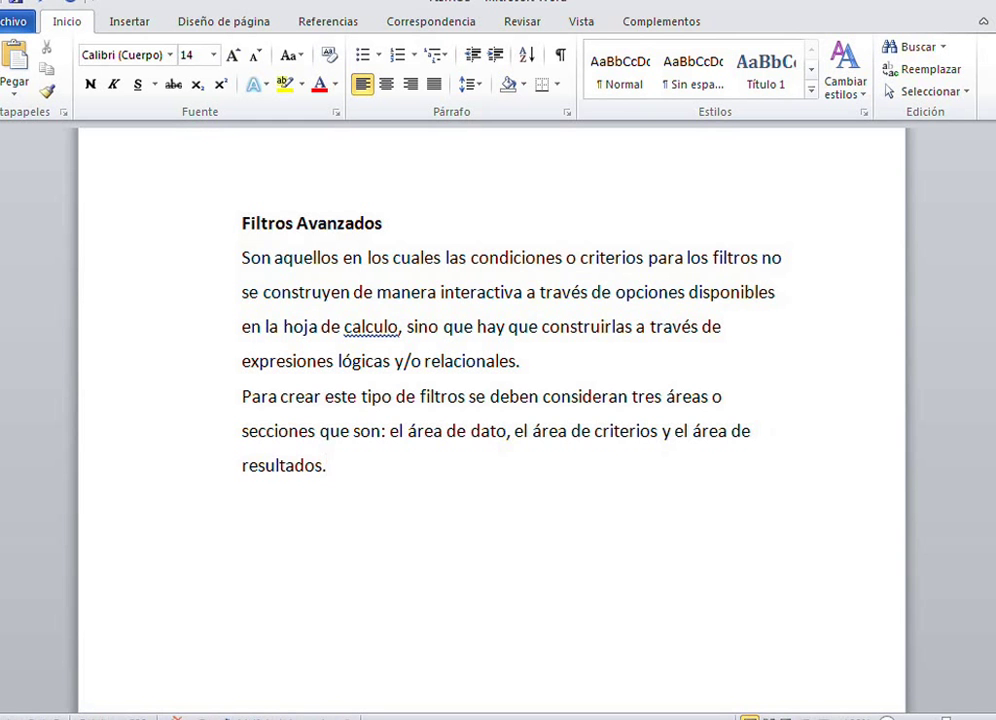
# Step: Correct "dato" to "datos" in the phrase "el área de dato" in the second paragraph
pyautogui.press('Up')
pyautogui.press('Right')
pyautogui.press('Right')
pyautogui.press('Right')
pyautogui.press('Right')
pyautogui.press('Right')
pyautogui.press('Right')
pyautogui.press('Right')
pyautogui.press('Right')
pyautogui.press('Right')
pyautogui.press('Right')
pyautogui.press('Right')
pyautogui.press('Right')
pyautogui.press('Right')
pyautogui.press('Right')
pyautogui.press('Right')
pyautogui.press('Right')
pyautogui.press('Right')
pyautogui.press('Right')
pyautogui.press('Right')
pyautogui.press('Right')
pyautogui.press('Right')
pyautogui.press('Right')
pyautogui.write('s')
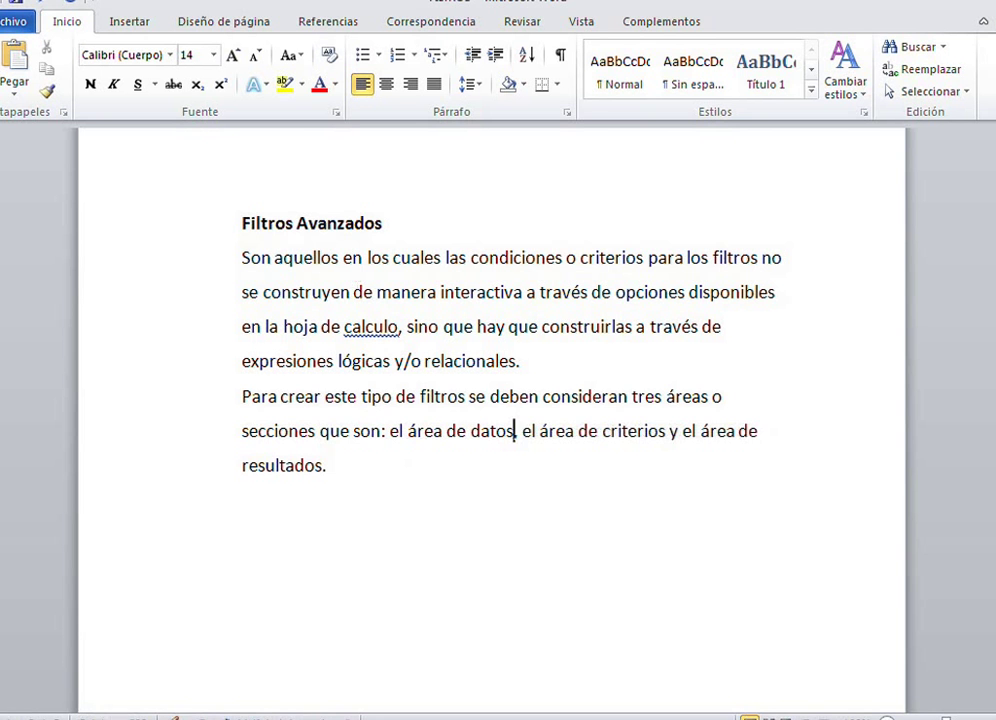
pyautogui.write(',')
# Step: Add the bold heading "El área de datos:" on a new line after the paragraph ending in "resultados."
pyautogui.click(327, 465)
pyautogui.press('Return')
pyautogui.write('El area de')
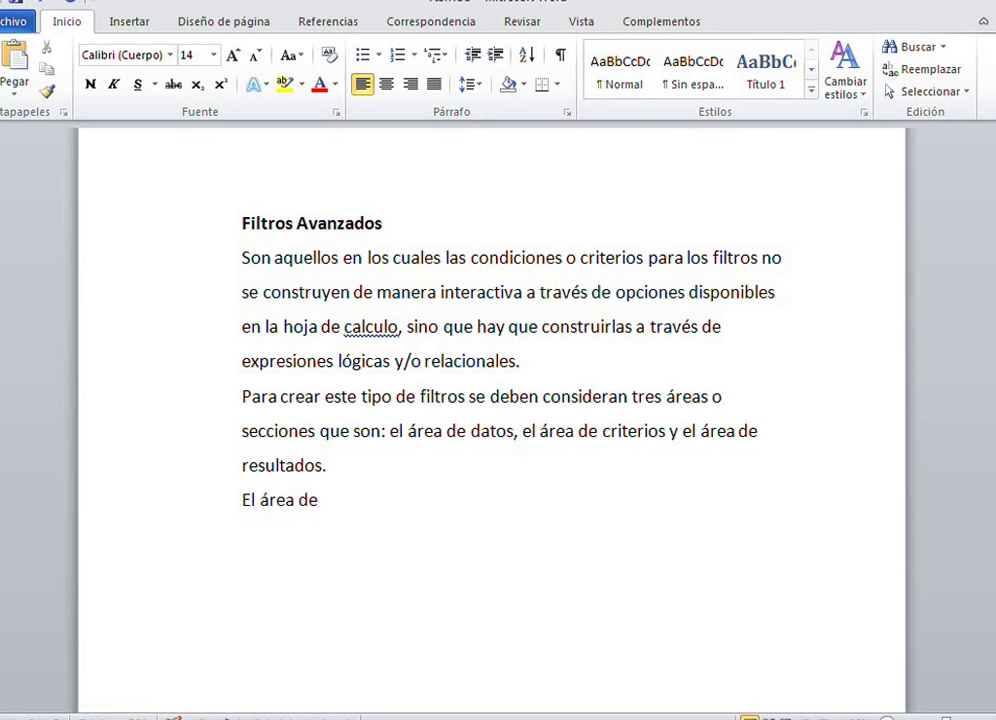
pyautogui.write(' datos:')
pyautogui.hotkey('shift', 'Home')
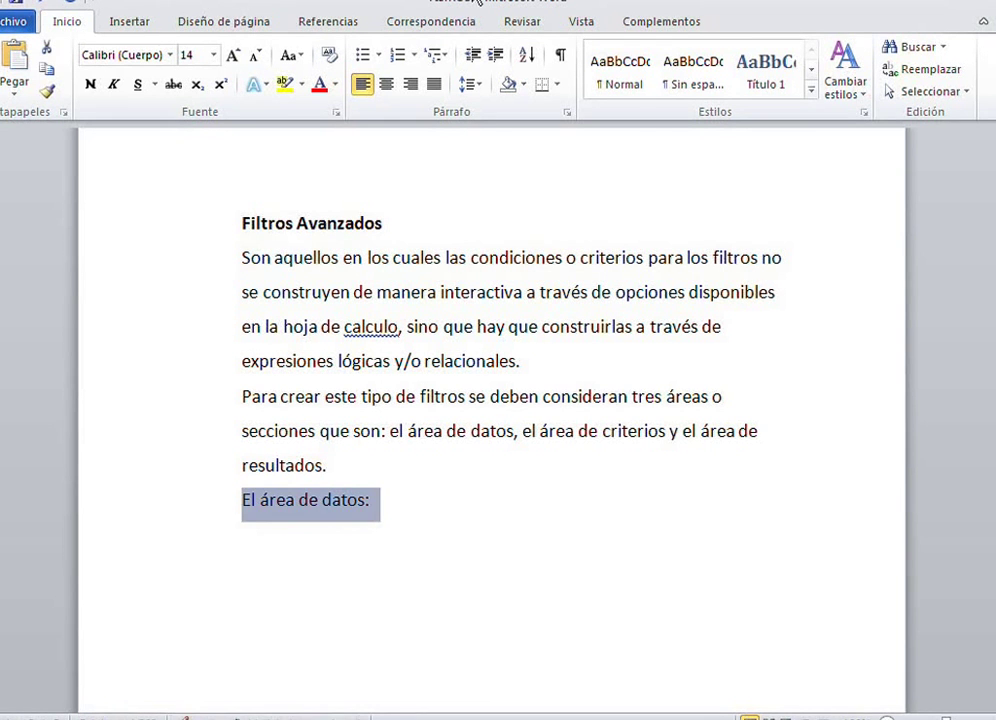
pyautogui.click(92, 86)
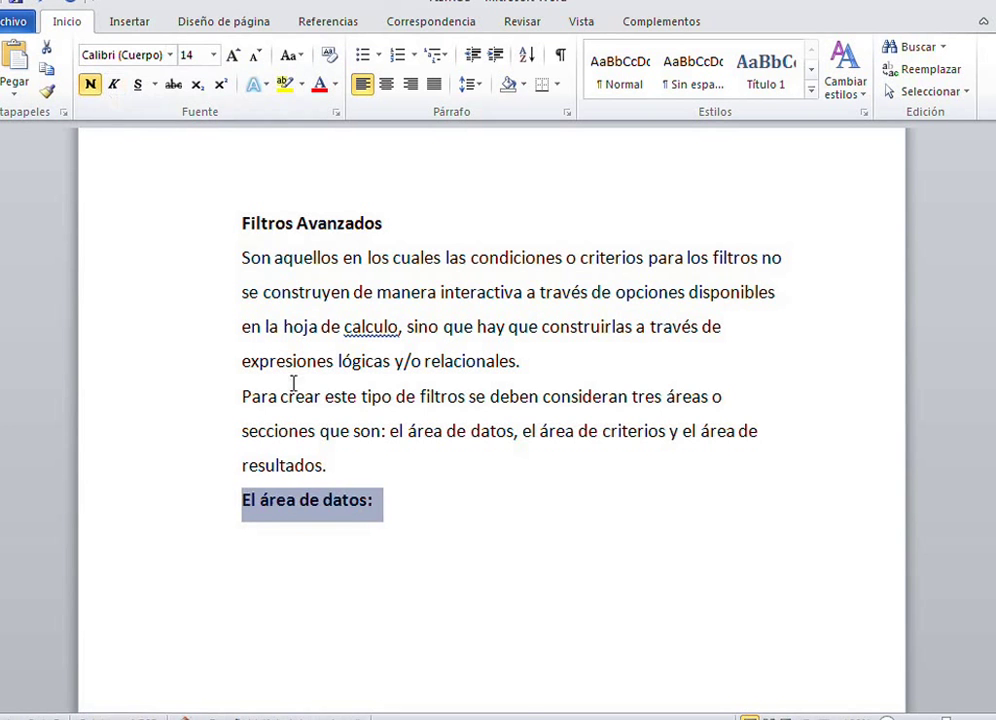
pyautogui.click(404, 506)
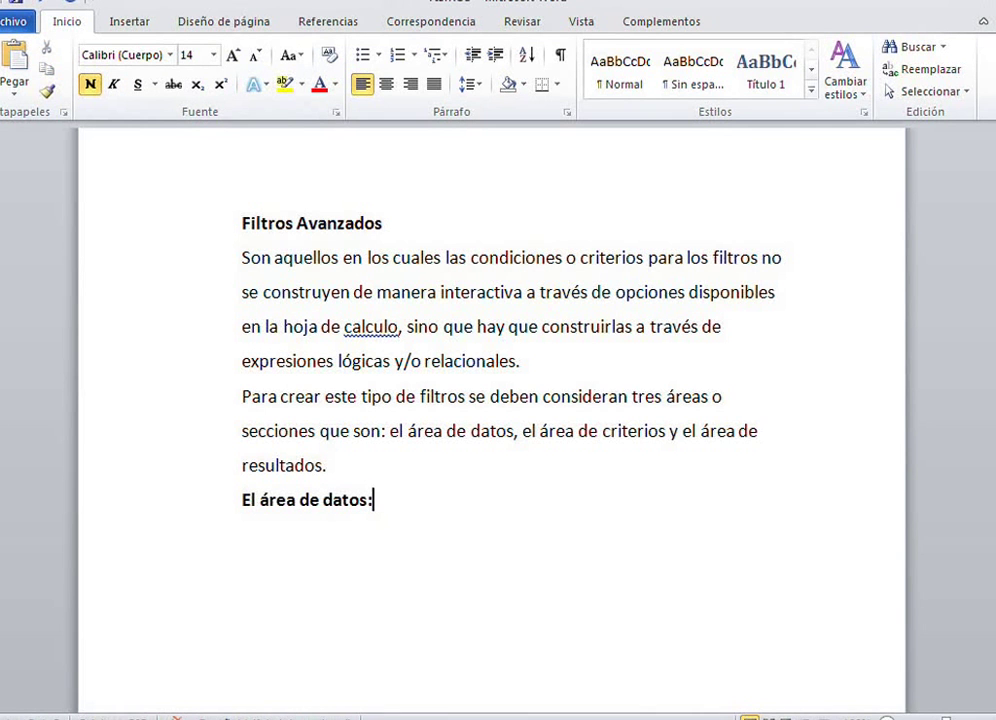
# Step: Below the heading, write in non-bold text "Esta formada por el conjunto o rango de celdas que contiene la información para el filtro"
pyautogui.press('Return')
pyautogui.hotkey('ctrl', 'n')
pyautogui.write('eSTA ')
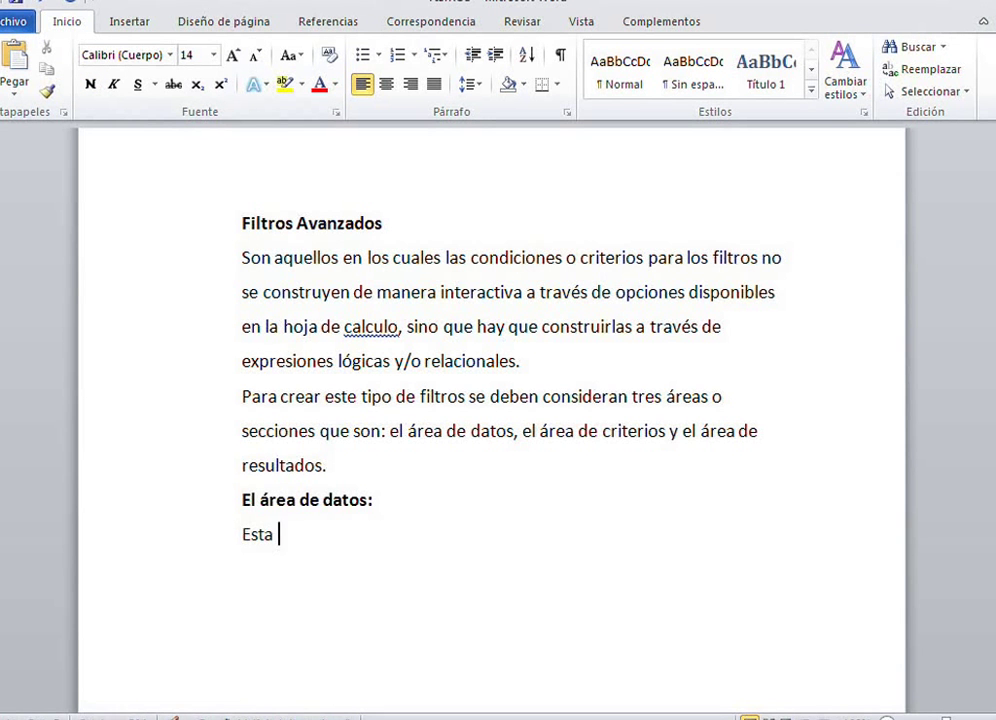
pyautogui.write('formada po')
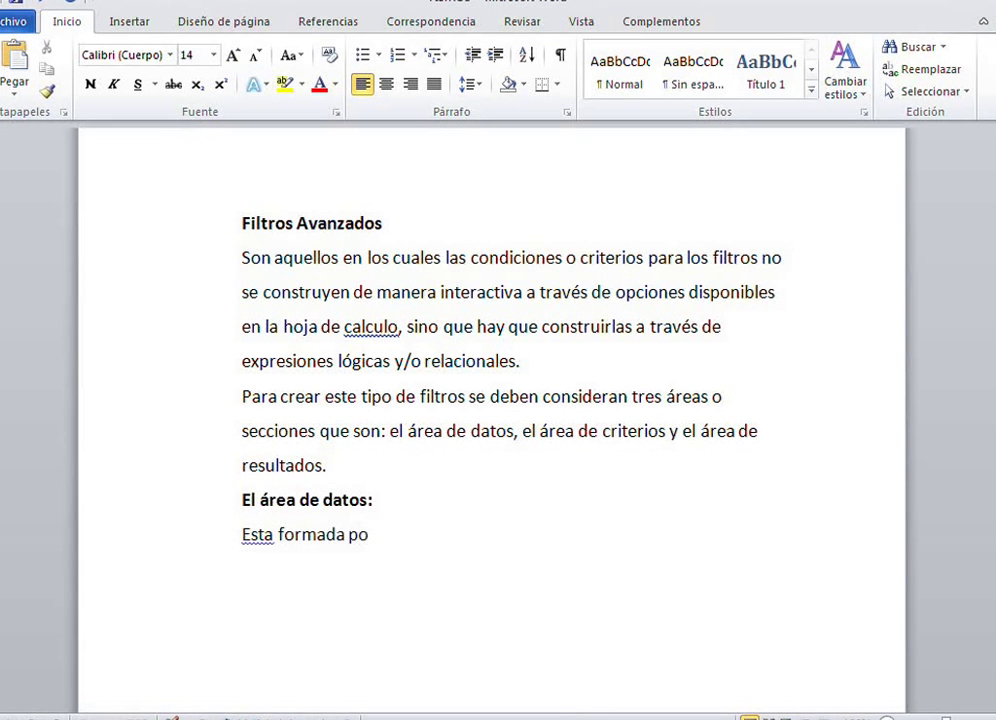
pyautogui.write('r e')
pyautogui.press('BackSpace')
pyautogui.write('re')
pyautogui.press('BackSpace')
pyautogui.write('el cojunto o rango')
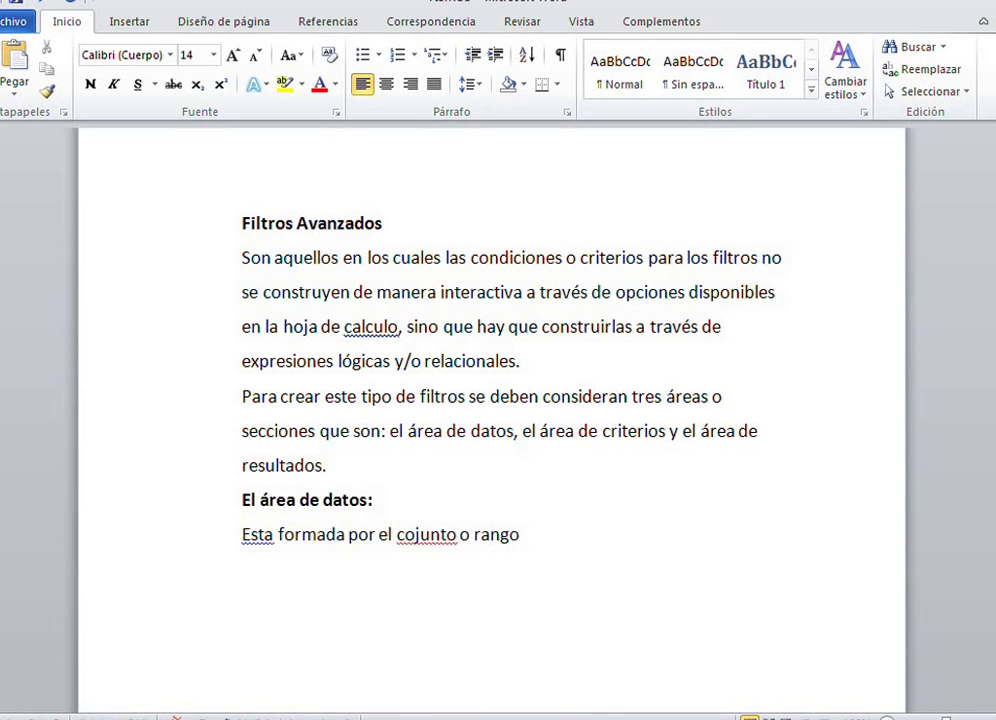
pyautogui.write(' de celdas q')
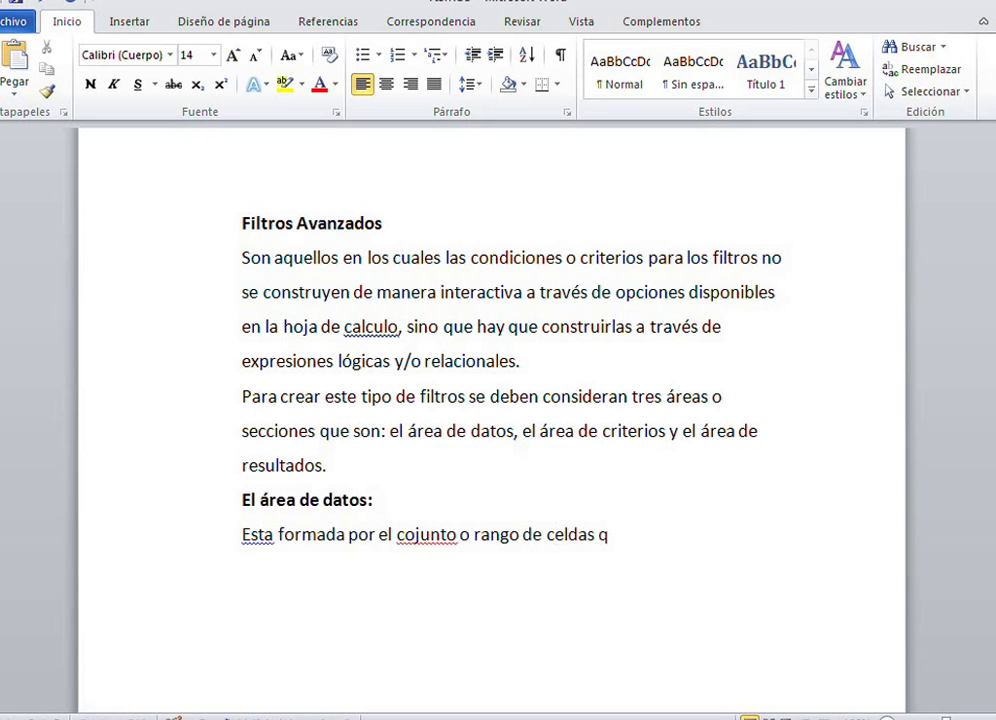
pyautogui.write('ue contiene')
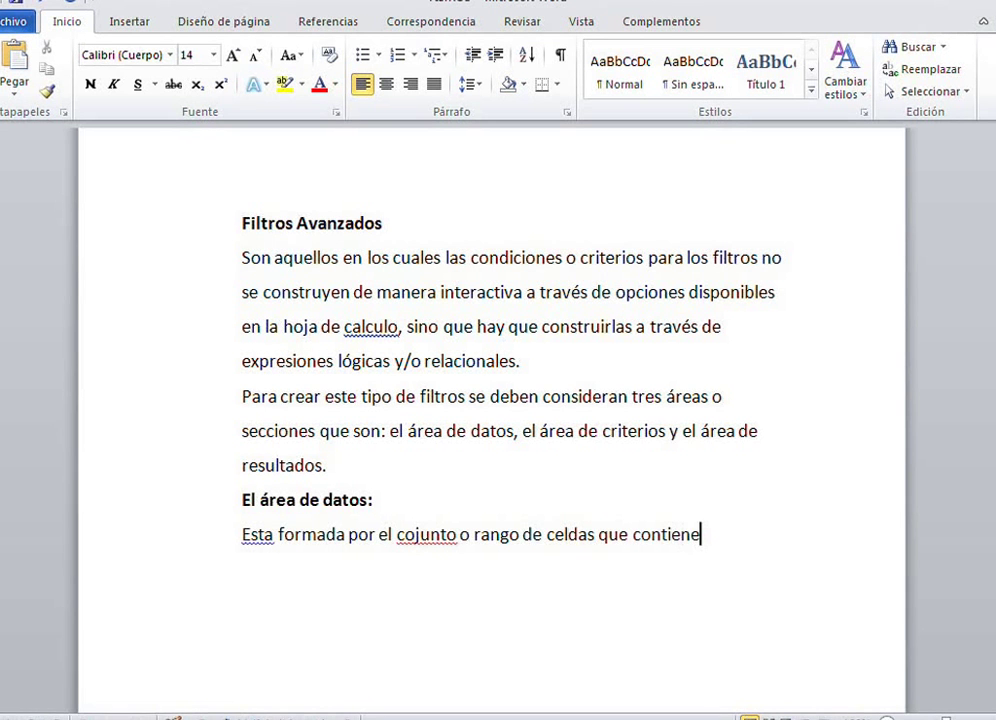
pyautogui.write(' la informa')
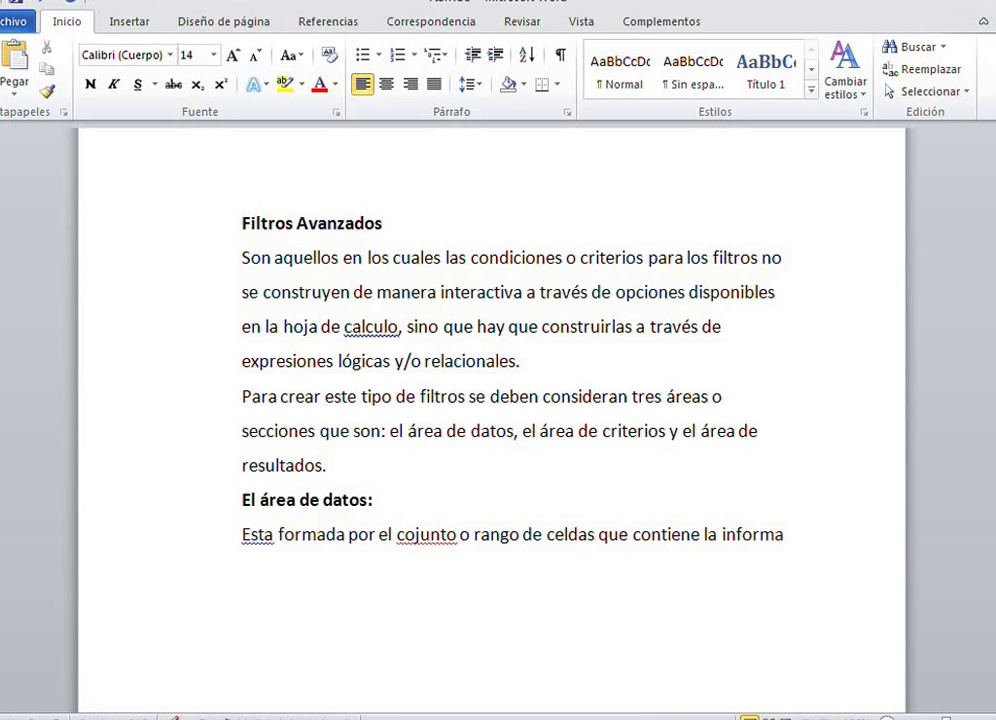
pyautogui.write('cion para e')
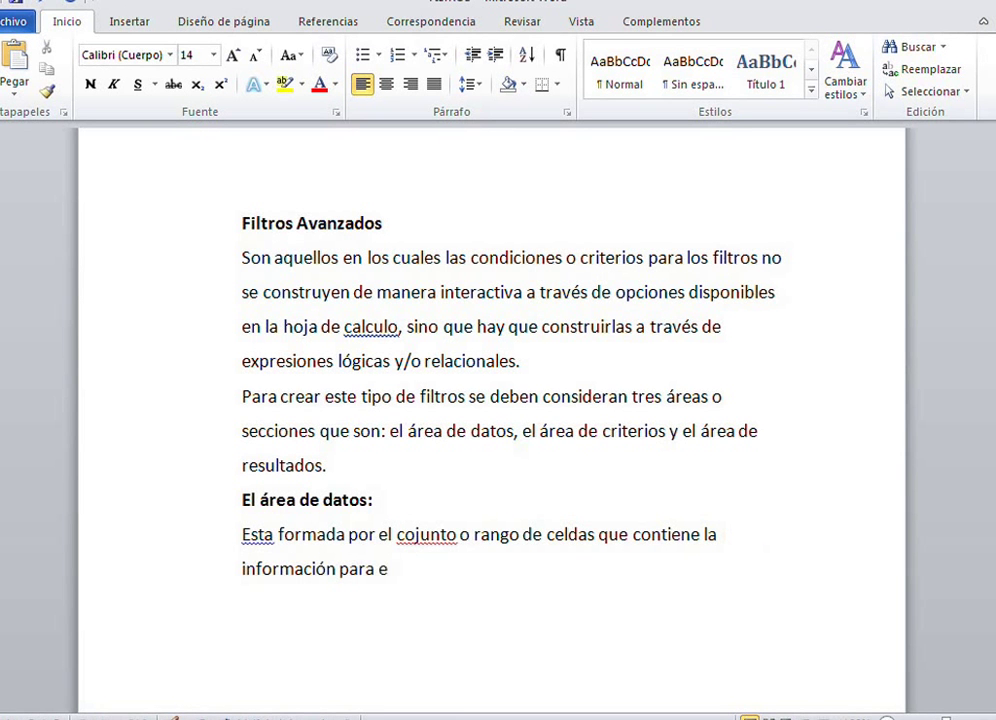
pyautogui.write('l filtro')
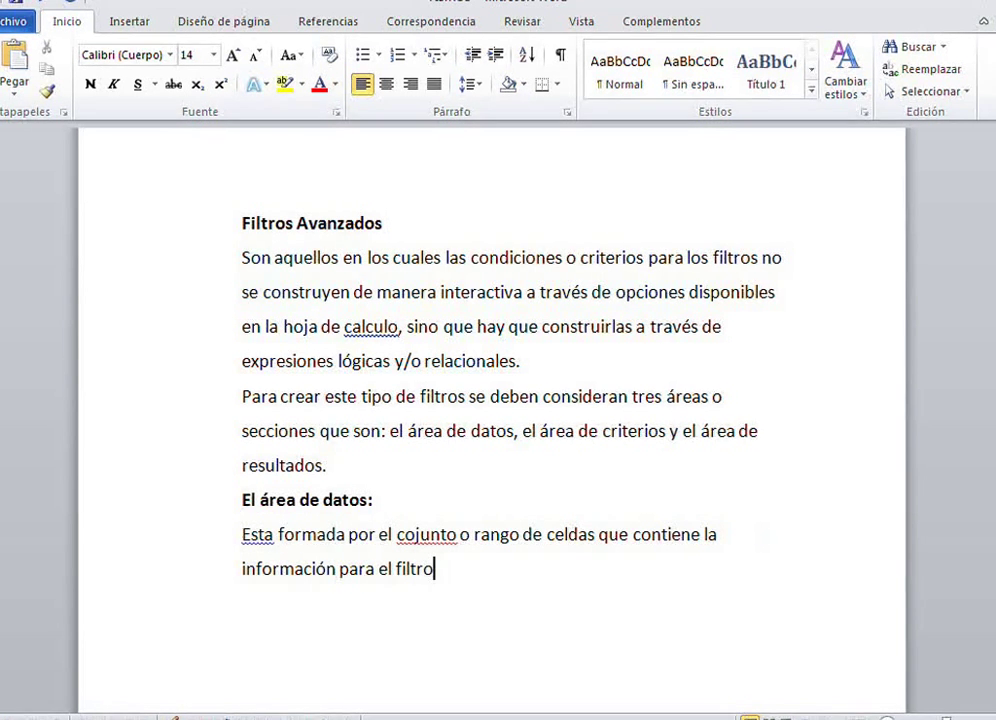
pyautogui.click(416, 535)
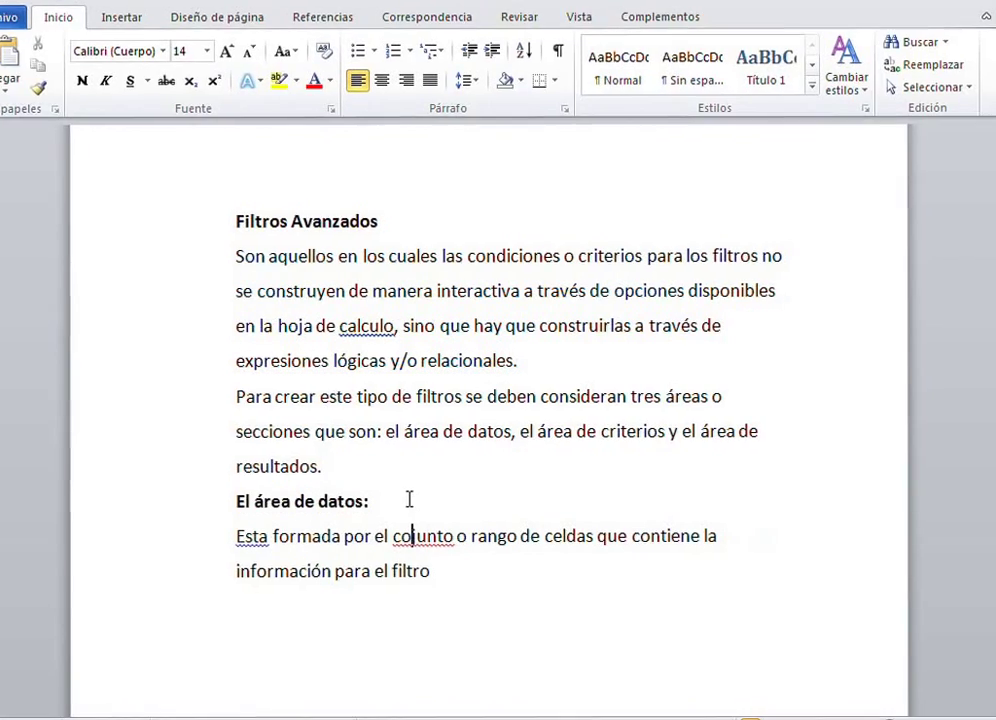
pyautogui.write('n')
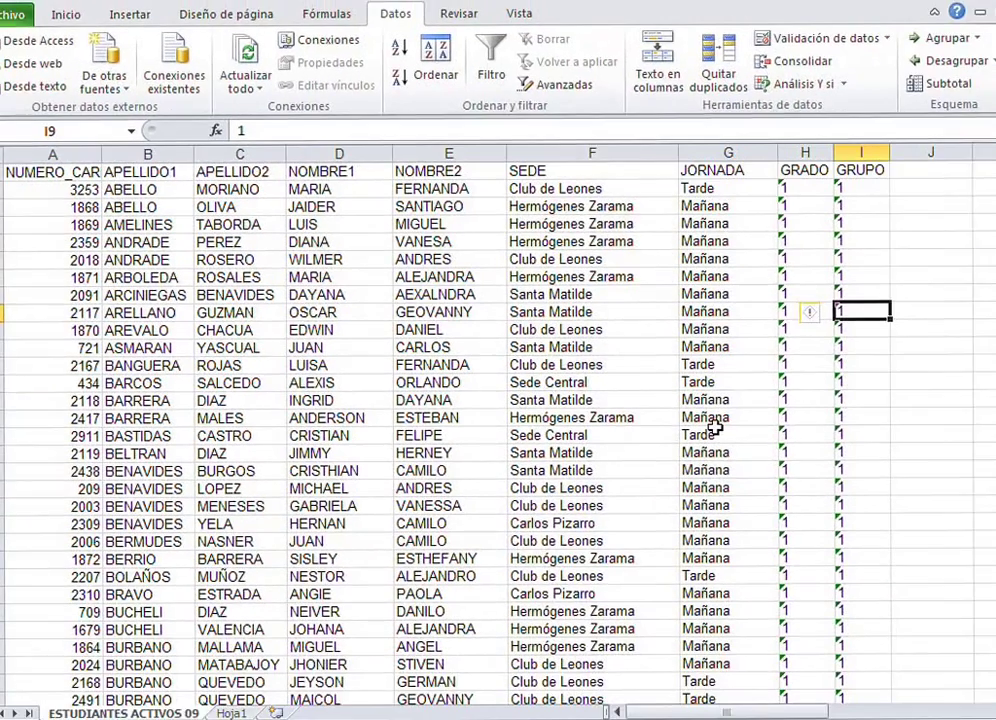
# Step: Switch to the student workbook in Excel and select the whole data range A1:I3064, including the header row
pyautogui.press('Home')
pyautogui.press('Up')
pyautogui.press('Up')
pyautogui.press('Up')
pyautogui.press('Up')
pyautogui.press('Up')
pyautogui.press('Up')
pyautogui.press('Up')
pyautogui.press('Up')
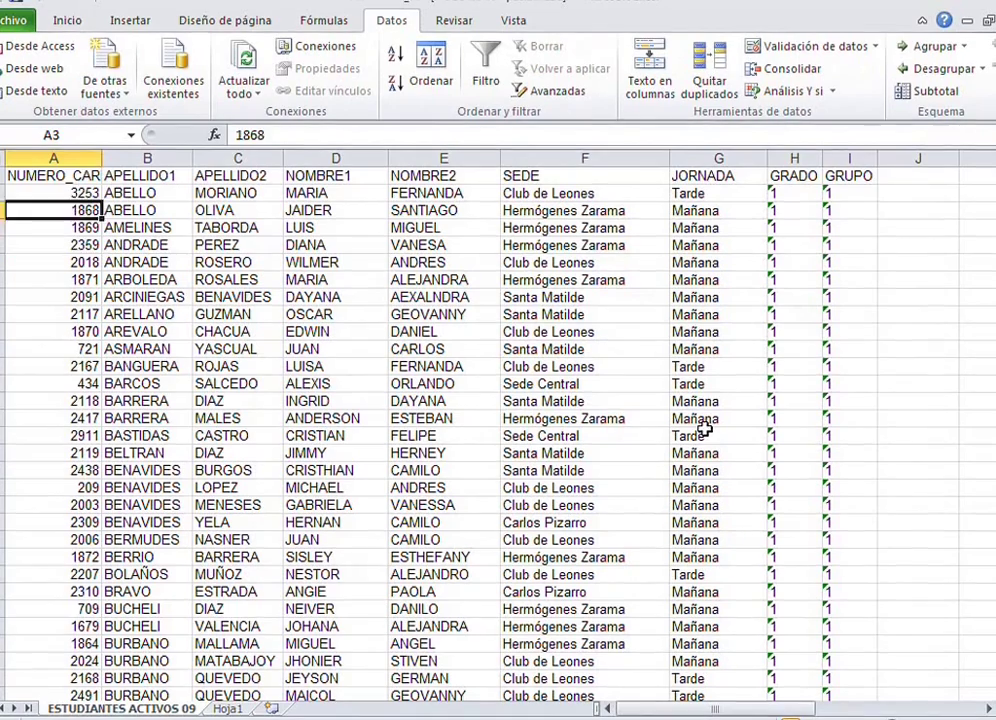
pyautogui.click(85, 135)
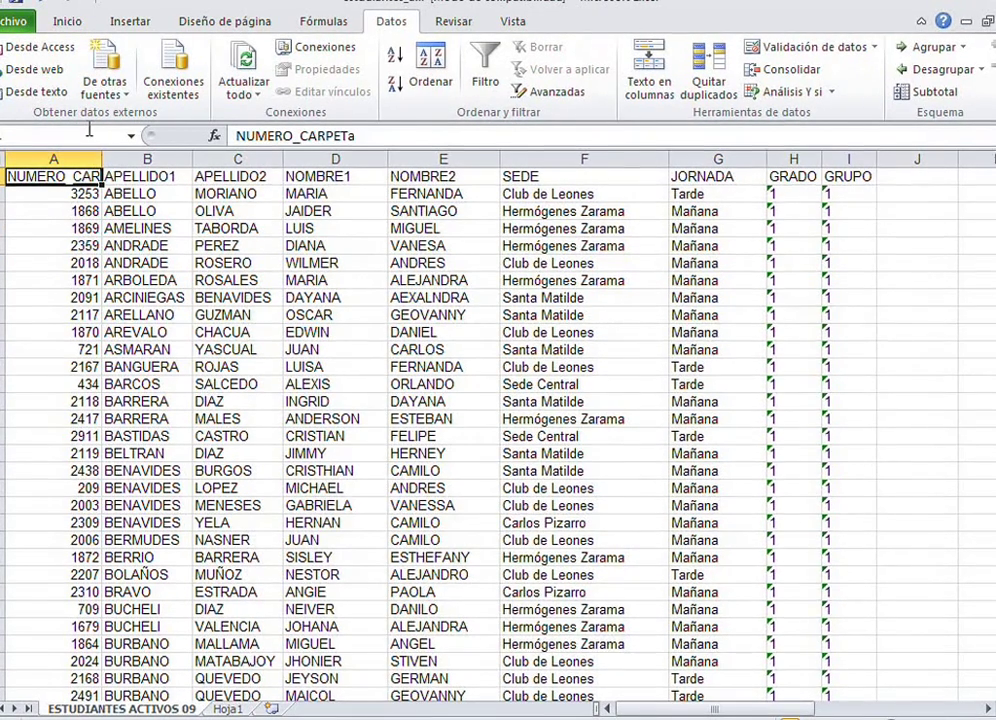
pyautogui.write(':I30')
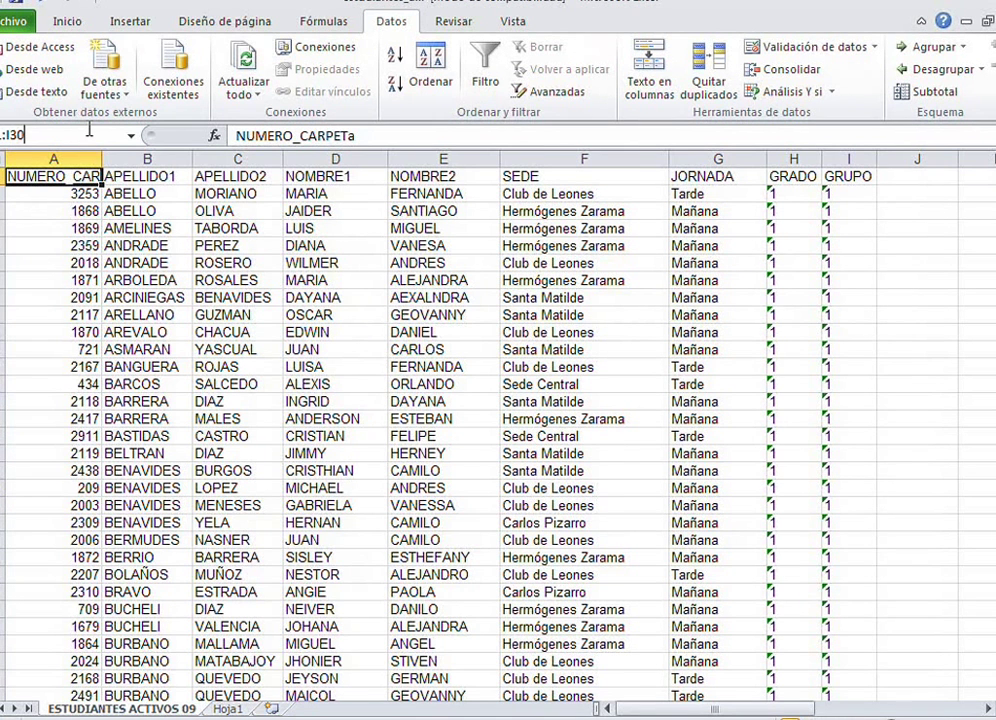
pyautogui.write('64')
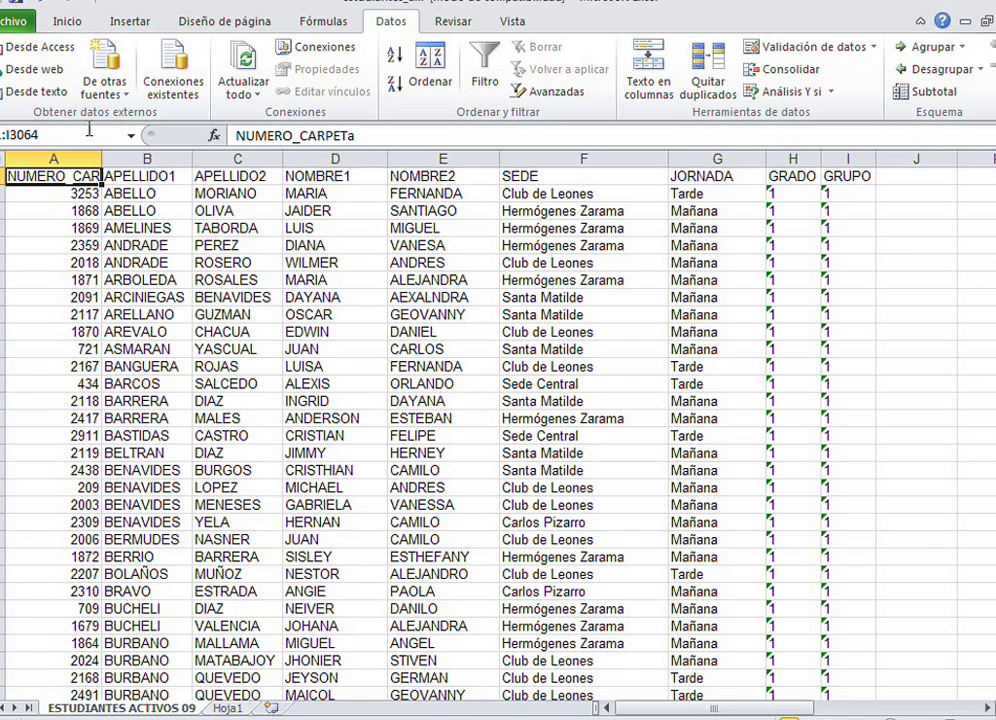
pyautogui.press('Return')
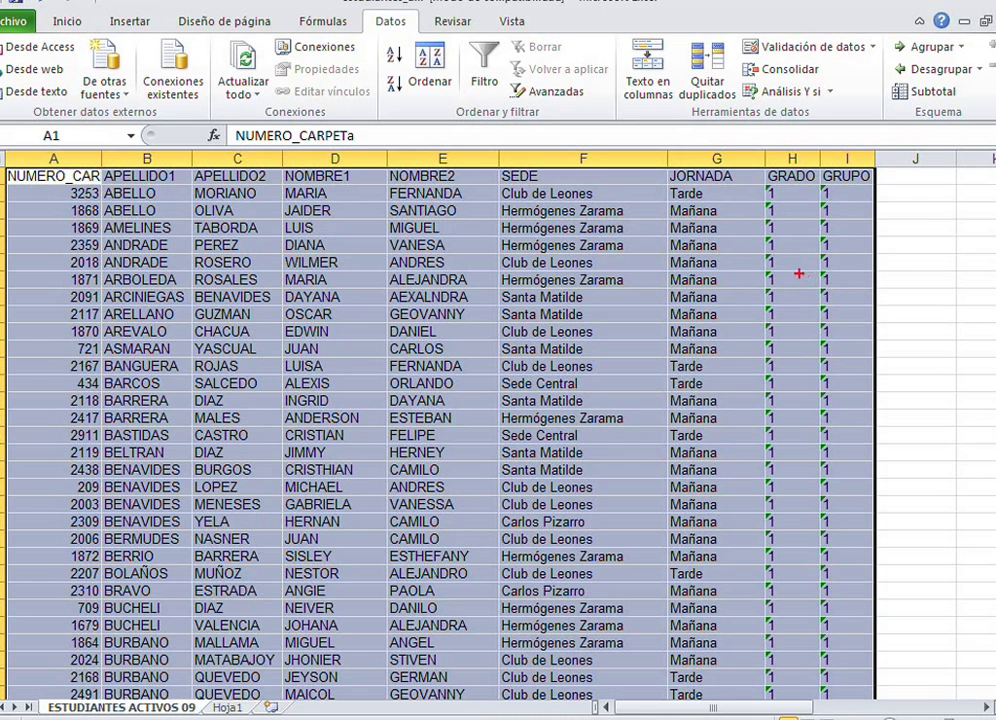
# Step: Annotate the selected range with red lines and the on-screen label "AREA DE DATOS", and clear the annotations
pyautogui.moveTo(878, 360); pyautogui.dragTo(950, 359)
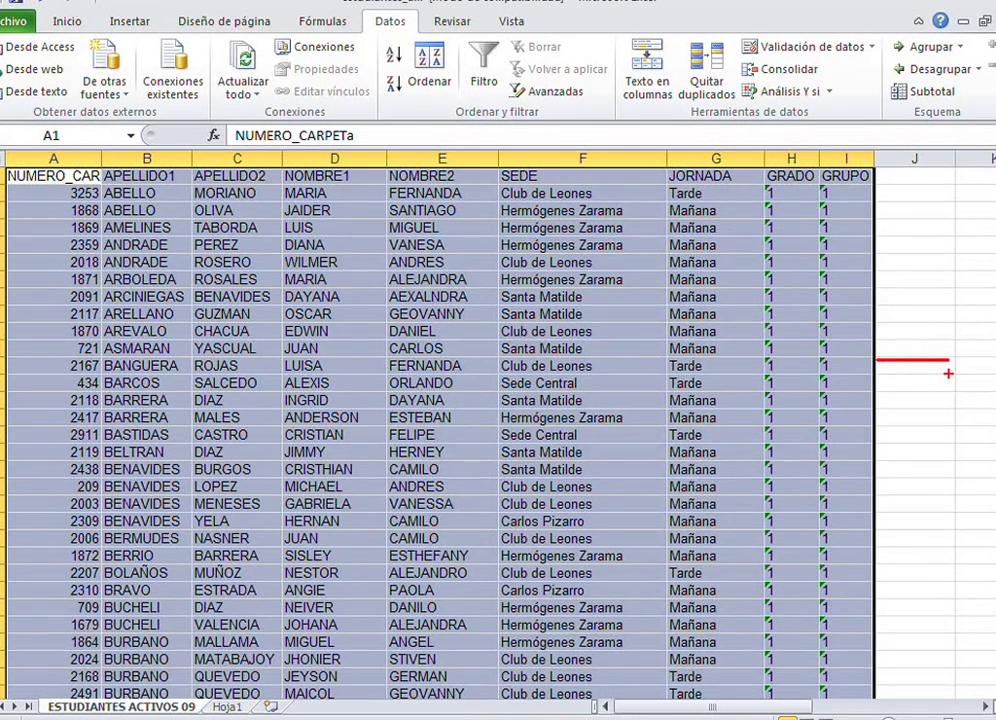
pyautogui.moveTo(891, 378); pyautogui.dragTo(891, 438)
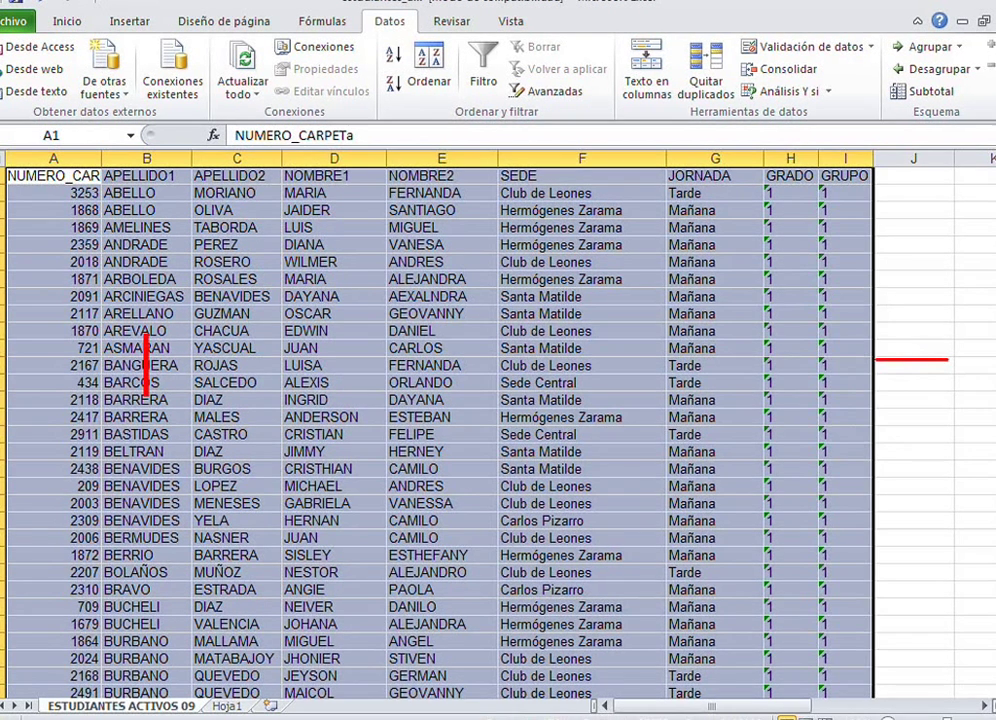
pyautogui.write('AREA DE DATOS')
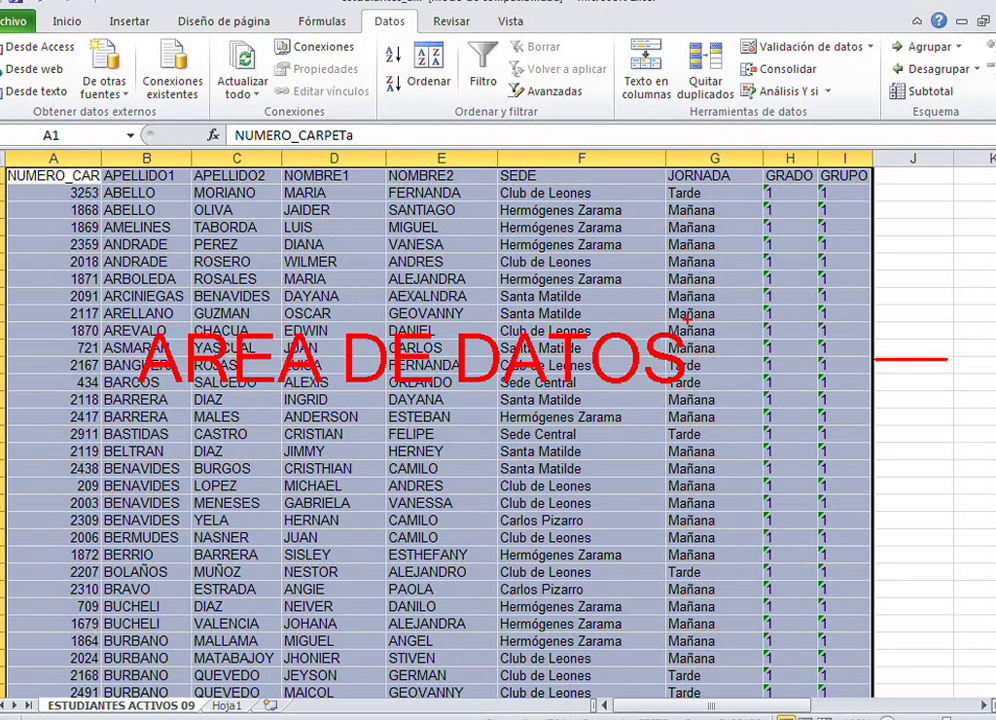
pyautogui.press('Escape')
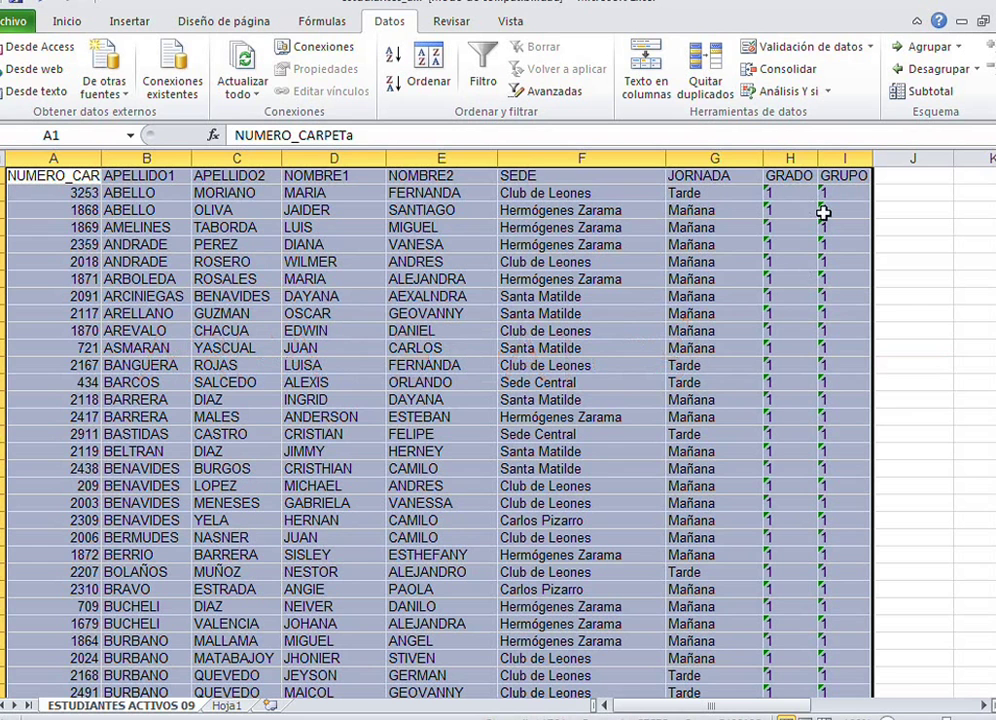
# Step: Switch back to the Word document, correct "Esta" to "Está" under the data-area heading and end that sentence with a period
pyautogui.hotkey('alt', 'Tab')
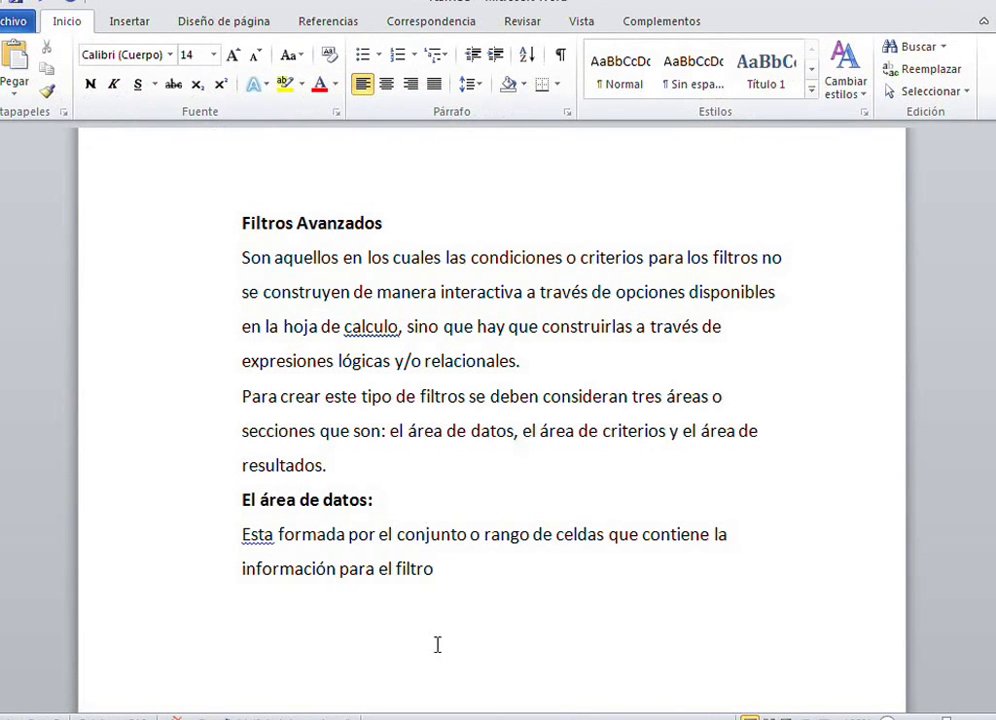
pyautogui.rightClick(253, 536)
pyautogui.click(319, 265)
pyautogui.click(436, 570)
pyautogui.write('.')
# Step: Add the bold heading "El área de criterios:" below the data-area paragraph, followed by a non-bold empty line
pyautogui.press('Return')
pyautogui.write('El área')
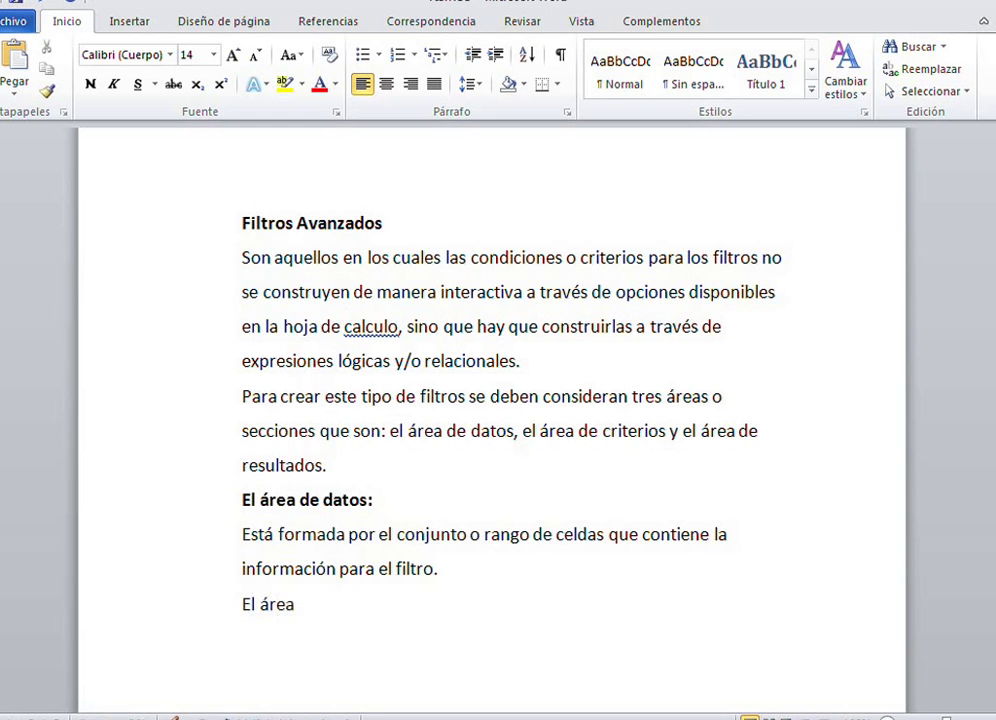
pyautogui.write(' de criterios:')
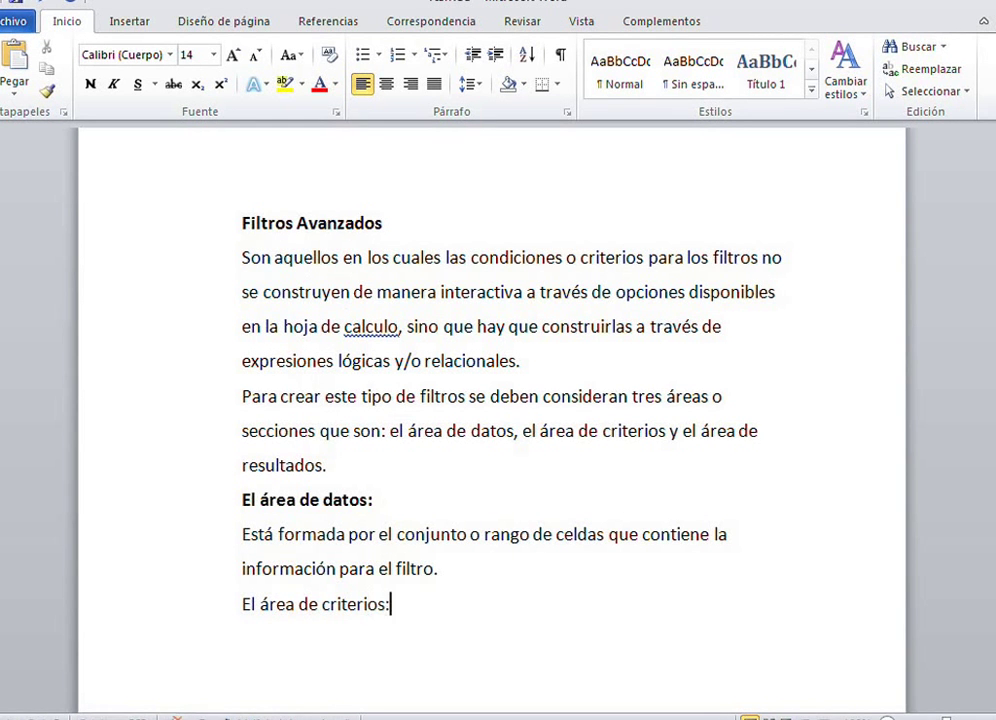
pyautogui.press('Return')
pyautogui.press('Up')
pyautogui.hotkey('shift', 'Down')
pyautogui.hotkey('ctrl', 'n')
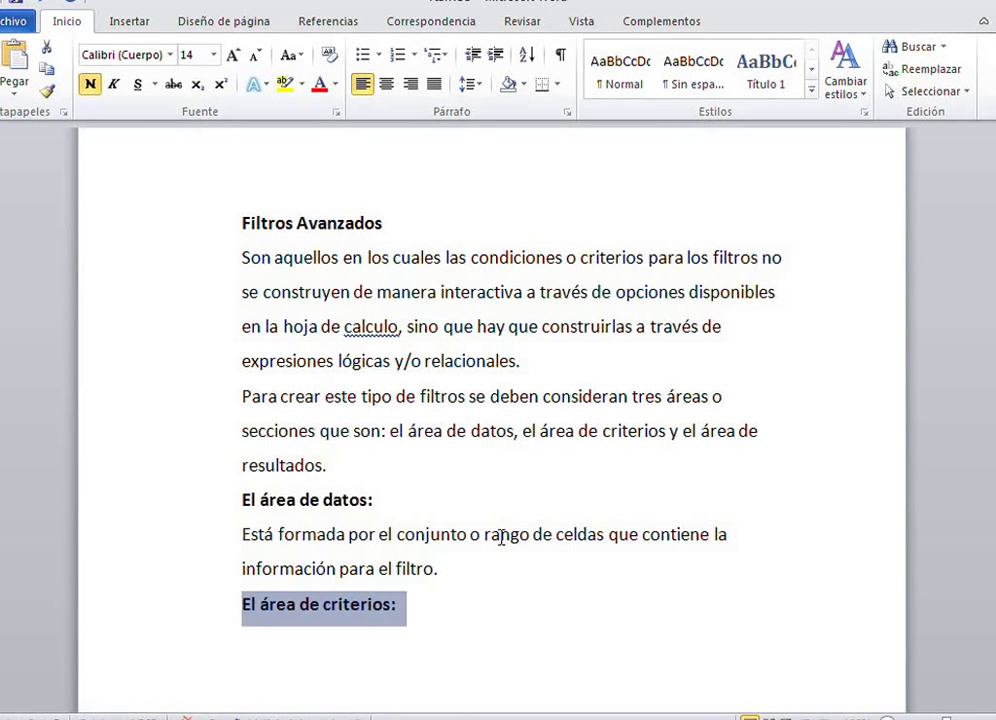
pyautogui.press('Down')
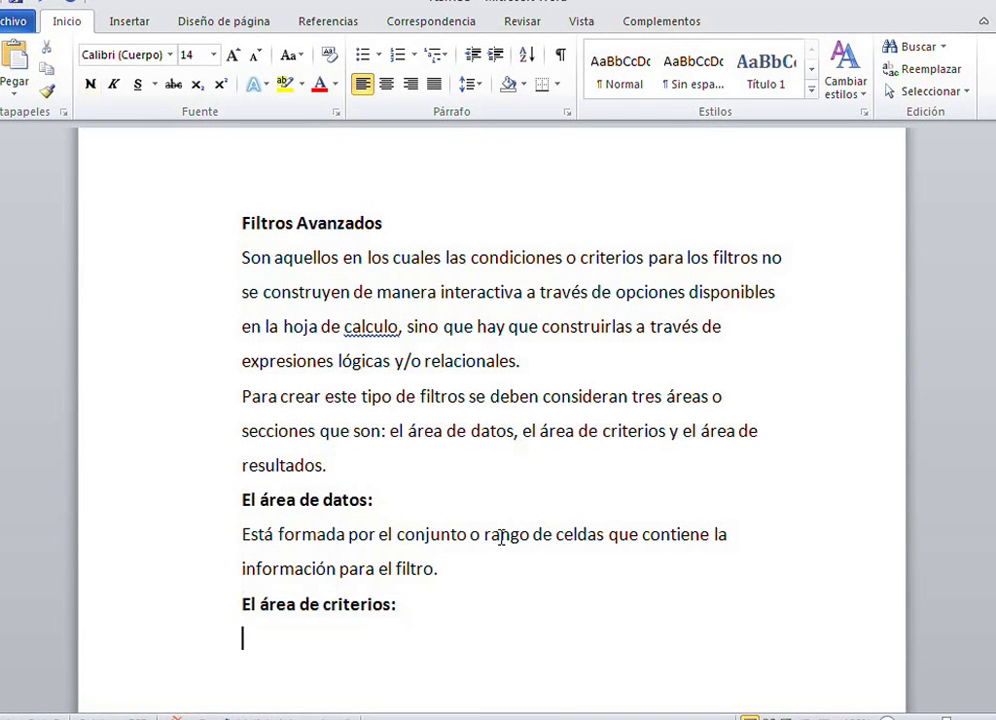
# Step: Under the criteria heading, write "Esta formada por el cojunto o rango de celdas que contienen las condiciones para el filtro"
pyautogui.write('Esta formada po')
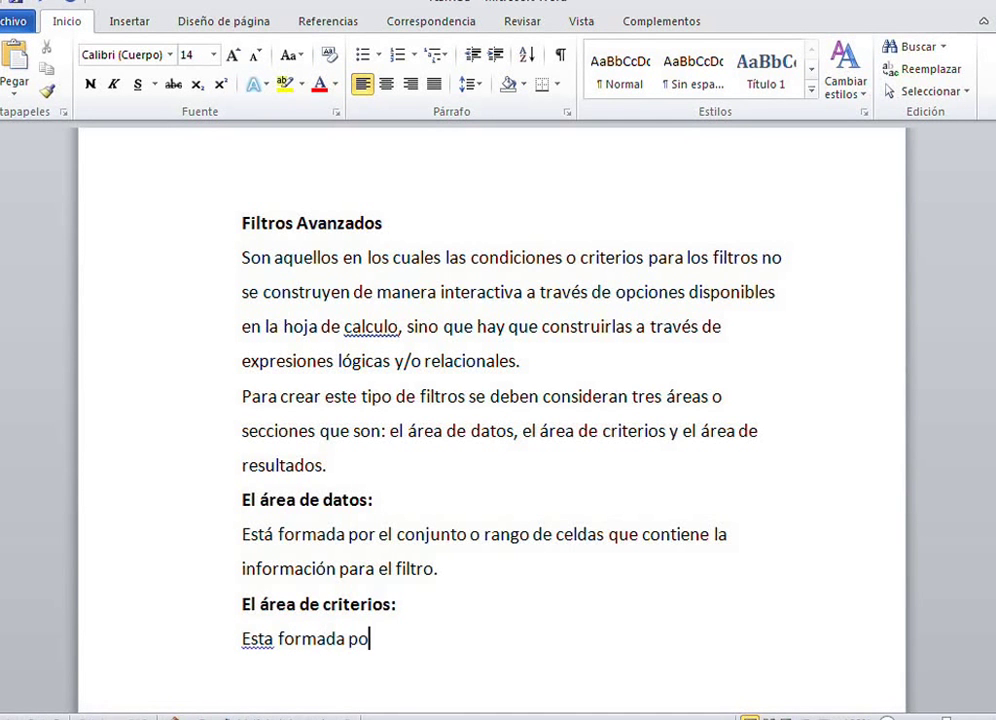
pyautogui.write('r el cojunto o r')
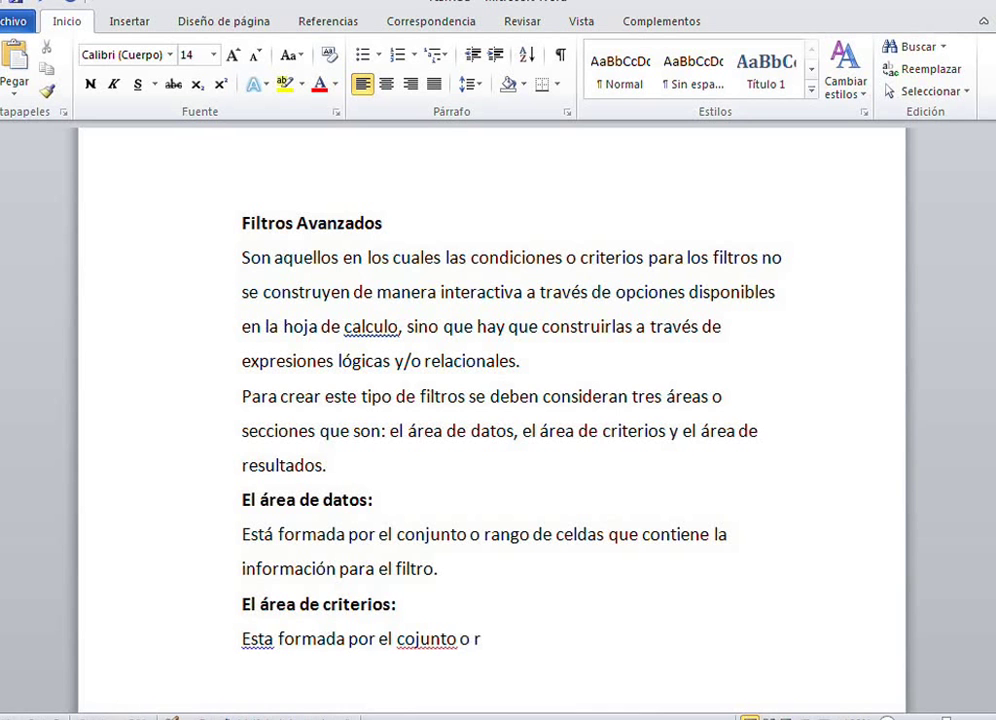
pyautogui.write('ango de c')
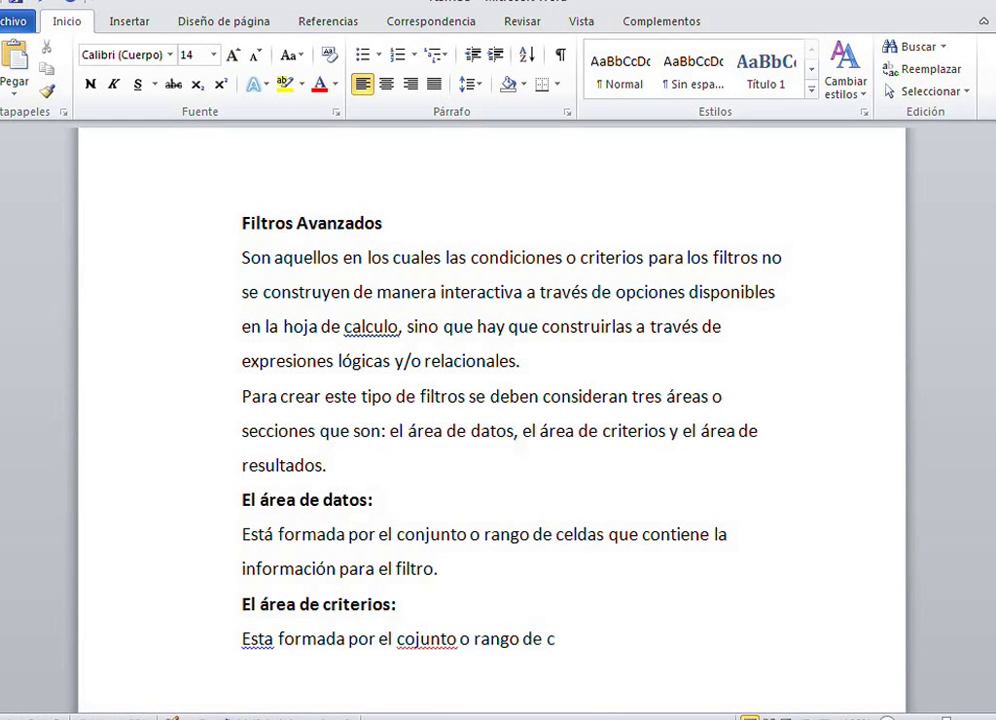
pyautogui.write('eldas que ')
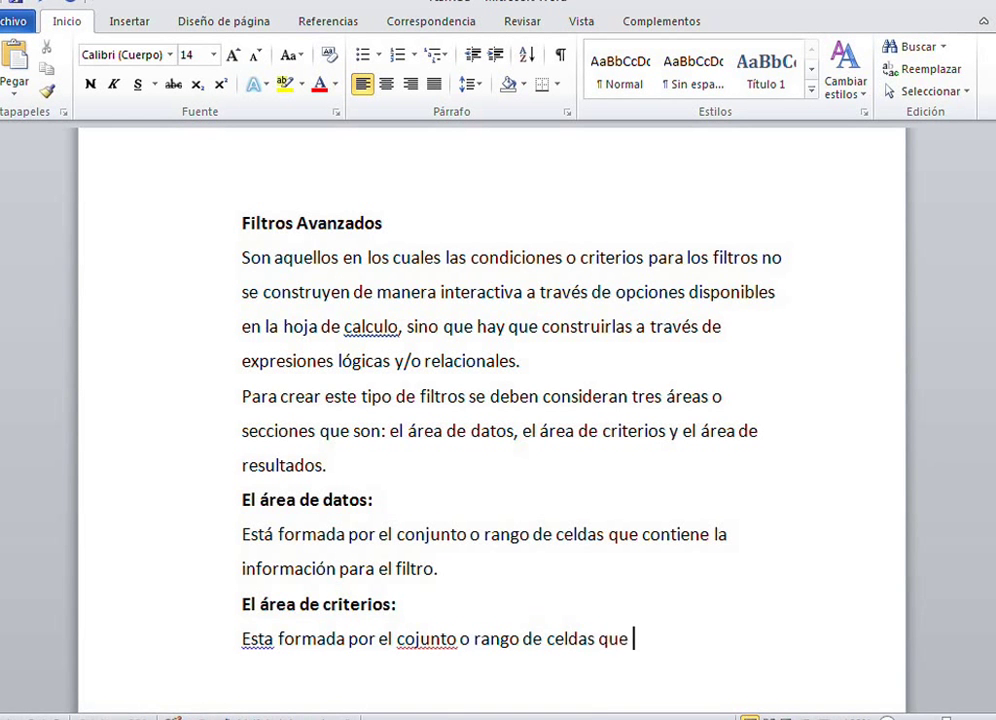
pyautogui.write('contienen la')
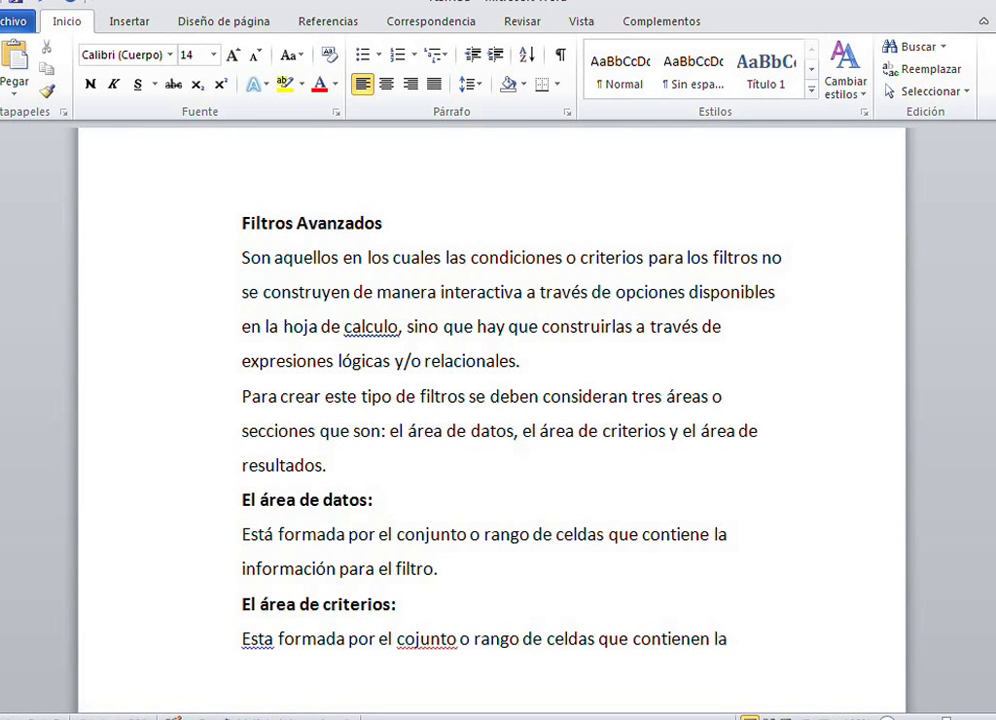
pyautogui.write(' s')
pyautogui.press('BackSpace')
pyautogui.press('BackSpace')
pyautogui.write('s condiciones para e')
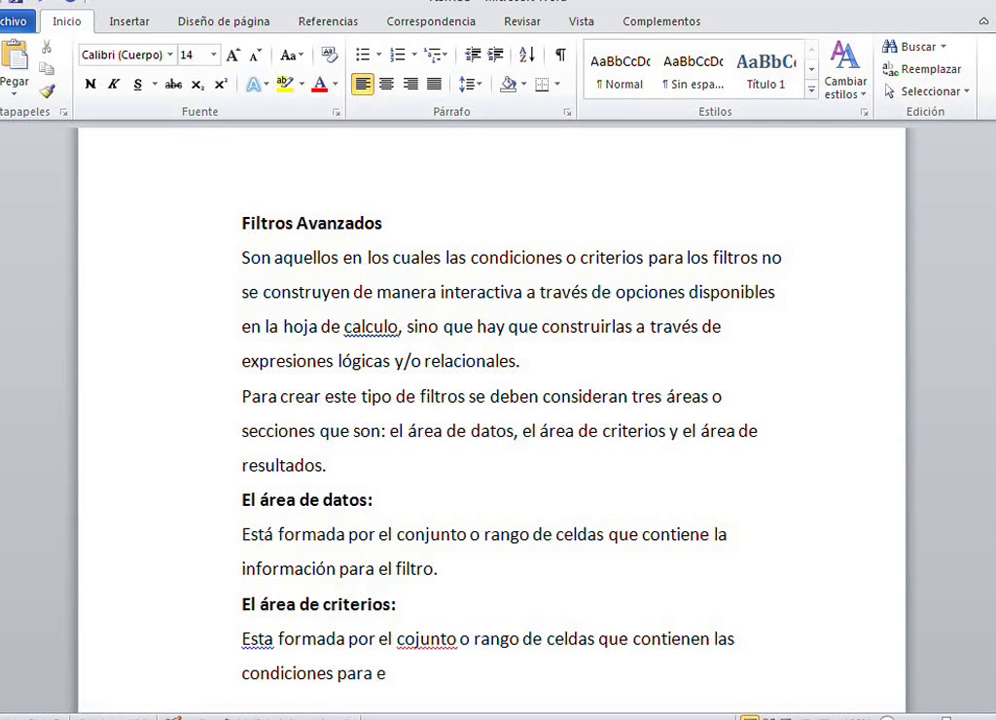
pyautogui.write('l filtro')
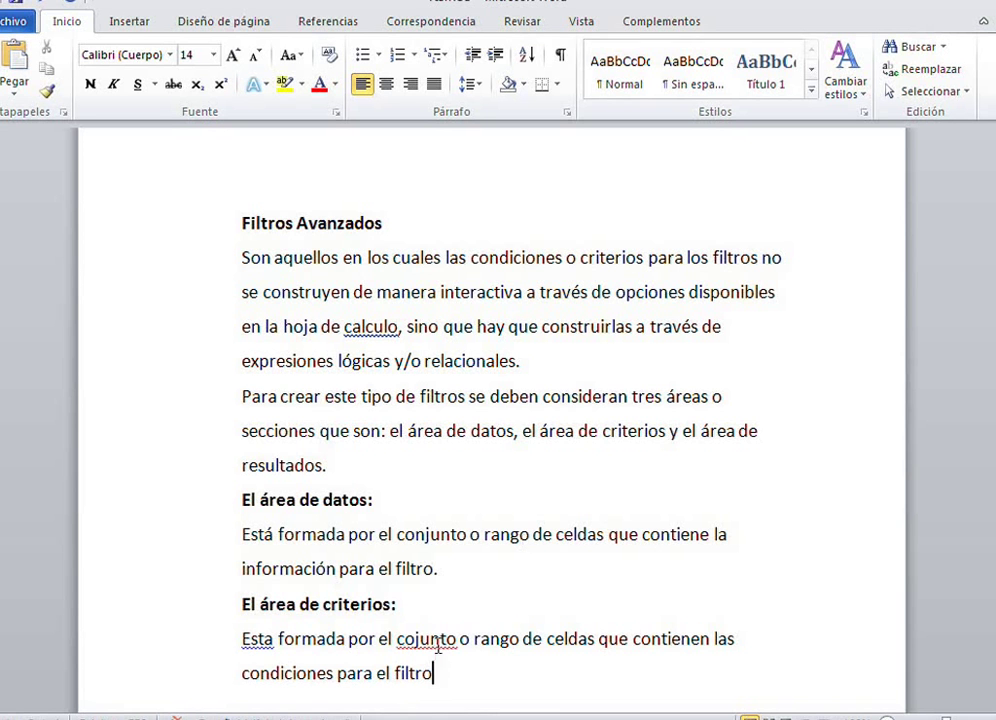
# Step: Correct "cojunto" to "conjunto" and "Esta" to "Está" in the criteria-area sentence
pyautogui.click(416, 640)
pyautogui.write('n')
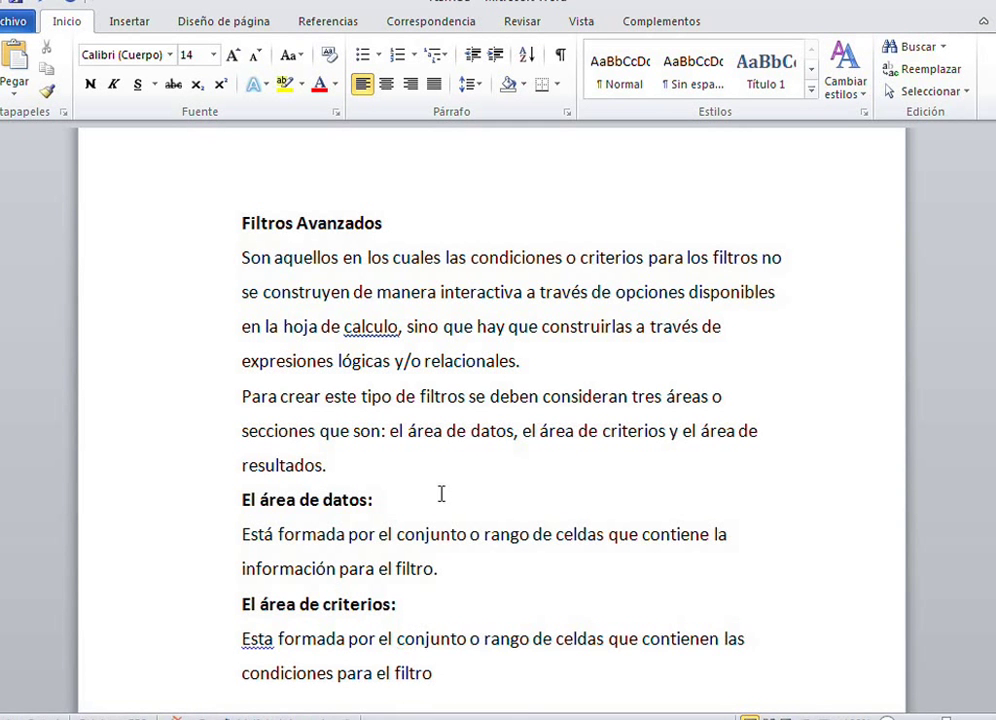
pyautogui.rightClick(266, 645)
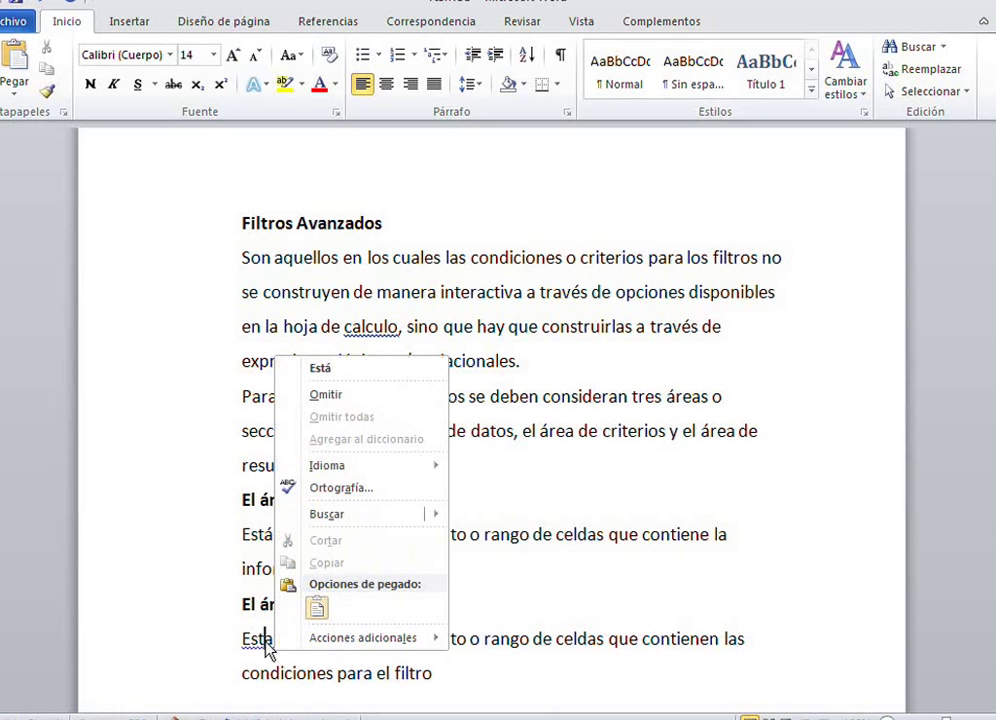
pyautogui.click(320, 368)
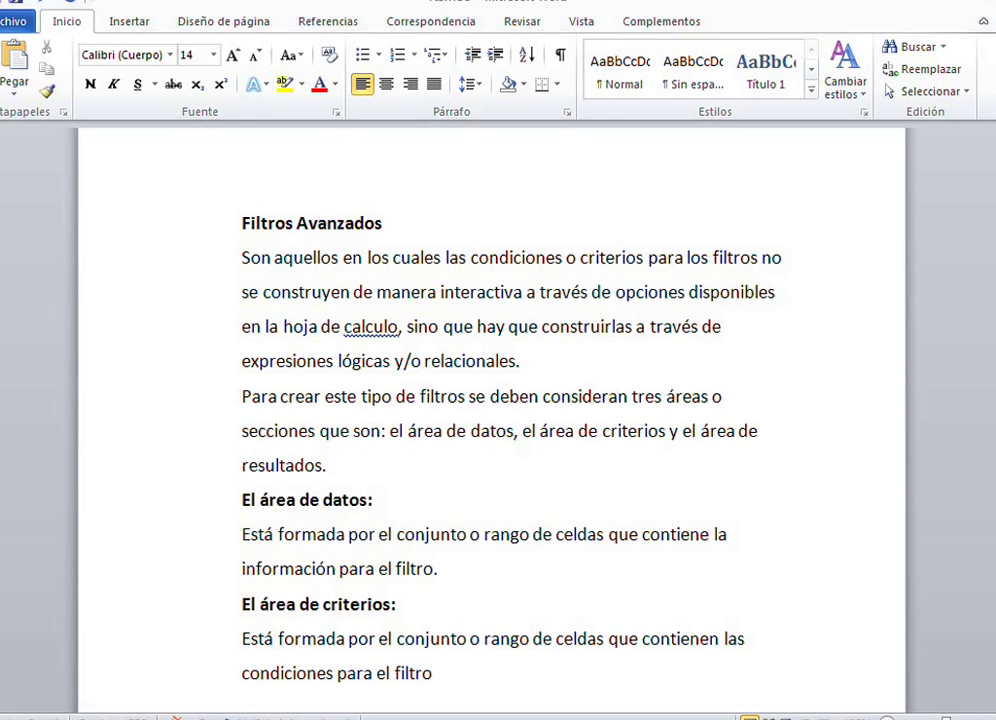
# Step: Switch to the student workbook in Excel and copy the JORNADA column header from G1 into K1
pyautogui.hotkey('alt', 'Tab')
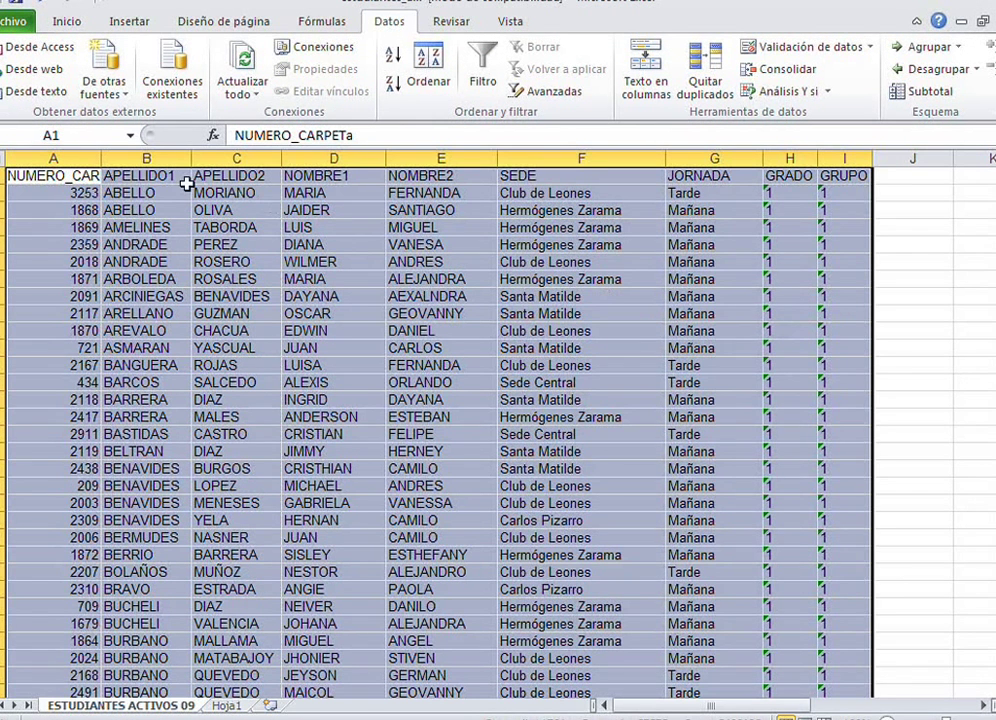
pyautogui.click(680, 176)
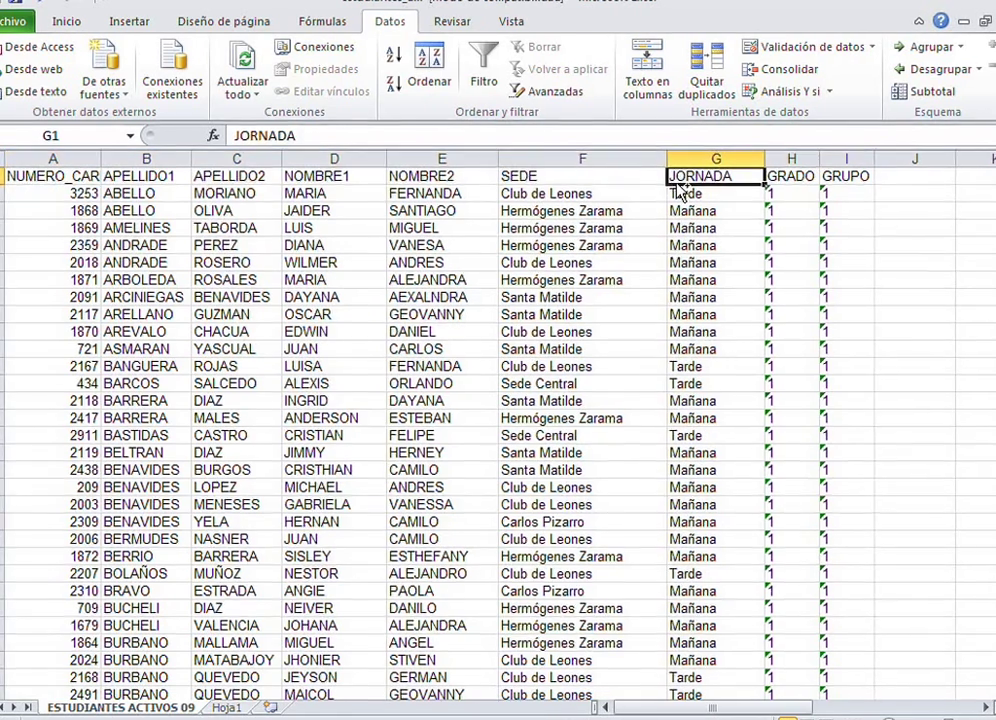
pyautogui.hotkey('ctrl', 'c')
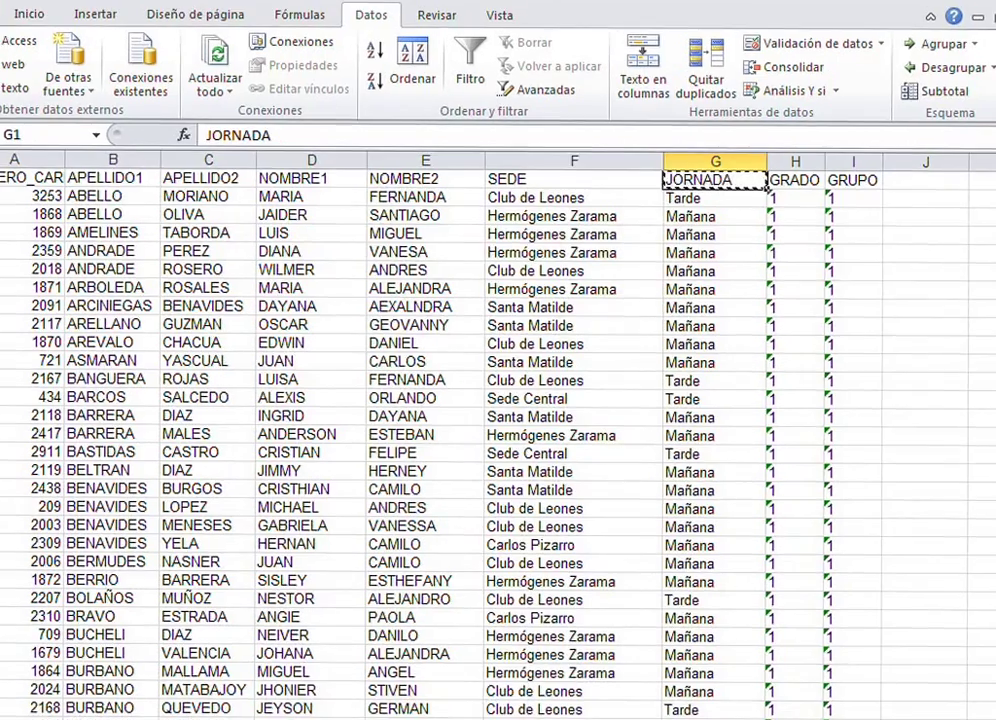
pyautogui.hscroll(3, 640, 267)
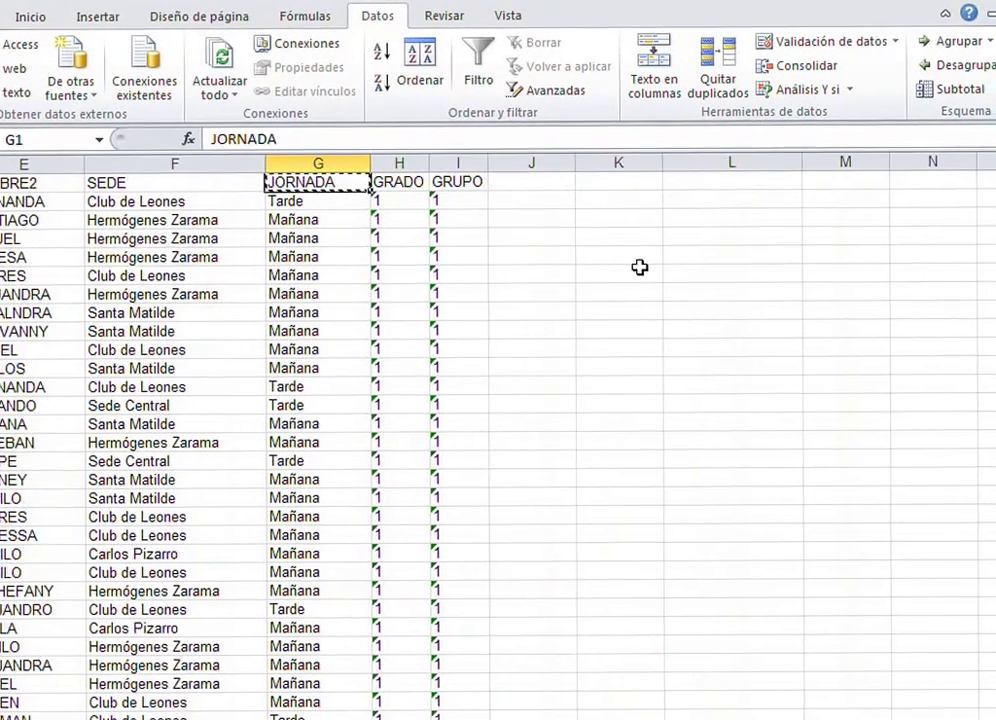
pyautogui.click(613, 182)
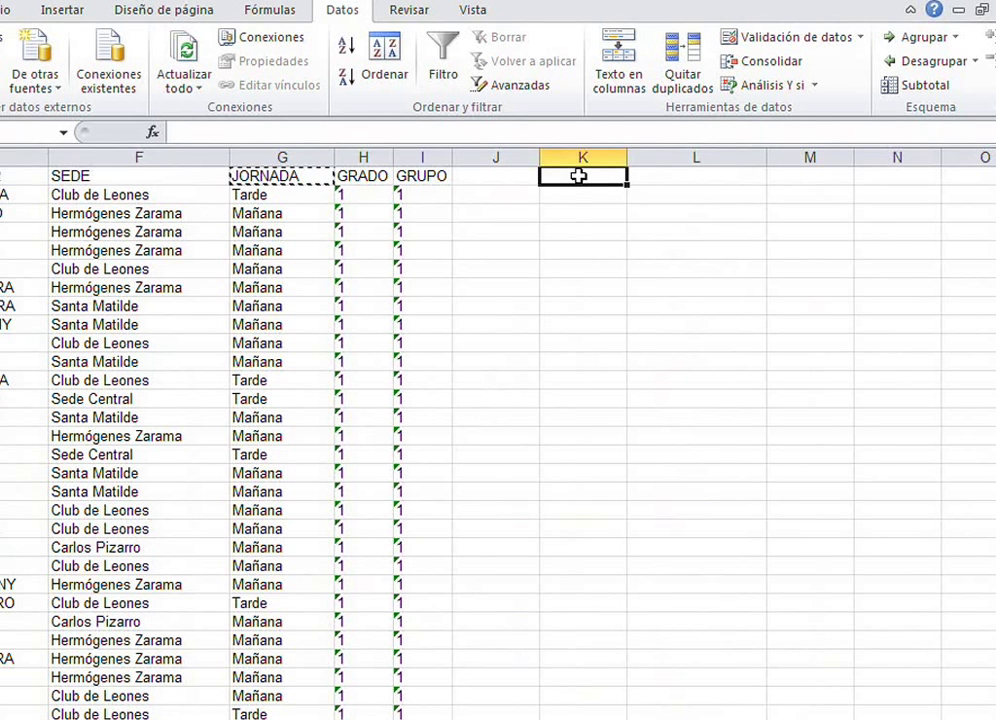
pyautogui.hotkey('ctrl', 'v')
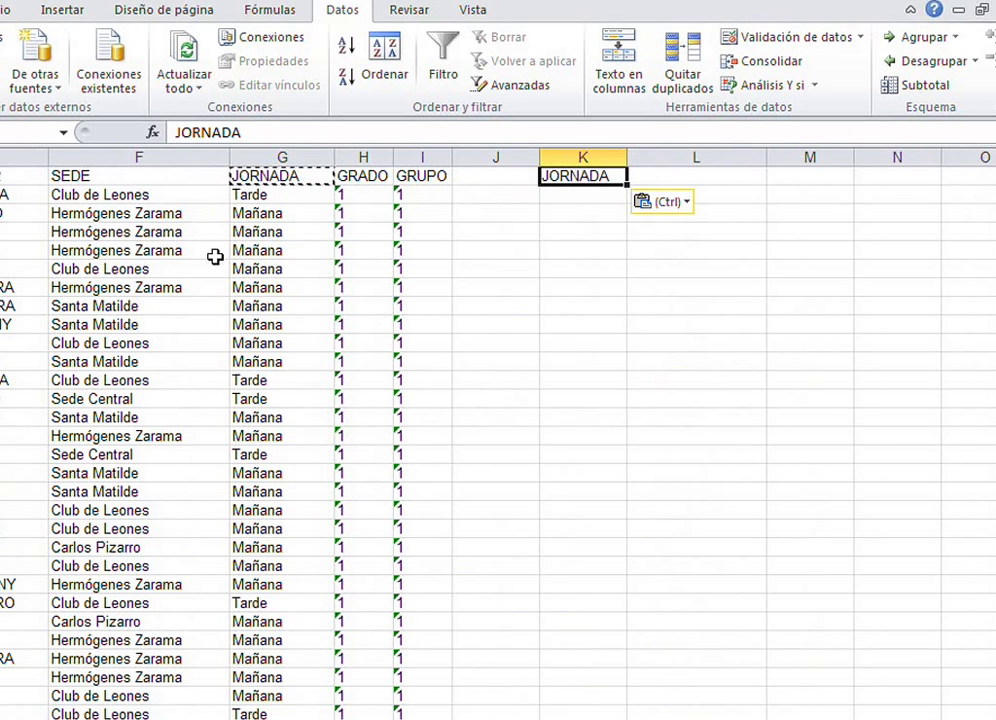
# Step: Copy the value "Mañana" from cell G3 into K2, under the JORNADA criteria header
pyautogui.click(248, 214)
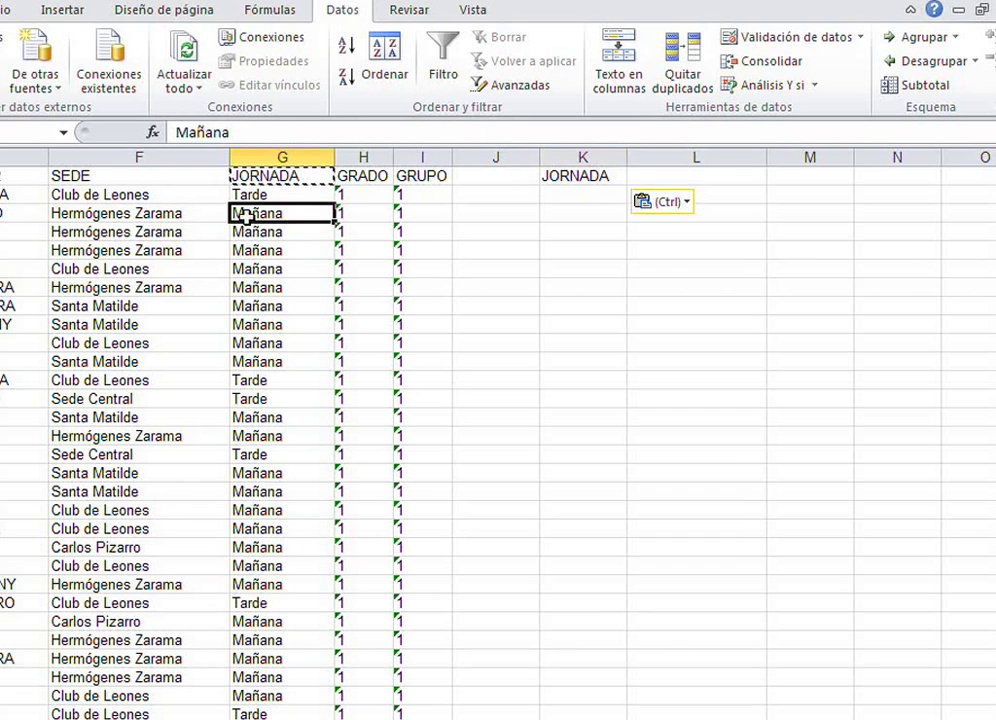
pyautogui.hotkey('ctrl', 'c')
pyautogui.click(517, 190)
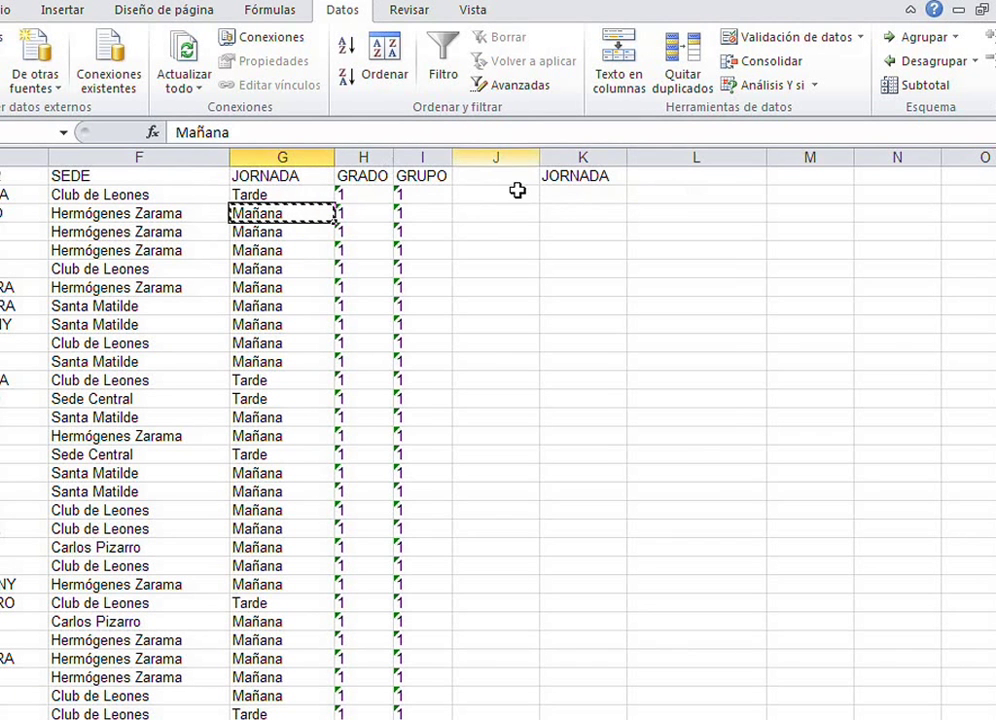
pyautogui.click(569, 197)
pyautogui.hotkey('ctrl', 'v')
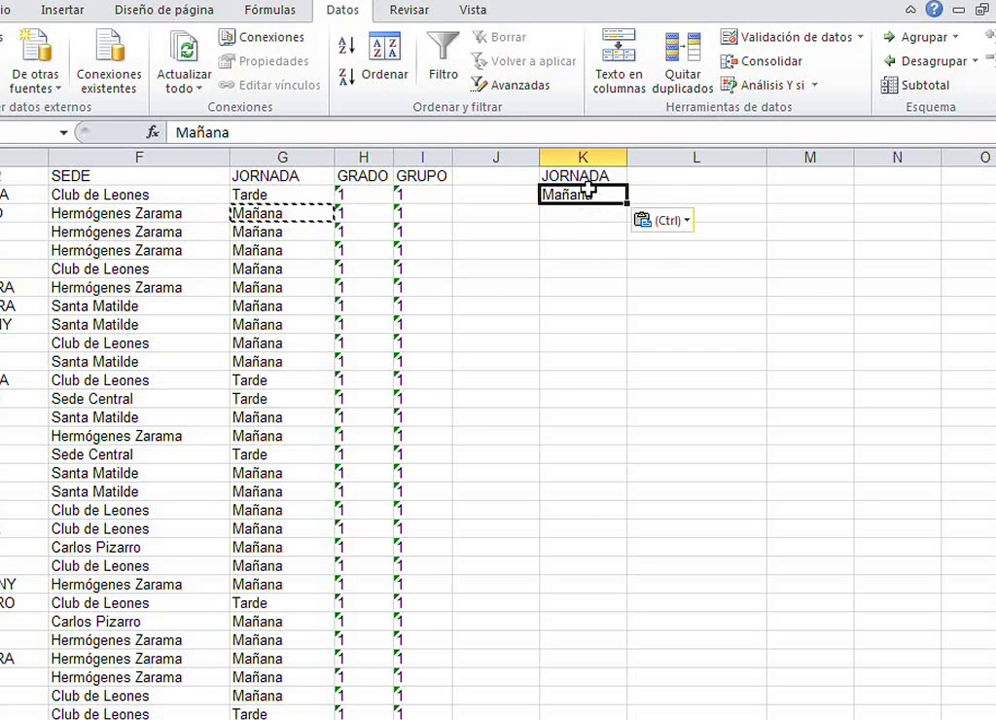
# Step: Select K1:K2, annotate it with a red line and the on-screen label "Area de criterios", and clear the annotations
pyautogui.moveTo(549, 172); pyautogui.dragTo(550, 197)
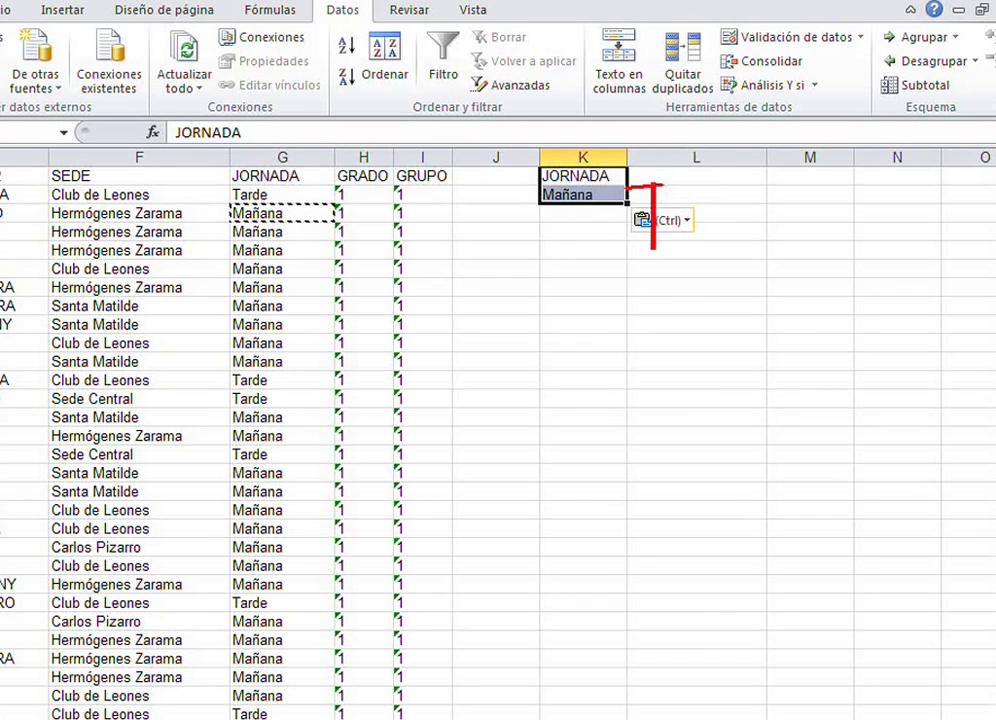
pyautogui.write('Area')
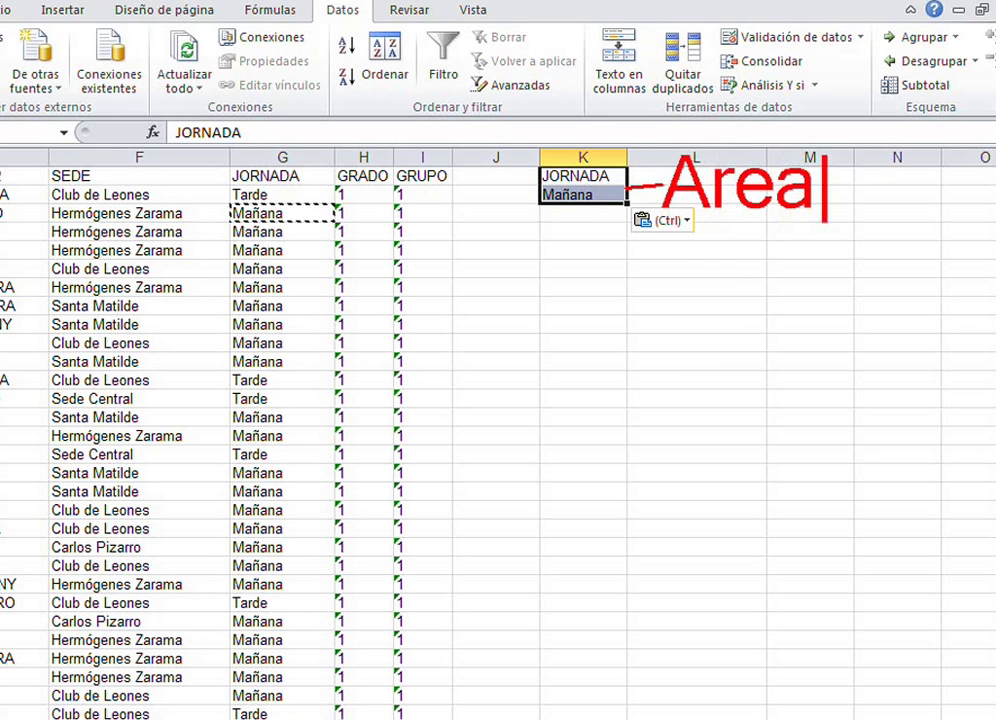
pyautogui.press('Return')
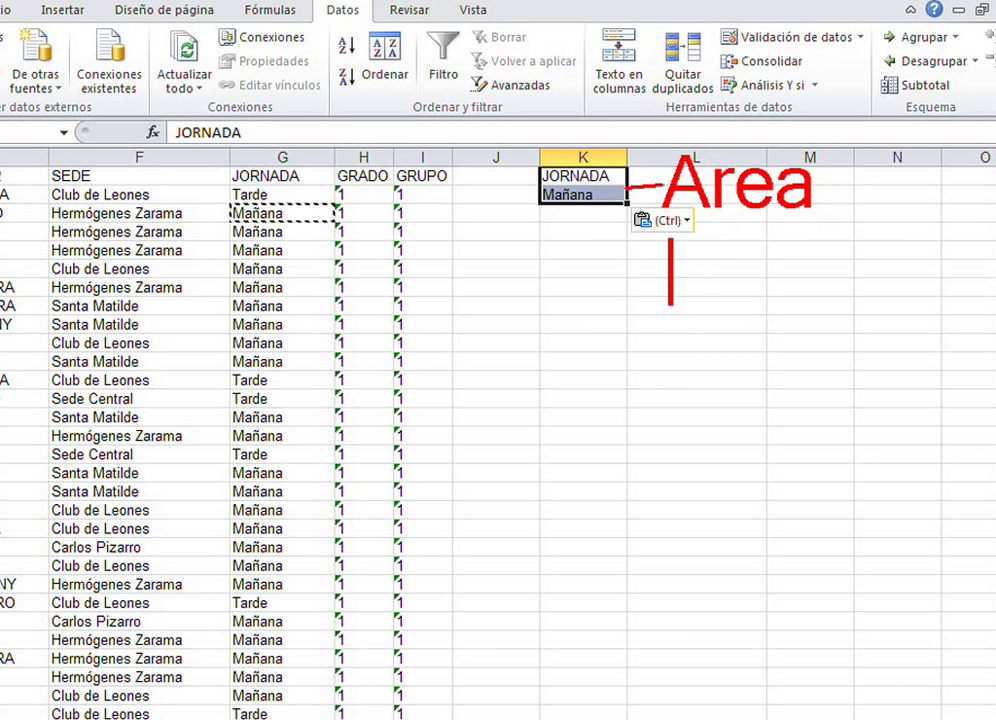
pyautogui.write('de')
pyautogui.press('Return')
pyautogui.write('criterios')
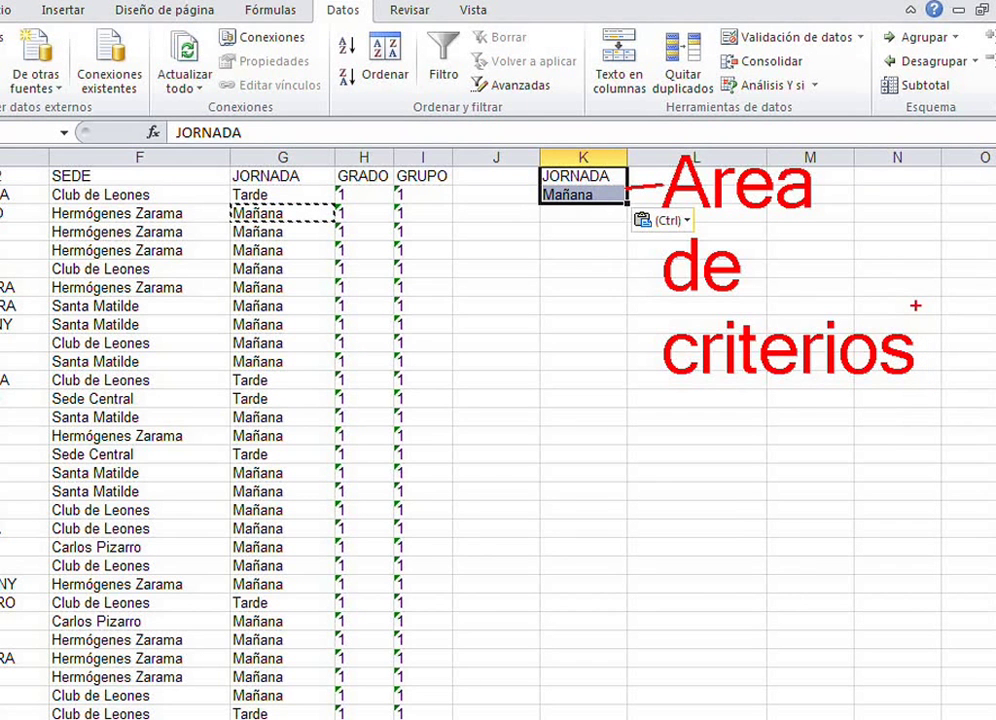
pyautogui.press('Escape')
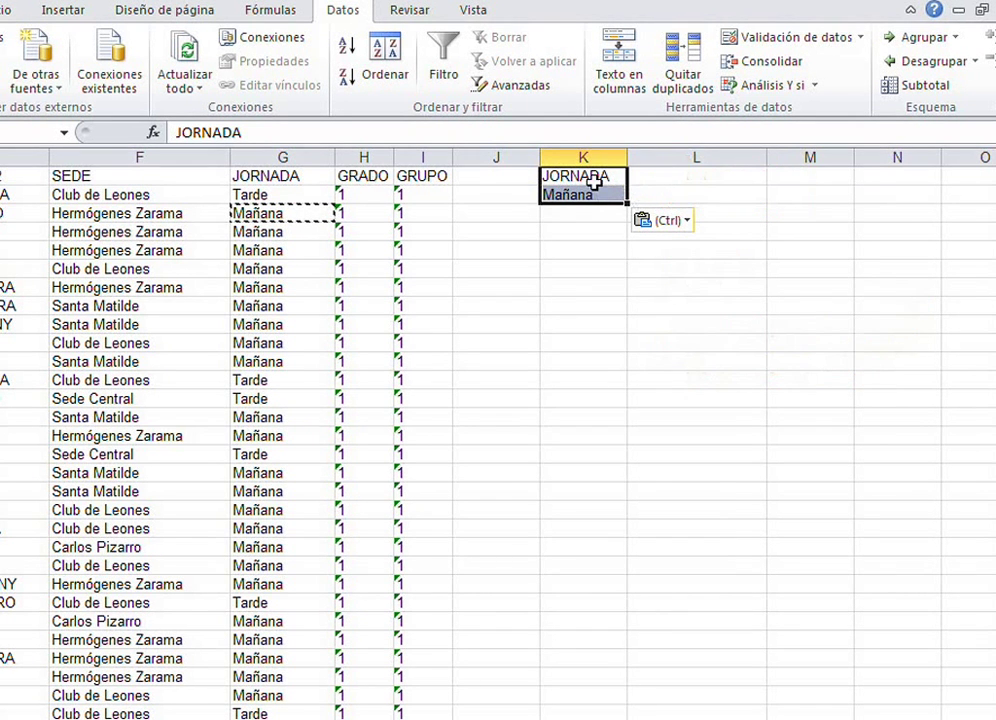
# Step: Point out the criteria field name in K1 and its condition in K2, selecting K1:K2 as the whole criteria range
pyautogui.click(596, 182)
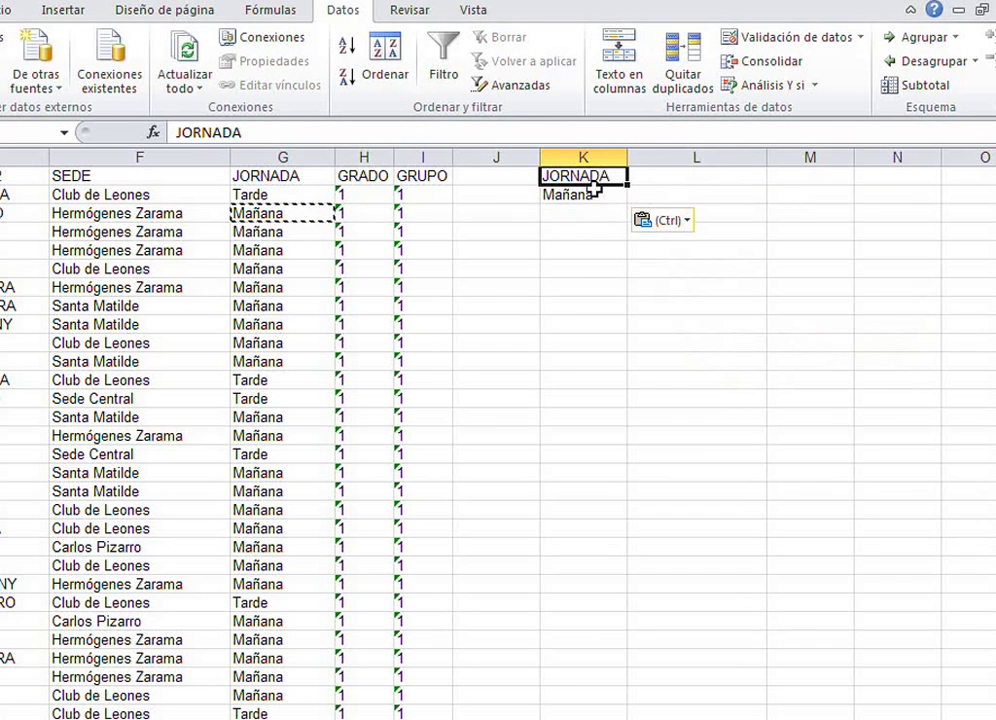
pyautogui.click(597, 196)
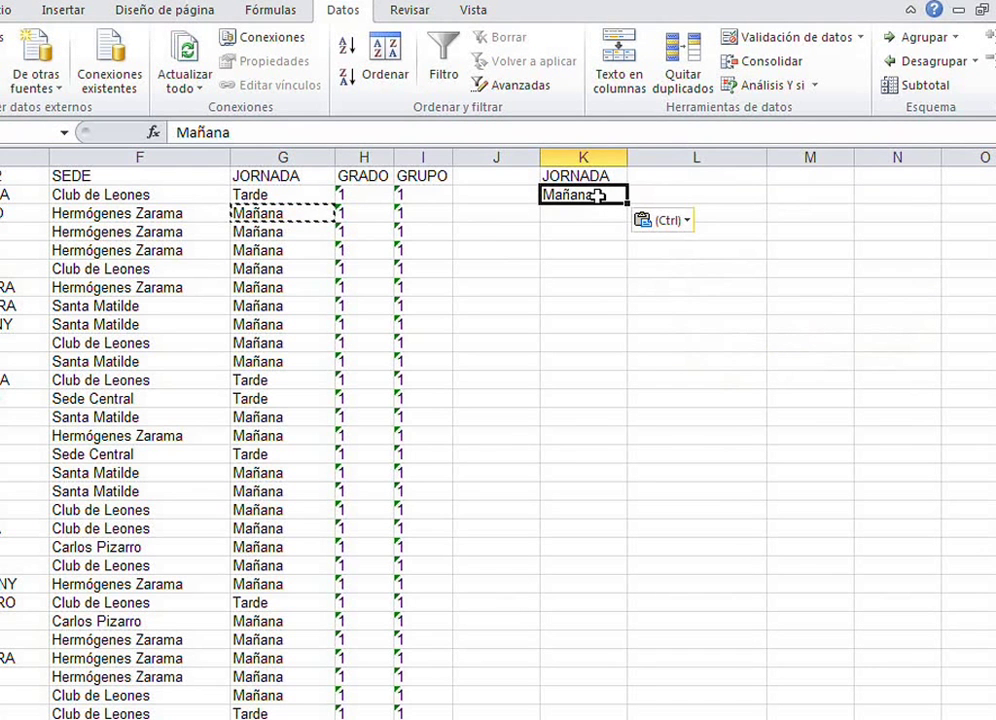
pyautogui.moveTo(579, 175); pyautogui.dragTo(584, 187)
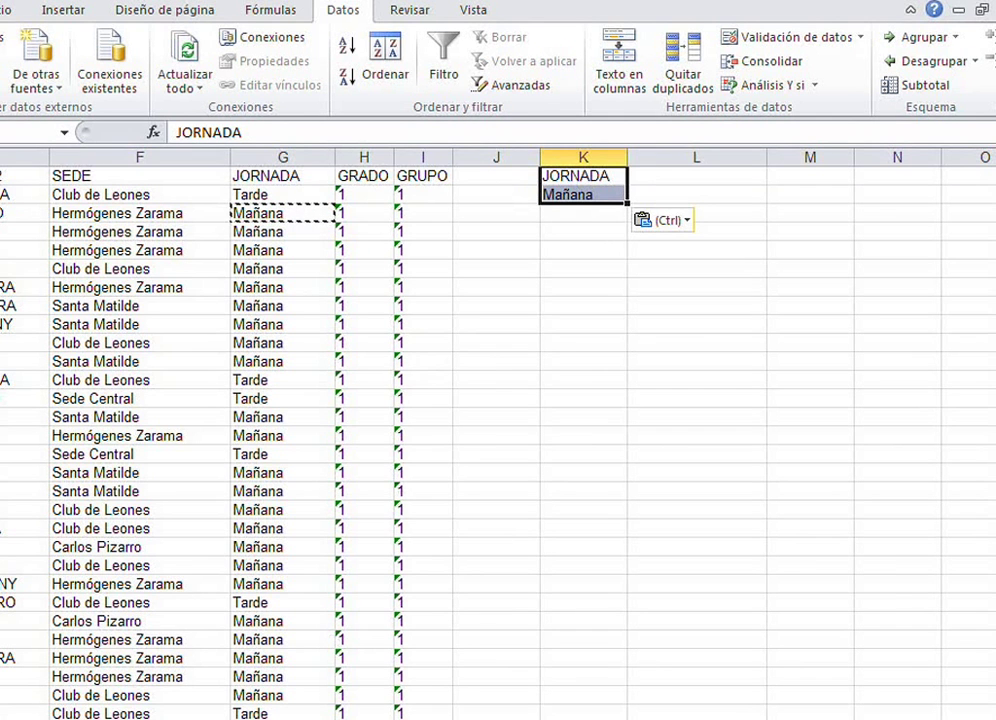
# Step: Switch back to the Word document and add the bold heading "El área de resultados:" below the criteria-area paragraph, followed by a non-bold empty line
pyautogui.click(420, 719)
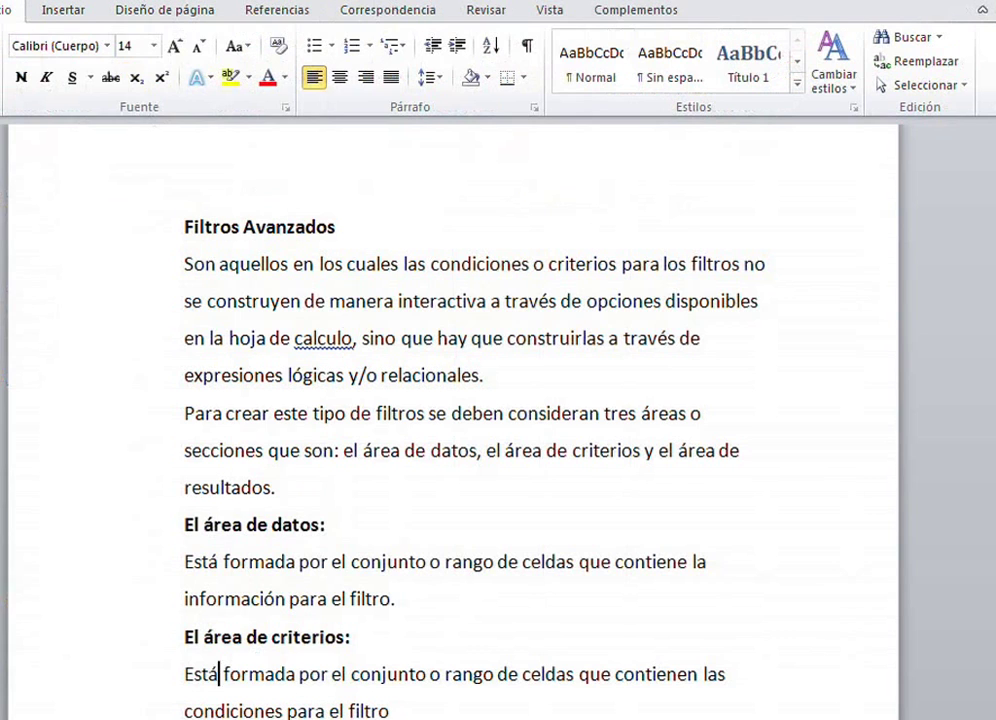
pyautogui.click(430, 709)
pyautogui.scroll(-1, 598, 669)
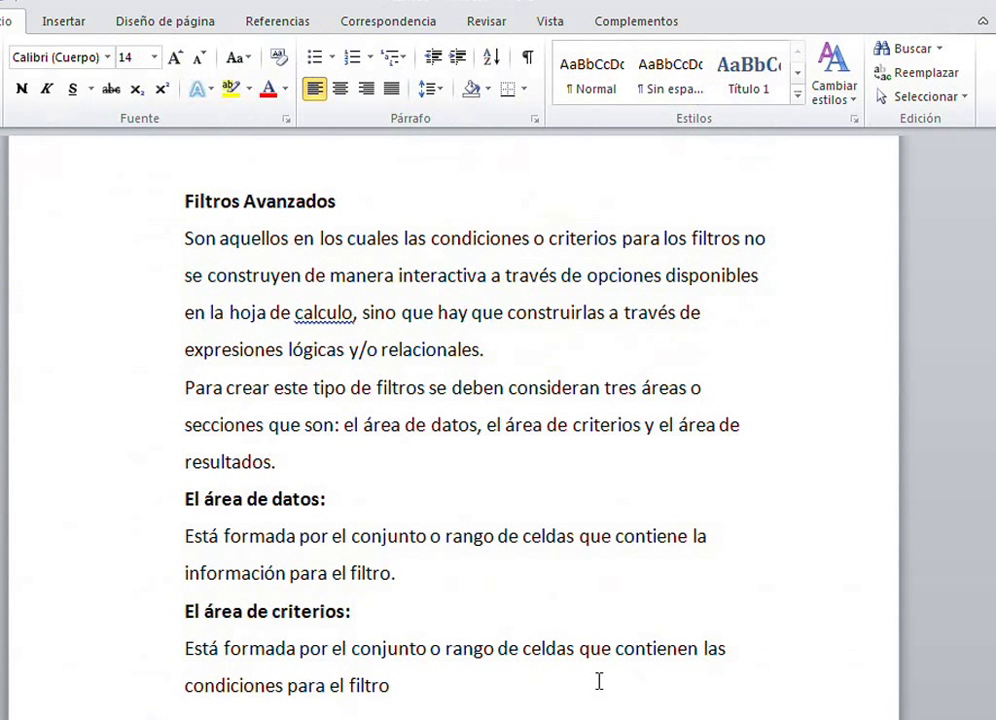
pyautogui.hotkey('ctrl', 'n')
pyautogui.write('El área')
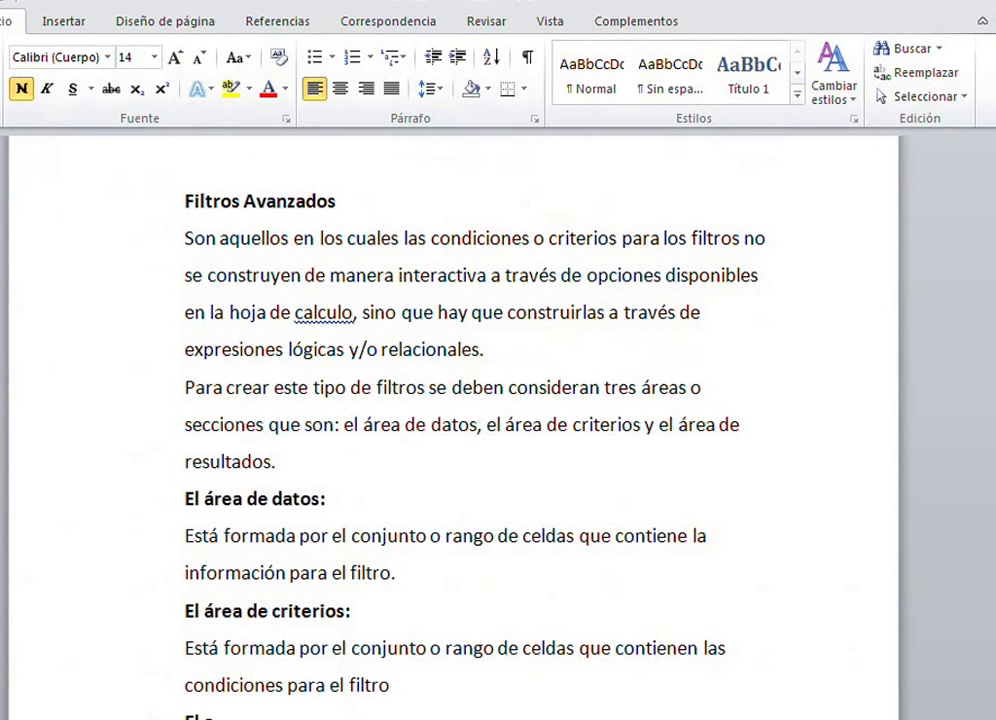
pyautogui.write(' de result')
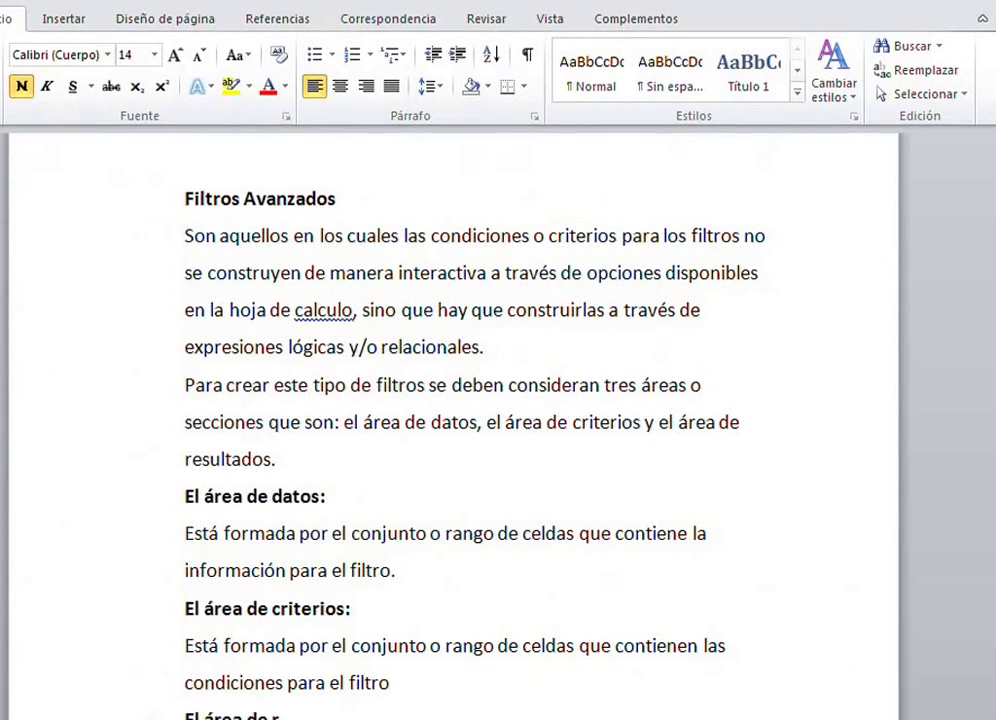
pyautogui.write('ados')
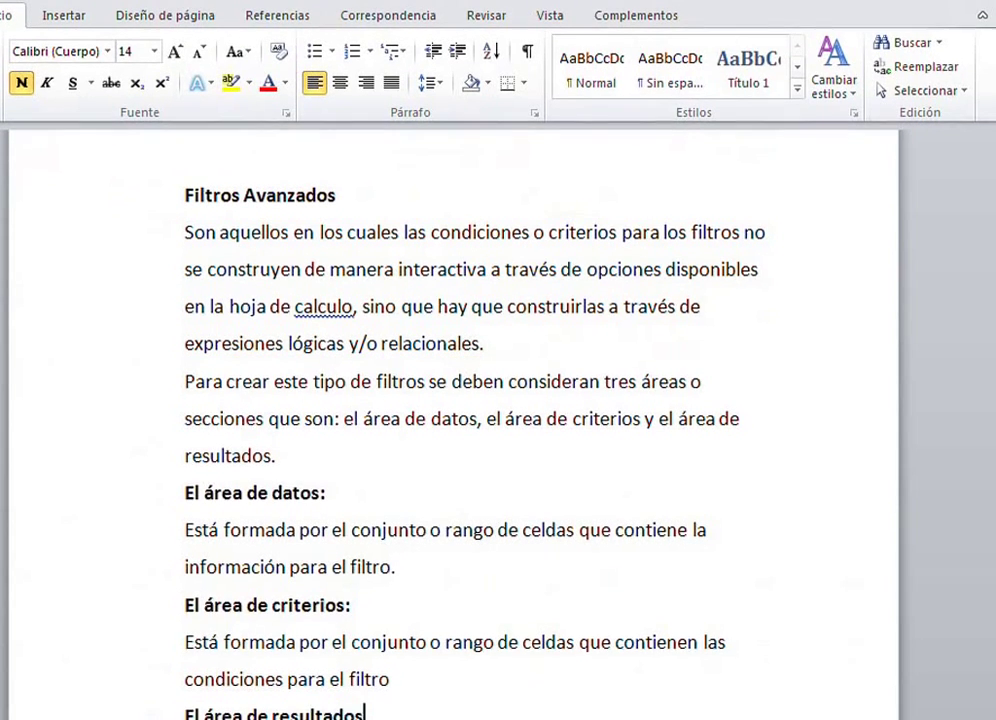
pyautogui.write(':')
pyautogui.press('Return')
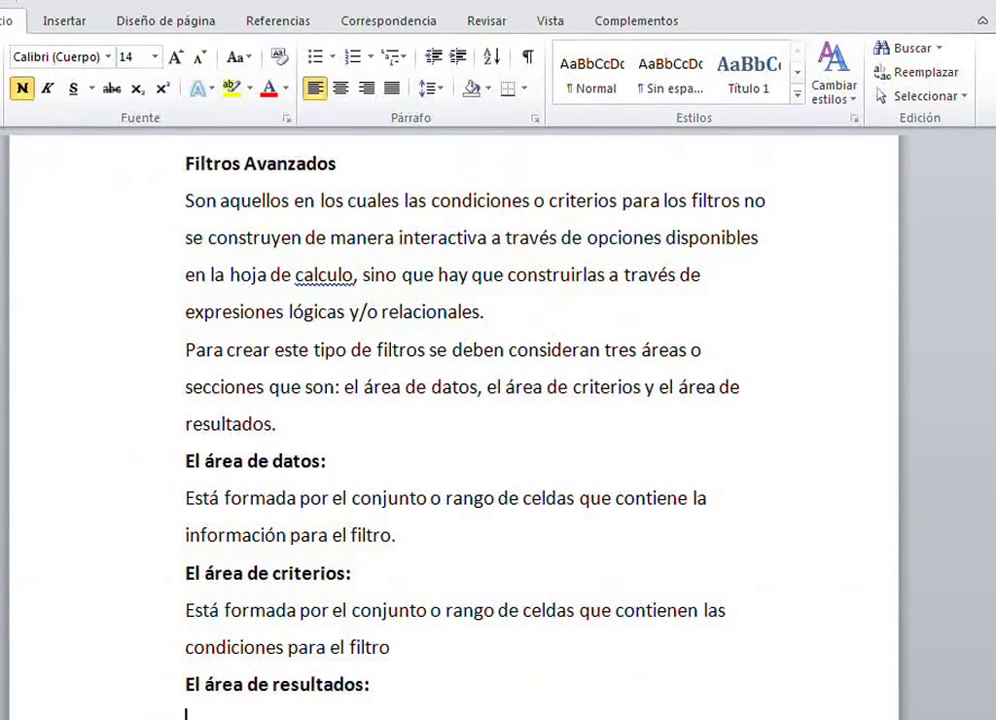
pyautogui.hotkey('ctrl', 'n')
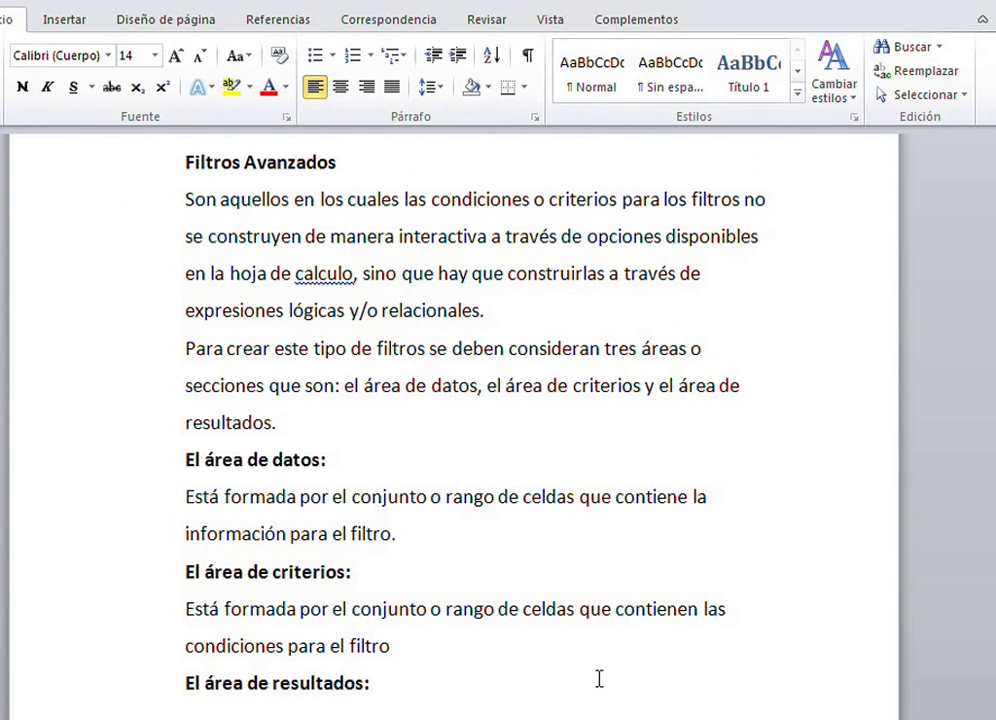
# Step: Write below the results heading: "Está formada por el conjunto o rango de celdas que contienen los valores que resultan de aplicar el filtro", fixing the accent
pyautogui.write('Esta fro')
pyautogui.press('BackSpace')
pyautogui.write('ormada por')
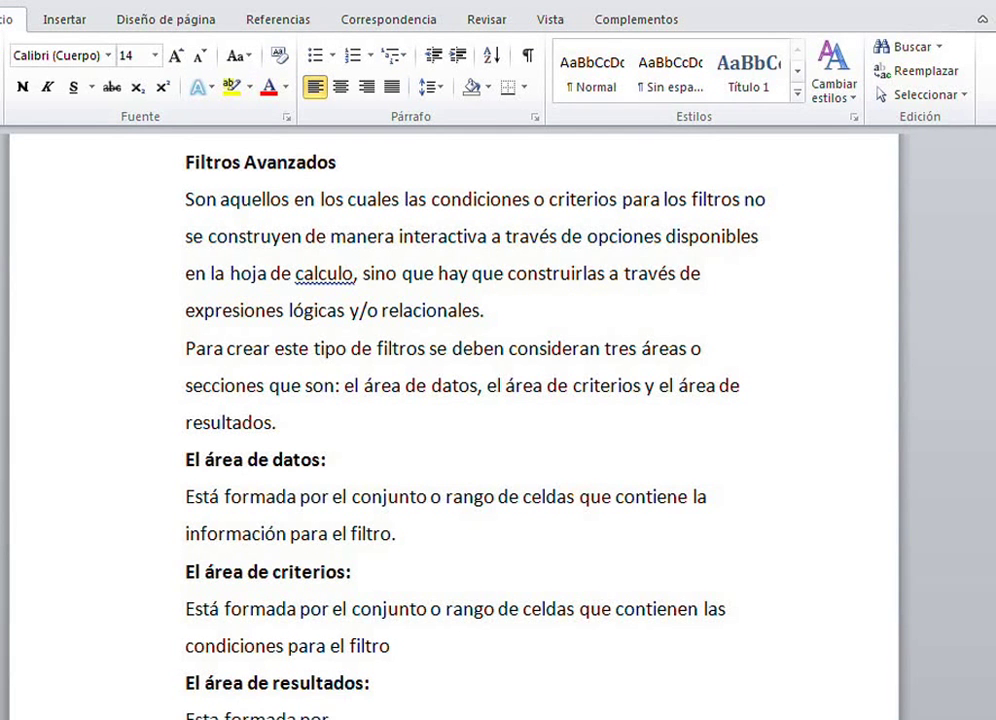
pyautogui.write(' el co')
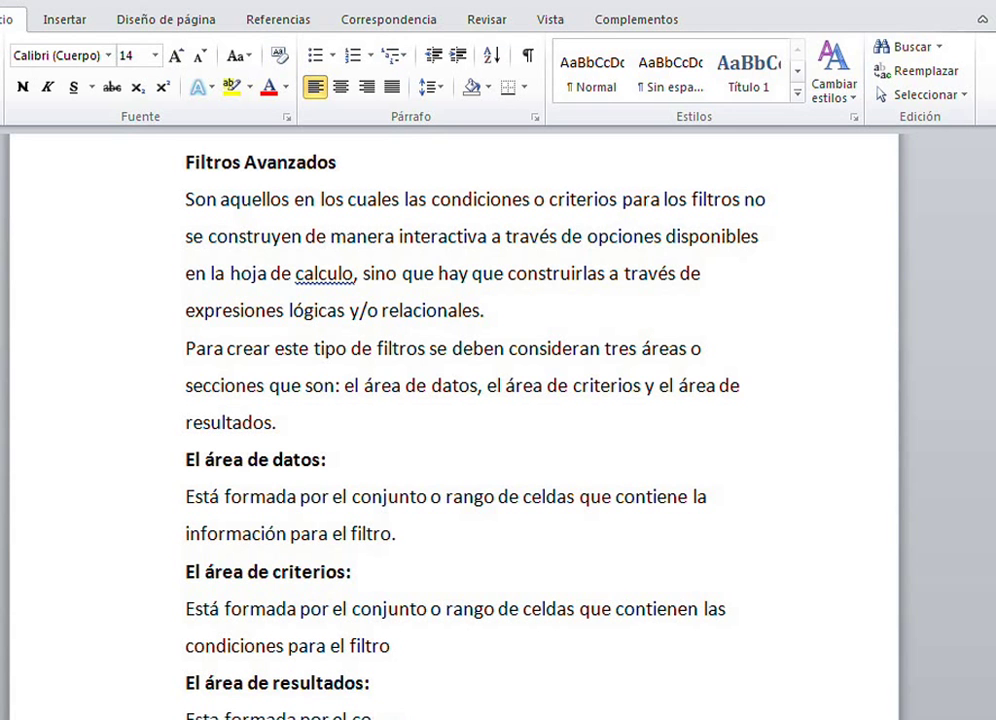
pyautogui.write('junto o rango de ce')
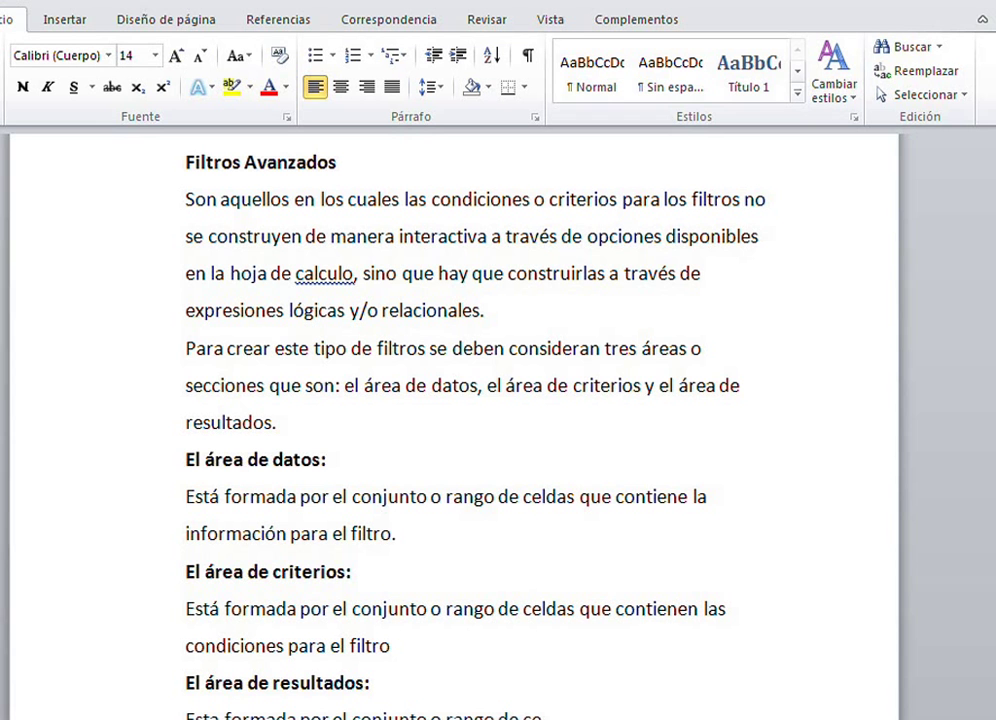
pyautogui.write('ldas que contienen lo')
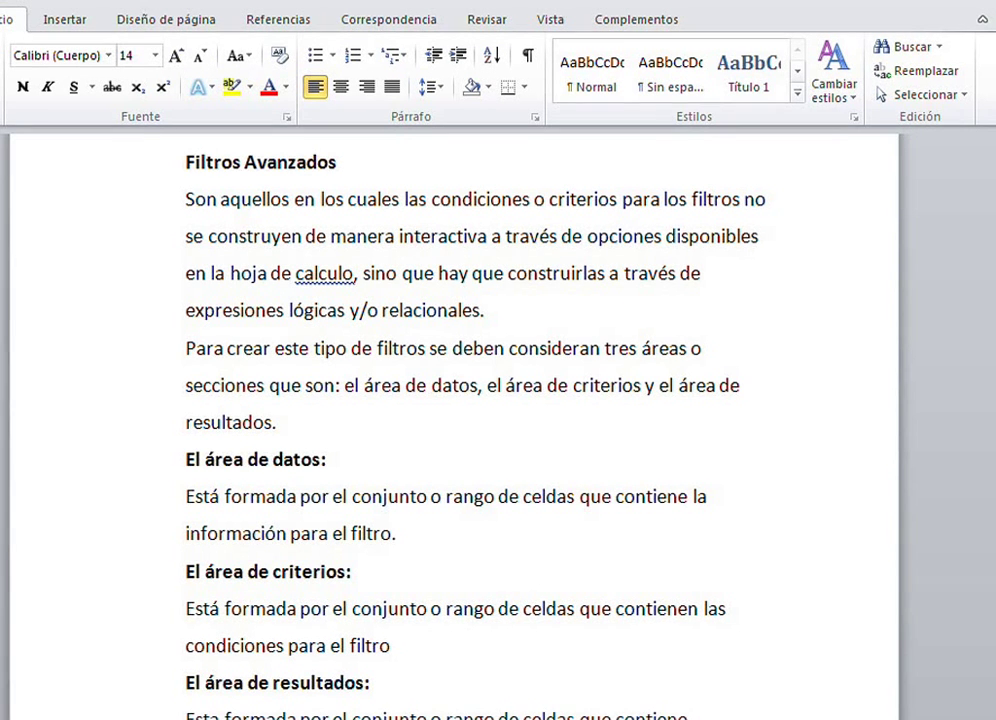
pyautogui.write('s valores')
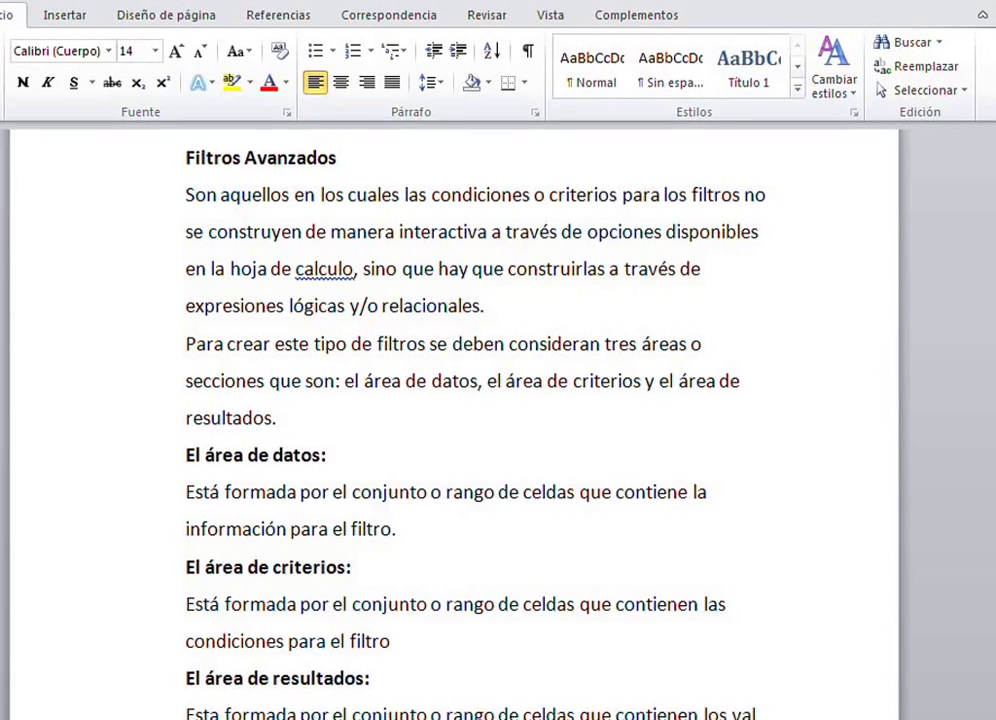
pyautogui.write(' que resu')
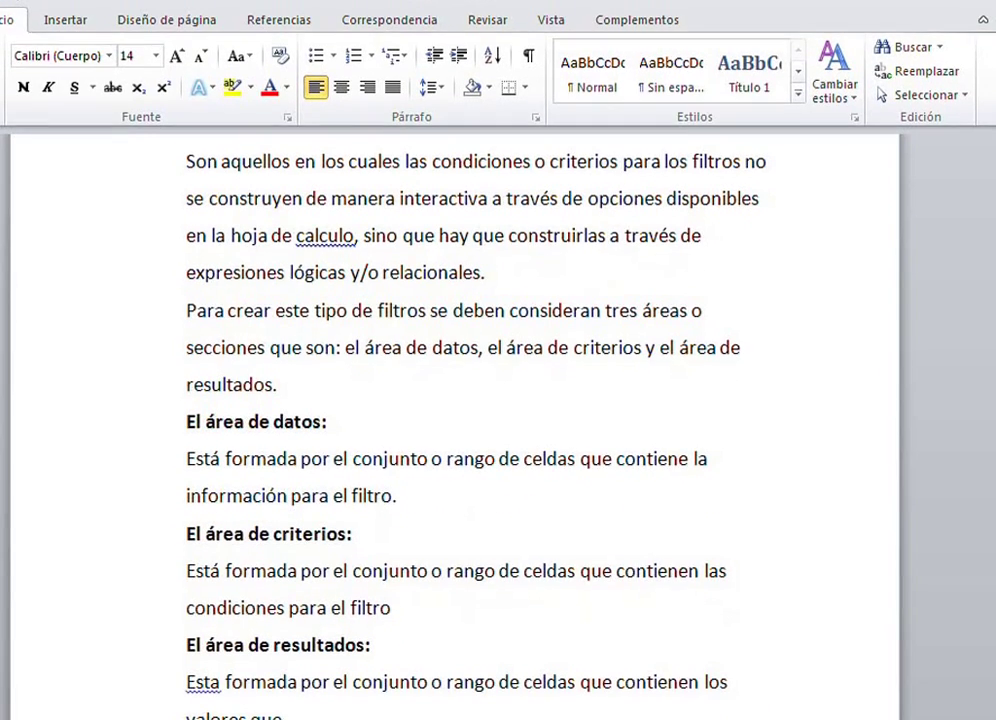
pyautogui.write('ltan')
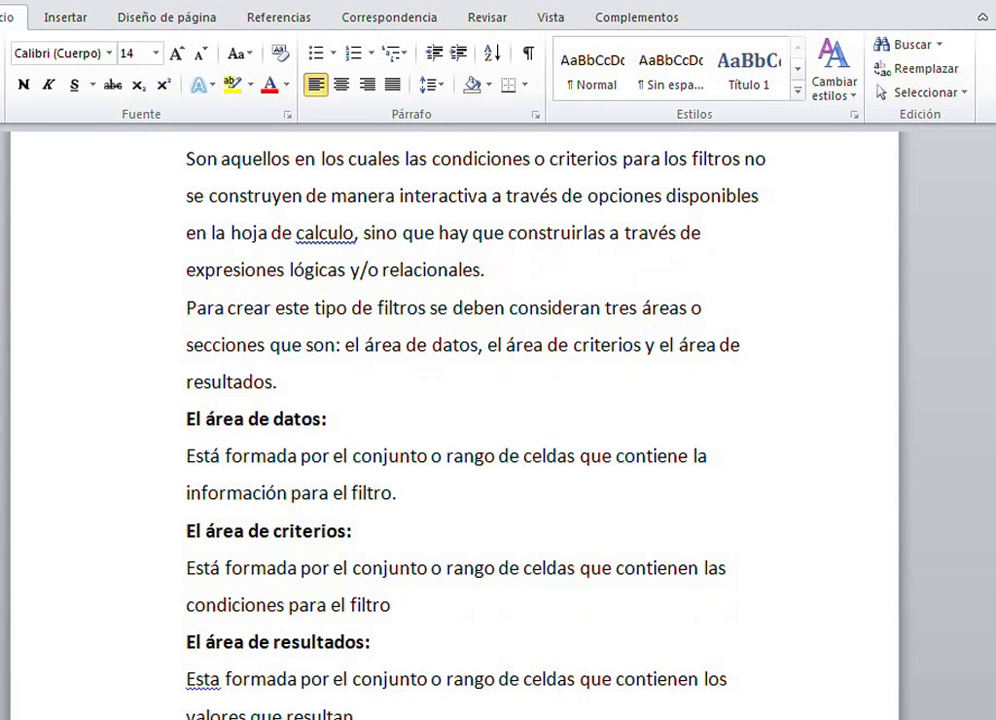
pyautogui.write(' de aplicar el')
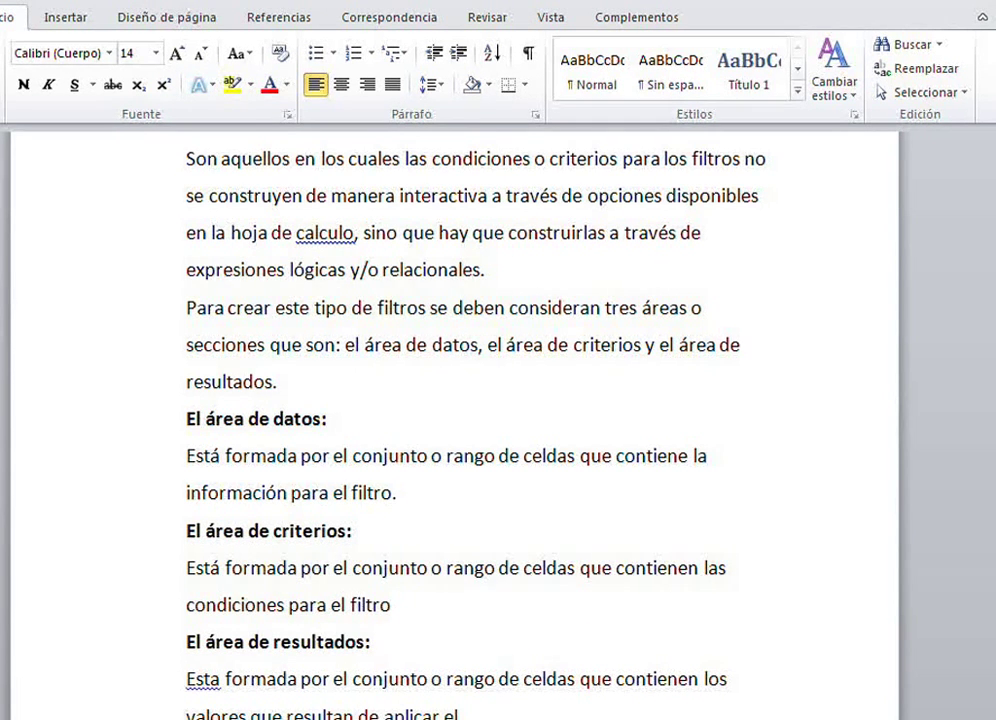
pyautogui.write(' filtro')
pyautogui.rightClick(210, 688)
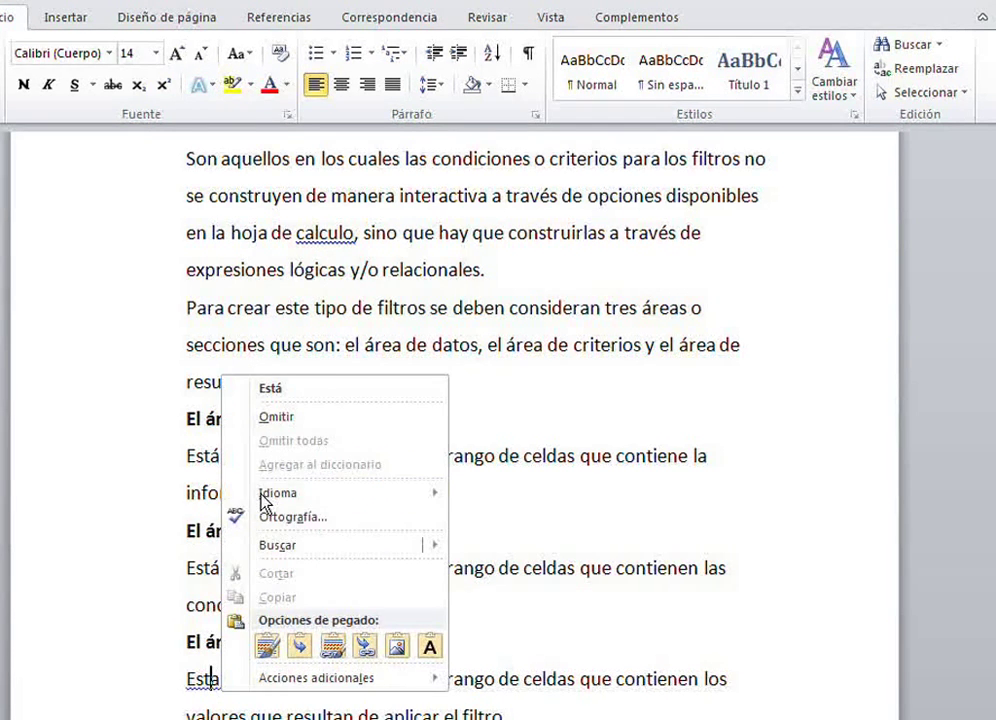
pyautogui.click(285, 381)
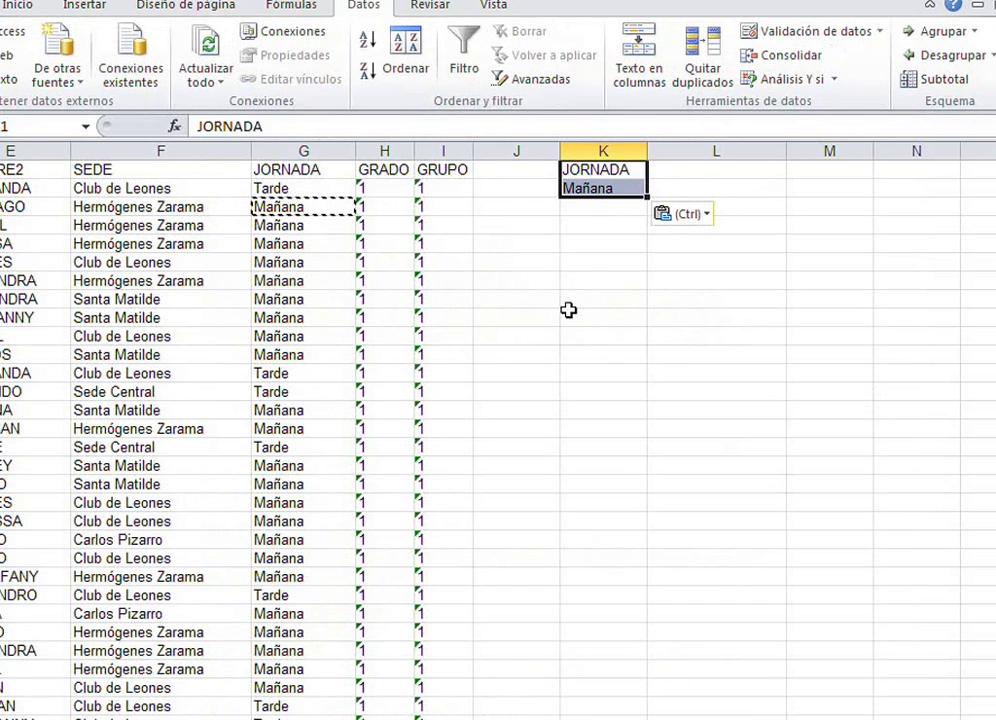
# Step: Switch to the Excel student workbook, select a large empty block from K5 across to column T, and annotate it "AREA DE RESULTADOS"
pyautogui.click(572, 242)
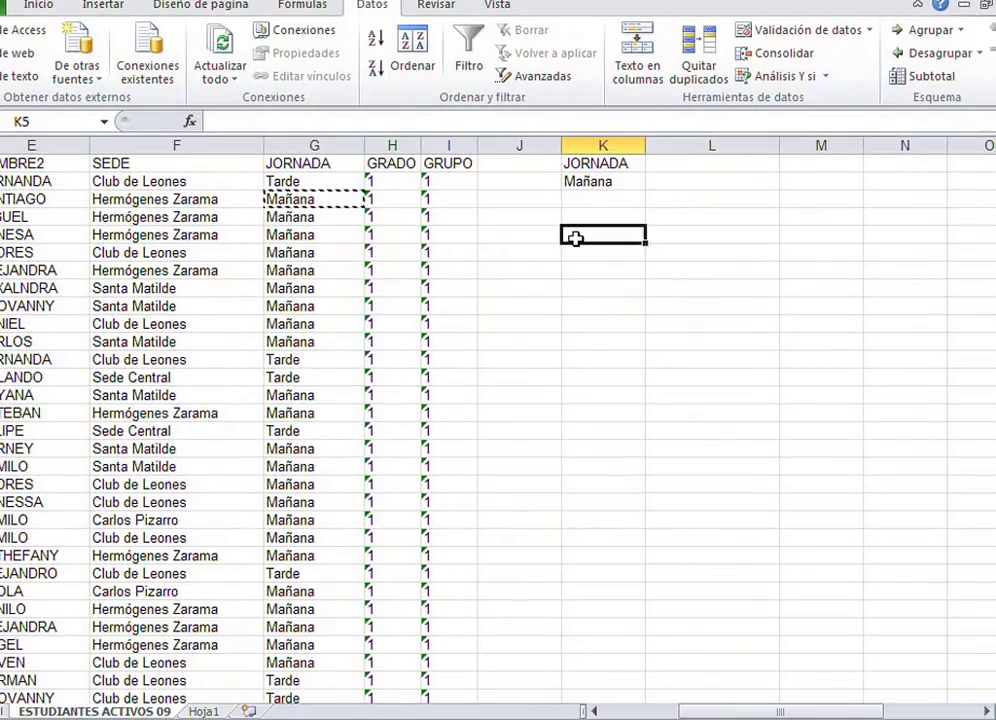
pyautogui.moveTo(634, 238); pyautogui.dragTo(923, 671)
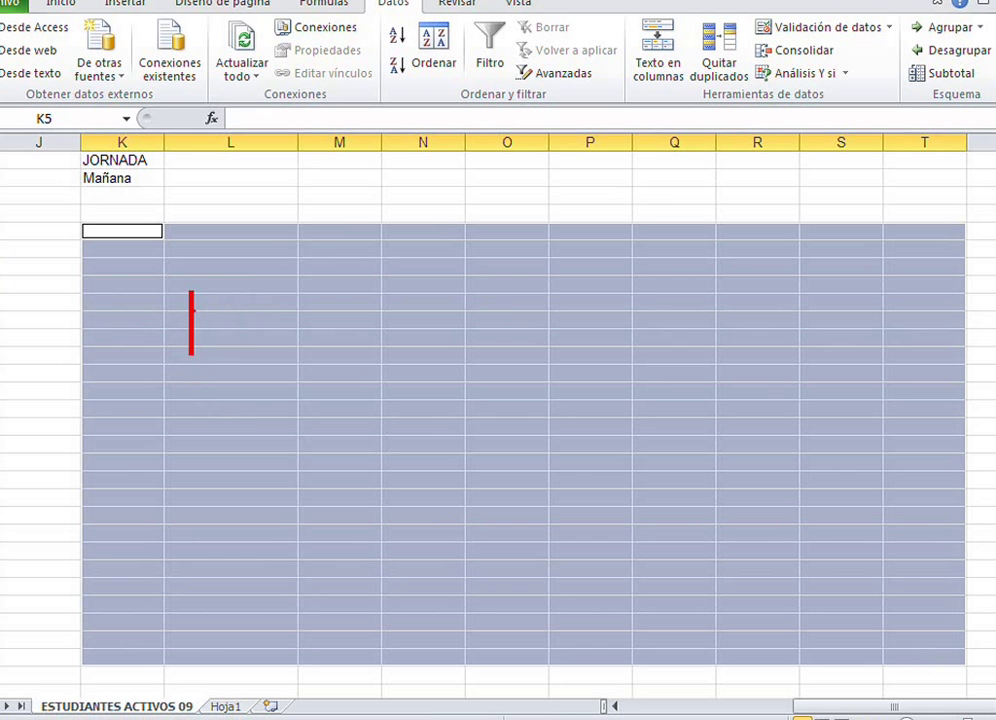
pyautogui.write('AREA')
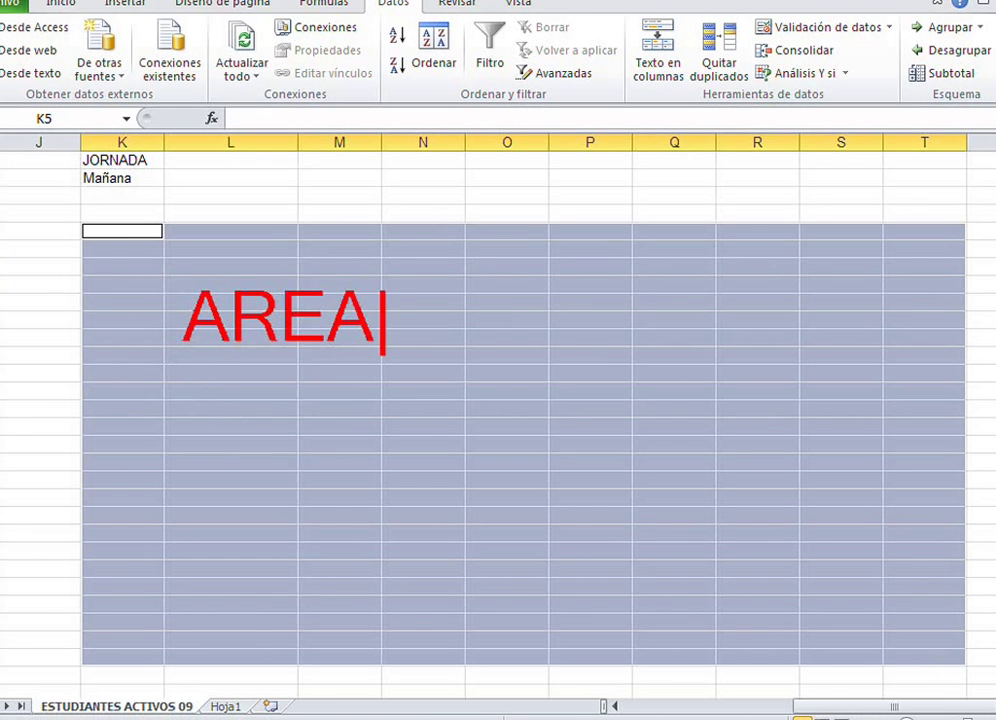
pyautogui.write(' DE RE')
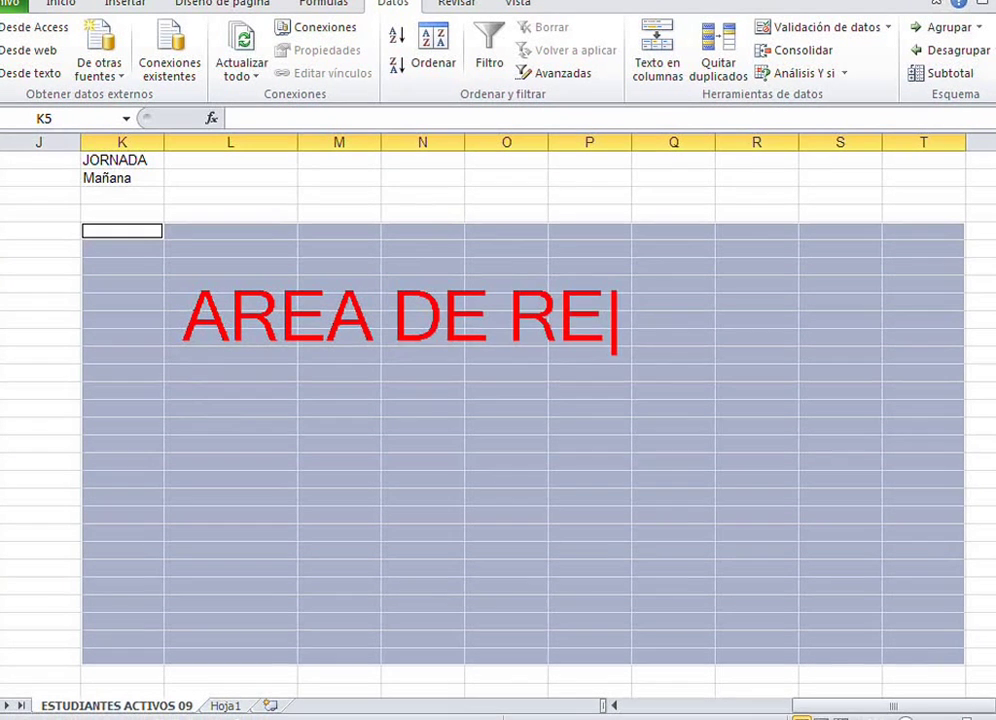
pyautogui.write('SULTA')
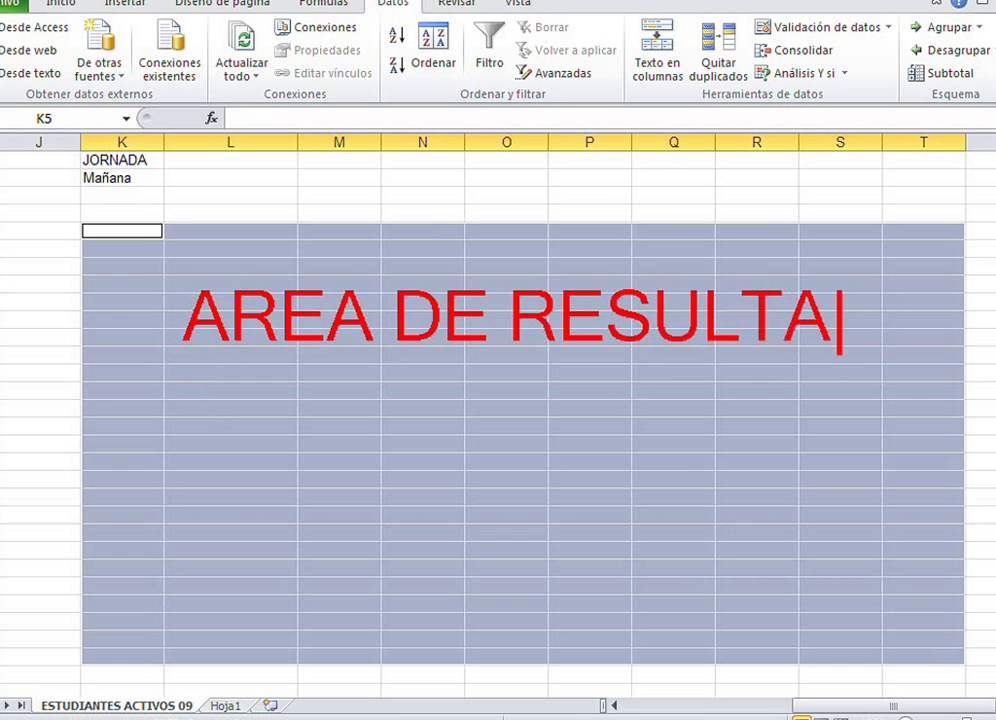
pyautogui.write('DO')
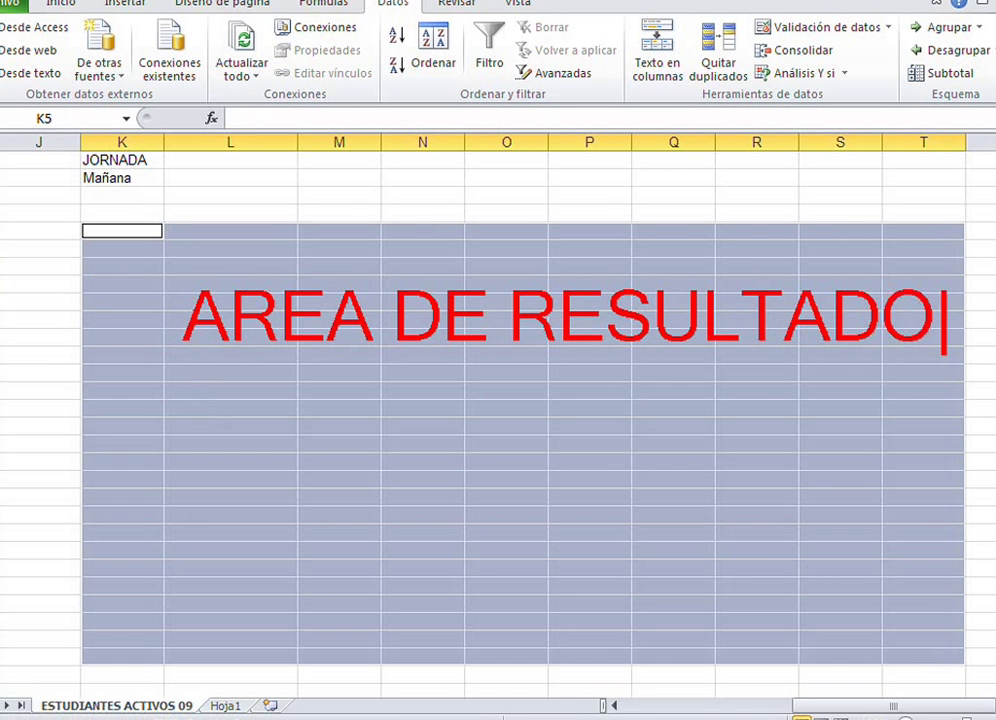
pyautogui.write('S')
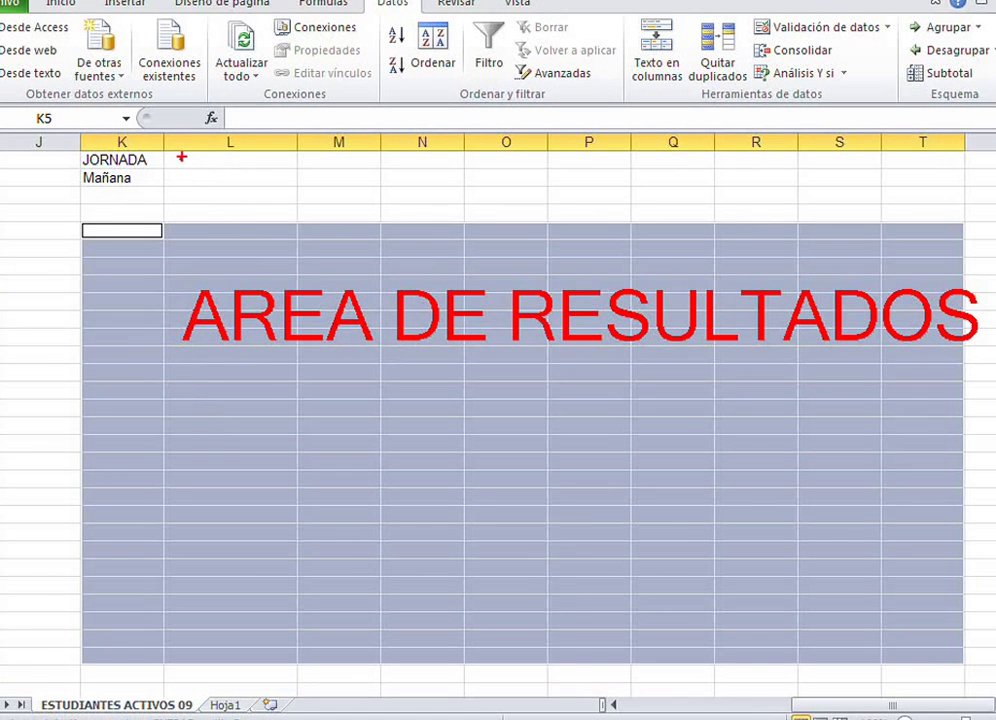
# Step: Annotate the criteria range K1:K2 with the on-screen label "AREA DE CRITERIOS"
pyautogui.moveTo(176, 152); pyautogui.dragTo(176, 212)
pyautogui.write('AREA')
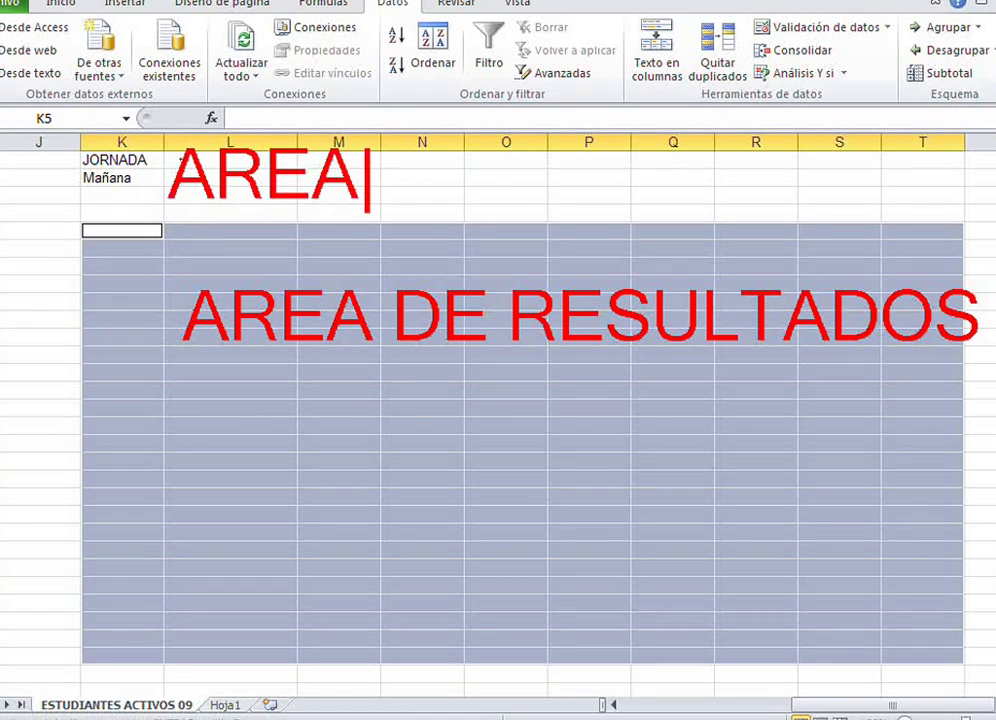
pyautogui.write(' DE CRITER')
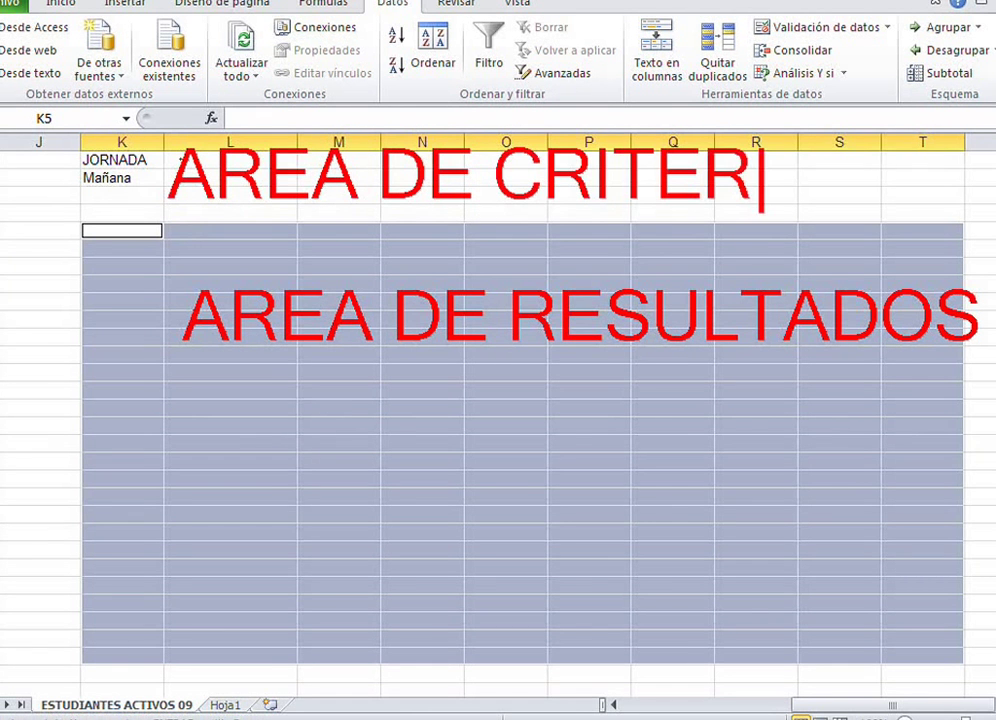
pyautogui.write('IOS')
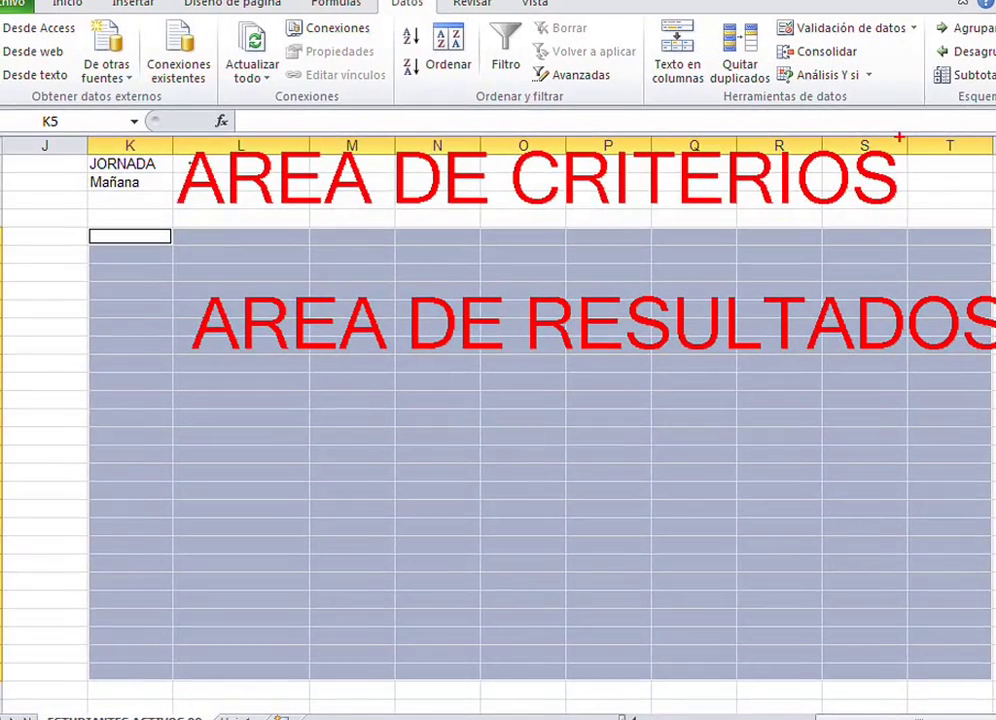
# Step: Clear the on-screen labels and return to the student records in the surname columns
pyautogui.press('Left')
pyautogui.press('Left')
pyautogui.press('Left')
pyautogui.press('Left')
pyautogui.press('Left')
pyautogui.press('Left')
pyautogui.press('Left')
pyautogui.press('Left')
pyautogui.press('Left')
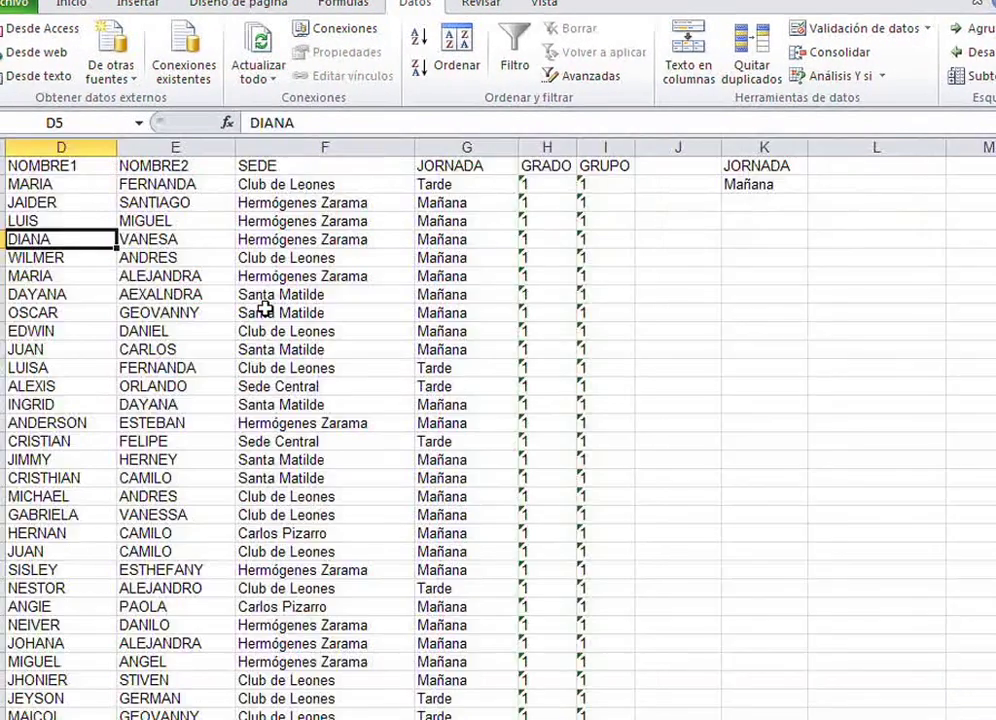
pyautogui.press('Up')
pyautogui.press('Up')
pyautogui.press('Up')
pyautogui.press('Down')
pyautogui.press('Down')
pyautogui.press('Down')
pyautogui.press('Down')
pyautogui.press('Down')
pyautogui.press('Down')
pyautogui.press('Down')
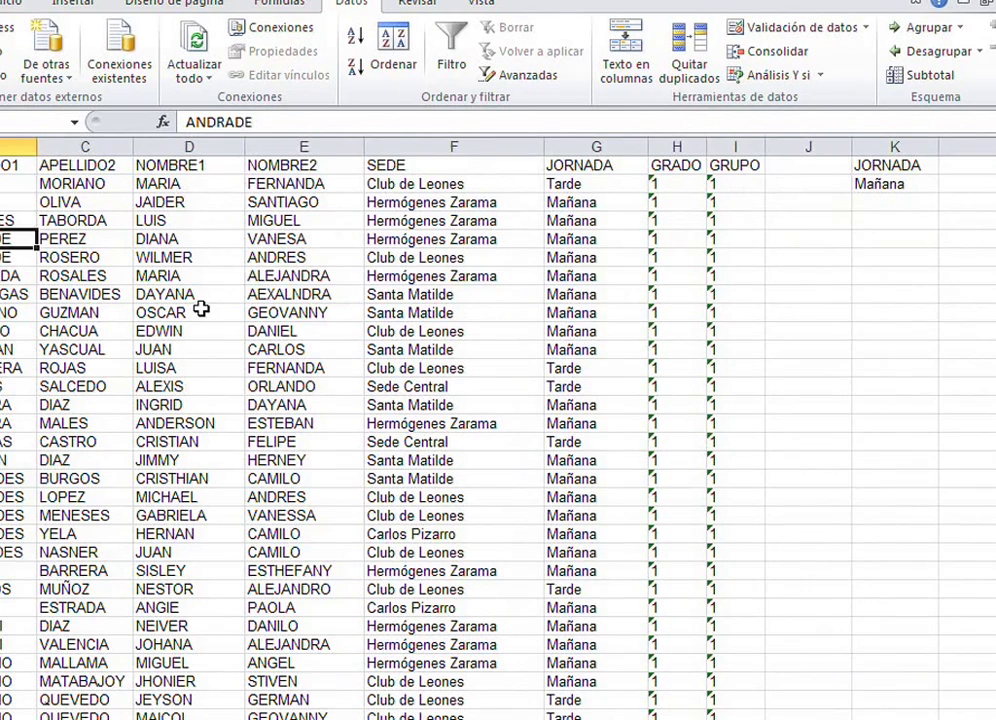
pyautogui.hotkey('ctrl', 't')
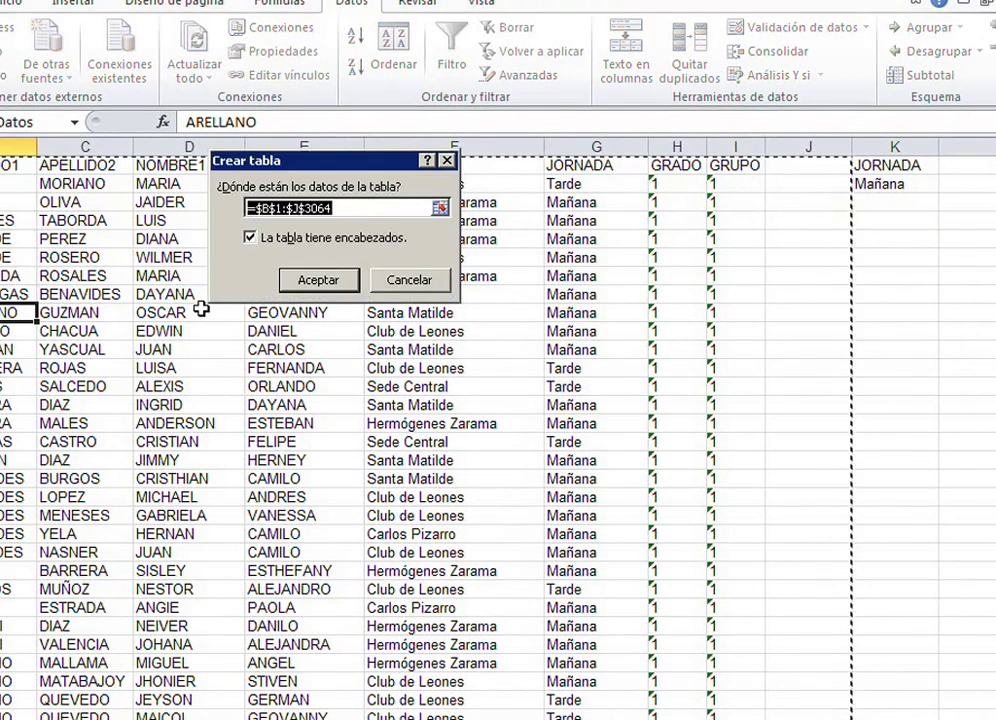
pyautogui.press('Escape')
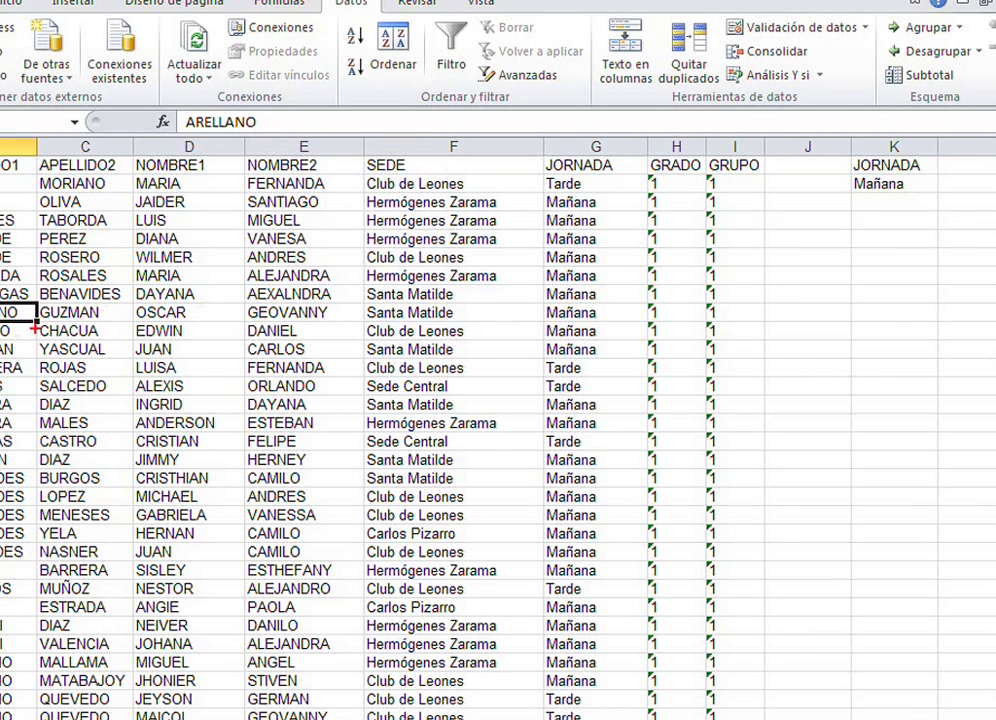
# Step: Annotate the student records with the on-screen label "AREA DE DATOS" and clear the annotation
pyautogui.moveTo(34, 326)
pyautogui.mouseDown()
pyautogui.moveTo(44, 400)
pyautogui.moveTo(130, 380)
pyautogui.moveTo(195, 400)
pyautogui.mouseUp()
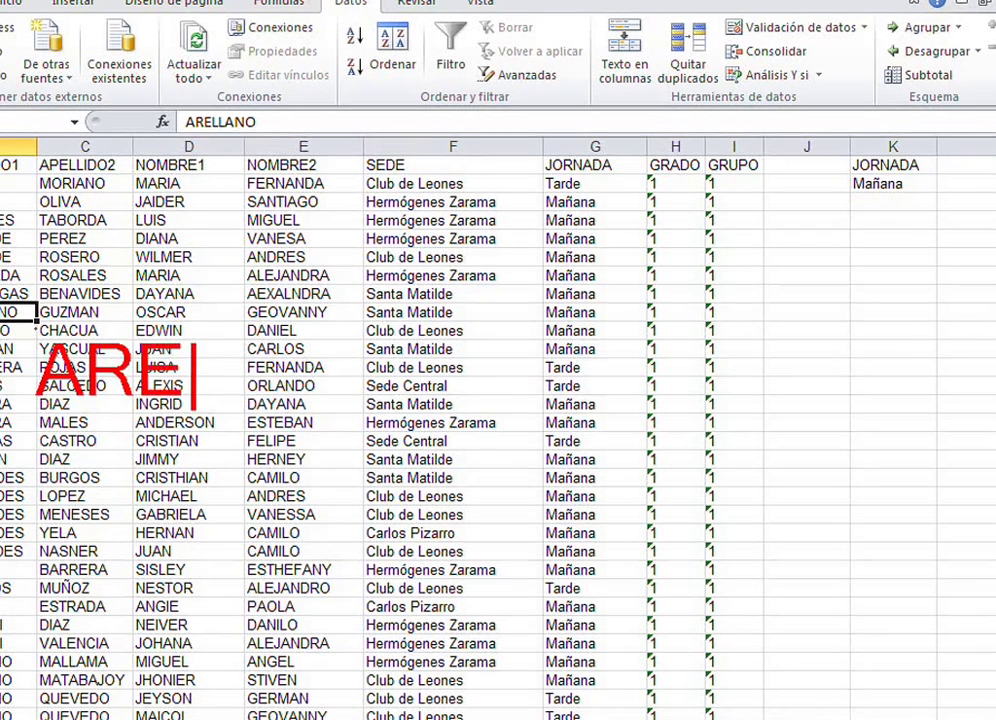
pyautogui.write('A DE ')
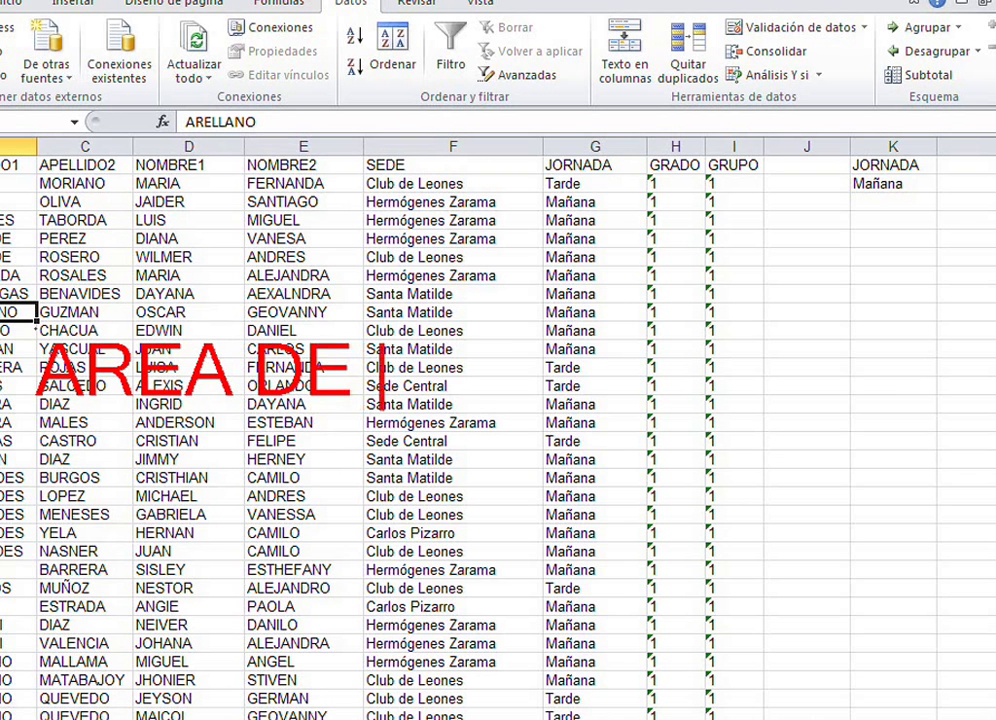
pyautogui.write('DATOS')
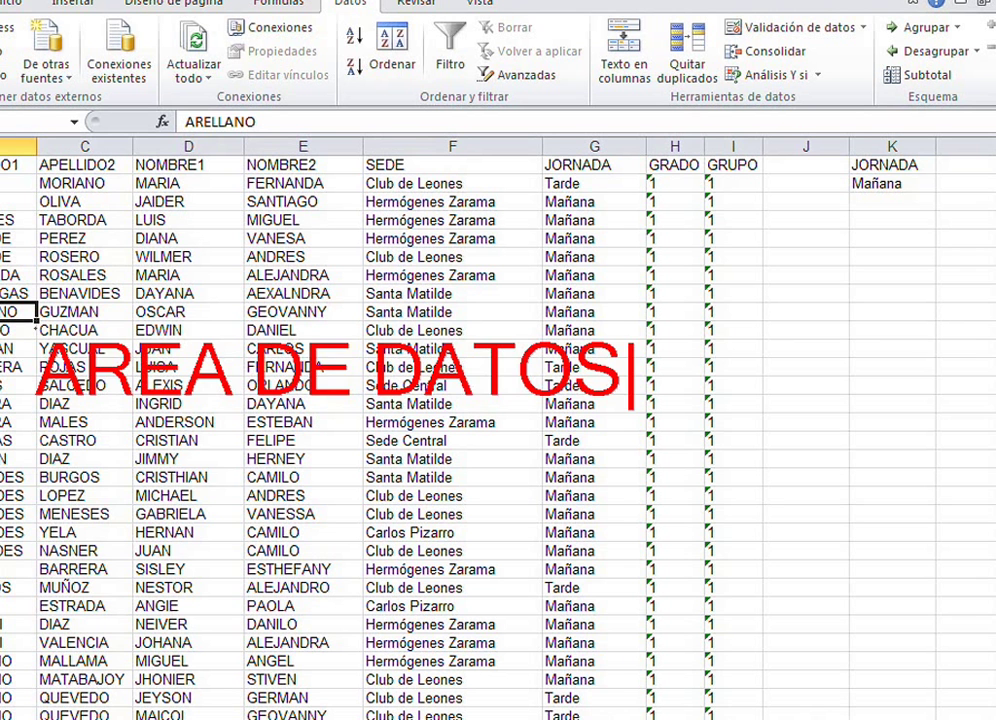
pyautogui.press('Escape')
pyautogui.press('Escape')
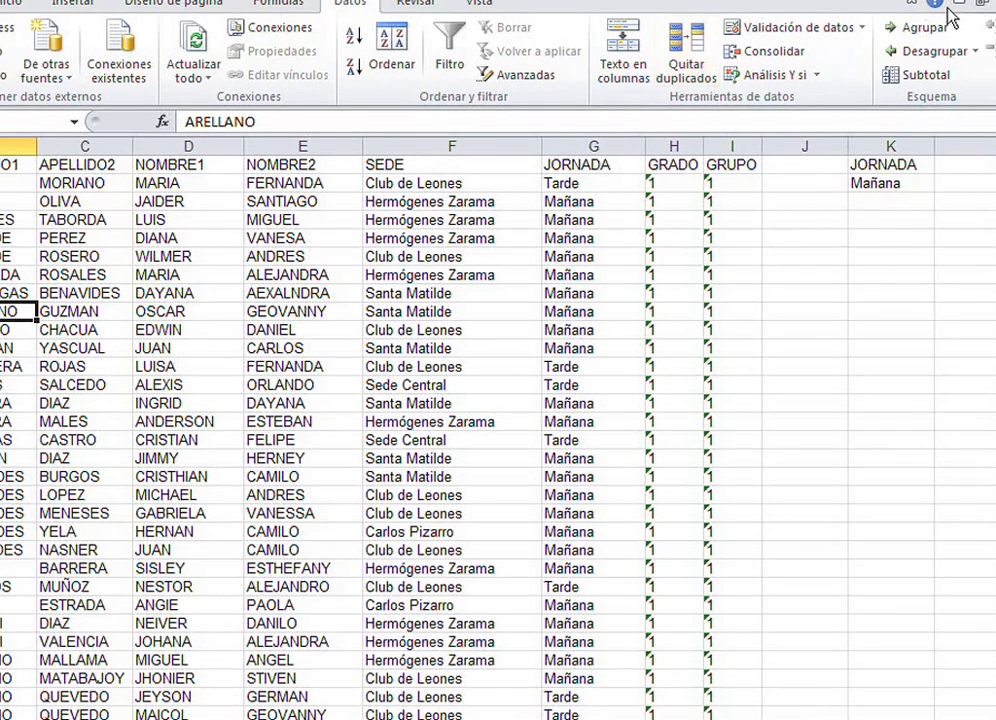
# Step: Point out the criteria field name in K1, its condition in K2, and the empty results area below them
pyautogui.click(874, 165)
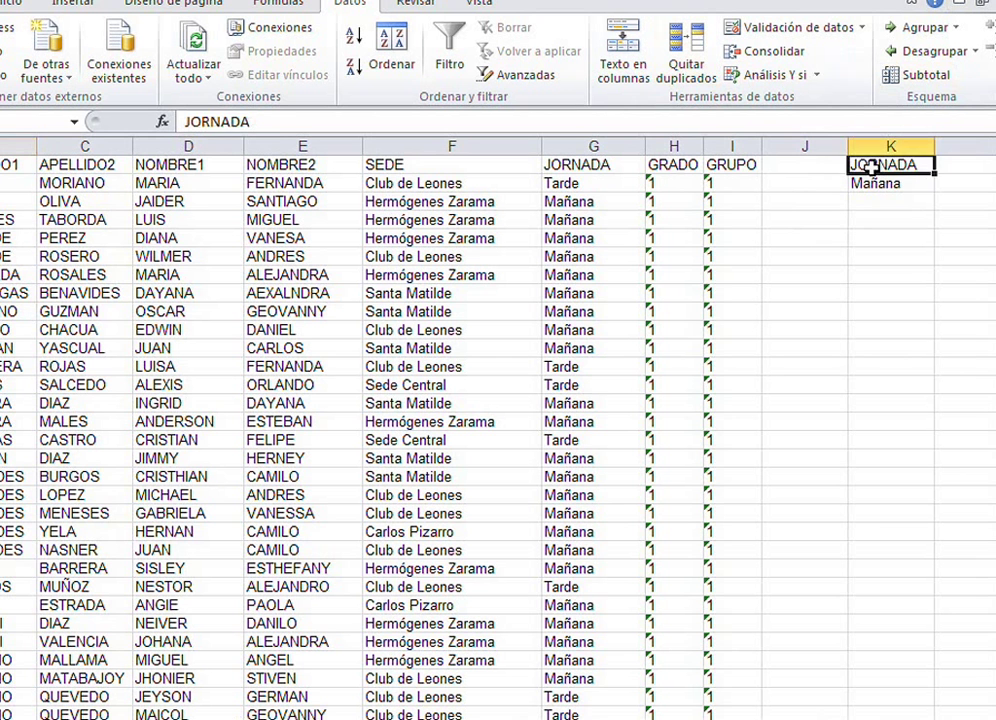
pyautogui.click(872, 182)
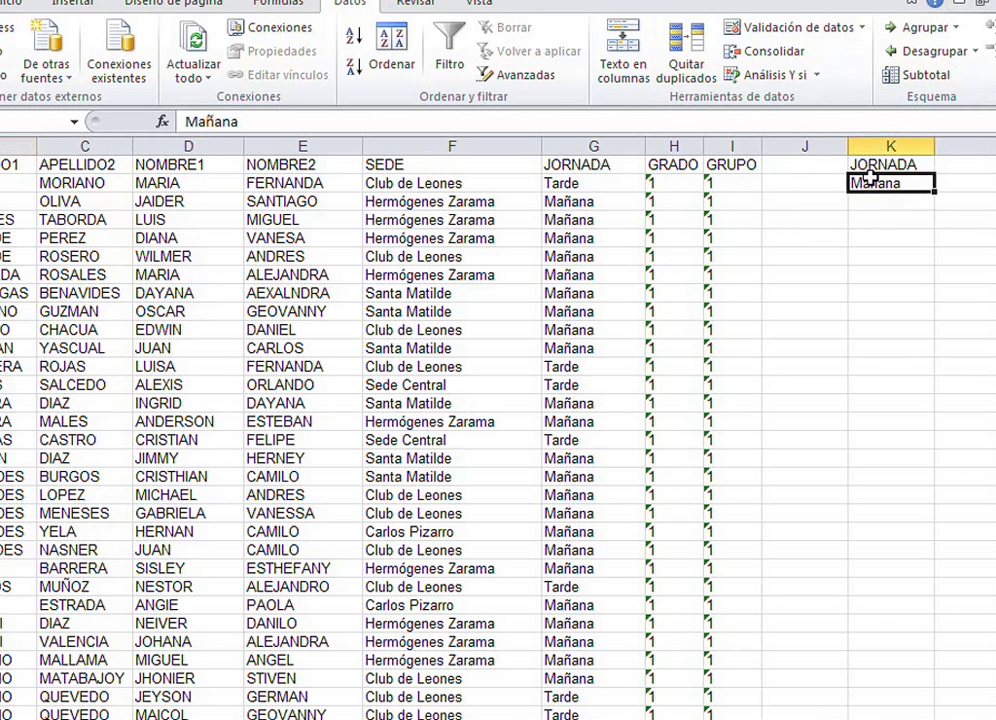
pyautogui.click(871, 437)
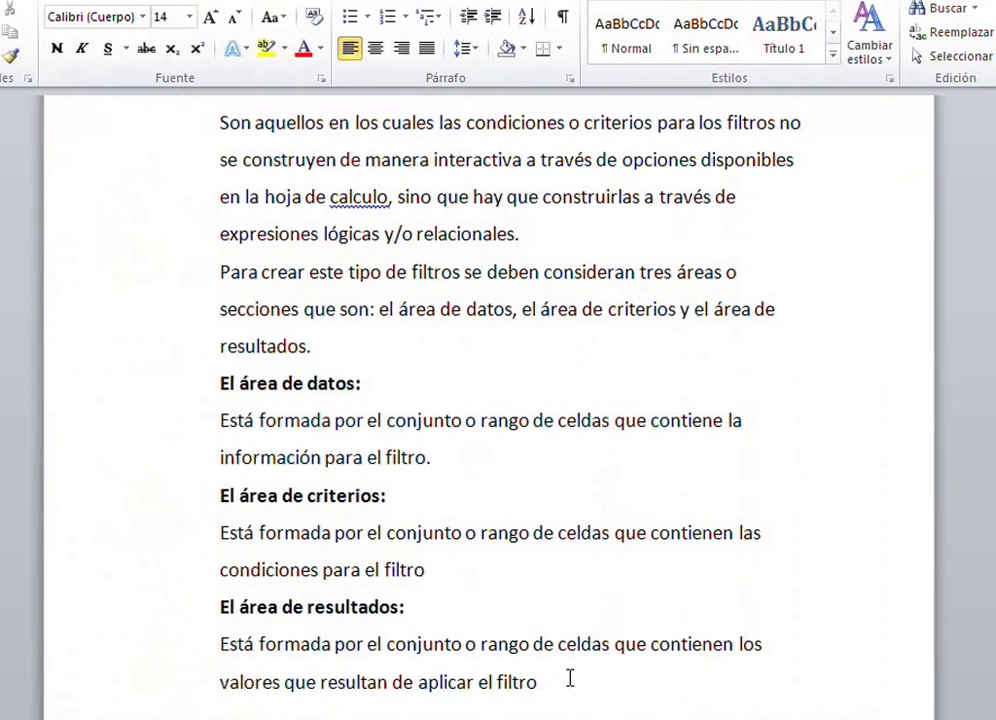
# Step: Add the line "Para crear un filtro avanzado" after a blank line below the results area paragraph, and select it
pyautogui.click(577, 680)
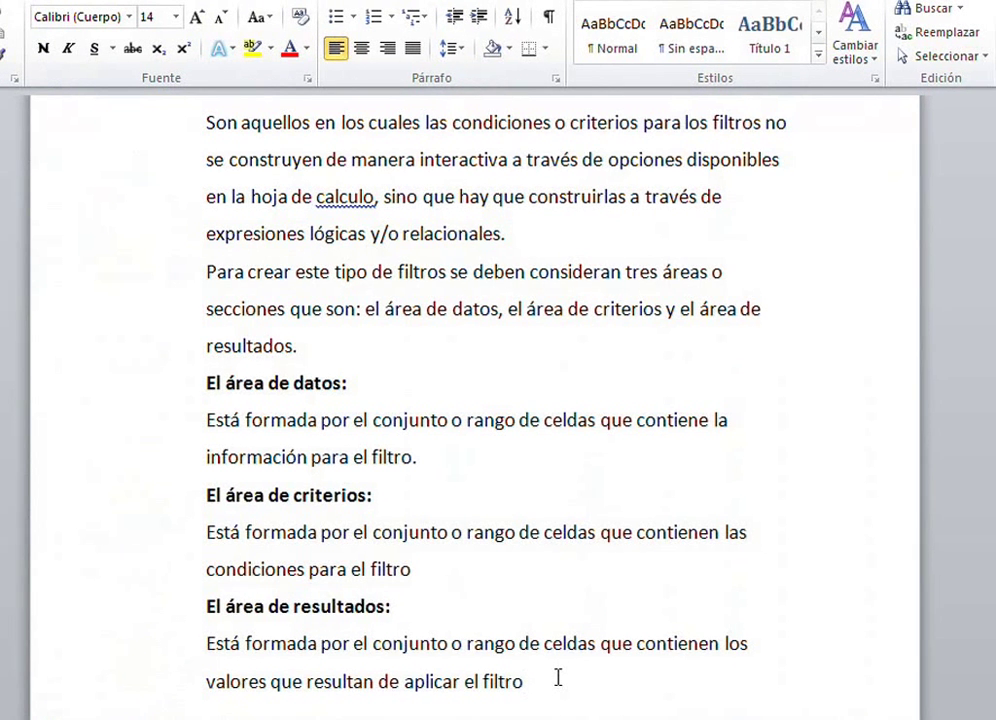
pyautogui.scroll(-1, 558, 679)
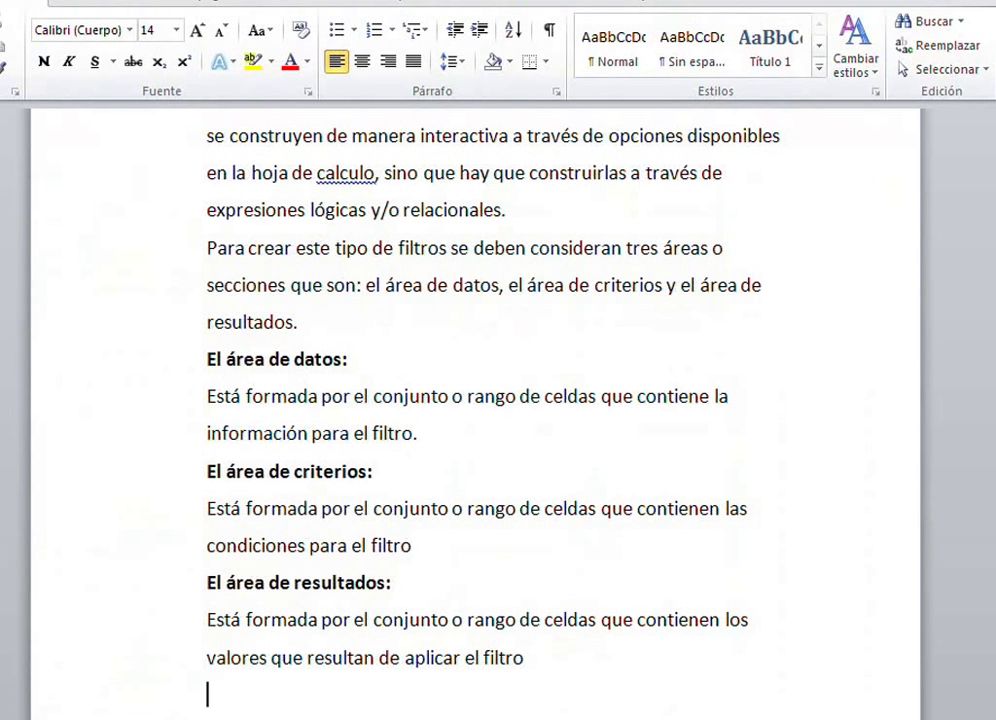
pyautogui.scroll(-1, 475, 420)
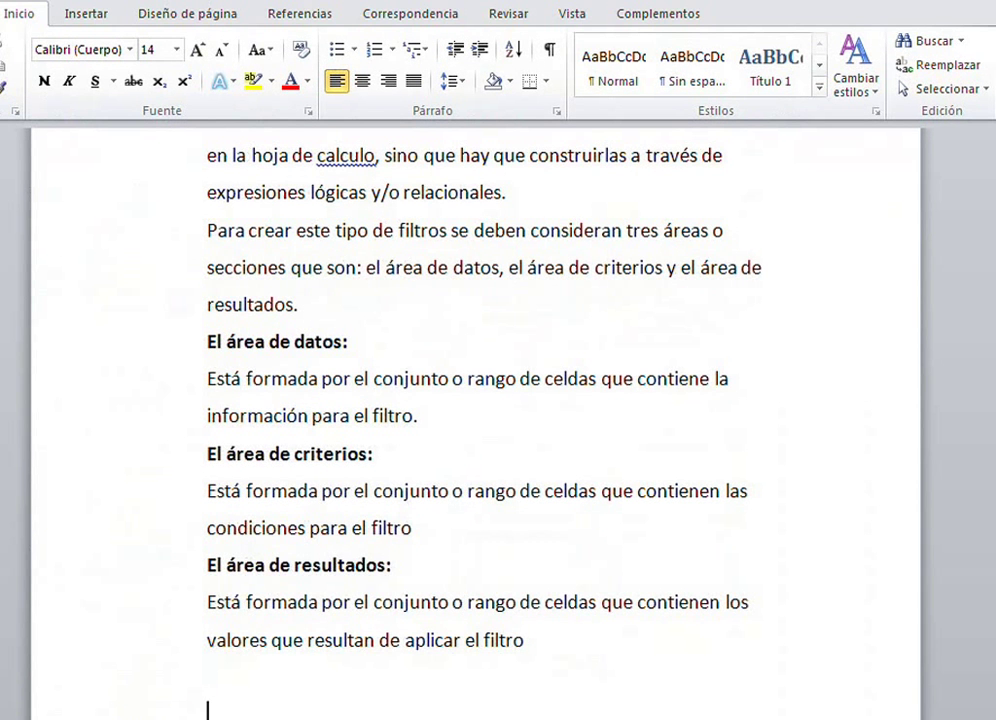
pyautogui.press('BackSpace')
pyautogui.press('BackSpace')
pyautogui.press('BackSpace')
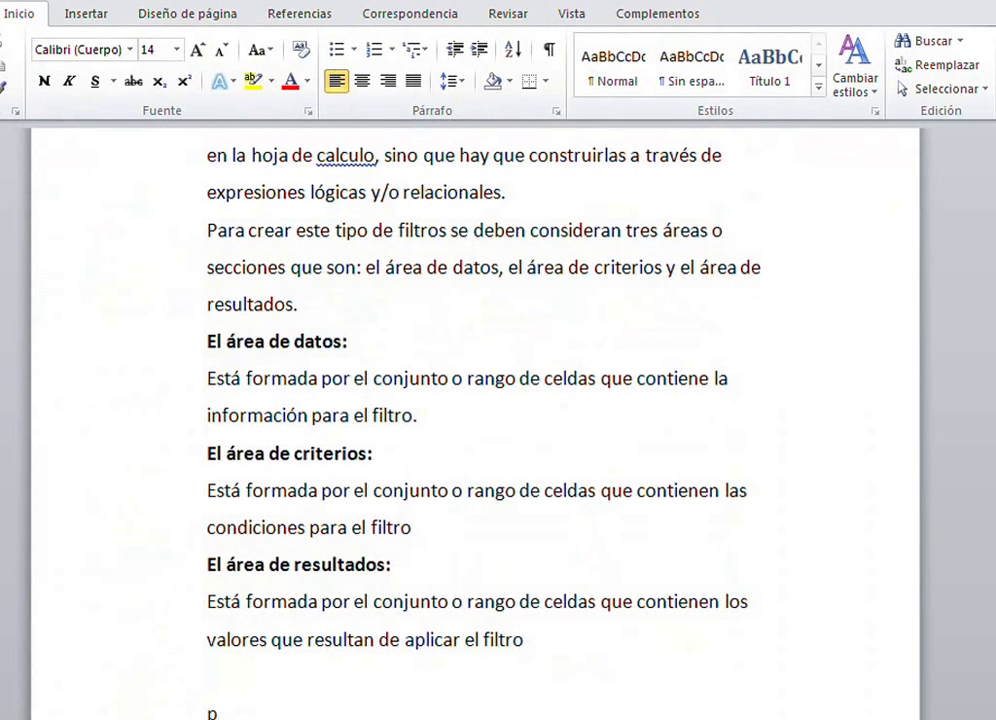
pyautogui.write('para crear un')
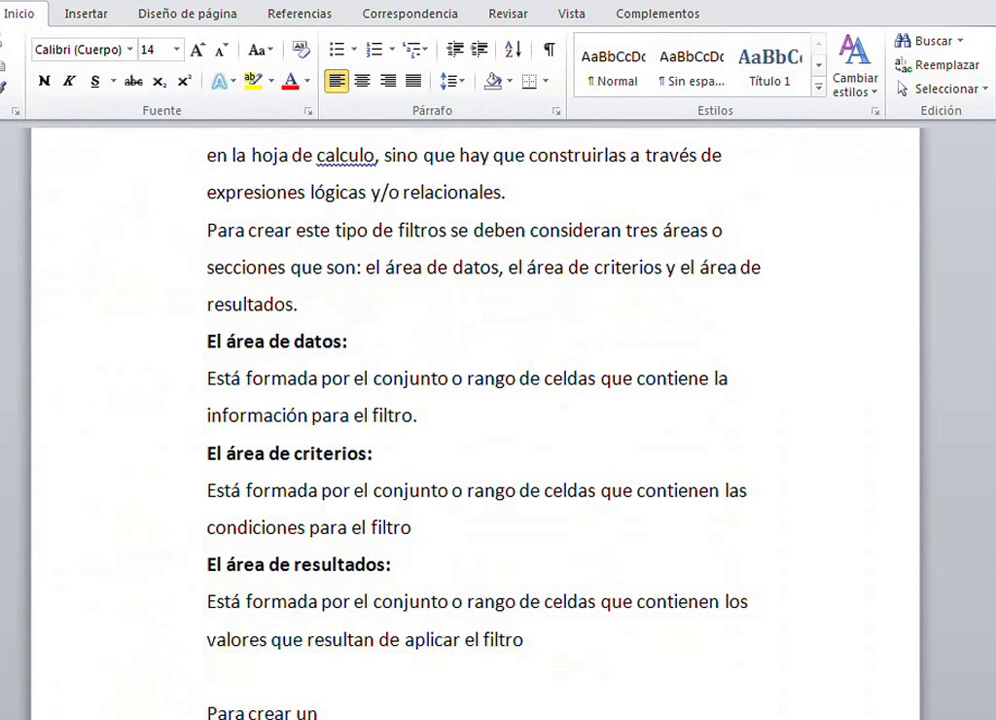
pyautogui.write(' filtro aa')
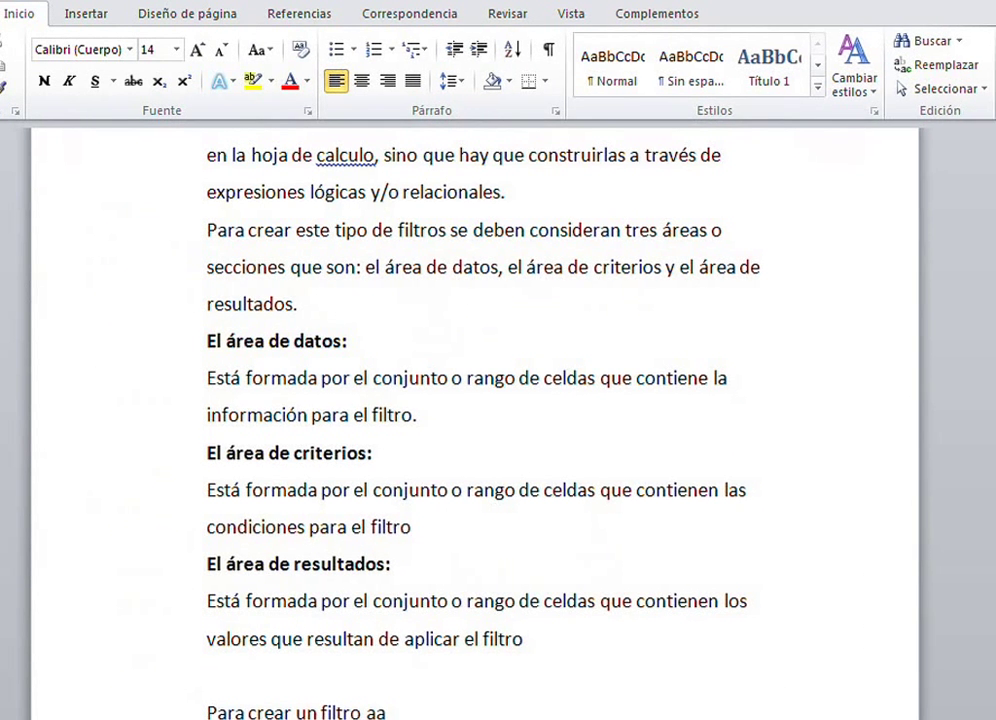
pyautogui.press('BackSpace')
pyautogui.write('vanzado')
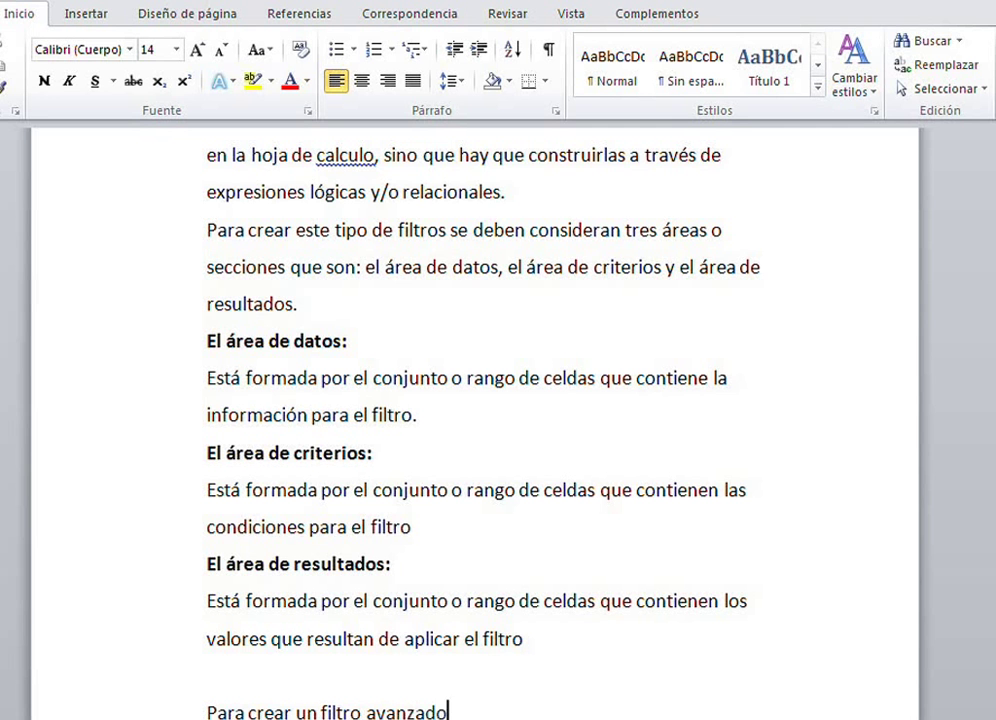
pyautogui.tripleClick(556, 716)
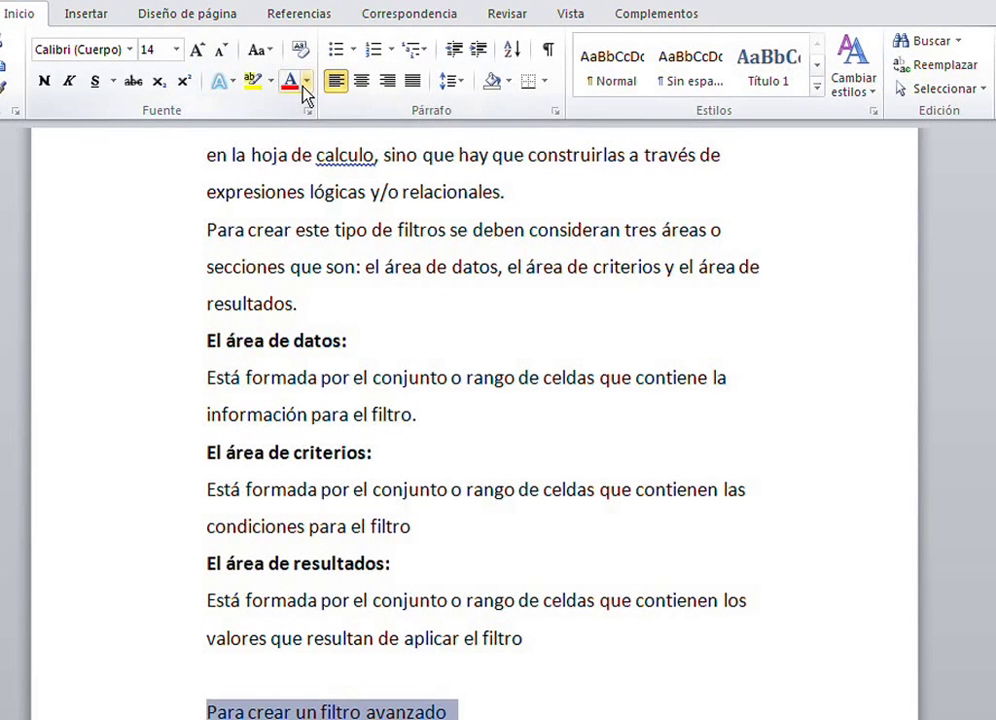
pyautogui.click(259, 49)
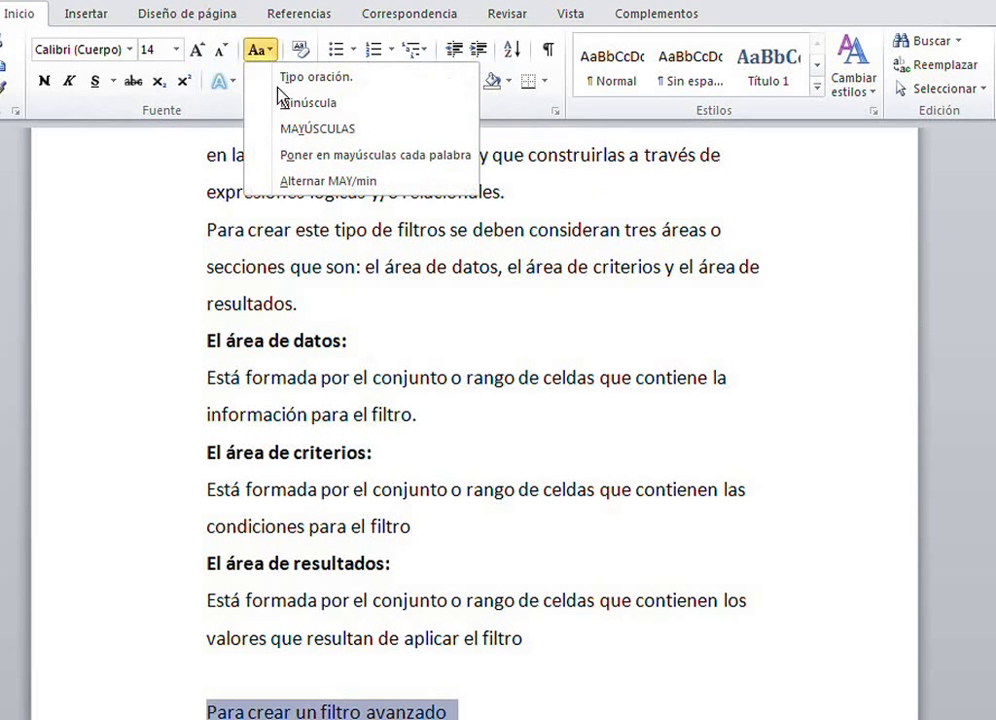
pyautogui.click(281, 104)
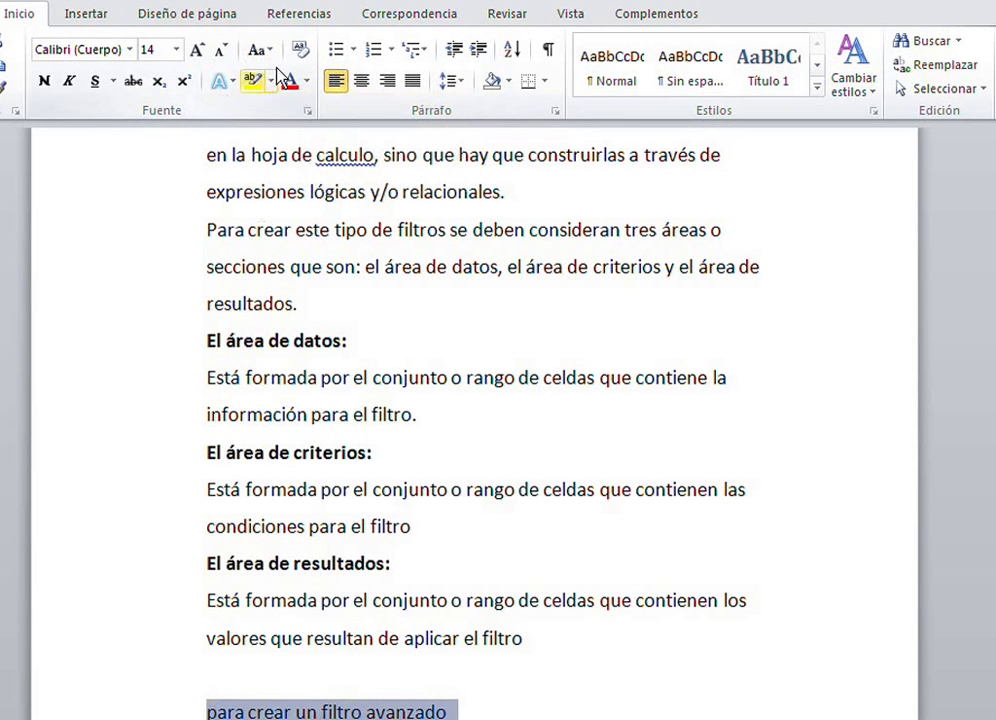
pyautogui.hotkey('ctrl', 'z')
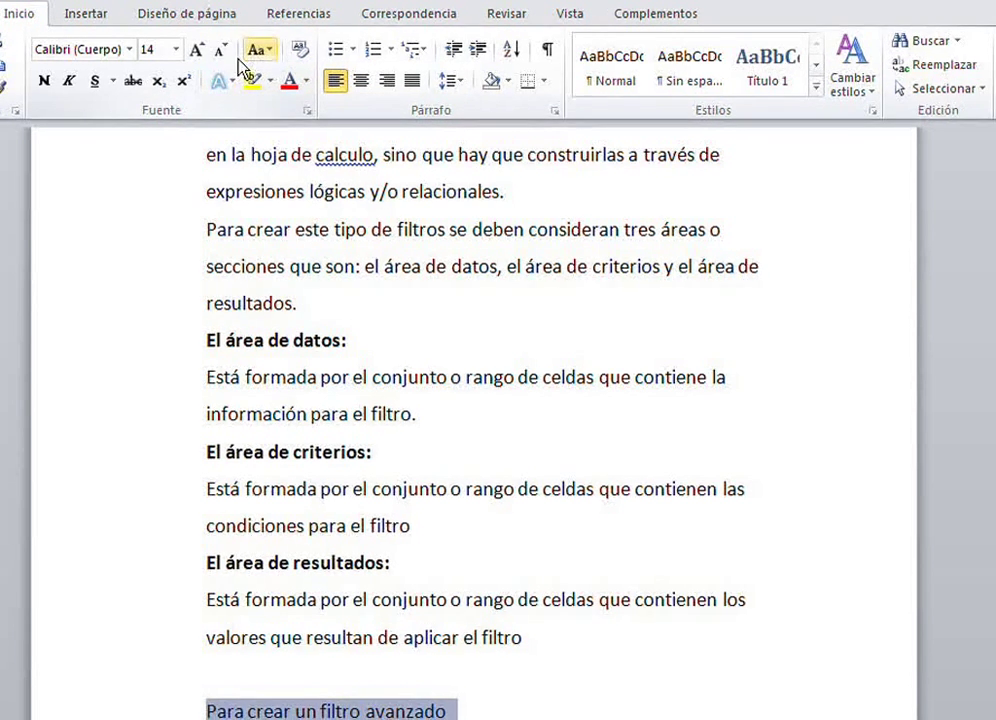
pyautogui.click(269, 50)
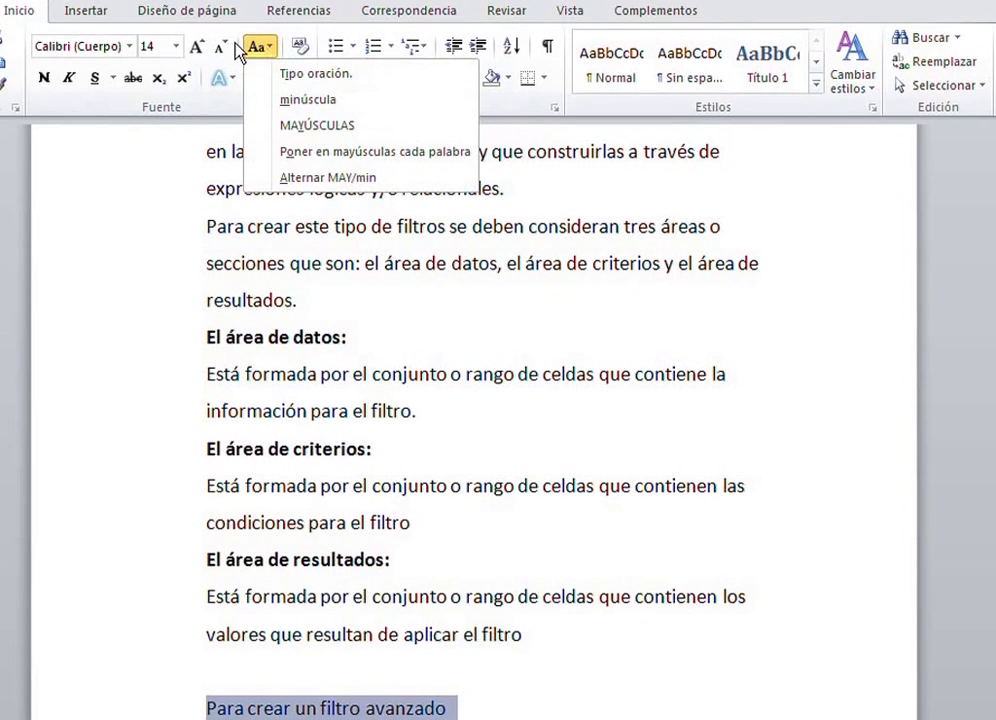
# Step: Make the line "Para crear un filtro avanzado" bold and place the cursor at its end
pyautogui.click(44, 75)
pyautogui.click(44, 75)
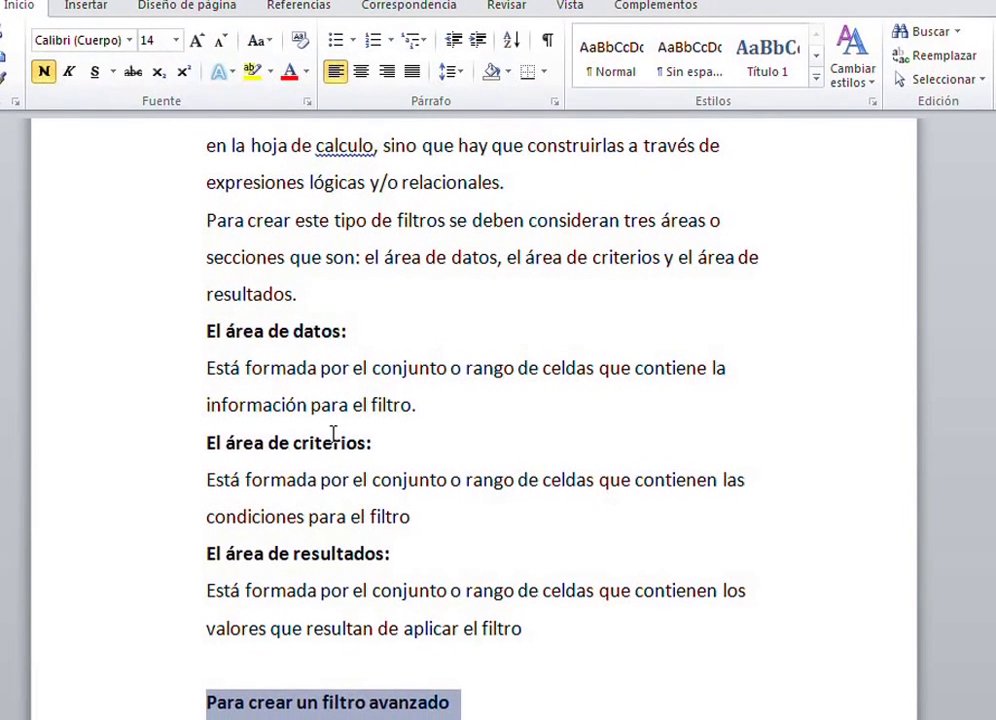
pyautogui.click(508, 703)
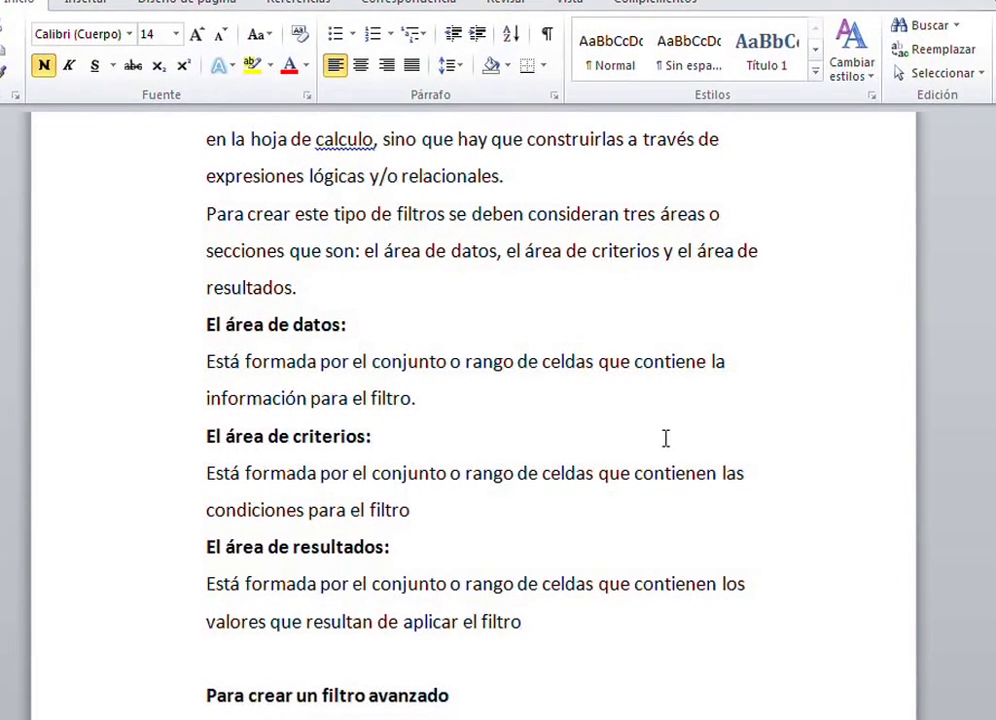
# Step: Start a numbered list in non-bold text below the advanced filter heading
pyautogui.press('Return')
pyautogui.write('1.')
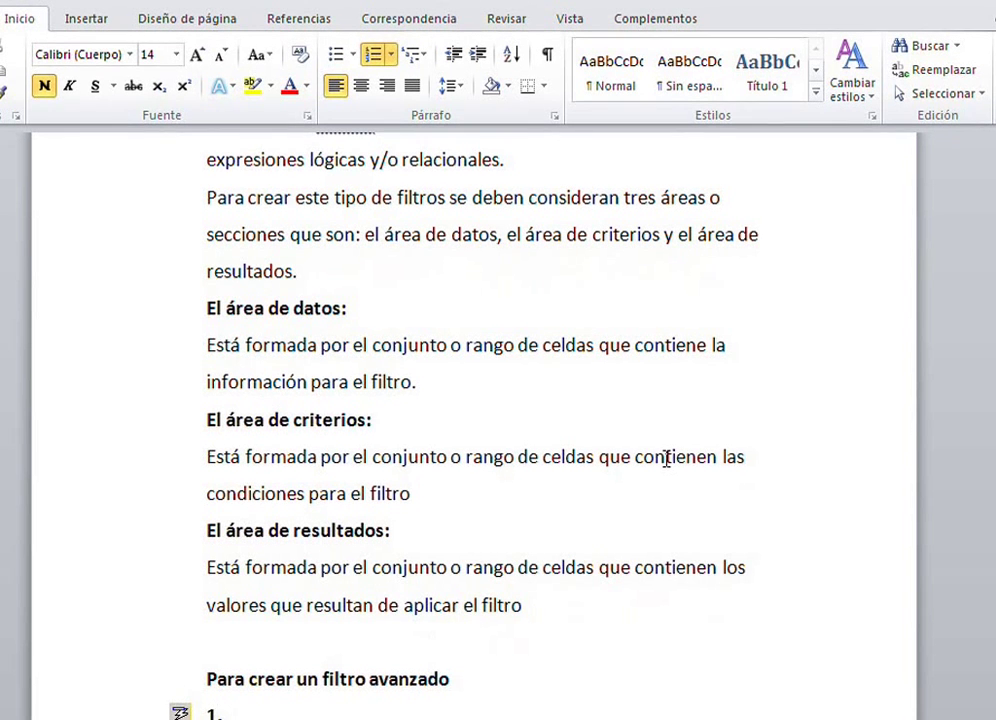
pyautogui.hotkey('ctrl', 'n')
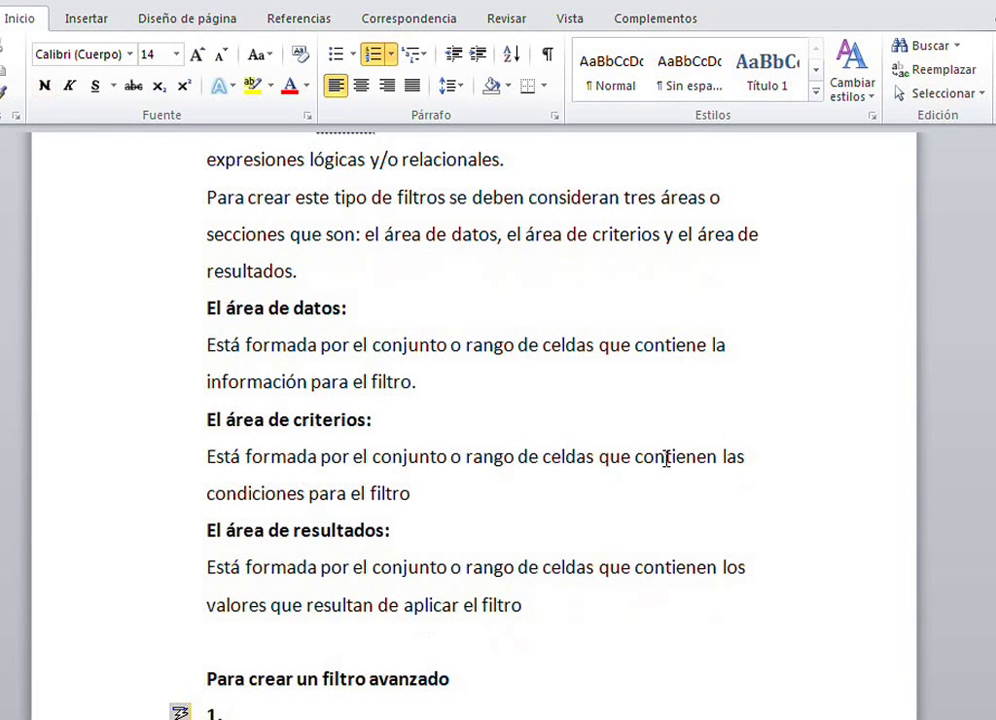
pyautogui.press('BackSpace')
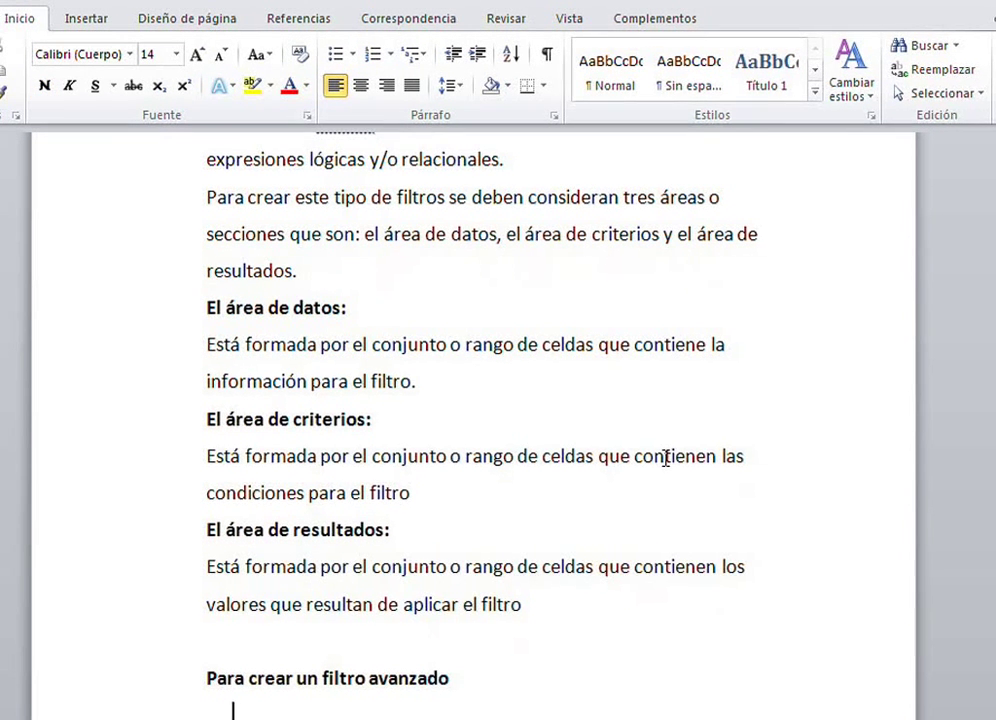
pyautogui.write('1. ')
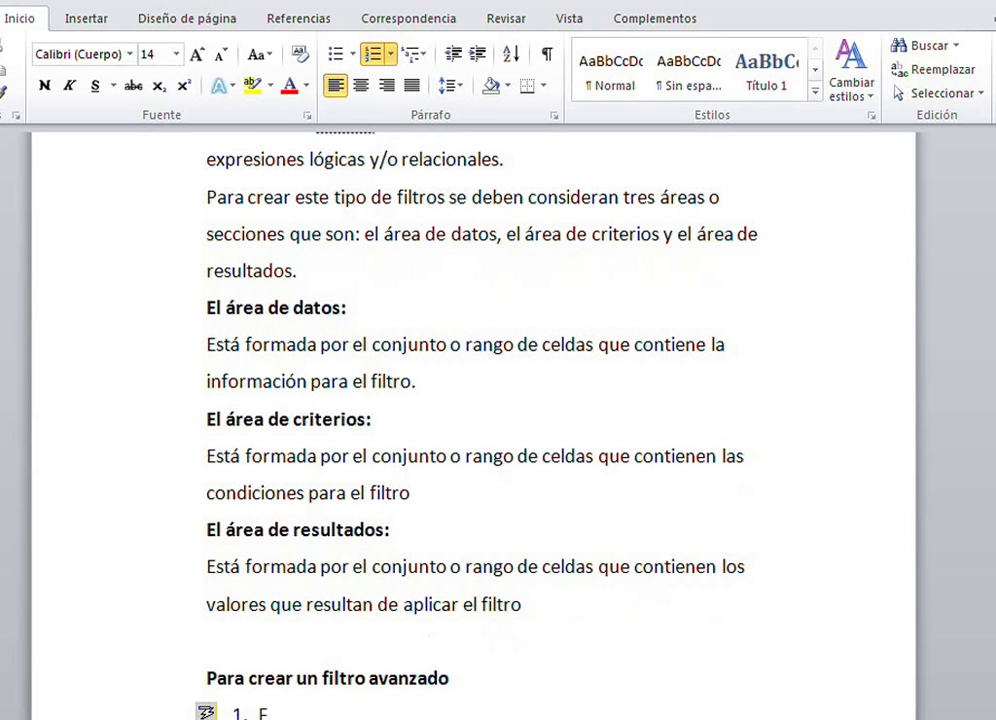
# Step: Enter "Ficha Datos" as the first list item and begin the second item
pyautogui.write('Ficna')
pyautogui.press('BackSpace')
pyautogui.press('BackSpace')
pyautogui.write('ha')
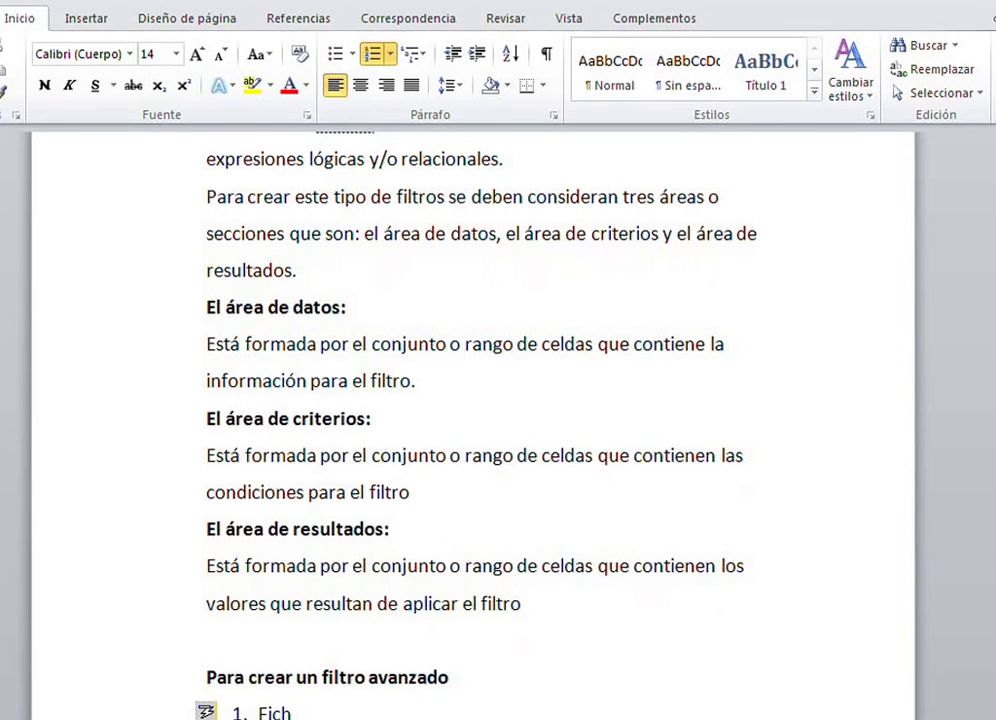
pyautogui.write(' DTos')
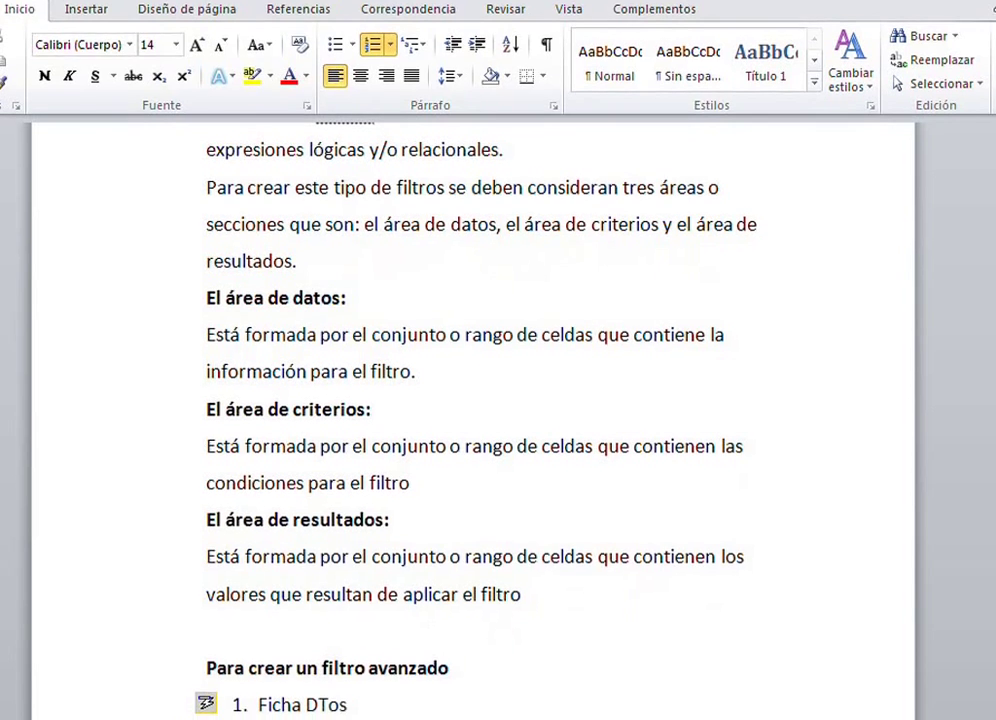
pyautogui.press('BackSpace')
pyautogui.press('BackSpace')
pyautogui.press('BackSpace')
pyautogui.write('atos')
pyautogui.press('Return')
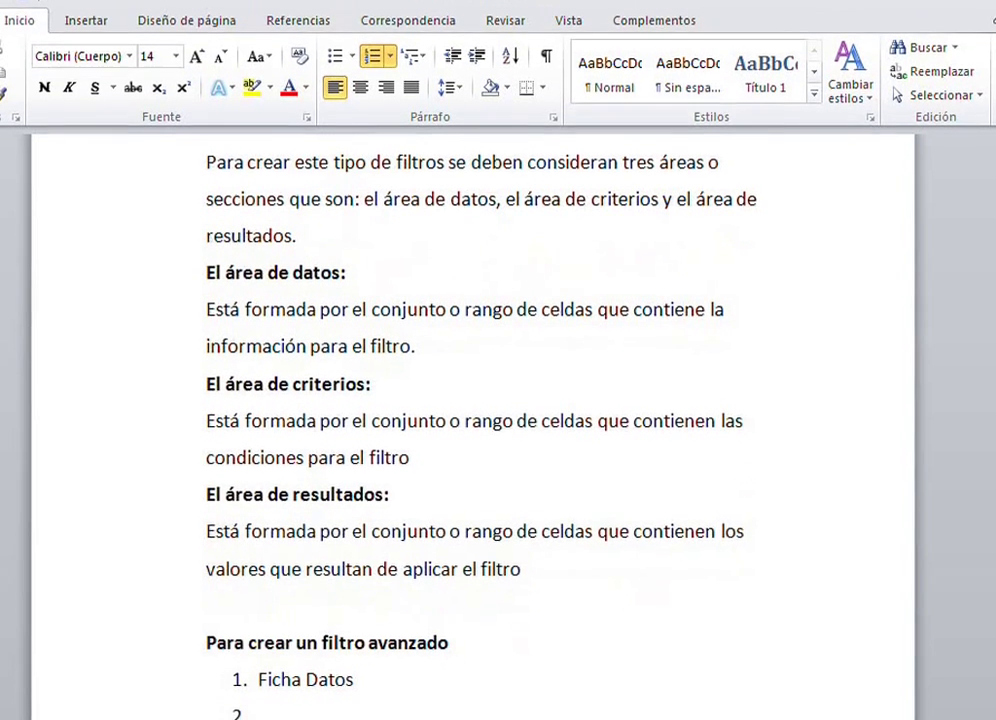
# Step: Enter "Grupo ordenar y filtrar" as the second list item and begin the third
pyautogui.write('Grupo')
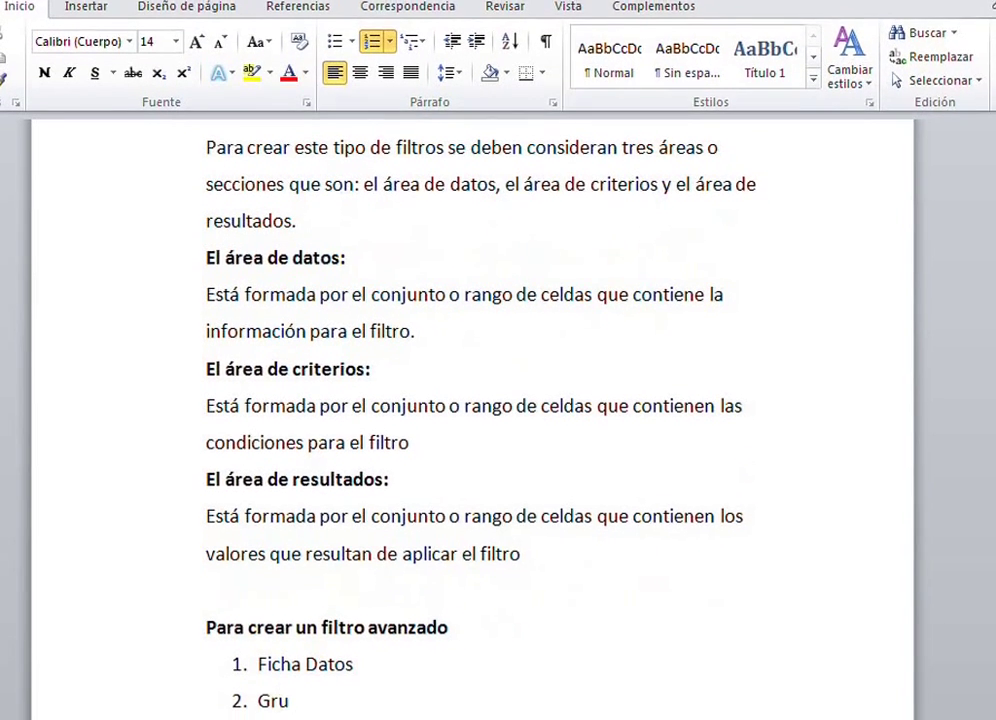
pyautogui.write(' or')
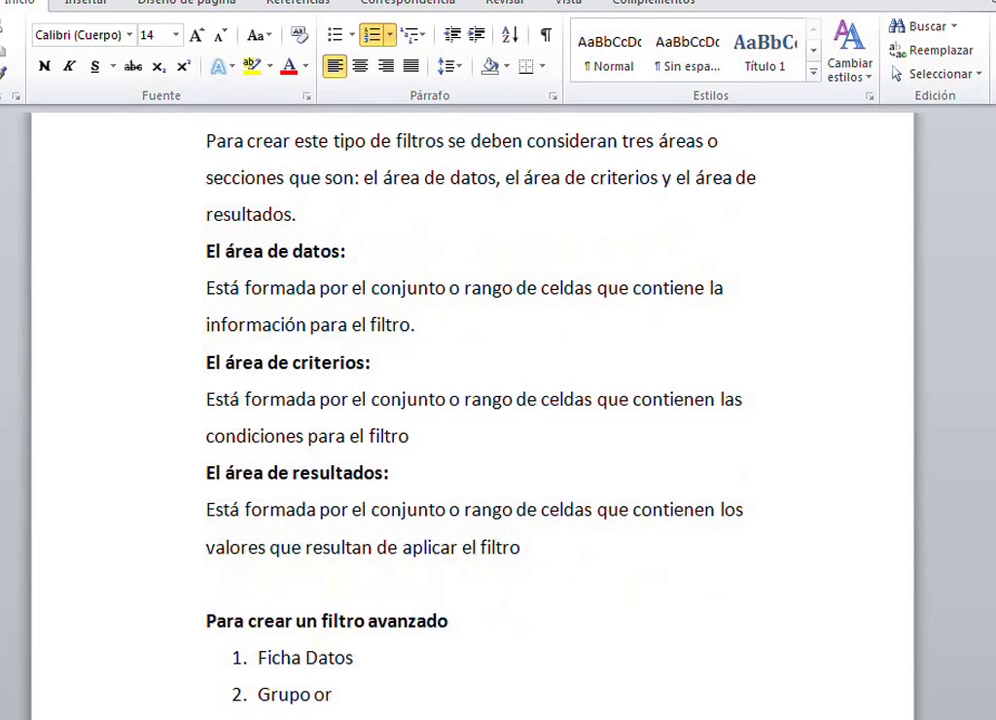
pyautogui.write('denar y filt')
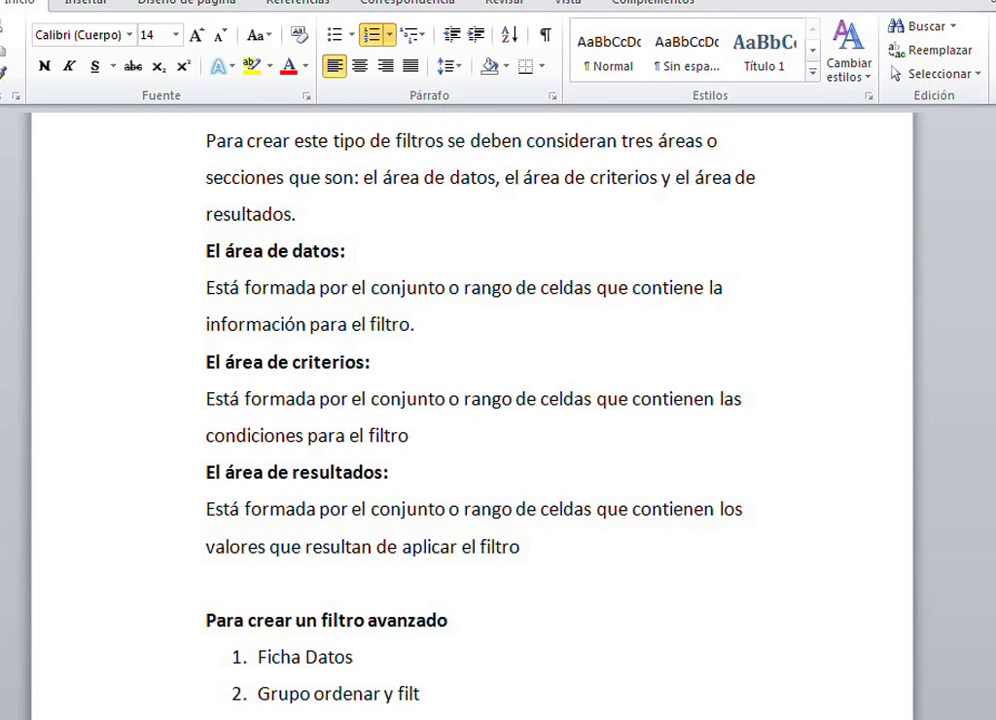
pyautogui.write('rar')
pyautogui.press('Return')
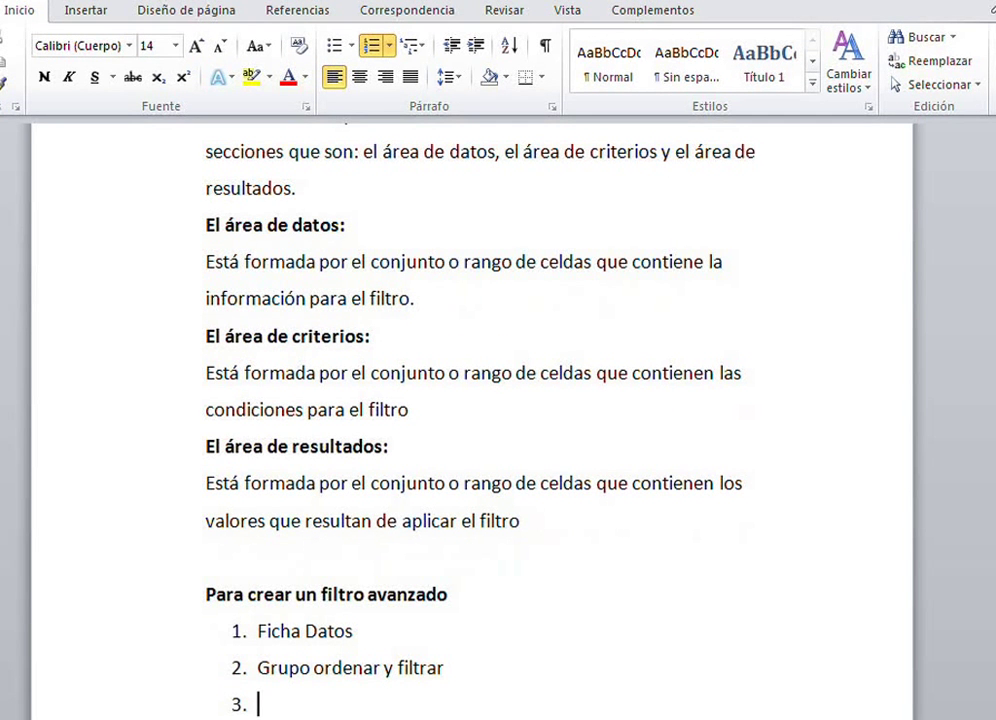
# Step: Write "Hacemos clic en Avanzadas" as the third list item, followed by an opening parenthesis
pyautogui.write('Haceo')
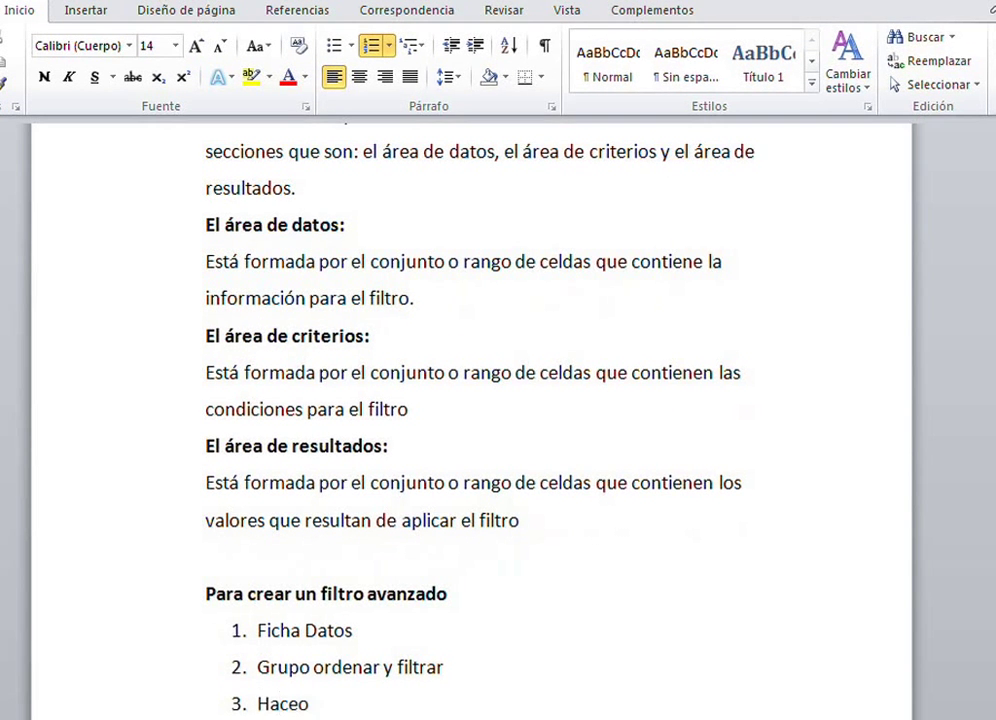
pyautogui.press('BackSpace')
pyautogui.write('mos clic en Avna')
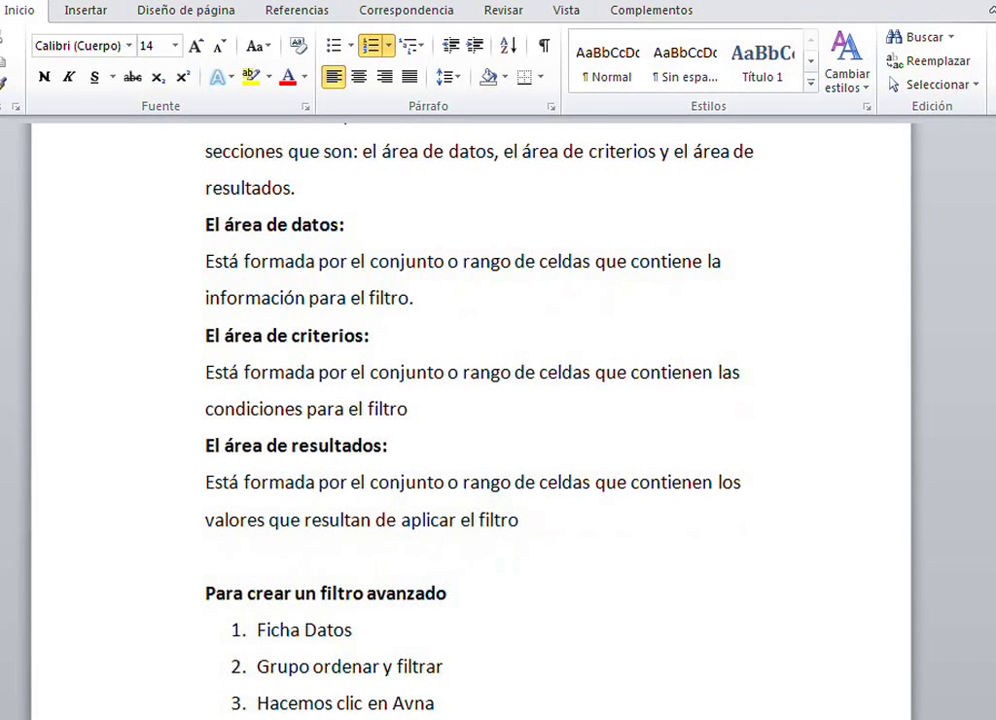
pyautogui.press('BackSpace')
pyautogui.press('BackSpace')
pyautogui.write('anzadas (')
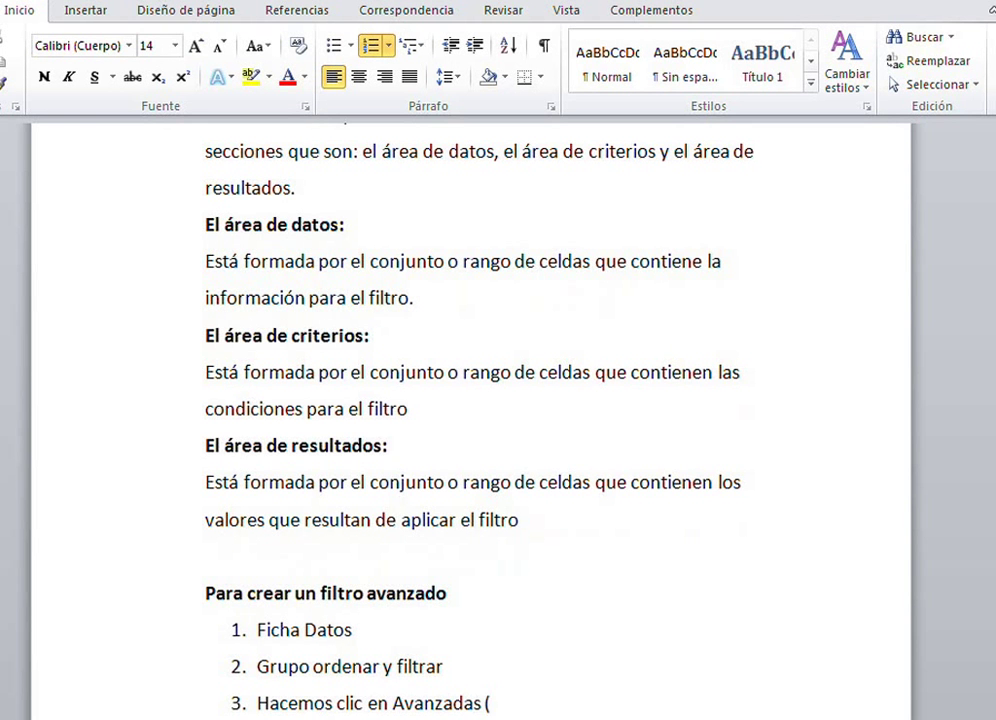
# Step: Complete the third list item with the parenthetical note "(Icono del embudo pequeño)"
pyautogui.write('loc')
pyautogui.press('BackSpace')
pyautogui.press('BackSpace')
pyautogui.write('c')
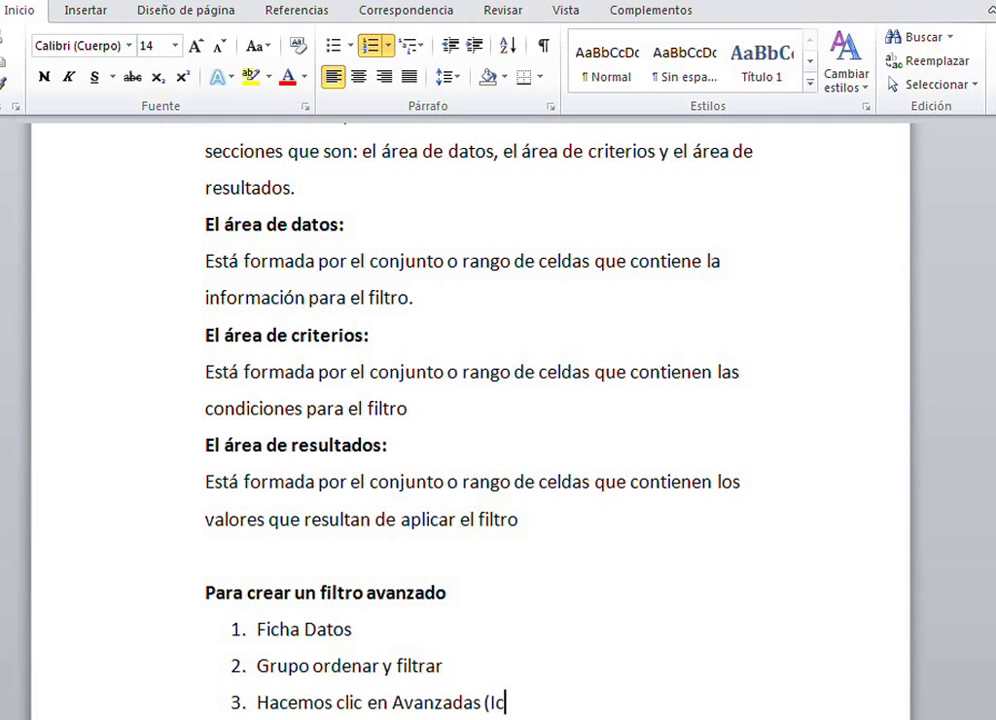
pyautogui.write('ono del')
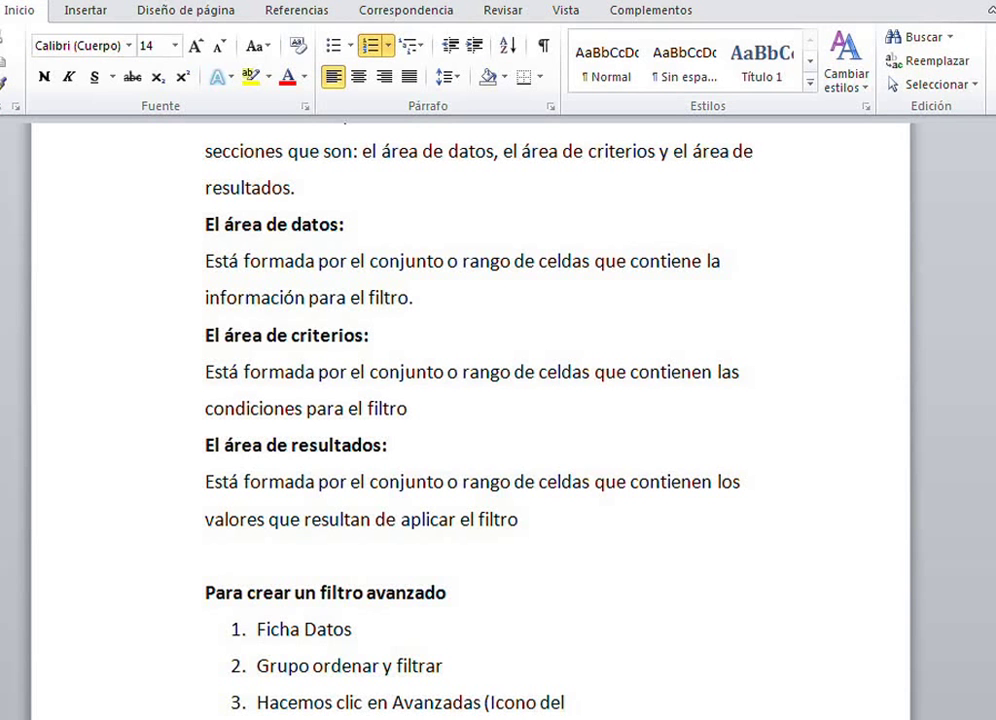
pyautogui.write(' embudo ')
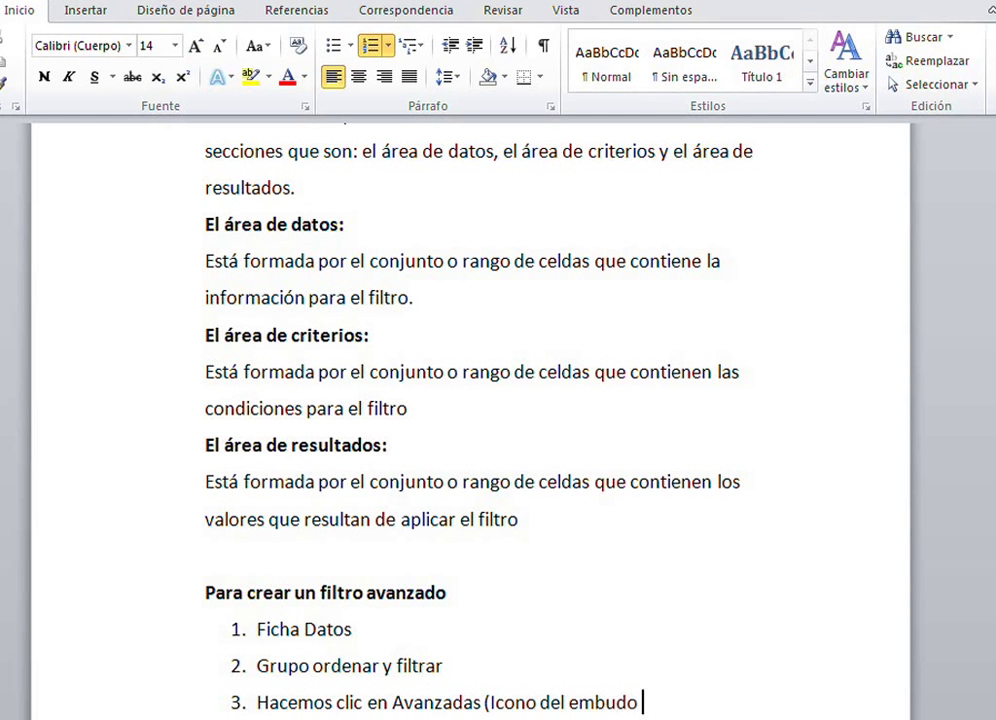
pyautogui.write('pequeño')
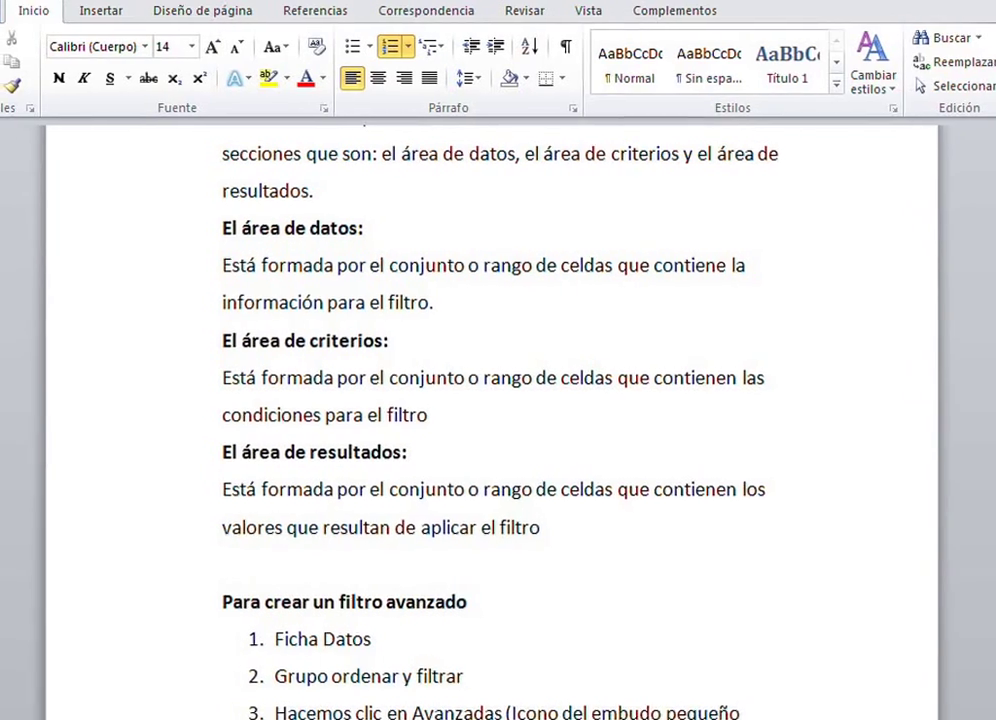
pyautogui.write(')')
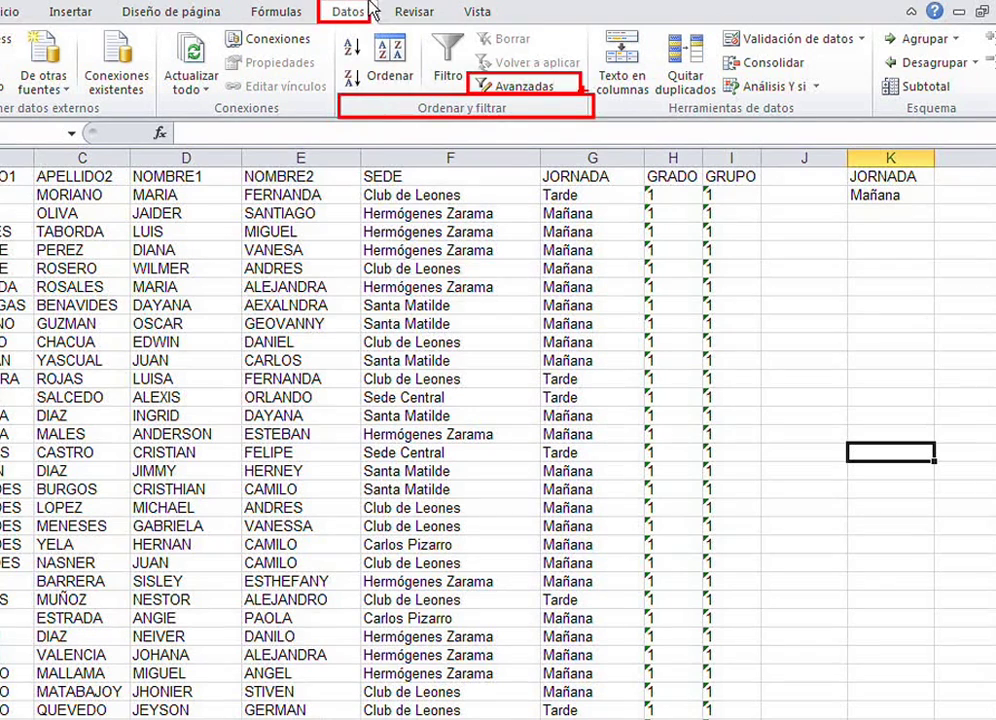
# Step: Open the workbook's advanced filter dialog, then begin a fourth list item in the Word document with "Del cuadro de dialogo de avan"
pyautogui.click(515, 86)
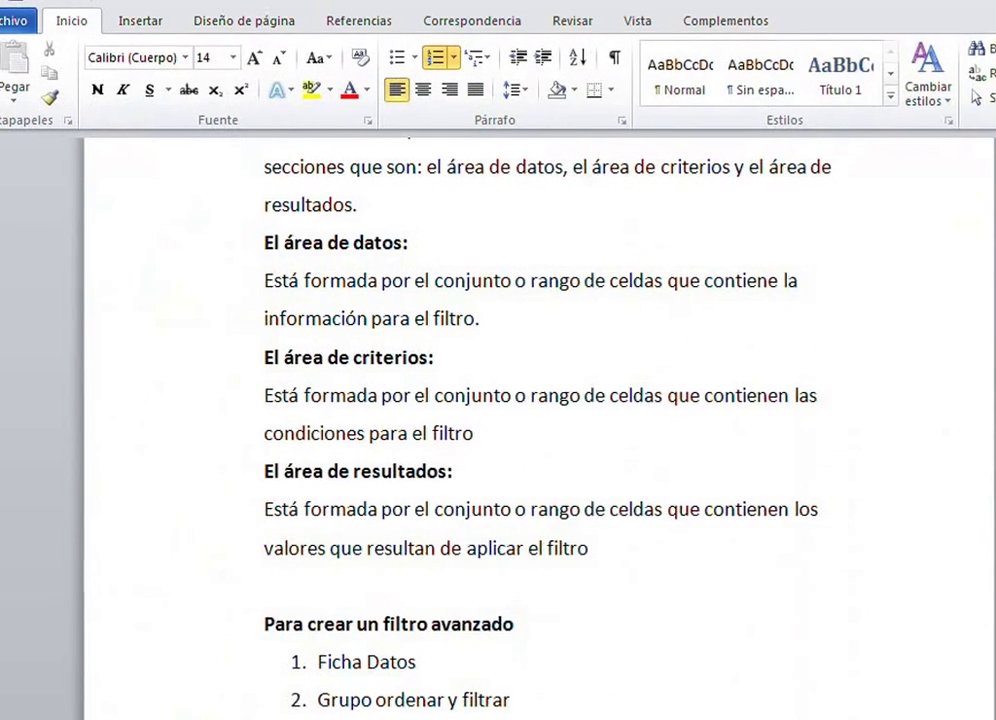
pyautogui.press('Return')
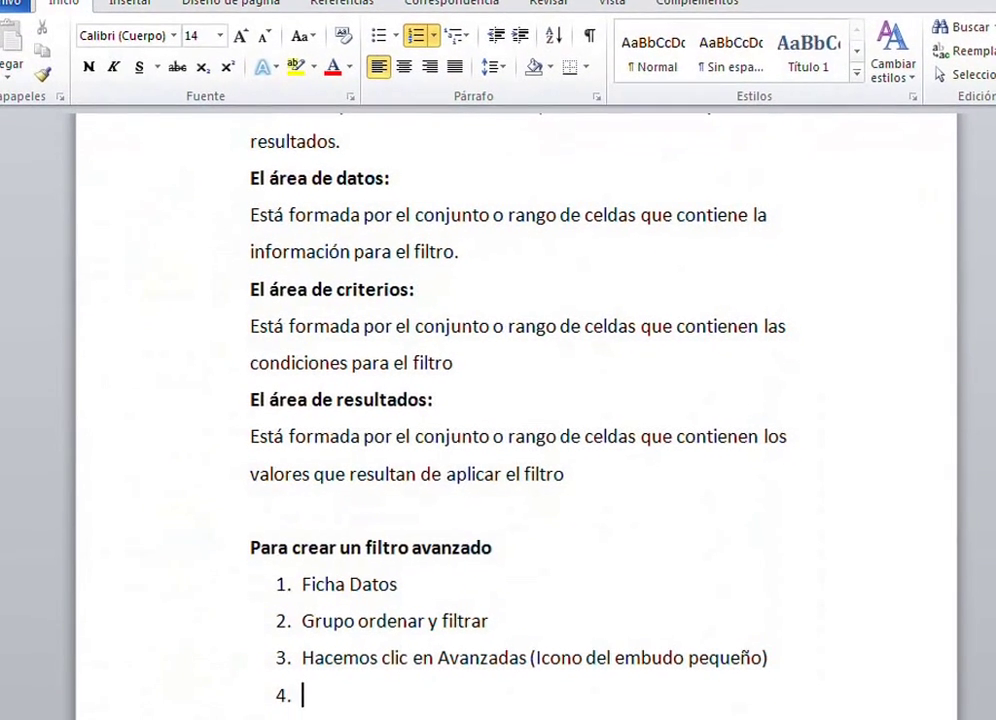
pyautogui.write('DEl')
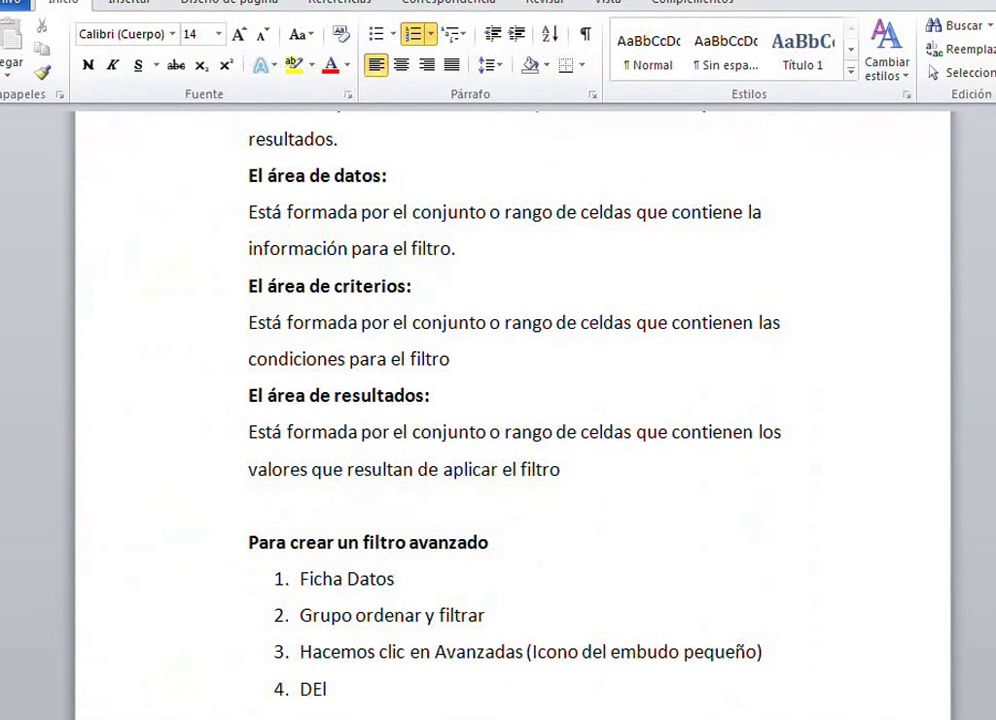
pyautogui.press('BackSpace')
pyautogui.press('BackSpace')
pyautogui.write('DEL')
pyautogui.press('BackSpace')
pyautogui.press('BackSpace')
pyautogui.write('el cu')
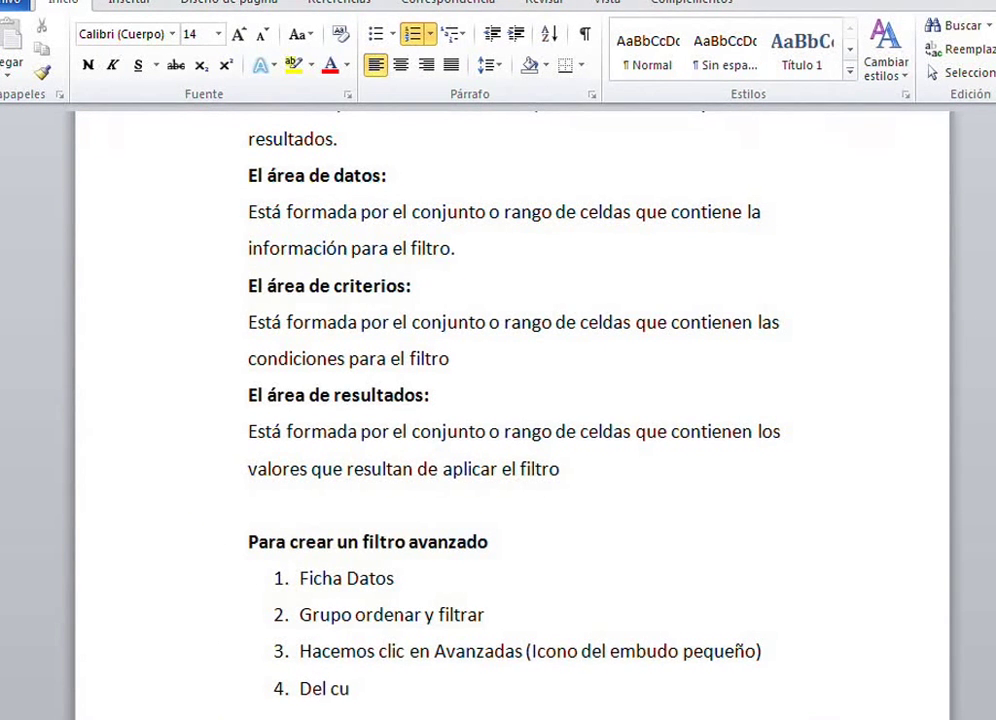
pyautogui.write('adro de di')
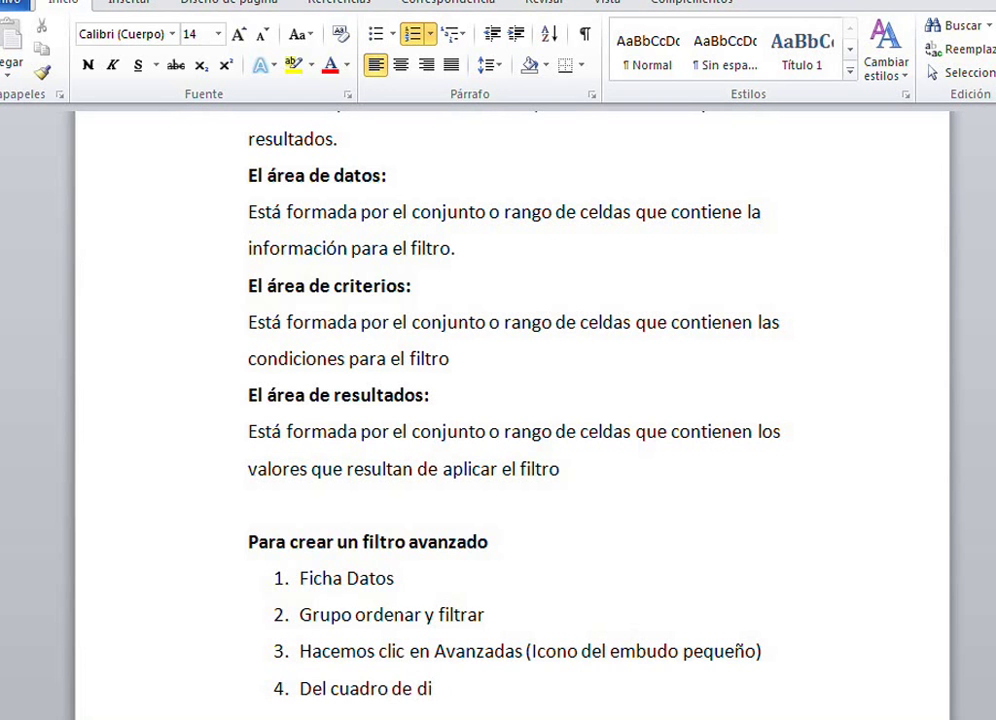
pyautogui.write('aglo')
pyautogui.press('BackSpace')
pyautogui.press('BackSpace')
pyautogui.press('BackSpace')
pyautogui.write('log')
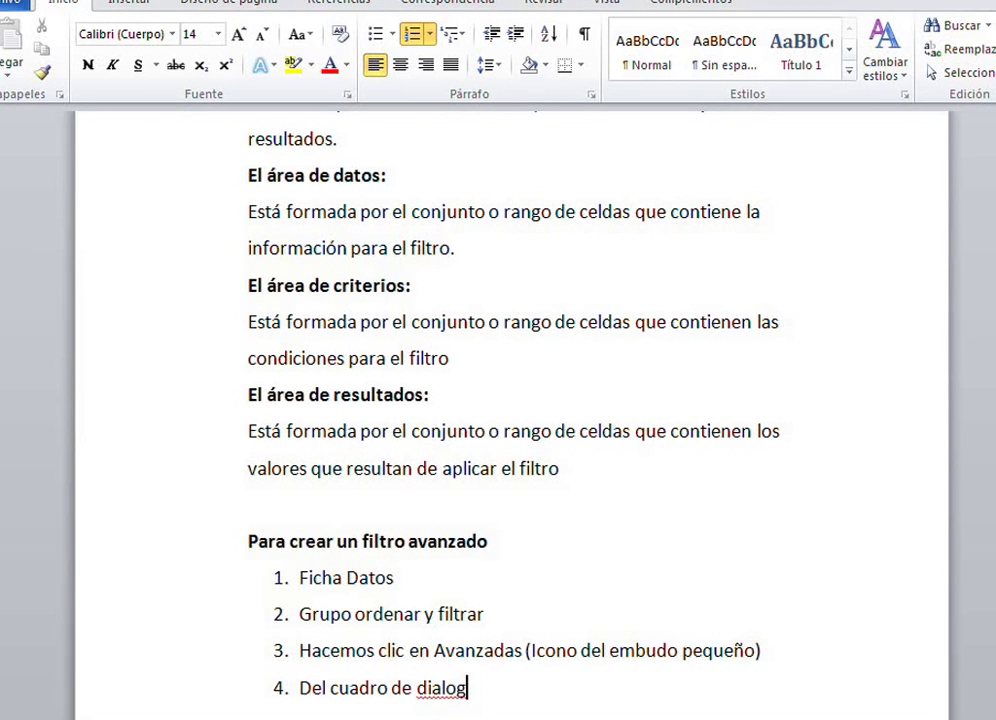
pyautogui.write('o de avan')
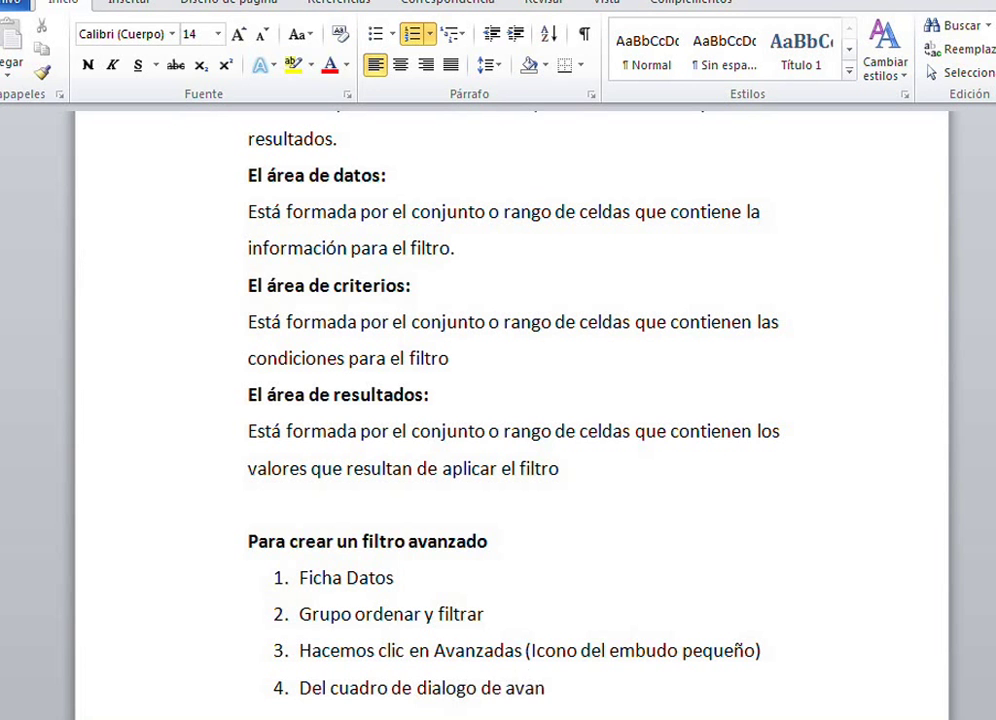
# Step: Replace the unfinished last word of the fourth list item with "Filtro avanzado"
pyautogui.write('za')
pyautogui.press('BackSpace')
pyautogui.press('BackSpace')
pyautogui.press('BackSpace')
pyautogui.press('BackSpace')
pyautogui.press('BackSpace')
pyautogui.press('BackSpace')
pyautogui.write('Filtro a')
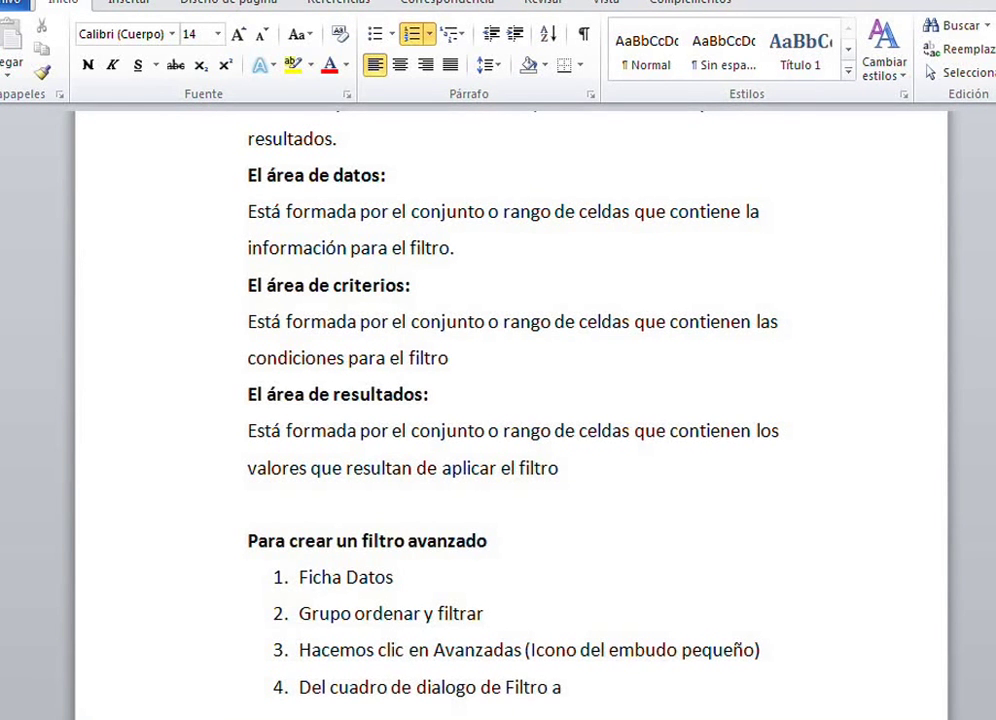
pyautogui.write('vanzado')
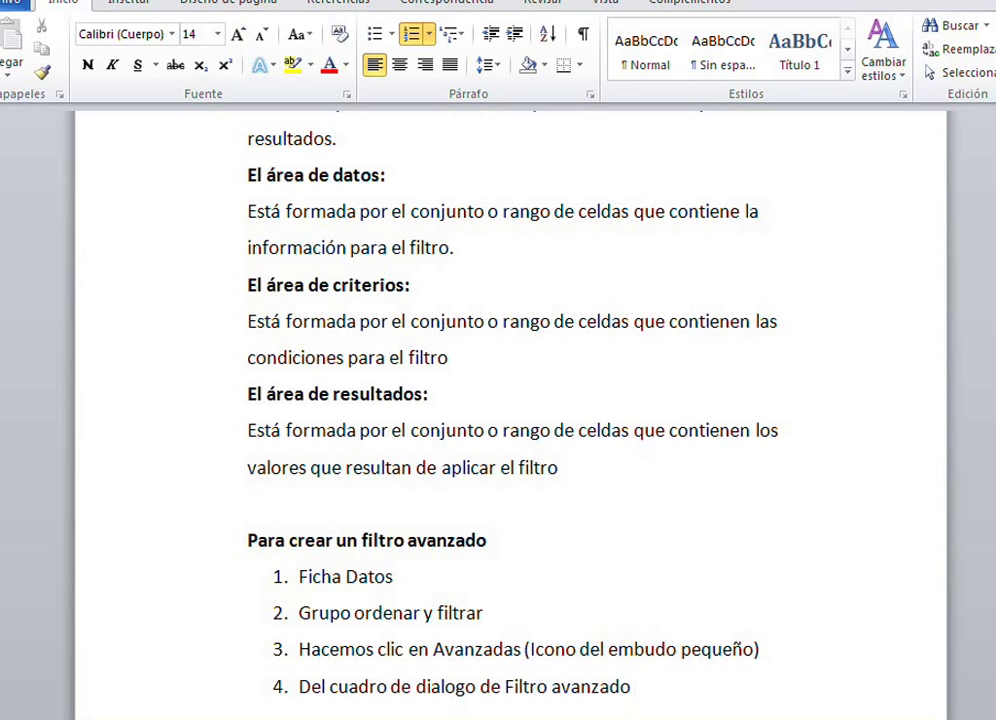
# Step: Complete the fourth list item with "construimos o seleccionamos las expresiones requeridas para el filtro avanzado"
pyautogui.write('construimos la')
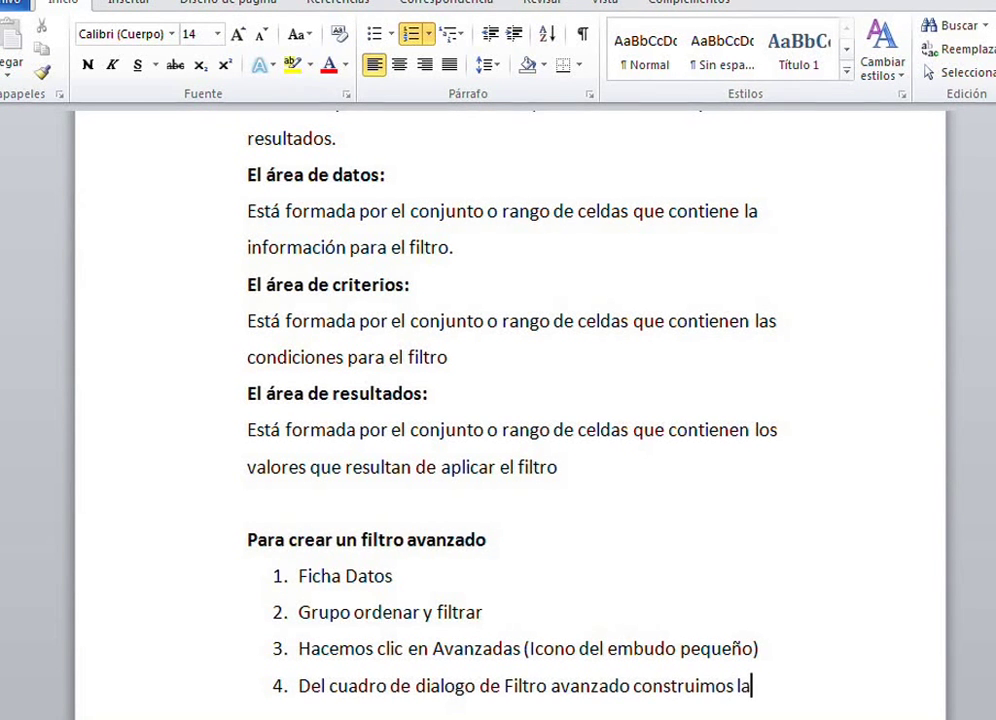
pyautogui.write('o seleccion')
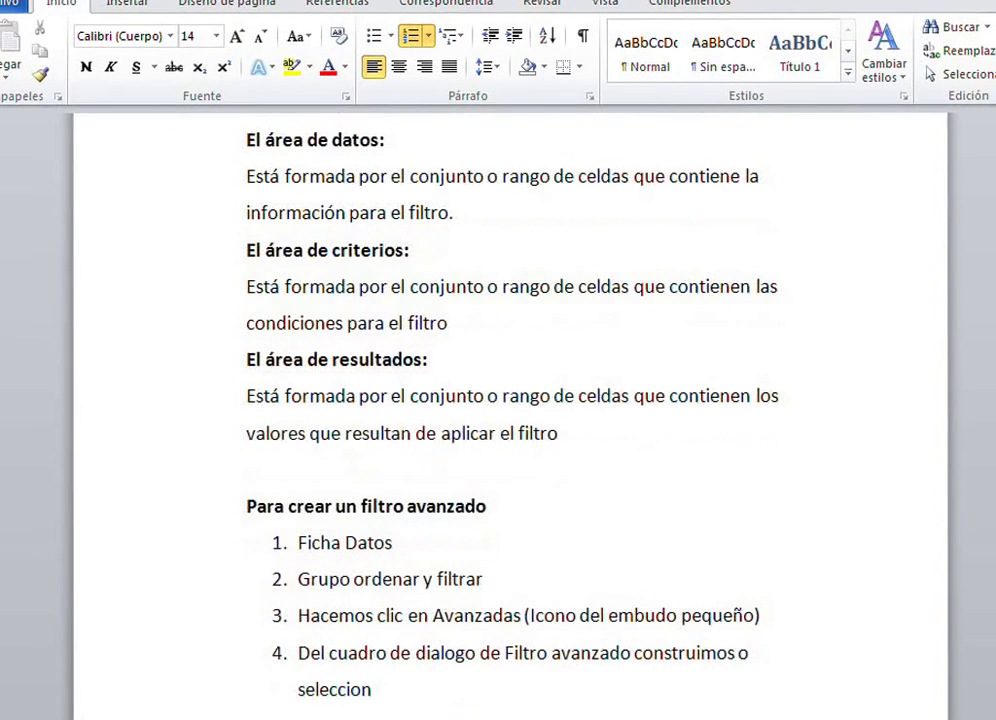
pyautogui.write('amosla')
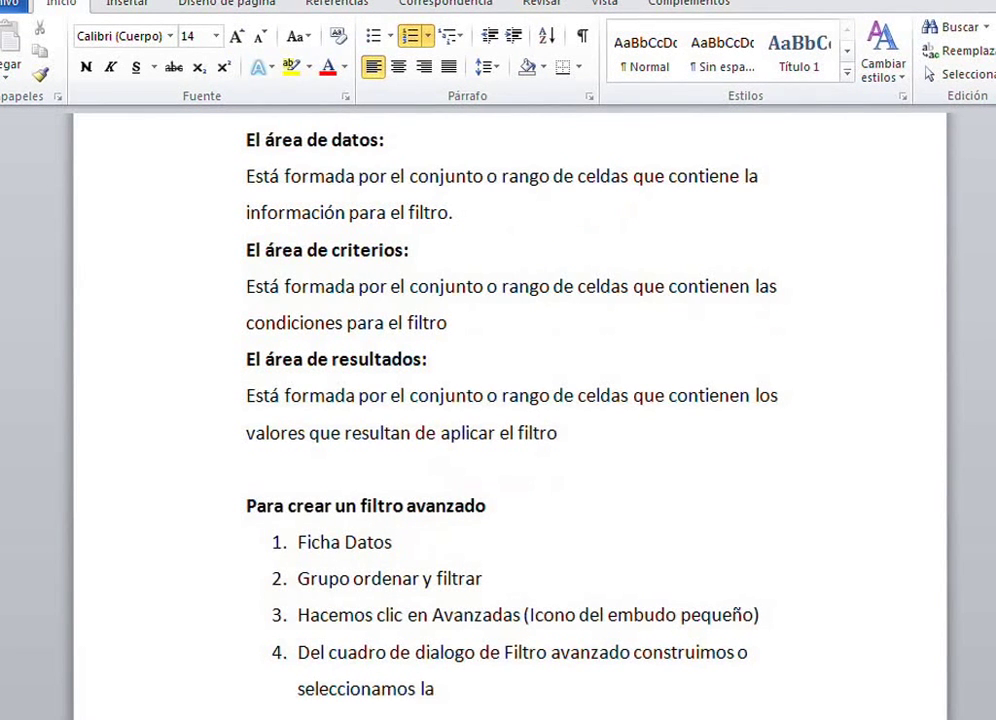
pyautogui.press('BackSpace')
pyautogui.write('os')
pyautogui.press('BackSpace')
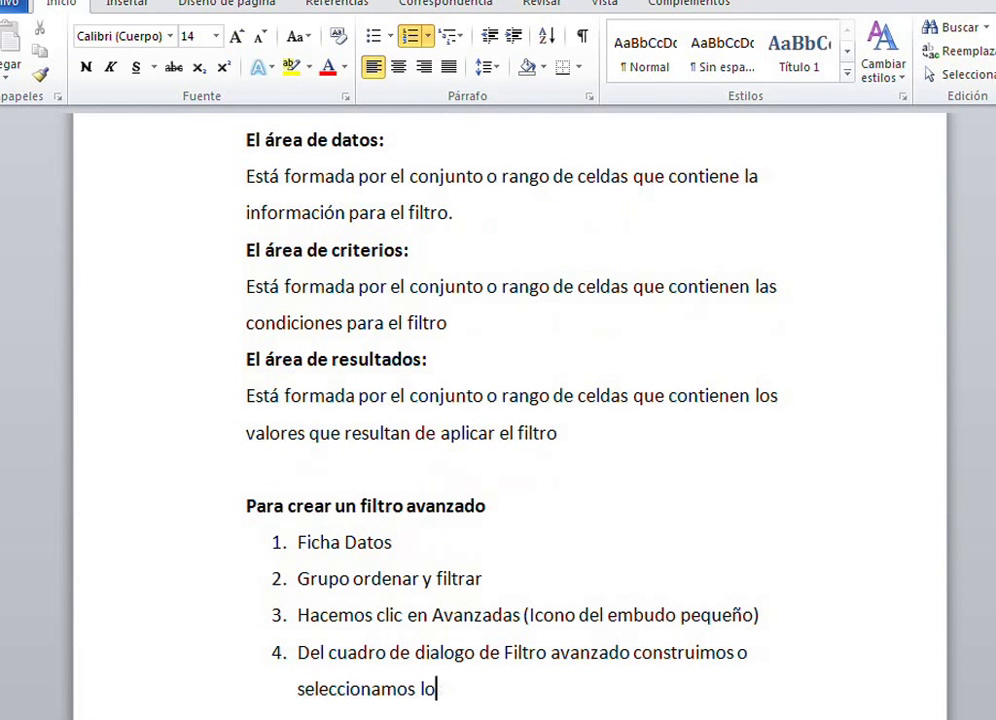
pyautogui.press('BackSpace')
pyautogui.write('as expresiones requ')
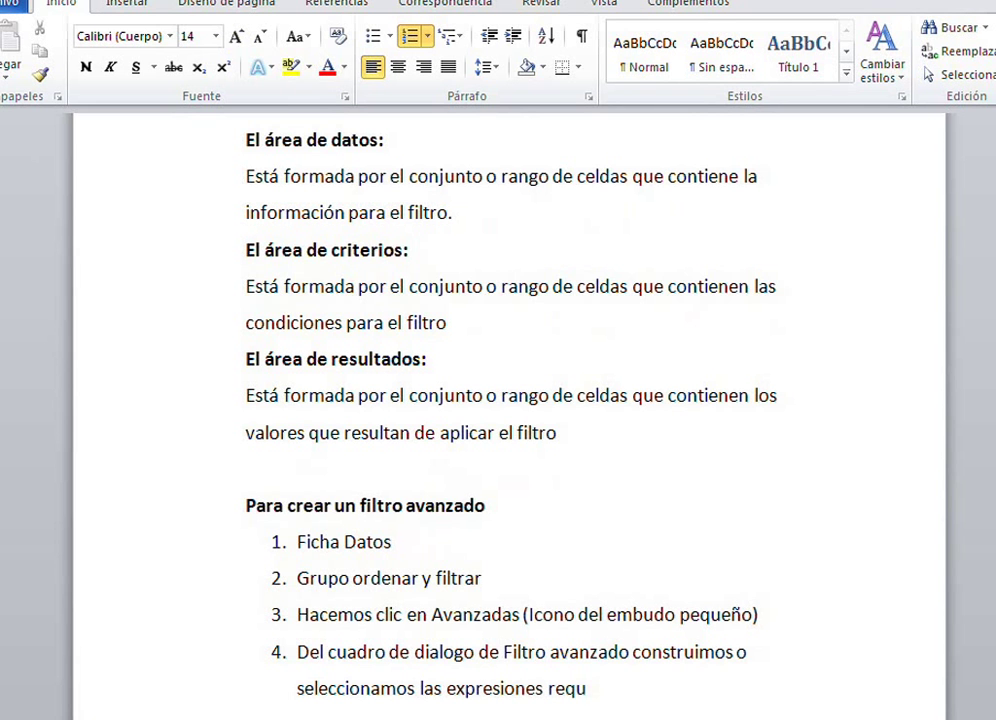
pyautogui.write('eridas para el fit')
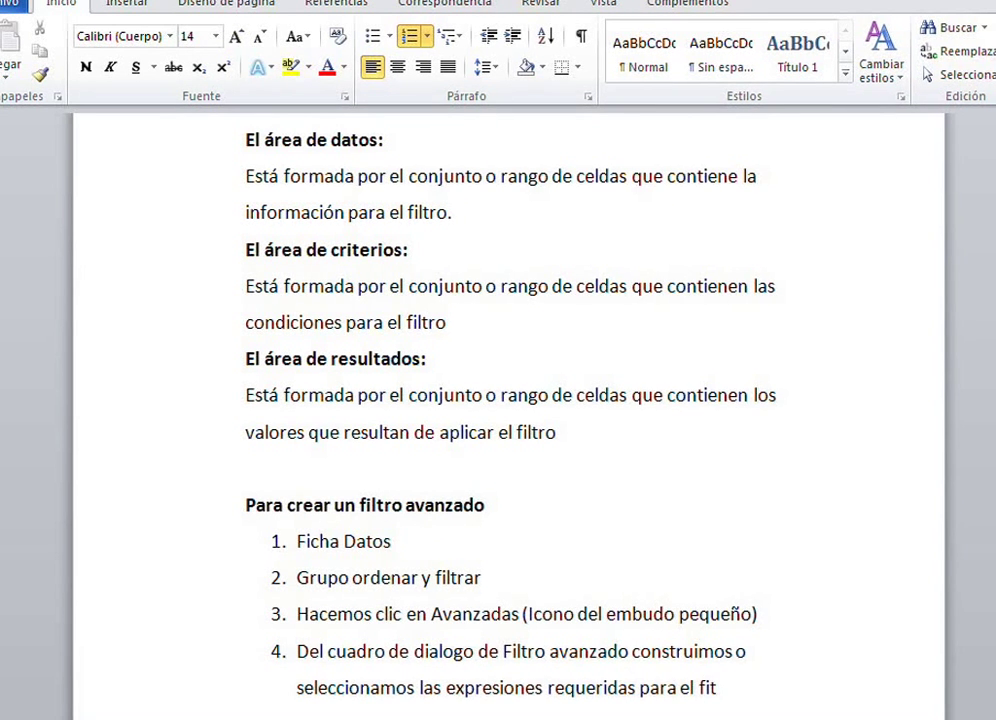
pyautogui.press('BackSpace')
pyautogui.write('ltro avanzado')
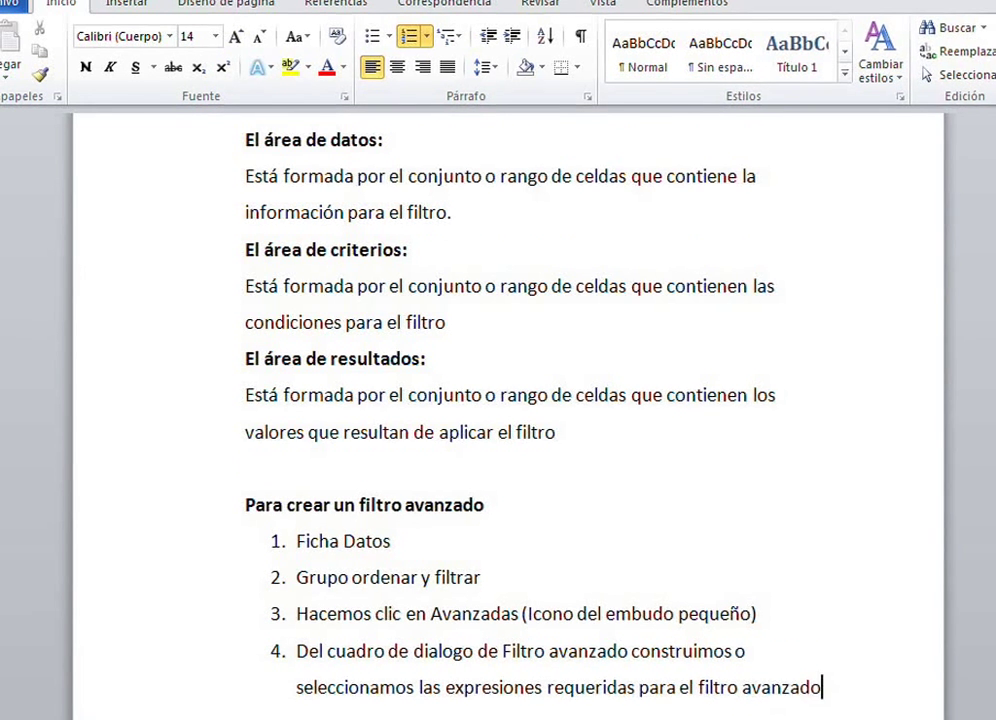
# Step: Add a lettered sub-item "a." under the fourth item reading "En Accion: Seleccionamos si el resultado del filtro se genera"
pyautogui.press('Return')
pyautogui.press('BackSpace')
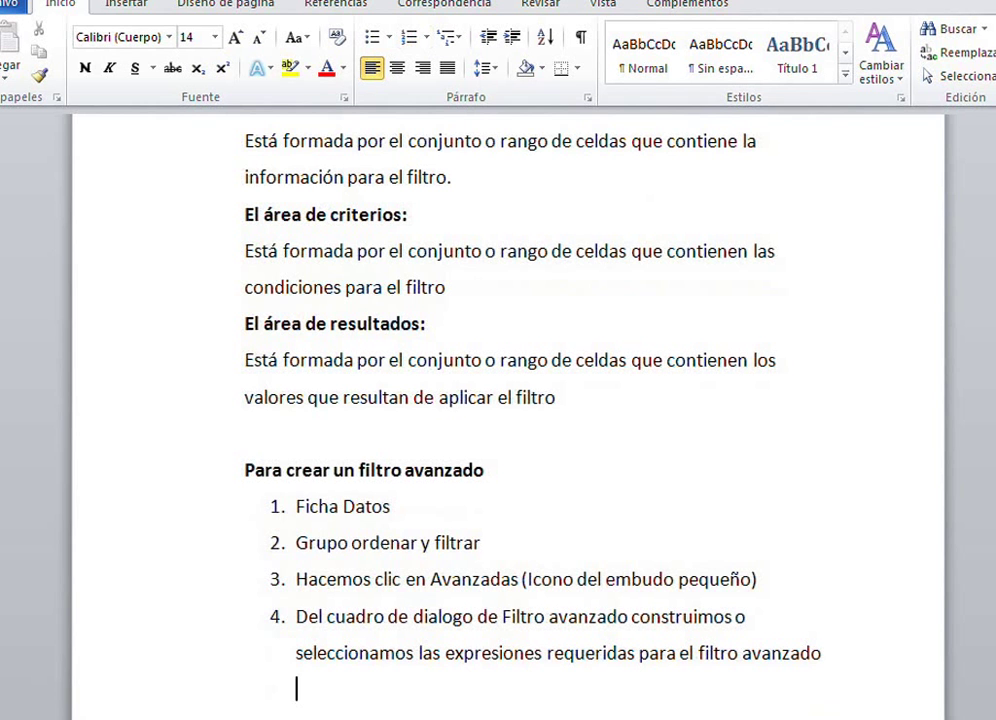
pyautogui.write('a. ')
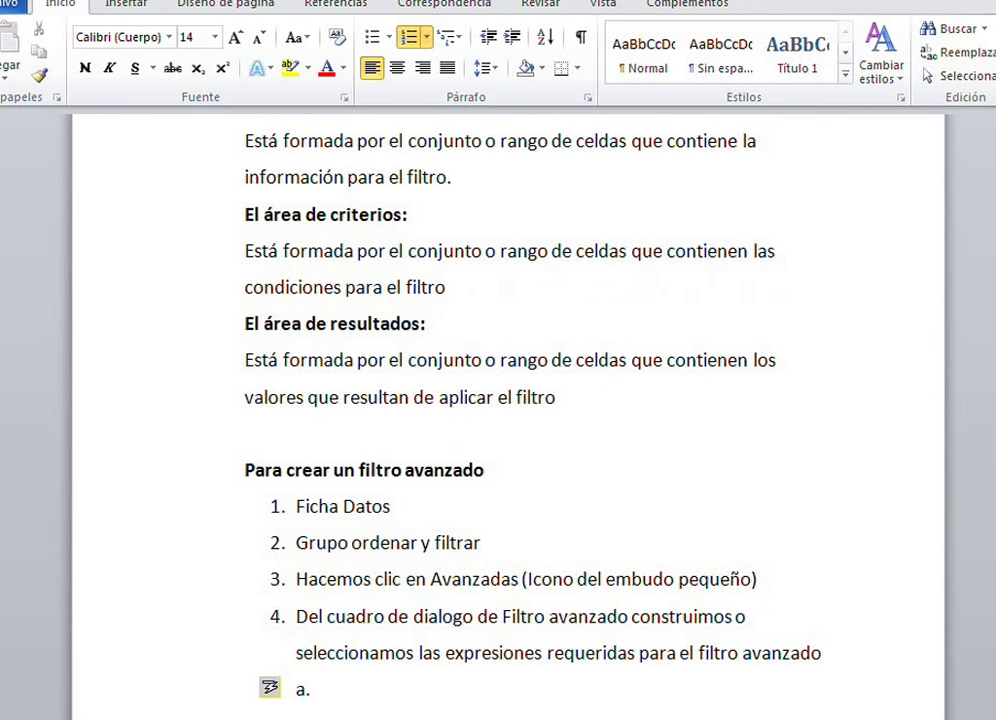
pyautogui.write('En Accio')
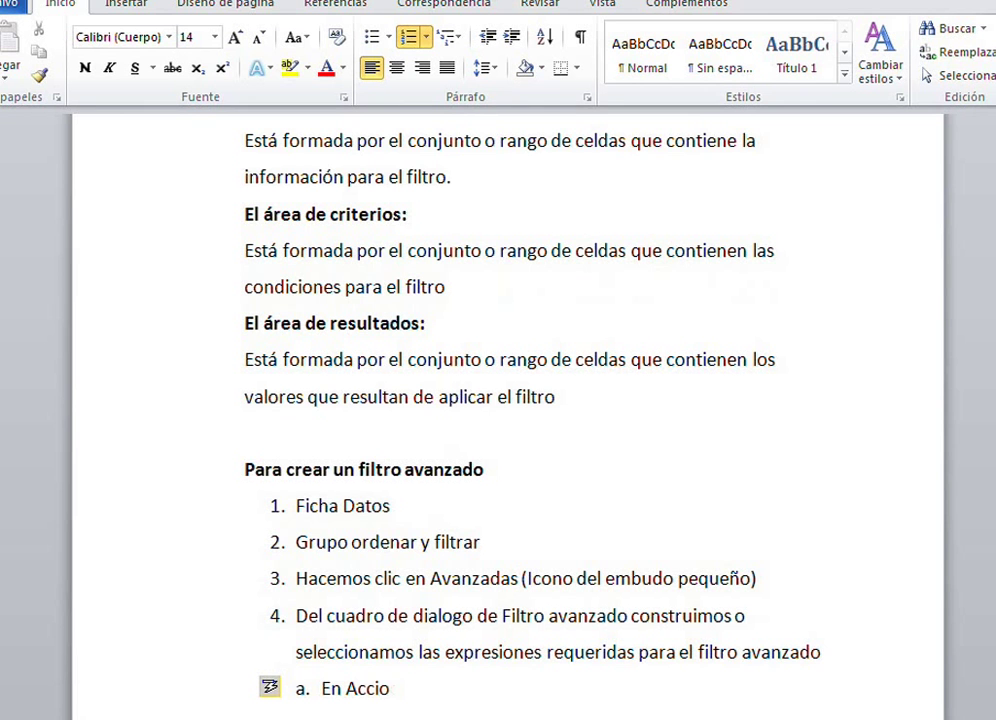
pyautogui.write('o: Seleccion')
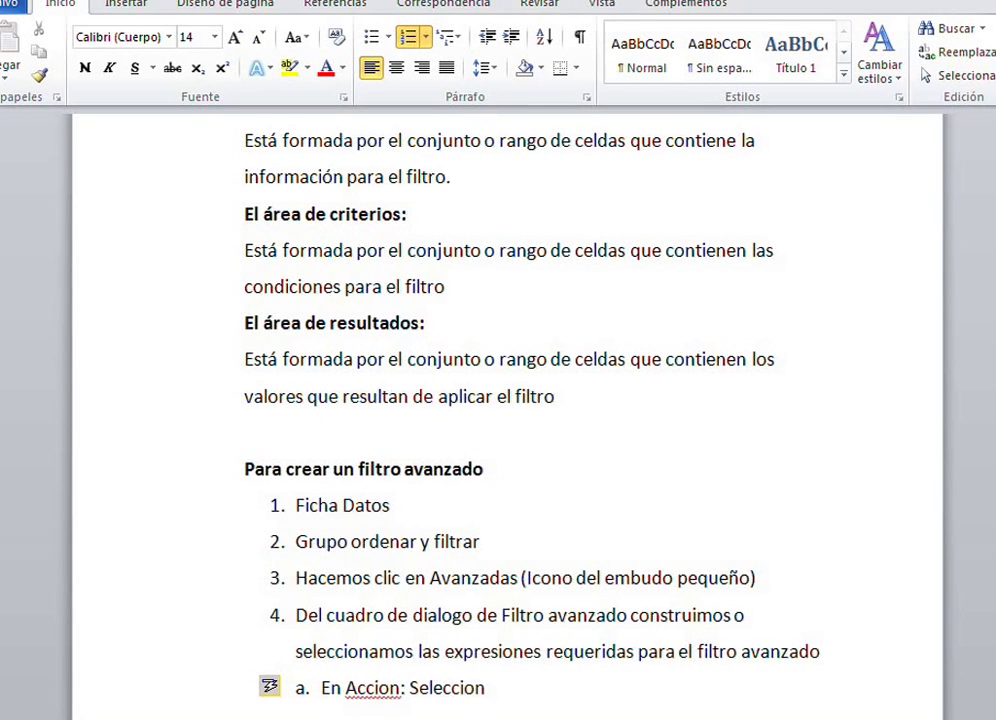
pyautogui.write('amos si el resulta')
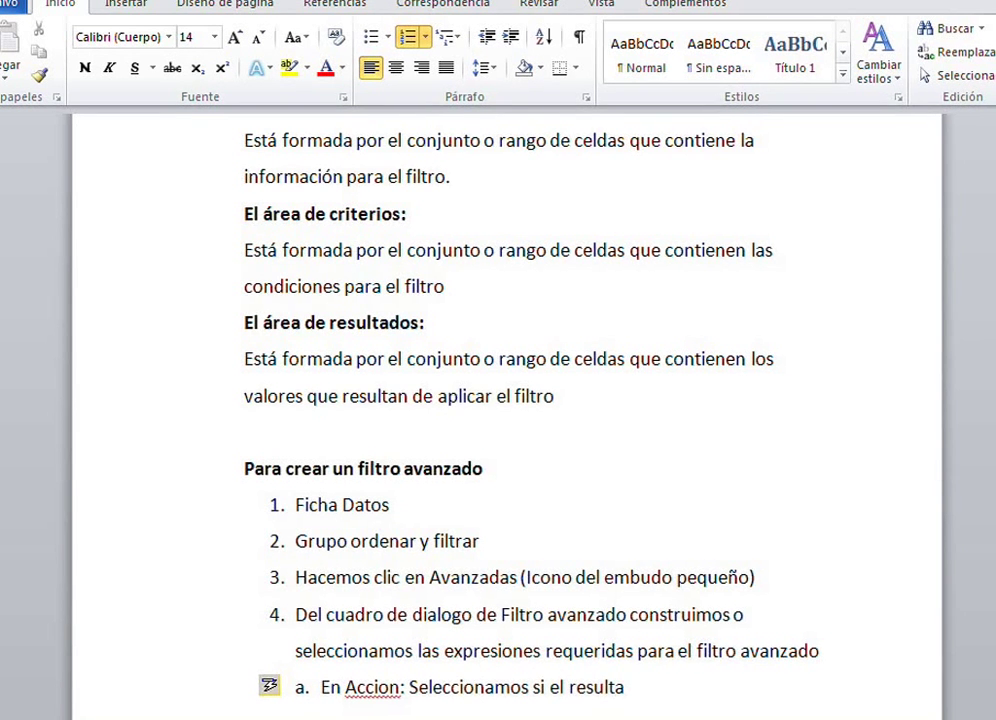
pyautogui.write('do del filtro')
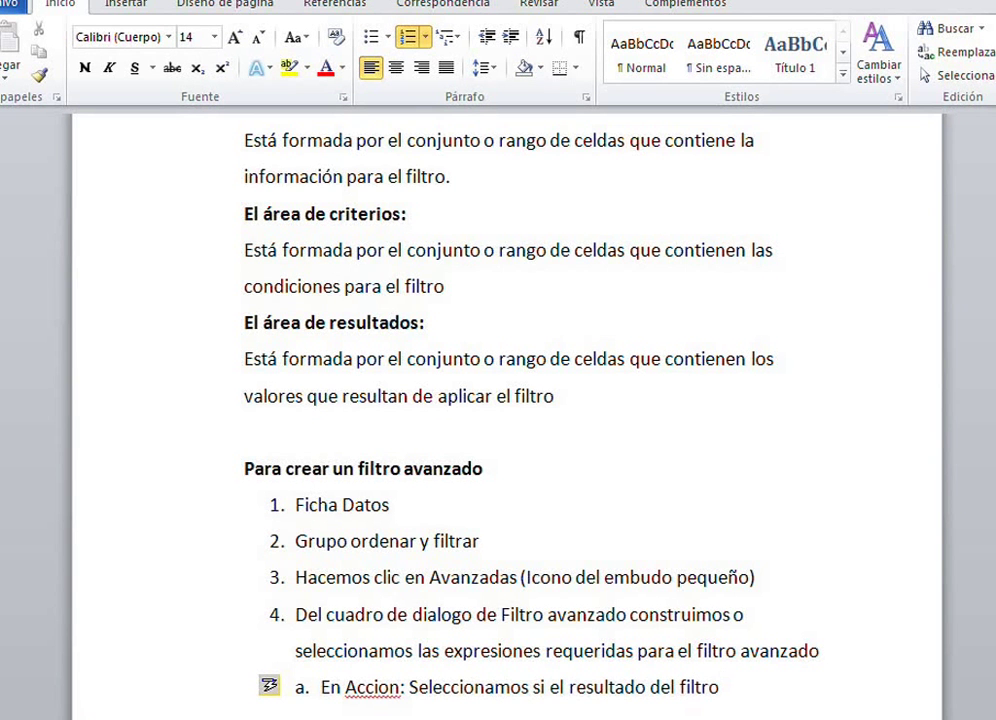
pyautogui.write(' se genera')
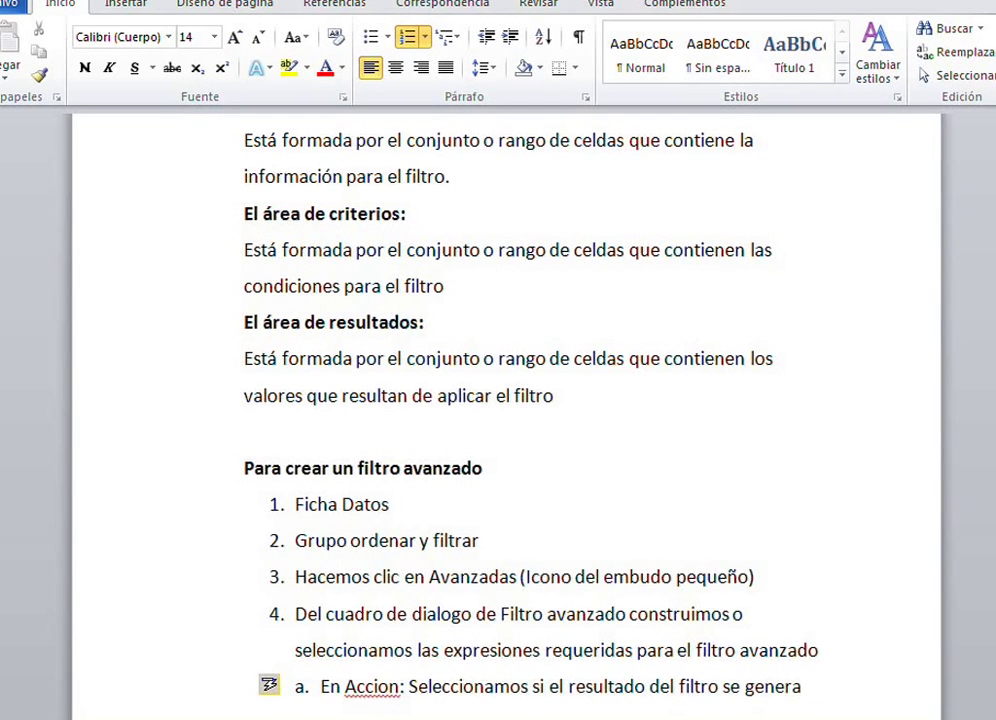
# Step: Complete sub-item a with "dentro del mismo rango de datos o se copia a otra localización dentro de la hoja de calculo."
pyautogui.write(' dentro d')
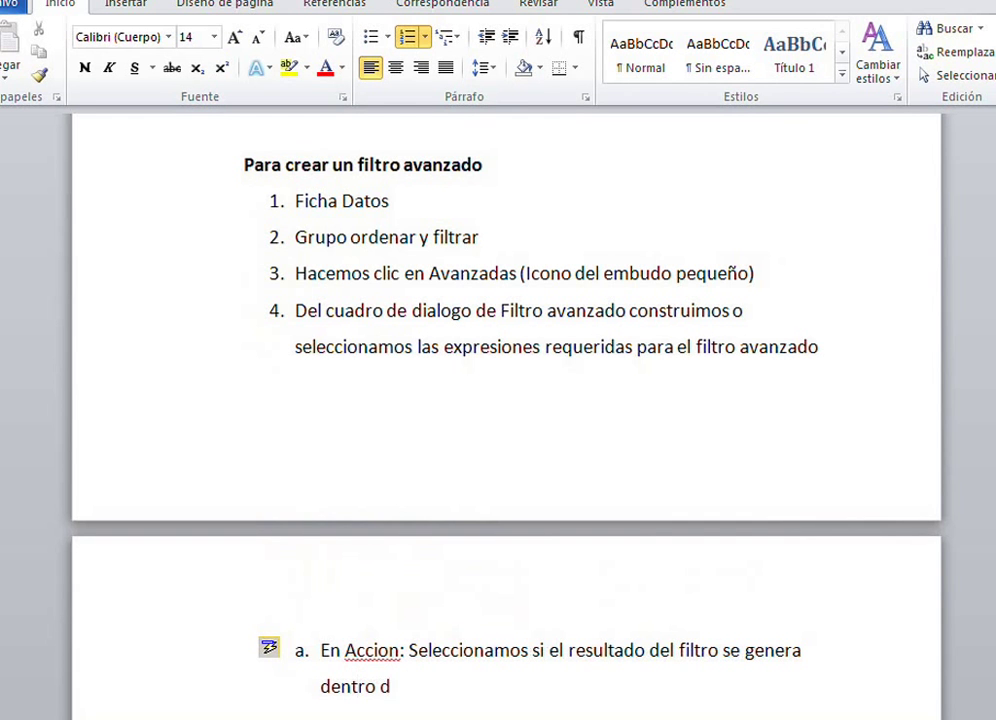
pyautogui.write('el mismo rango d')
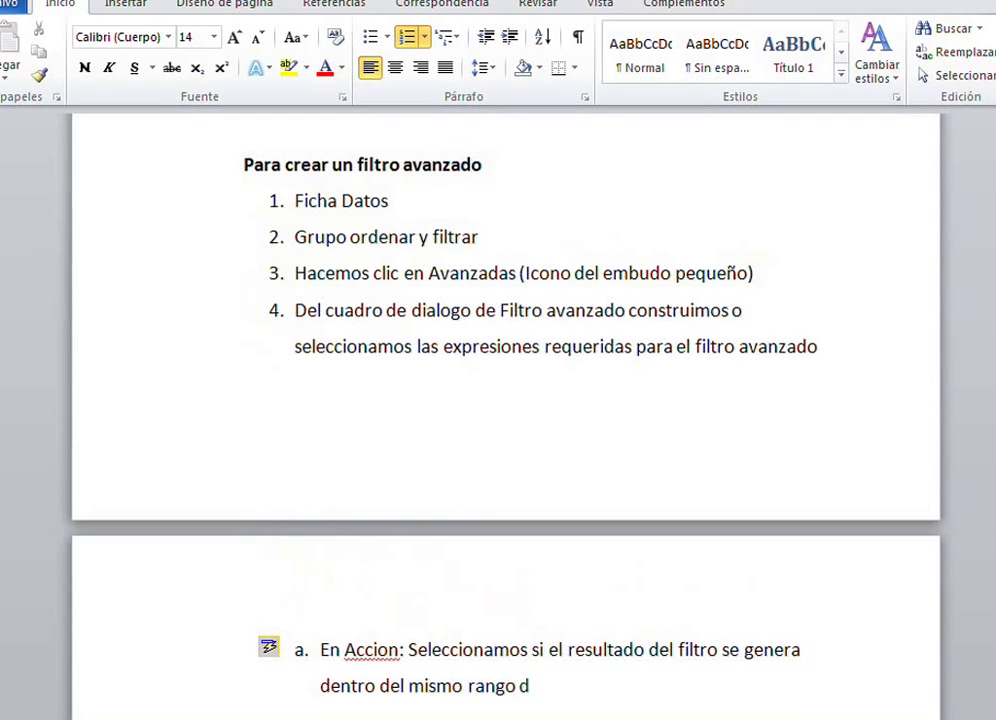
pyautogui.write('e datos o se')
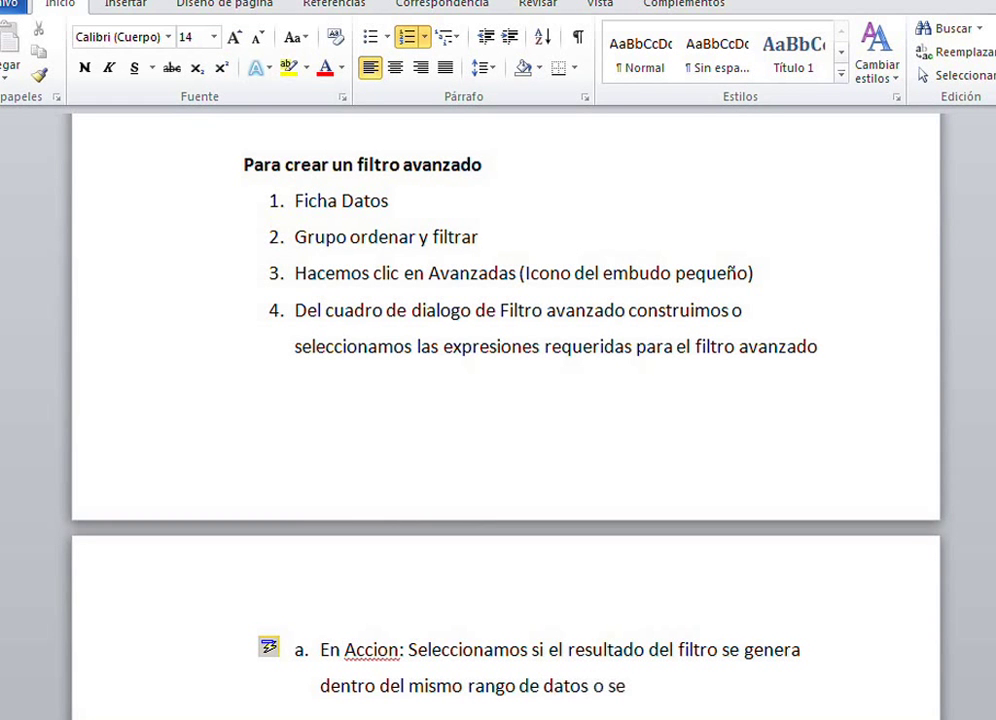
pyautogui.write(' copia a')
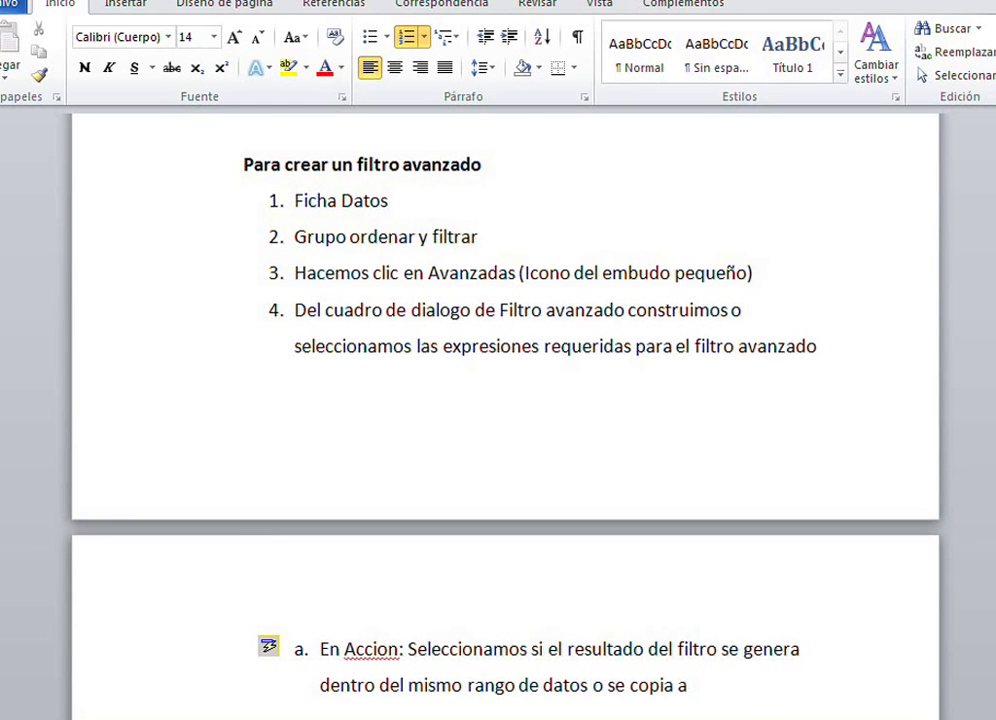
pyautogui.write(' otra localizaco')
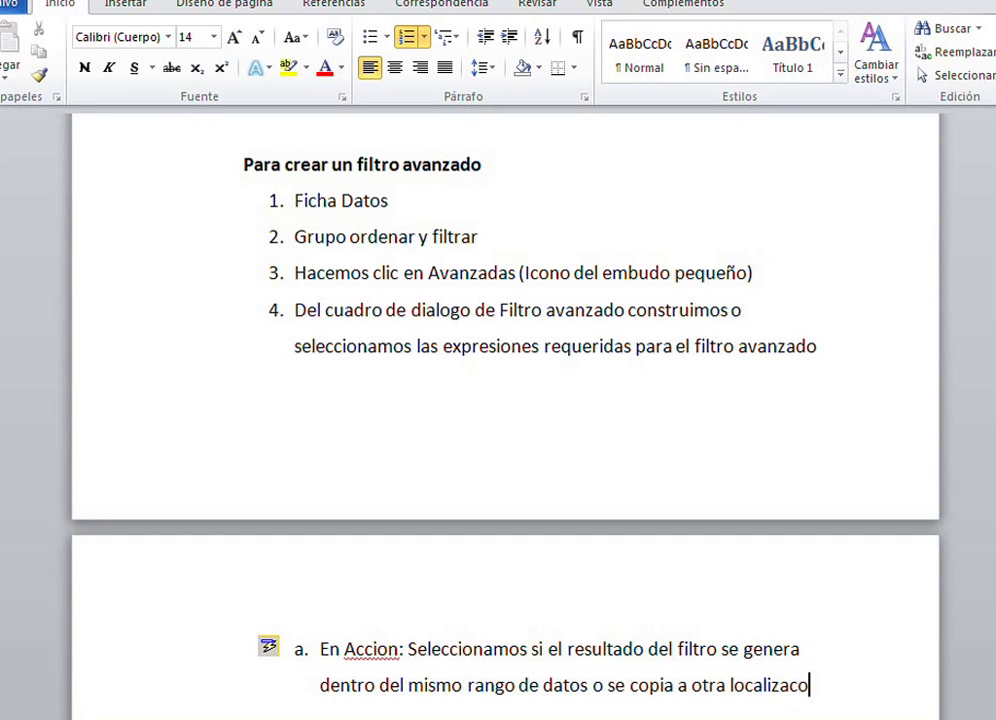
pyautogui.press('BackSpace')
pyautogui.write('ia a otra localización dentro de la')
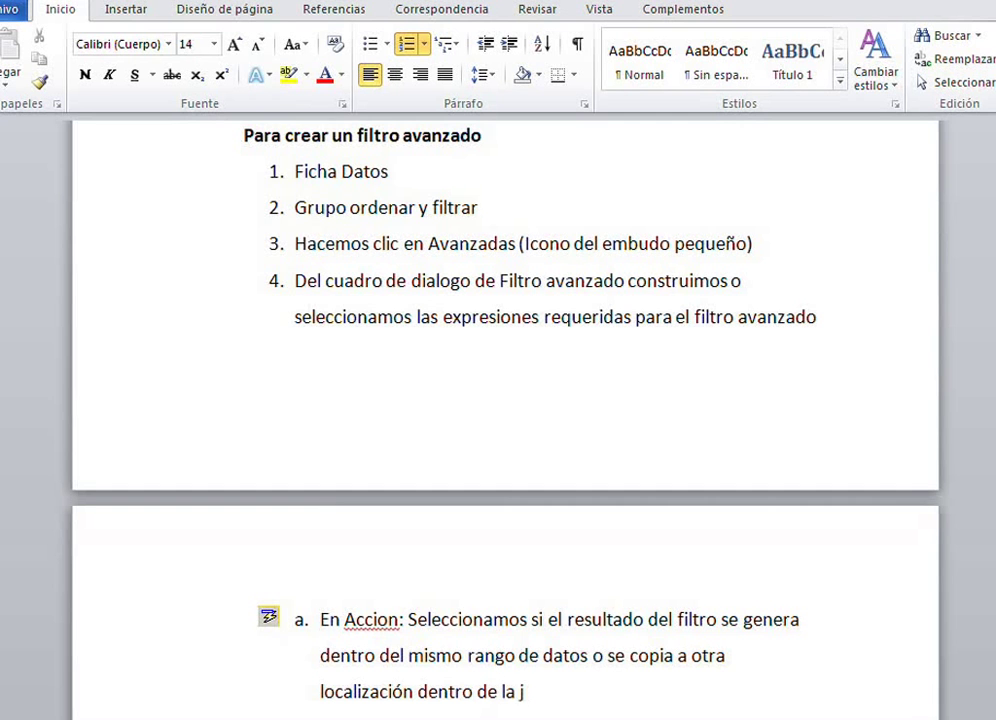
pyautogui.write(' hoja de calculo')
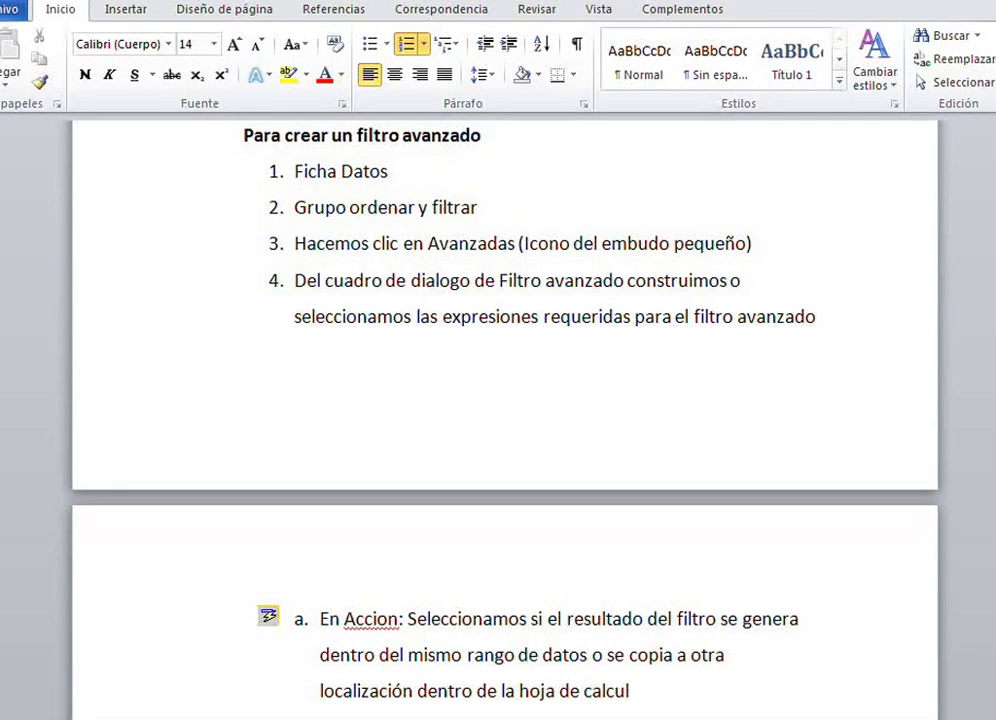
pyautogui.write('.')
pyautogui.press('Return')
# Step: Correct the misspelled "Accion" in sub-item a to the suggested "Acción"
pyautogui.scroll(1, 794, 600)
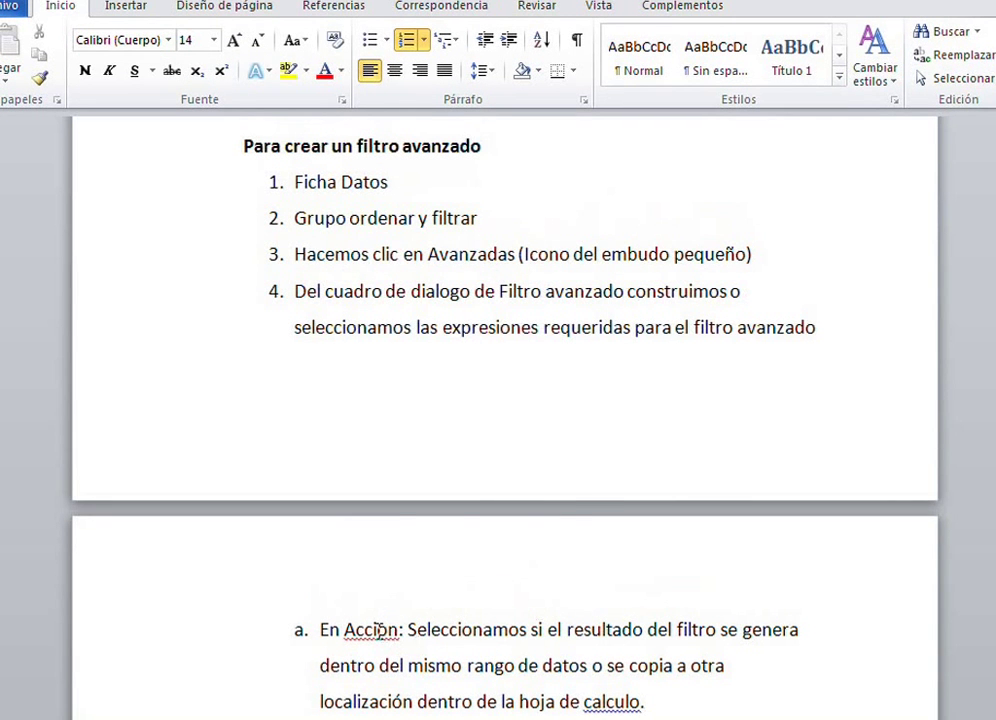
pyautogui.rightClick(380, 630)
pyautogui.click(457, 338)
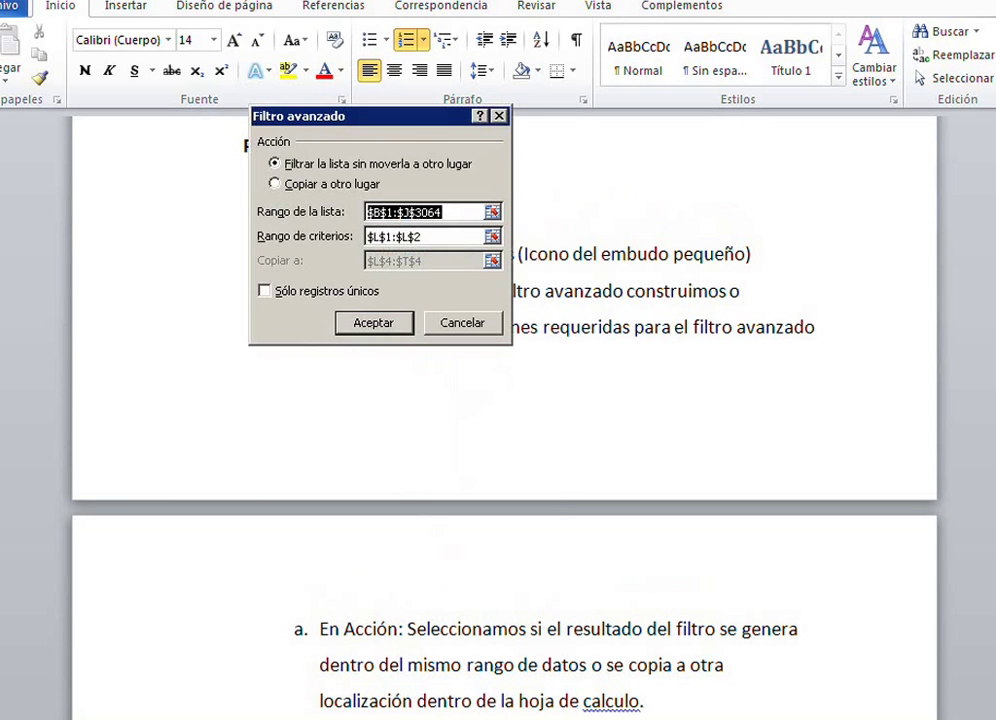
# Step: Add an unlettered line under sub-item a reading "(*) Copiar a otro lugar." and start a new line below it
pyautogui.click(675, 705)
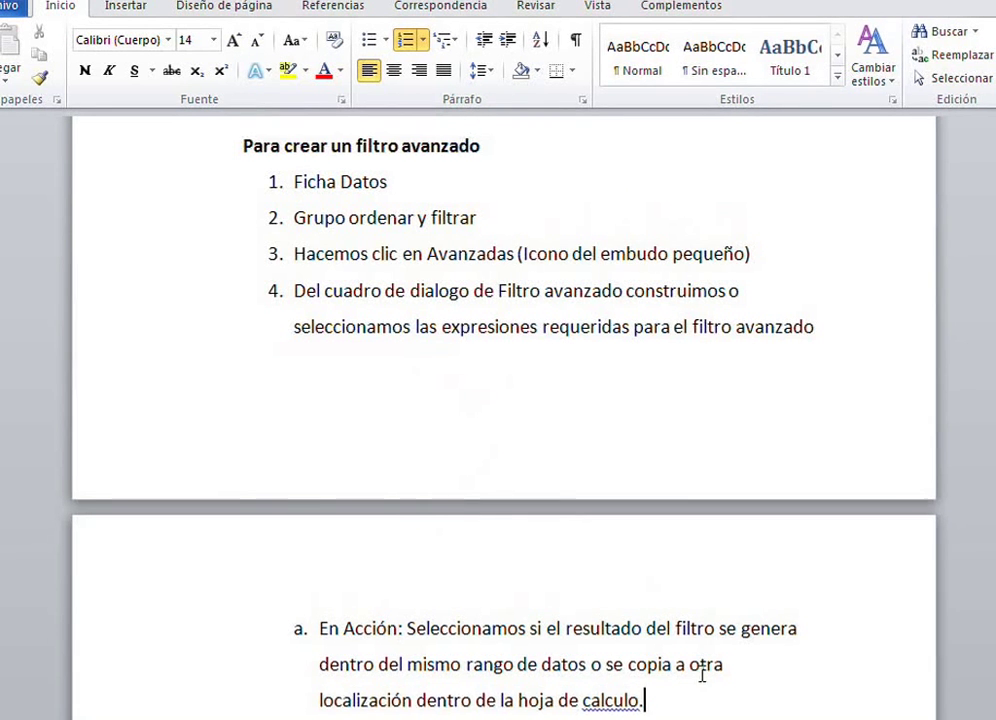
pyautogui.press('Return')
pyautogui.press('BackSpace')
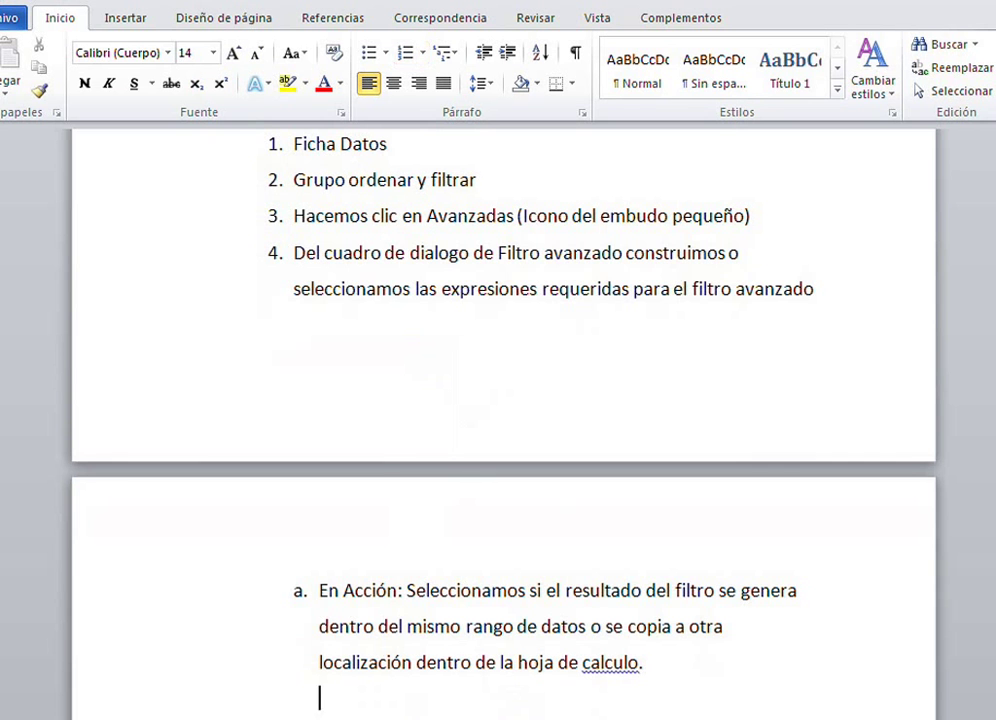
pyautogui.write('(*')
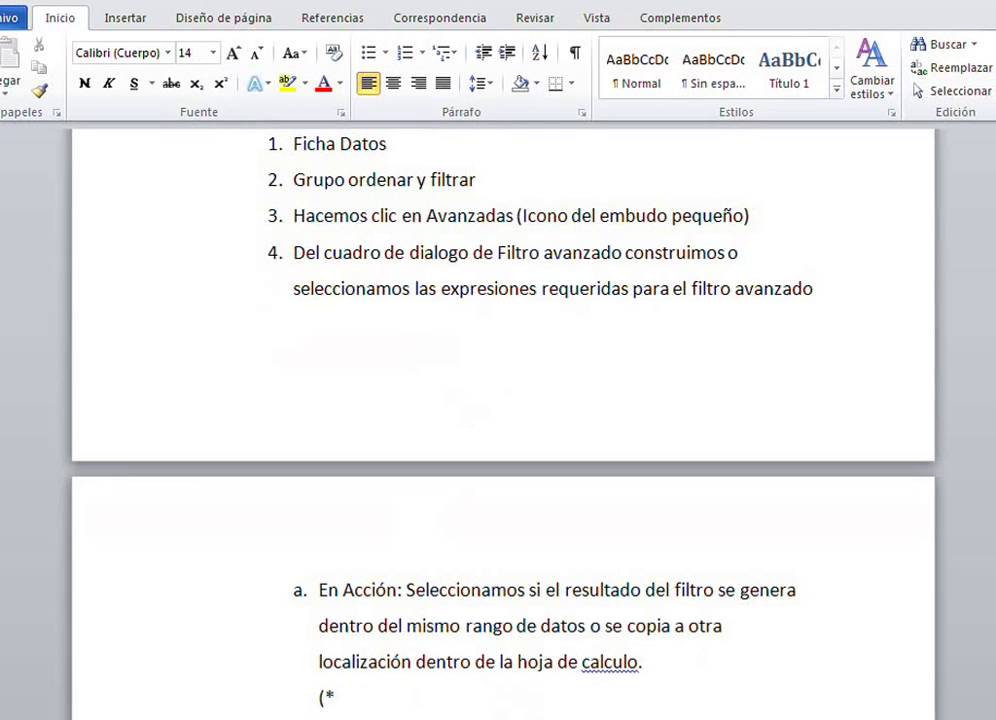
pyautogui.write(') Copiar a otro l')
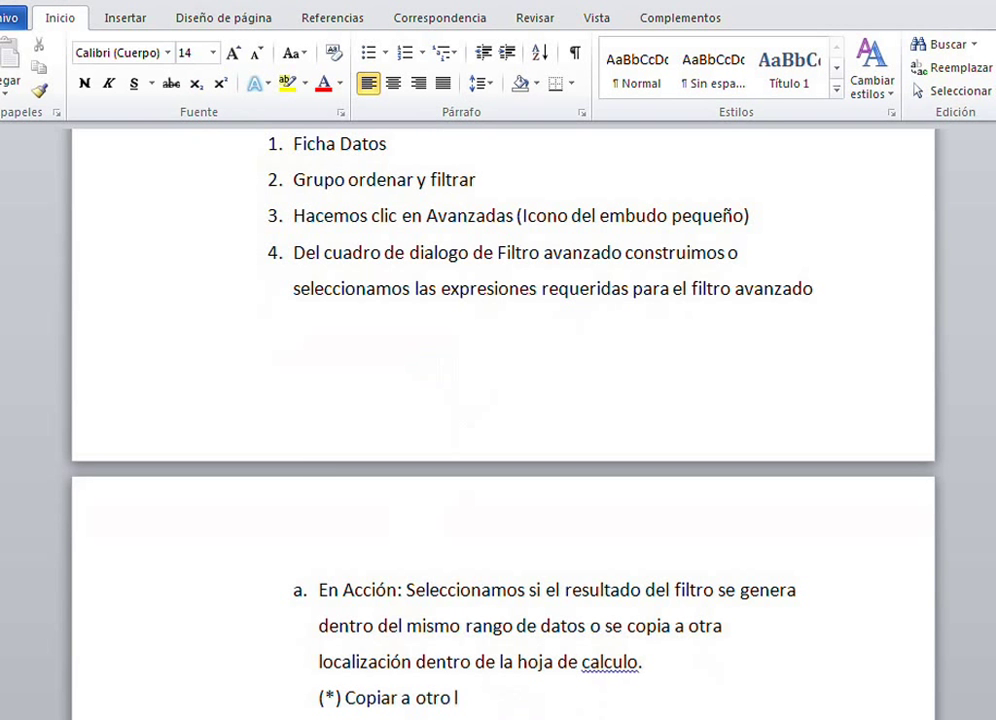
pyautogui.write('ugar.')
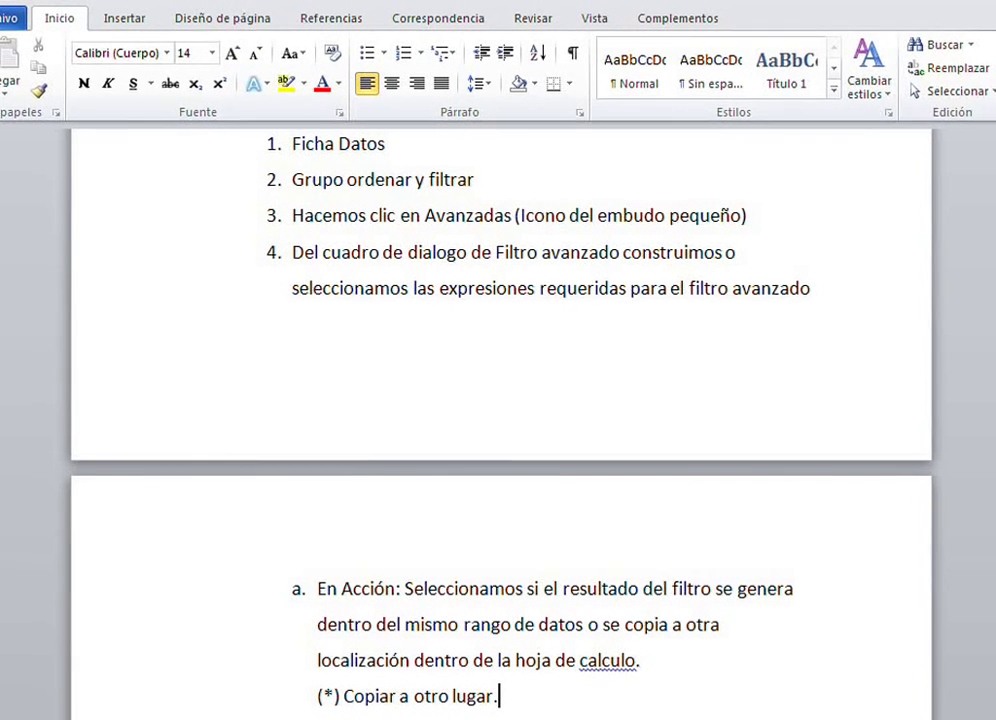
pyautogui.press('Return')
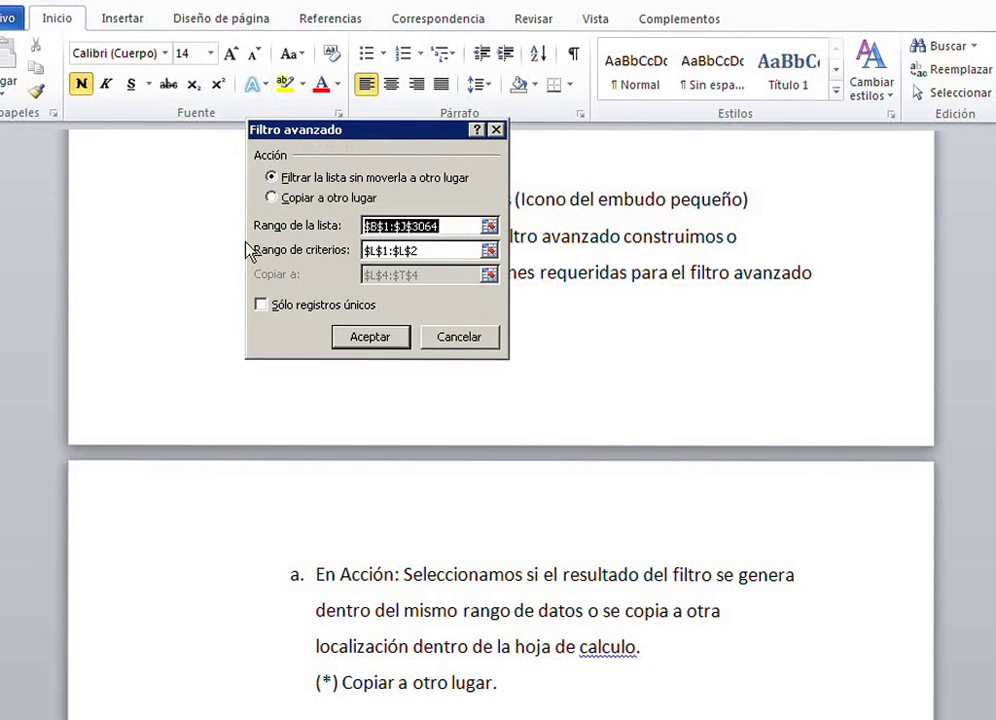
pyautogui.click(283, 202)
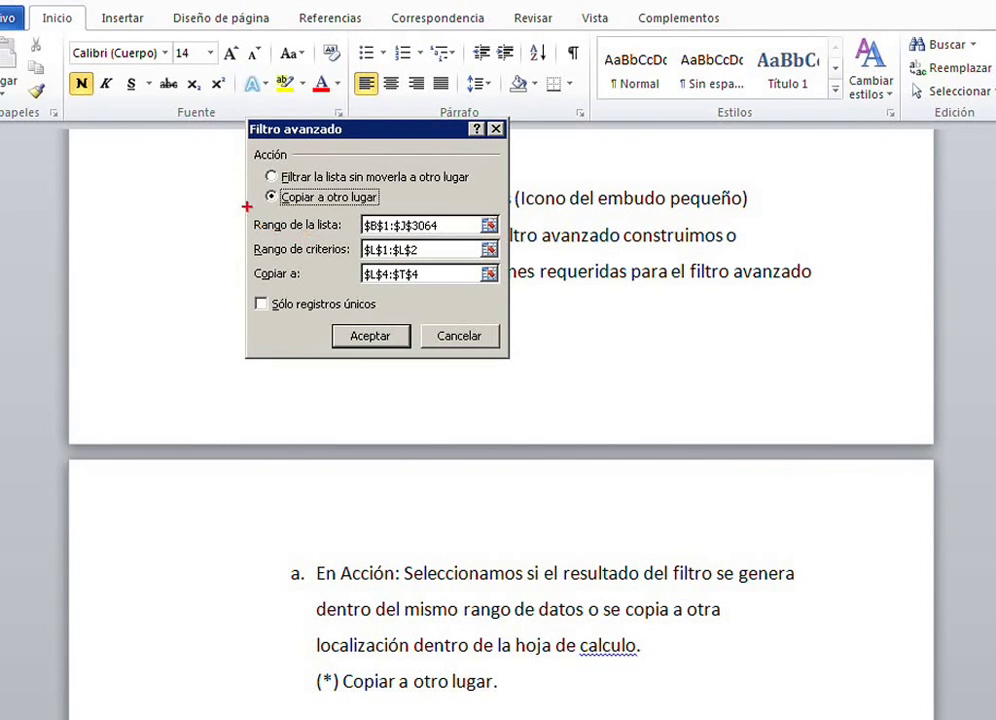
pyautogui.moveTo(252, 230); pyautogui.dragTo(474, 237)
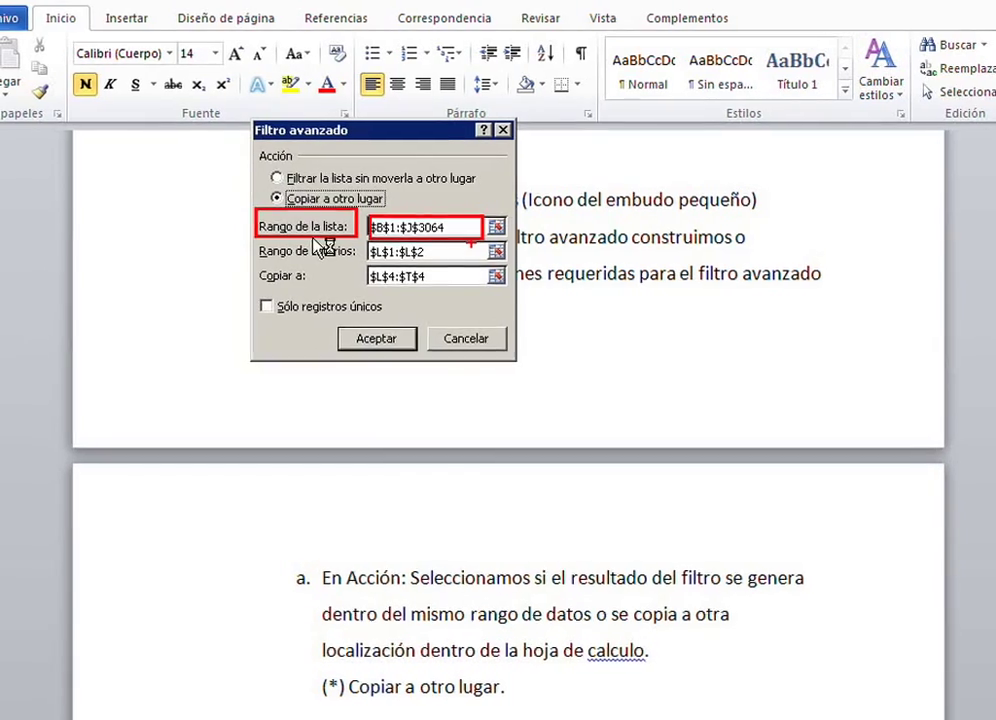
pyautogui.press('Escape')
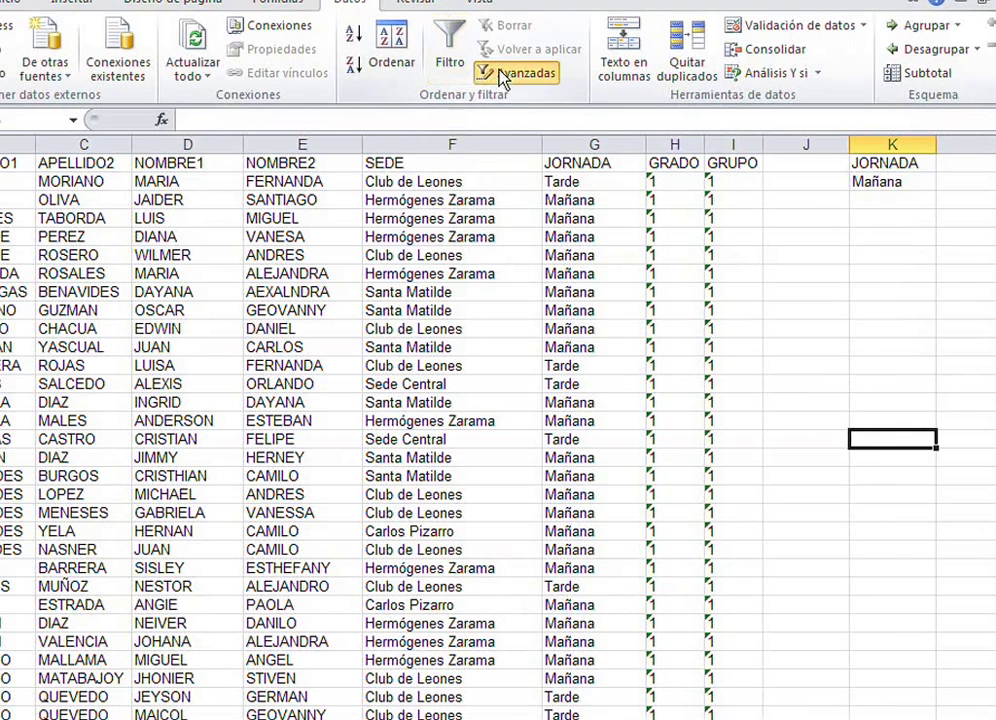
# Step: In the Excel student workbook, start an advanced filter that copies to another location and set its list range to $A$1:$I$3064
pyautogui.click(505, 74)
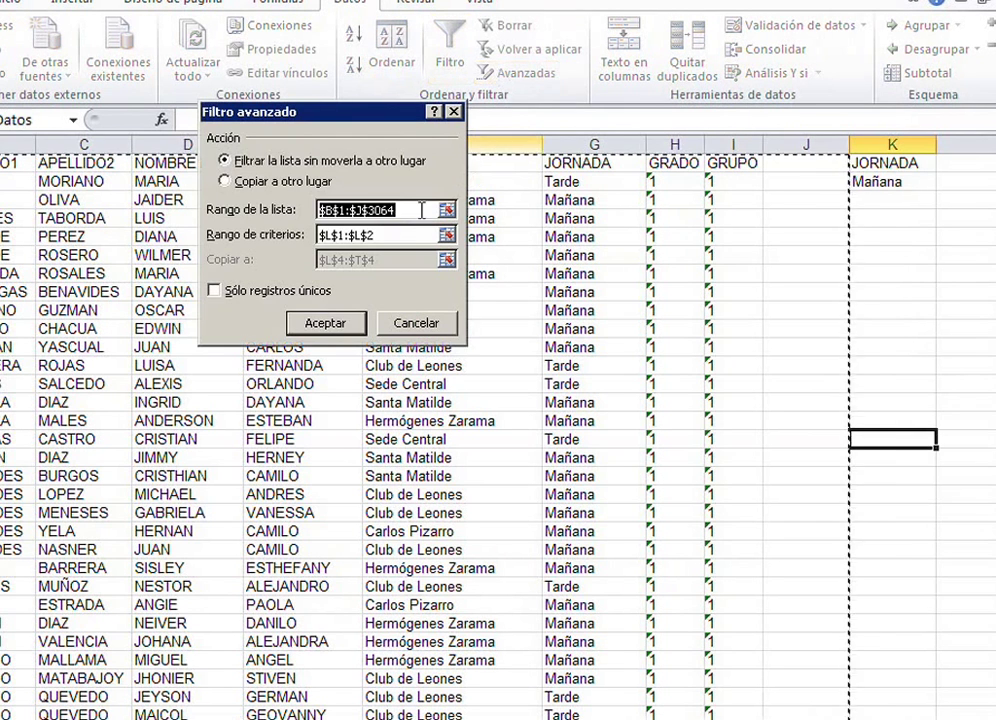
pyautogui.click(245, 183)
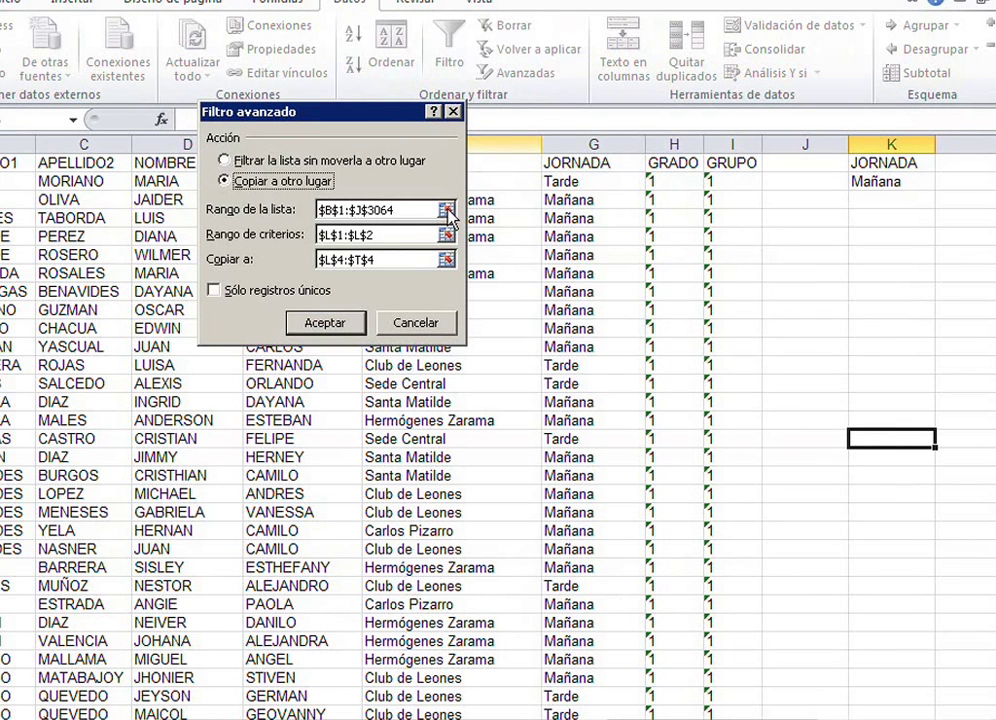
pyautogui.click(447, 211)
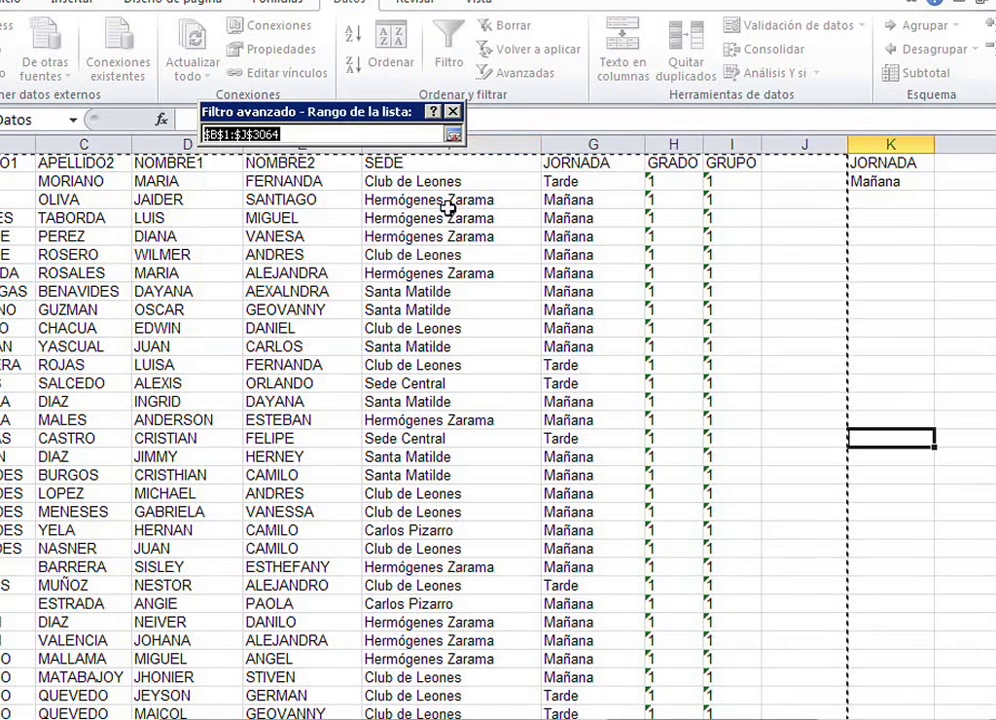
pyautogui.click(216, 134)
pyautogui.press('BackSpace')
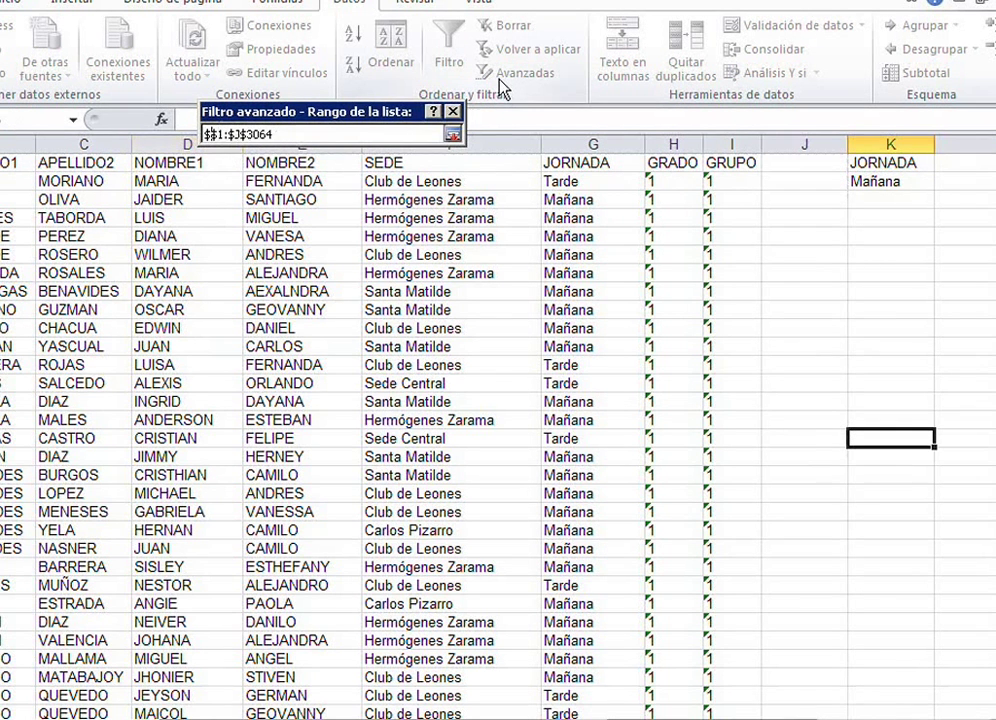
pyautogui.write('A')
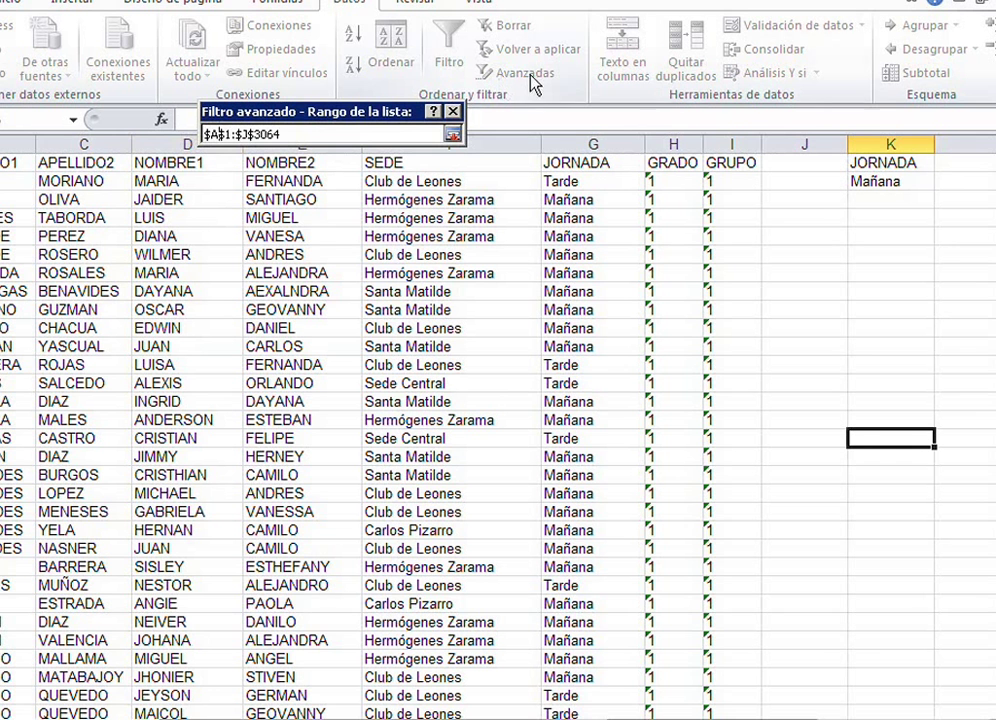
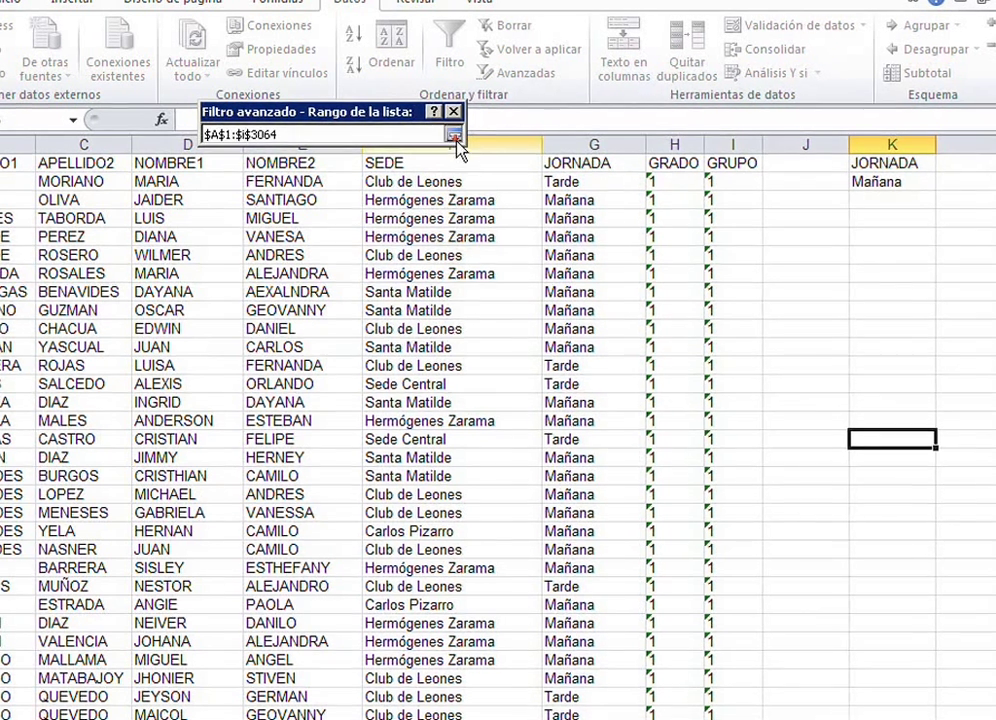
pyautogui.click(453, 135)
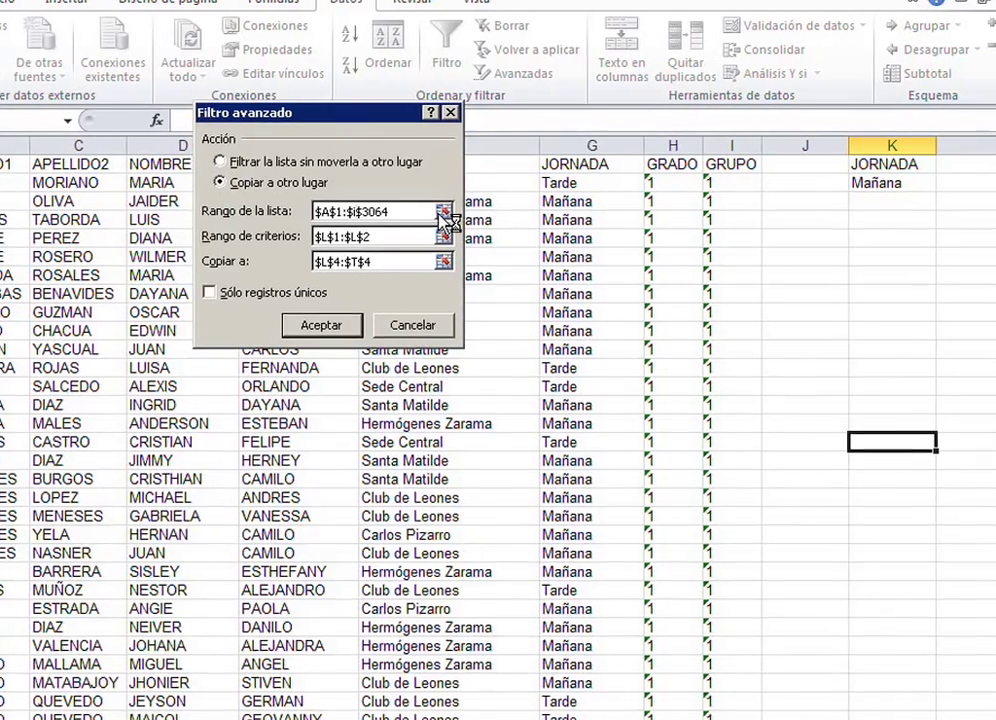
# Step: Try to redefine the filter's list range by selecting cells A1:E17 on the student sheet
pyautogui.click(443, 212)
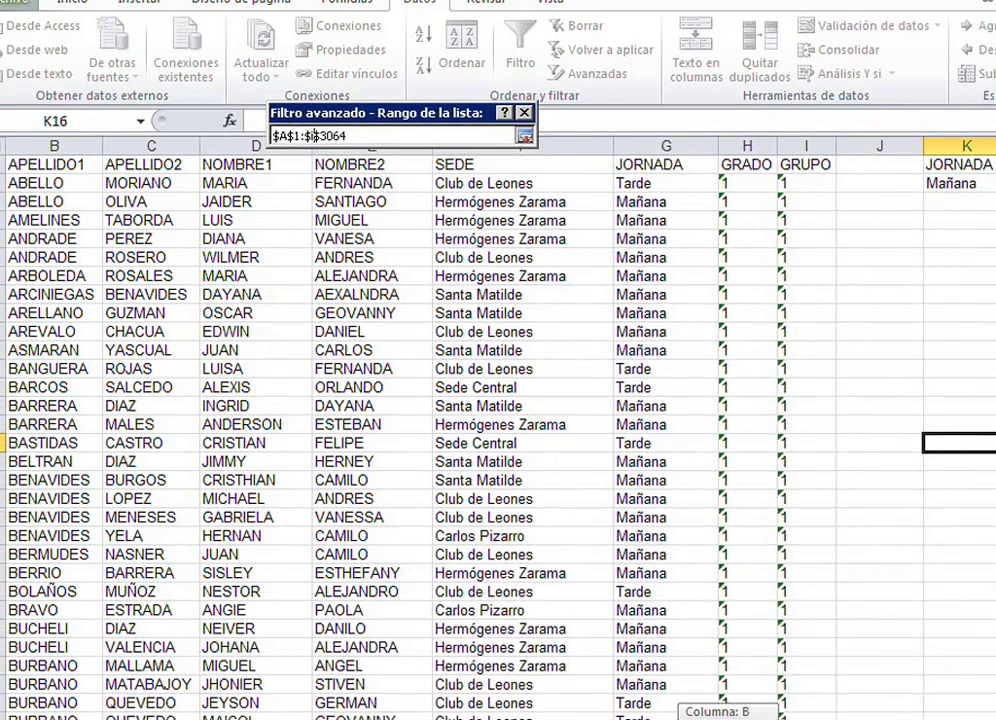
pyautogui.moveTo(716, 719); pyautogui.dragTo(690, 719)
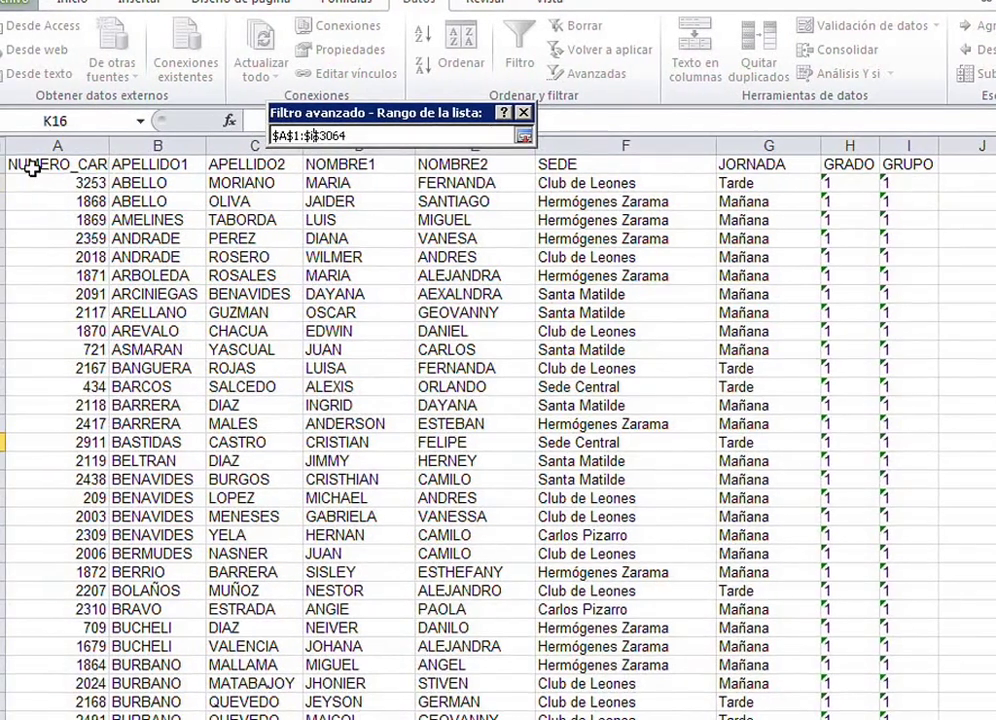
pyautogui.moveTo(33, 170); pyautogui.dragTo(489, 460)
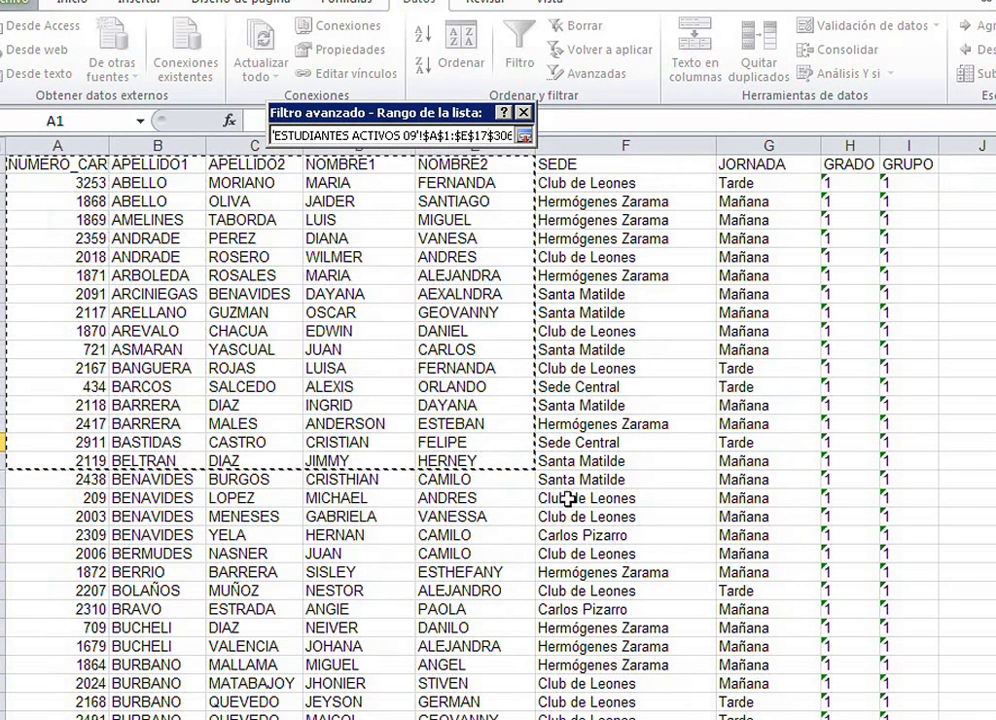
pyautogui.press('Return')
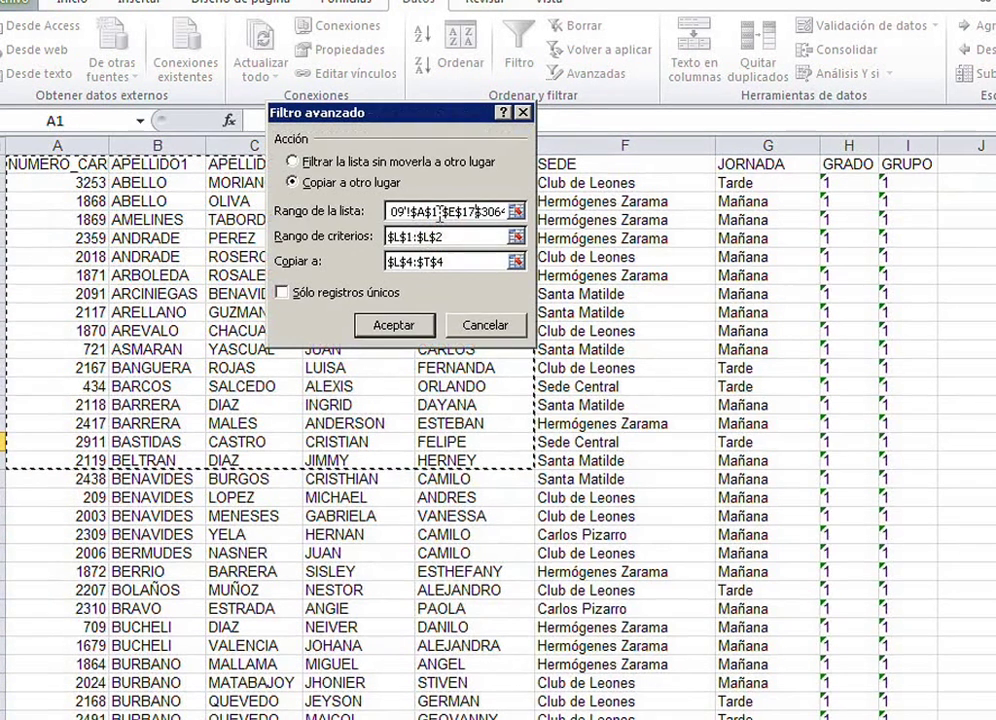
# Step: Clear the faulty list range in the advanced filter and re-enter it as $A$1:$I$3064
pyautogui.moveTo(393, 211); pyautogui.dragTo(587, 218)
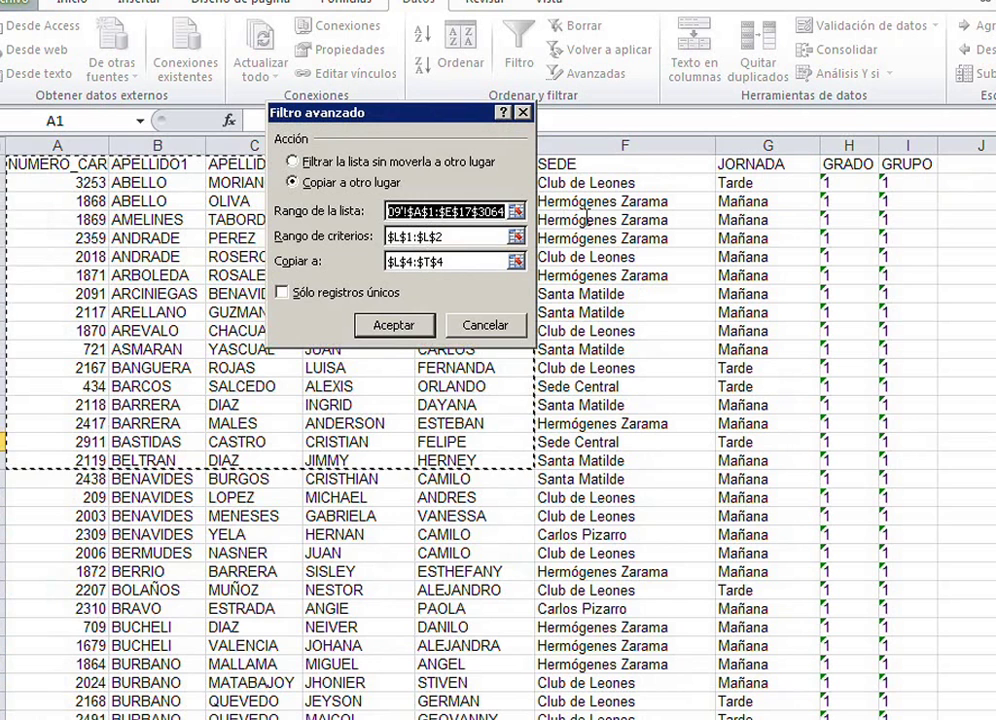
pyautogui.hotkey('ctrl', 'v')
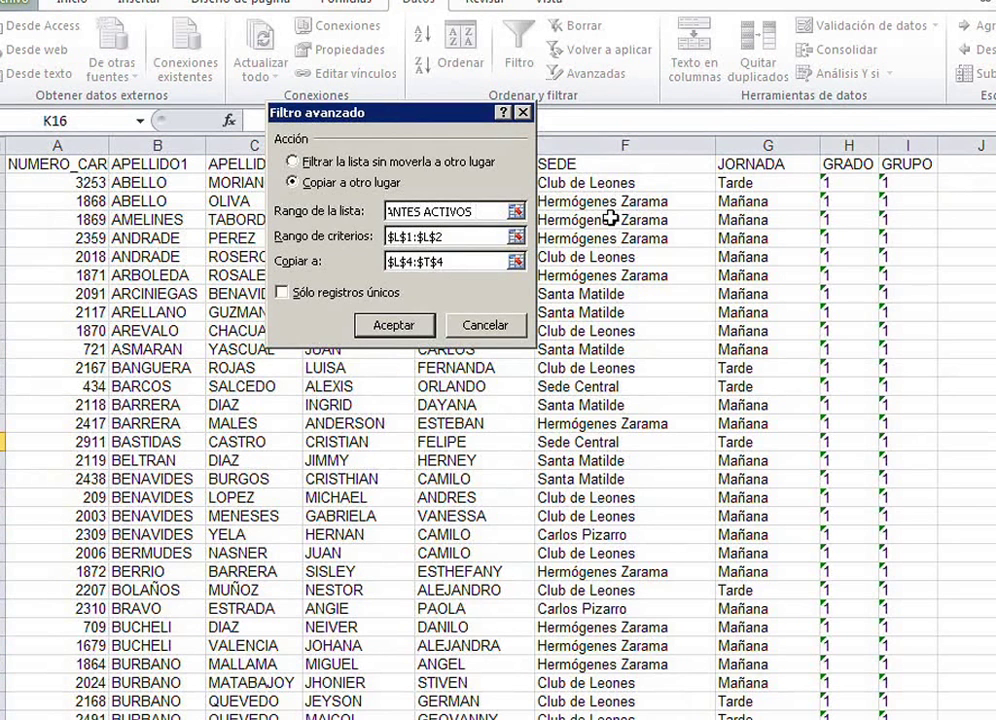
pyautogui.press('BackSpace')
pyautogui.press('BackSpace')
pyautogui.press('BackSpace')
pyautogui.press('BackSpace')
pyautogui.press('BackSpace')
pyautogui.press('BackSpace')
pyautogui.press('BackSpace')
pyautogui.press('BackSpace')
pyautogui.press('BackSpace')
pyautogui.press('BackSpace')
pyautogui.press('BackSpace')
pyautogui.press('BackSpace')
pyautogui.press('BackSpace')
pyautogui.press('BackSpace')
pyautogui.press('BackSpace')
pyautogui.press('BackSpace')
pyautogui.press('BackSpace')
pyautogui.press('BackSpace')
pyautogui.press('BackSpace')
pyautogui.press('BackSpace')
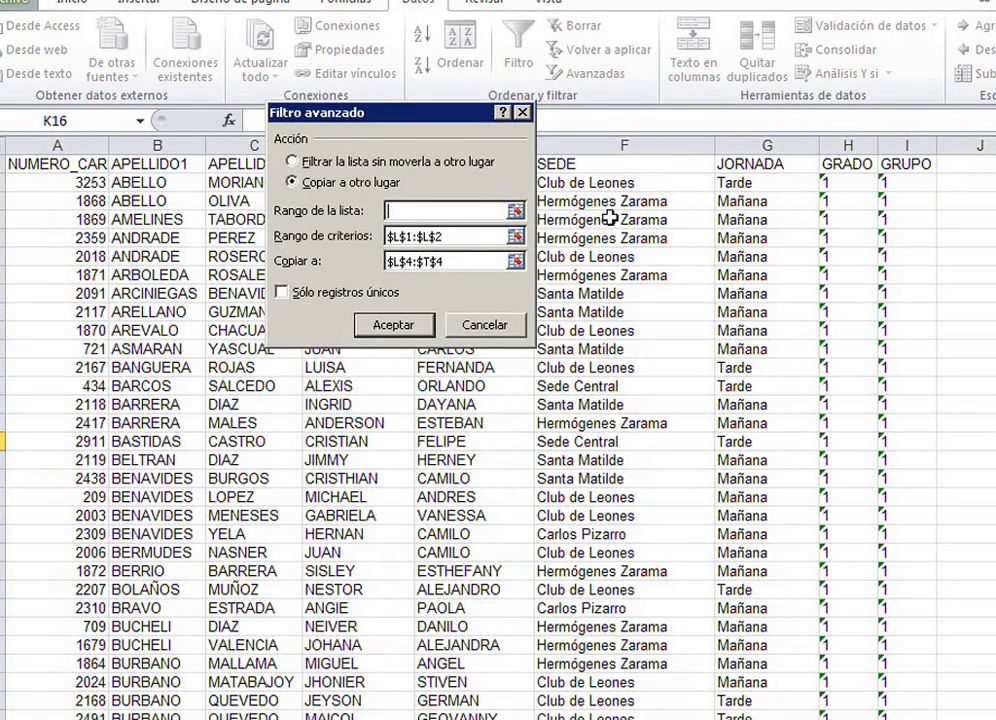
pyautogui.write('$A$1')
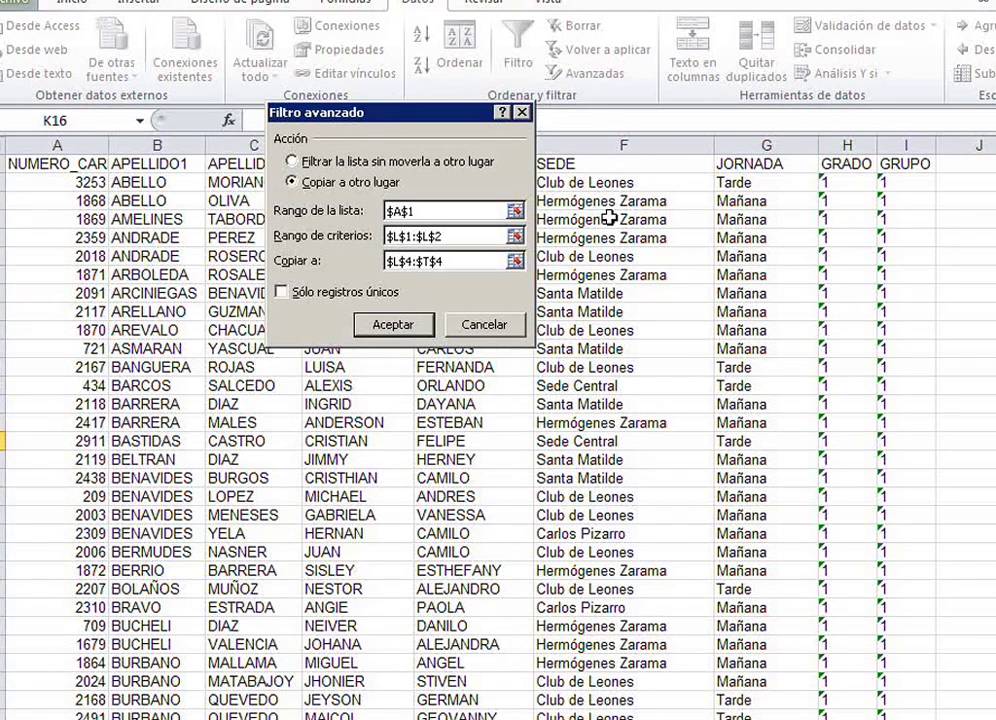
pyautogui.write(':$I$')
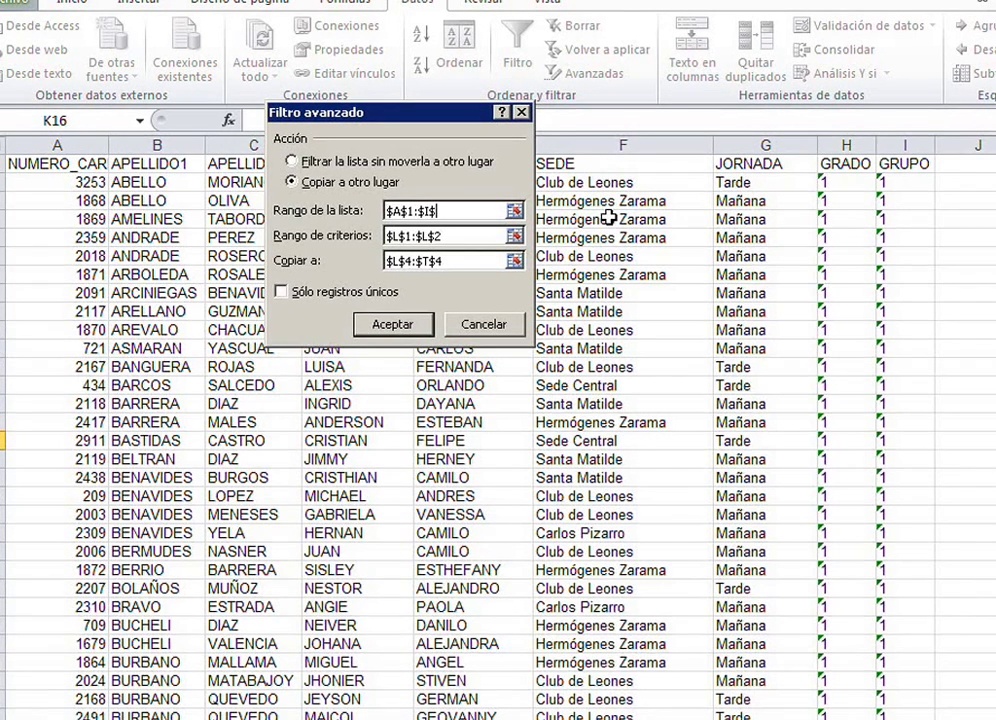
pyautogui.write('3064')
pyautogui.click(472, 235)
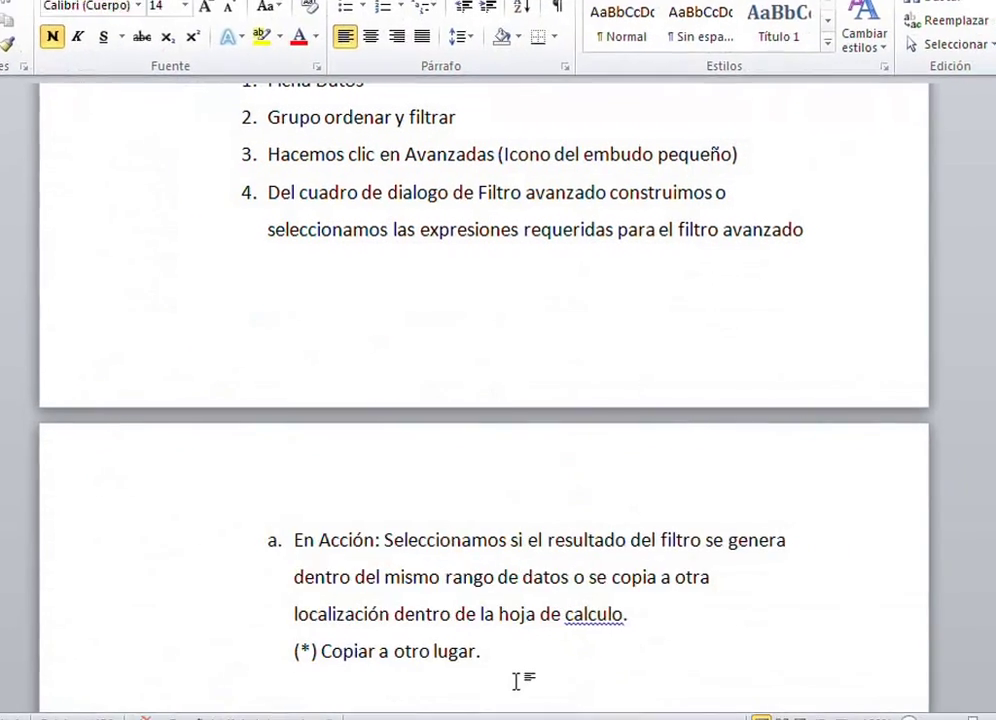
pyautogui.write('B.')
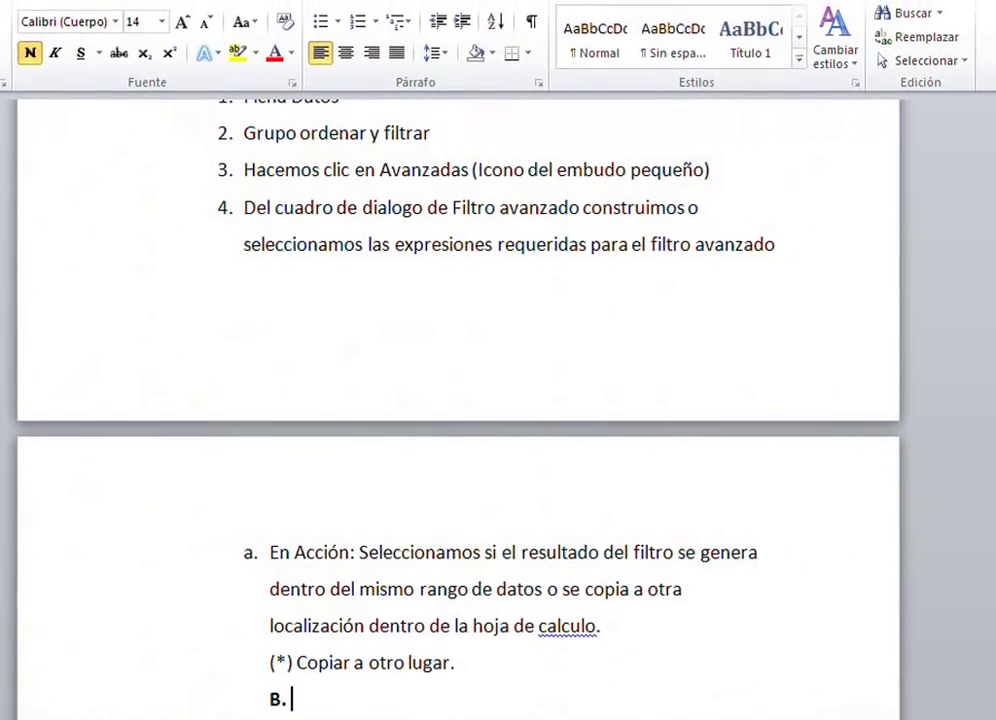
pyautogui.press('BackSpace')
pyautogui.press('BackSpace')
pyautogui.hotkey('ctrl', 'b')
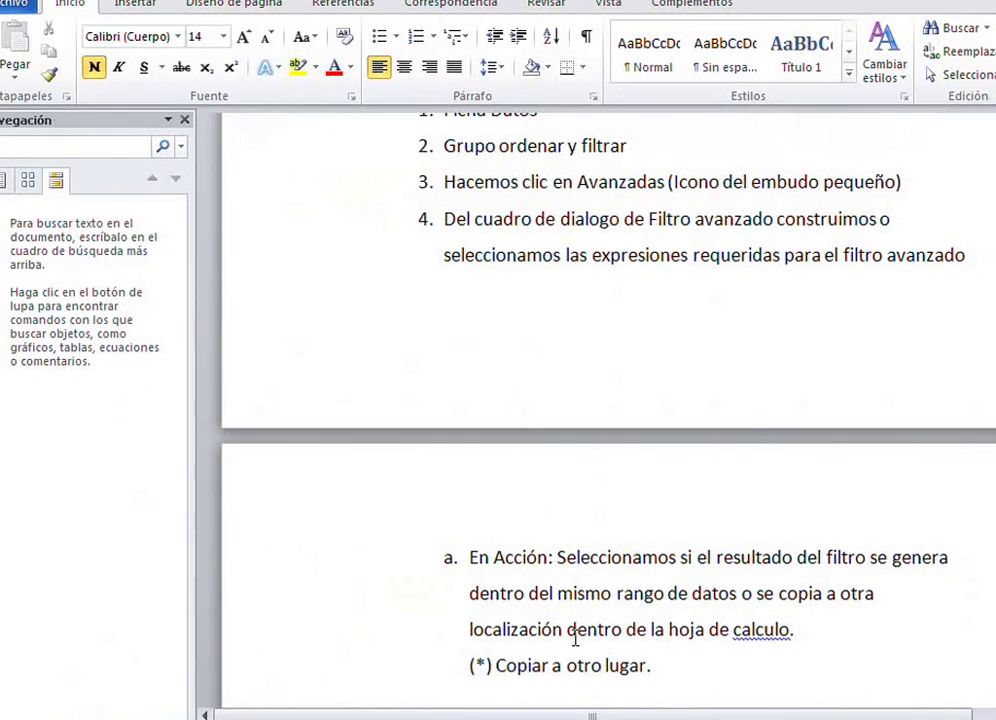
pyautogui.click(658, 667)
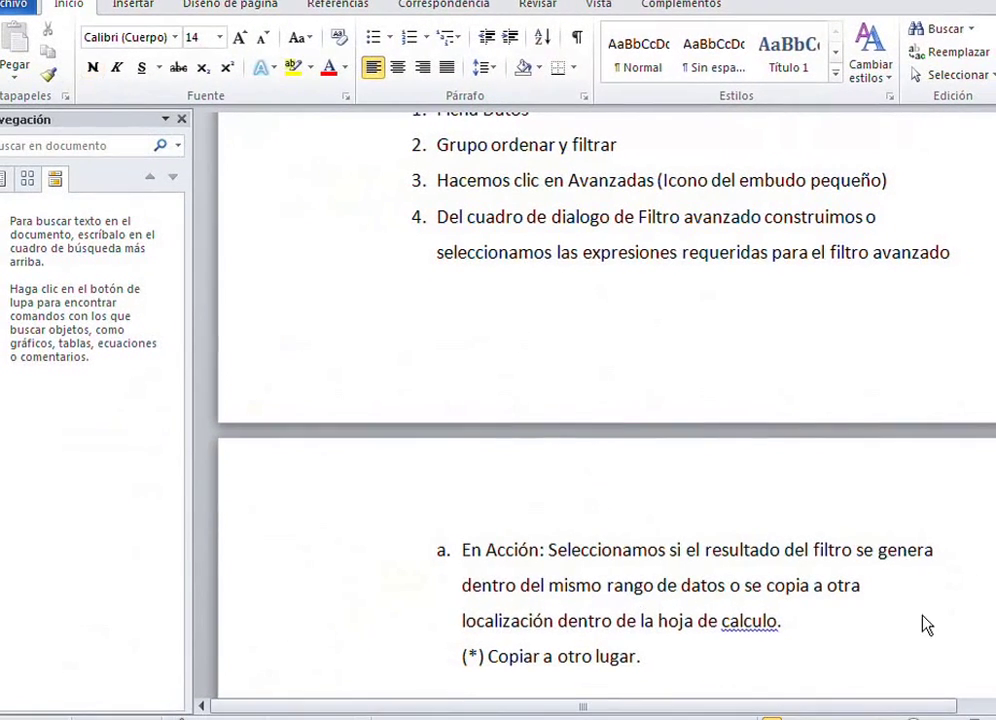
pyautogui.press('Return')
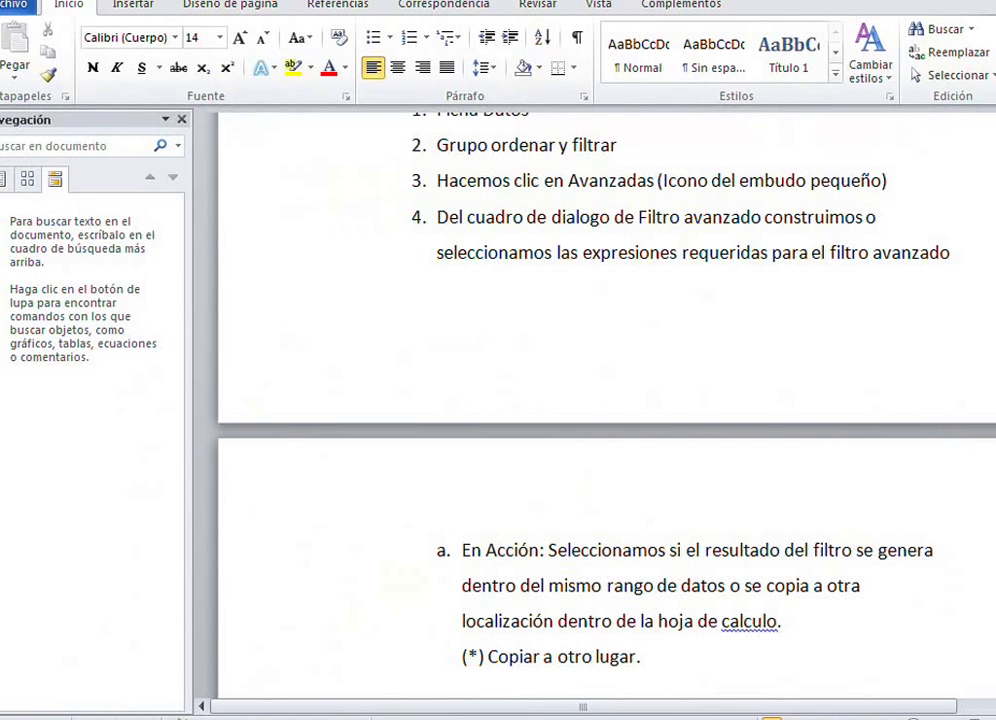
pyautogui.write('b. ')
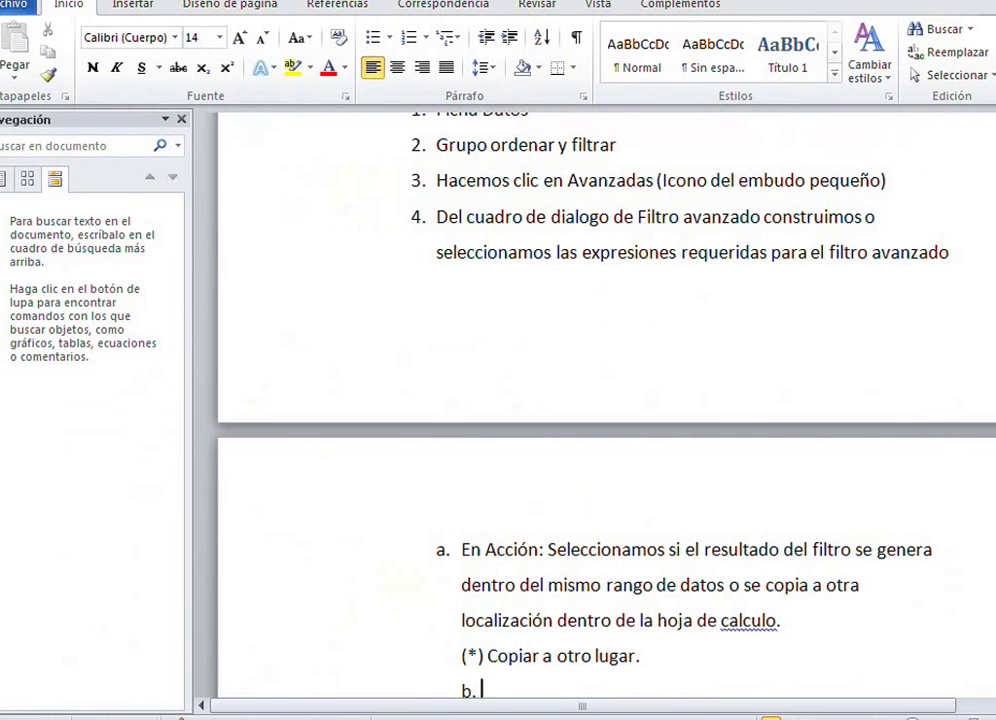
pyautogui.write('R')
pyautogui.press('BackSpace')
pyautogui.press('BackSpace')
pyautogui.press('BackSpace')
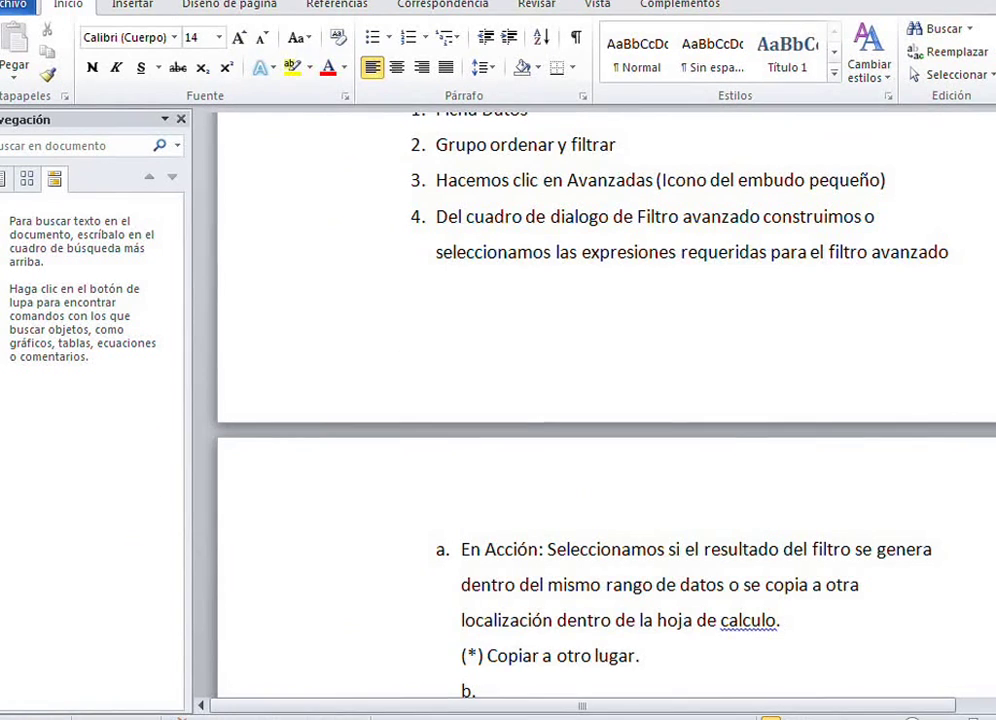
pyautogui.press('BackSpace')
pyautogui.press('BackSpace')
pyautogui.press('BackSpace')
# Step: Add an indented, bold "b." label by hand below the "(*) Copiar a otro lugar." line
pyautogui.hotkey('ctrl', 'n')
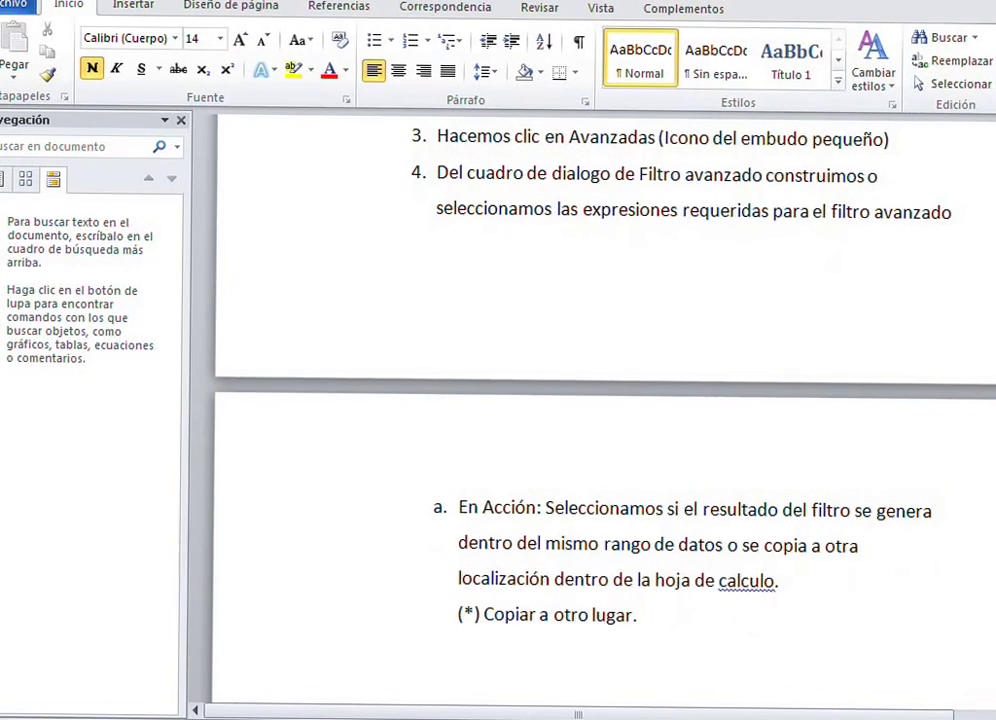
pyautogui.press('Tab')
pyautogui.press('Tab')
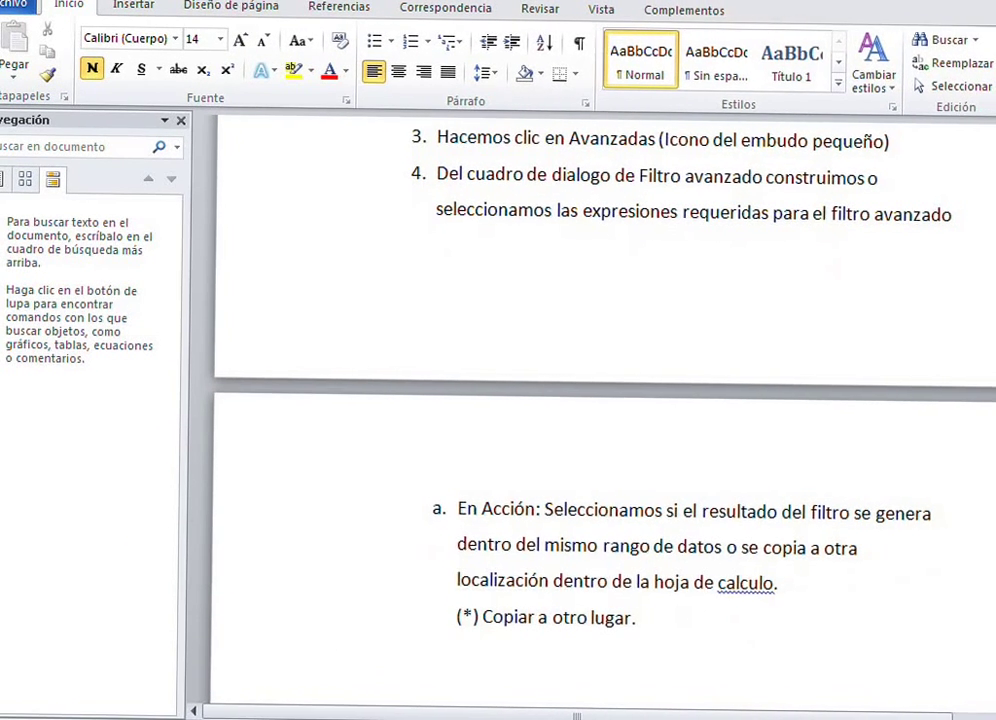
pyautogui.write('b.')
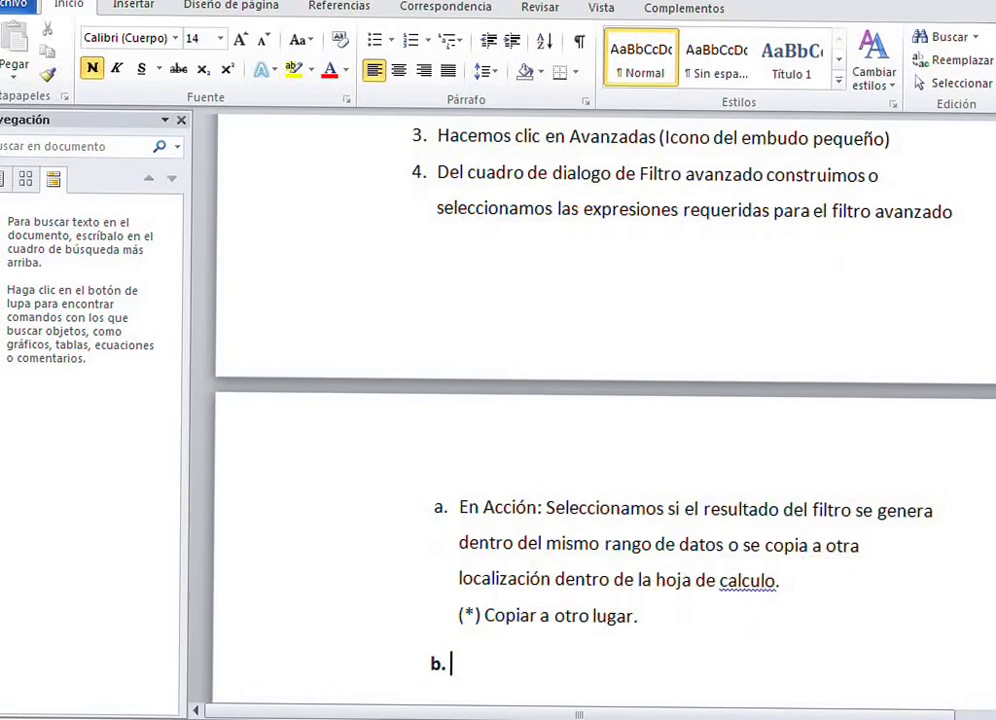
# Step: Write "En Rango de lista seleccionamos el área de datos (en nuestro caso" in regular weight after the b. label
pyautogui.hotkey('ctrl', 'n')
pyautogui.write('En')
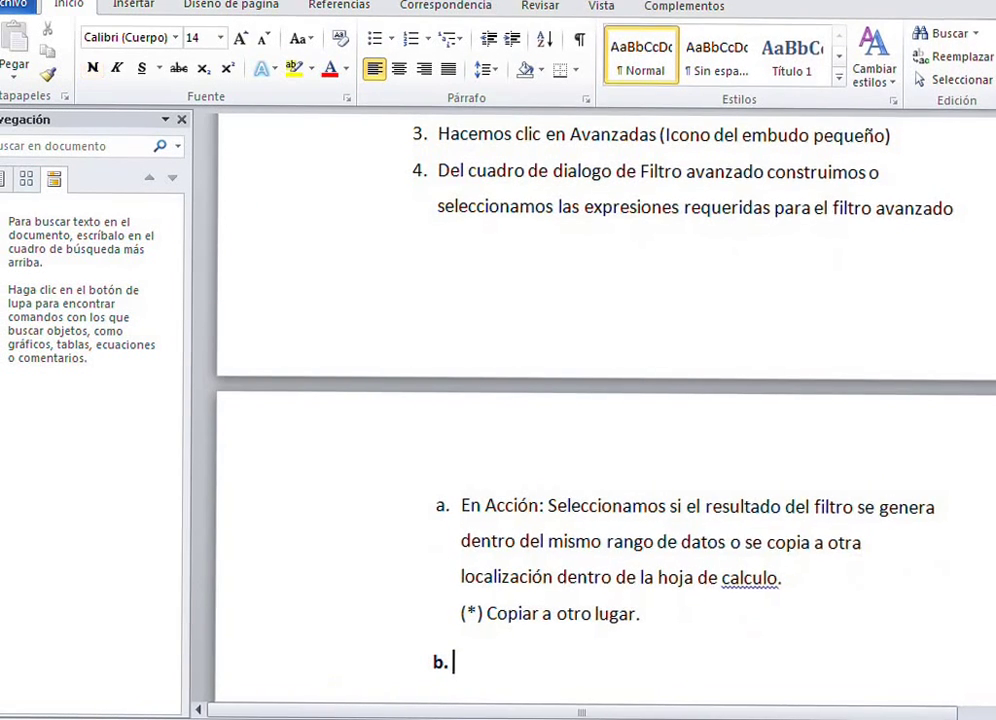
pyautogui.write(' RAn')
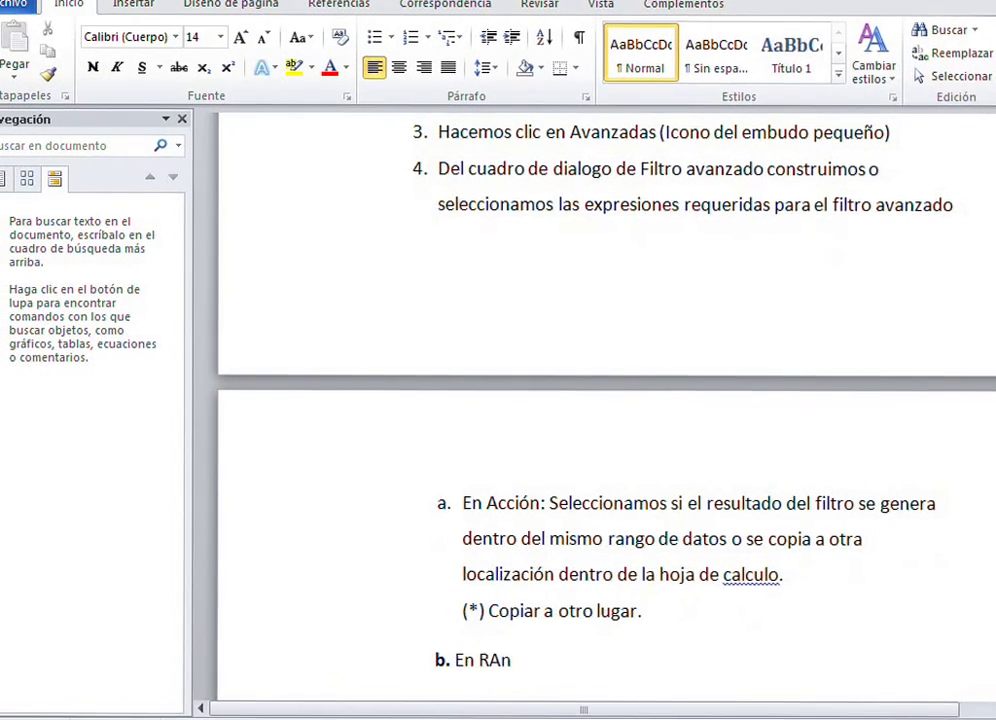
pyautogui.press('BackSpace')
pyautogui.press('BackSpace')
pyautogui.write('ango de l')
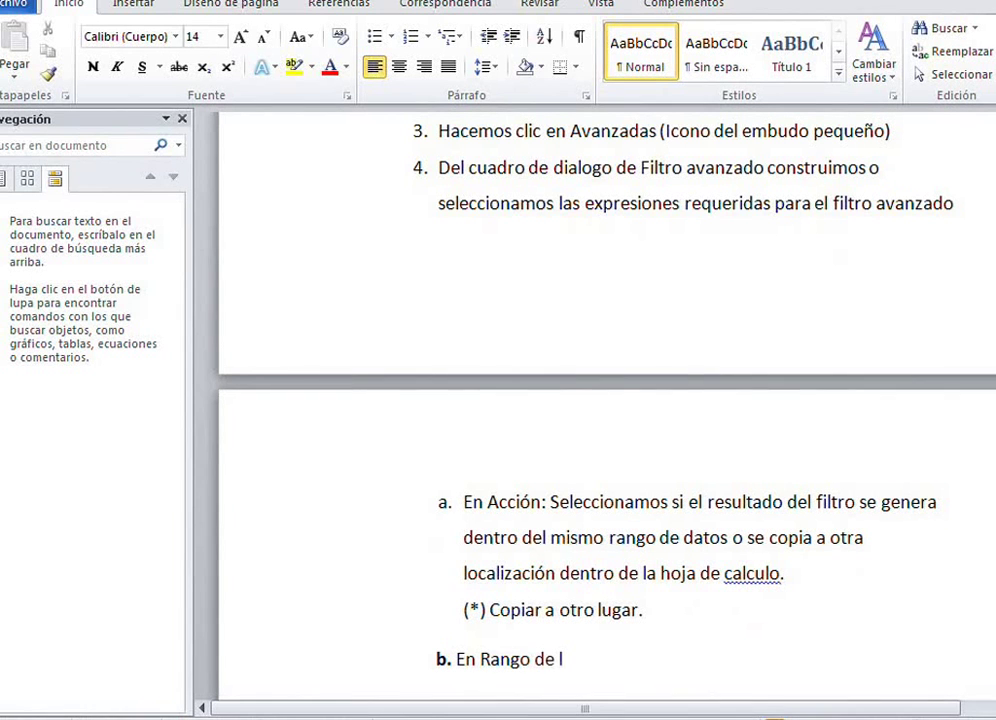
pyautogui.write('ista seleccionamo')
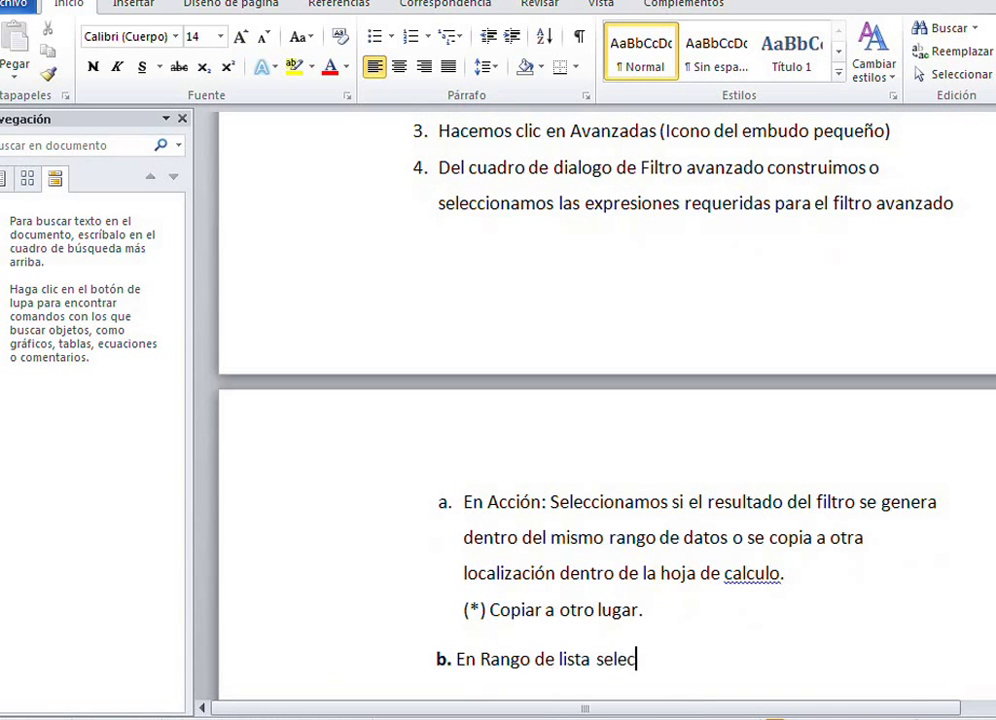
pyautogui.write('s el')
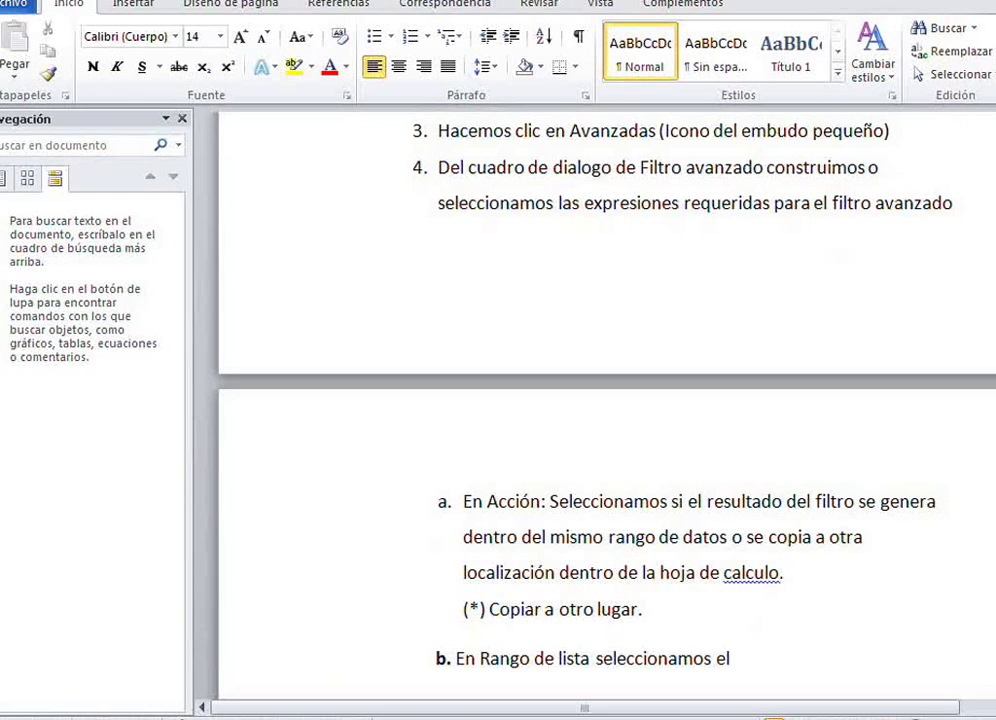
pyautogui.write(' aread')
pyautogui.press('BackSpace')
pyautogui.write('de datos ')
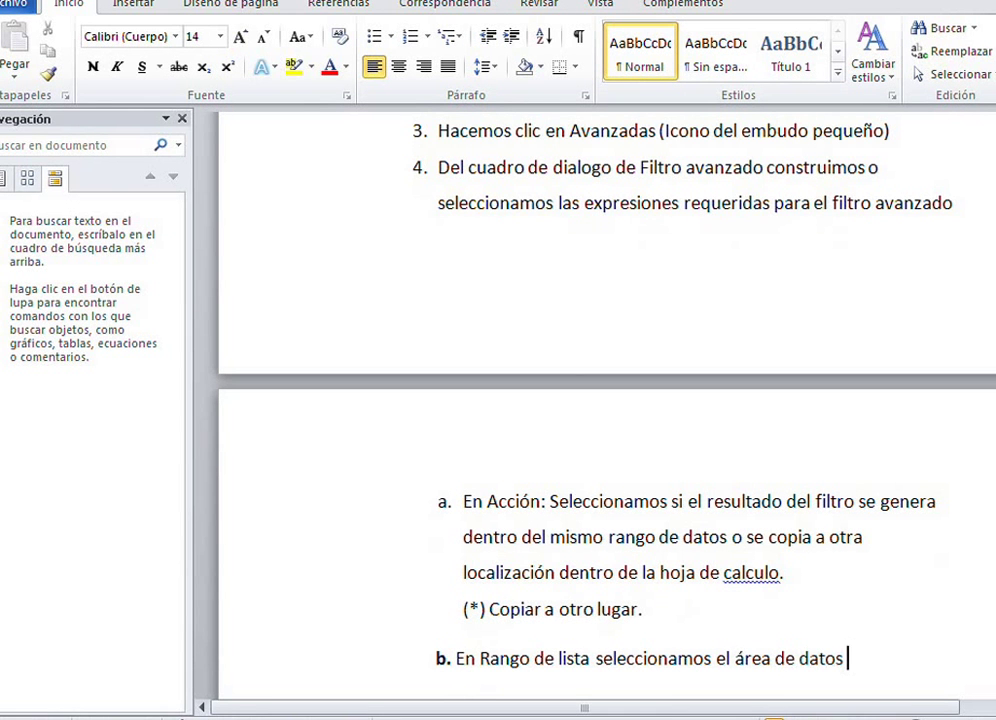
pyautogui.write('(en')
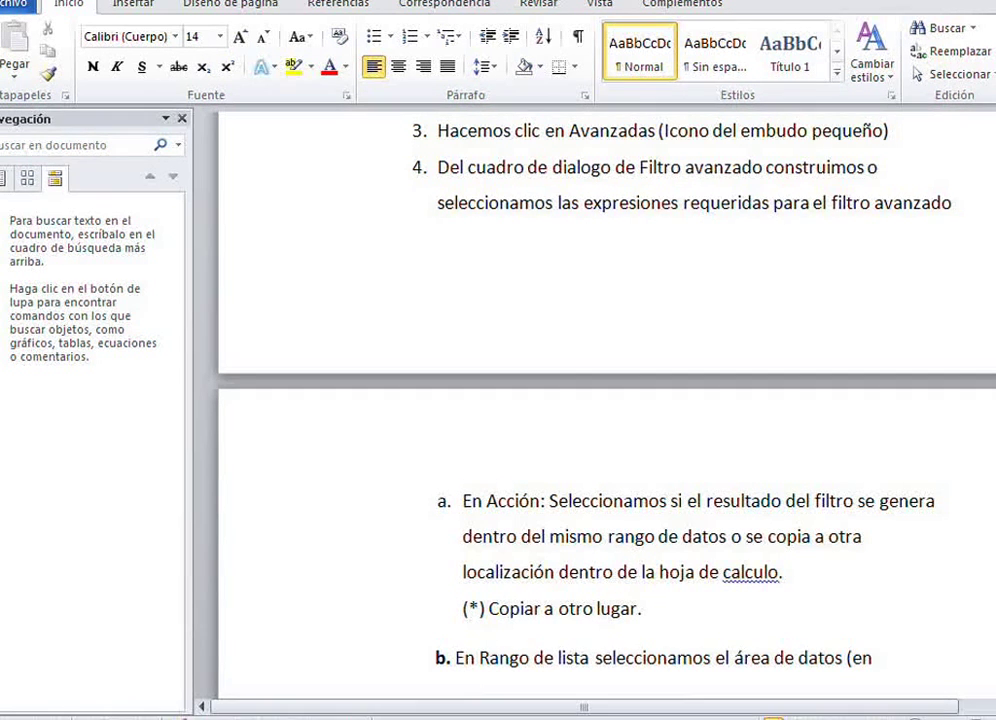
pyautogui.write(' nuestro caso')
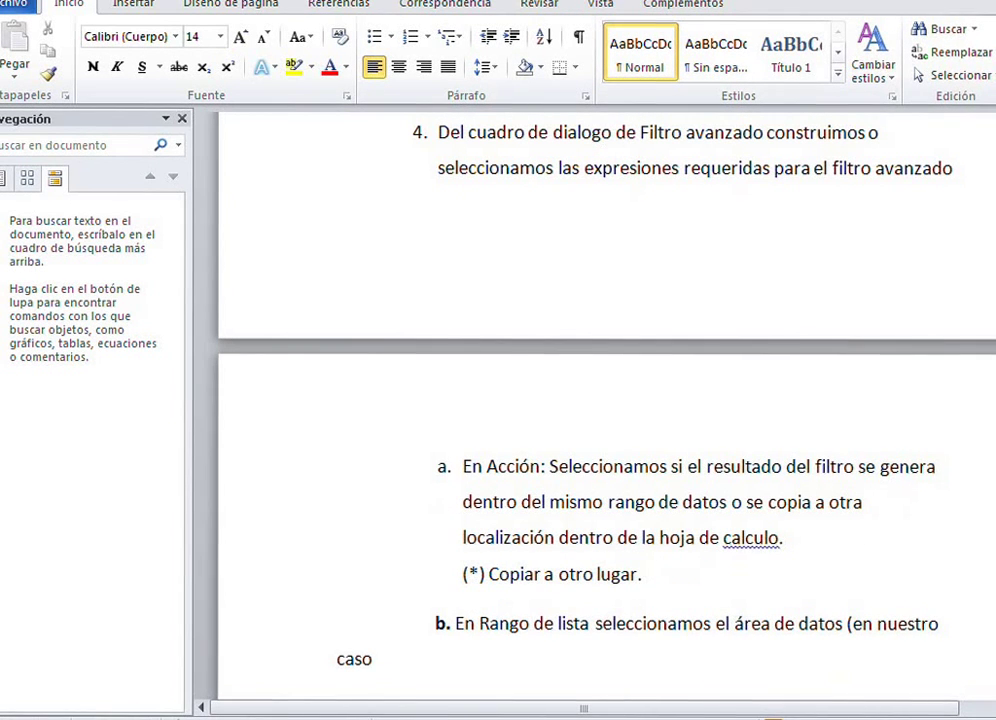
# Step: Try to align both lines of item b with the text of item a by changing their indentation
pyautogui.click(337, 659)
pyautogui.press('Tab')
pyautogui.press('Tab')
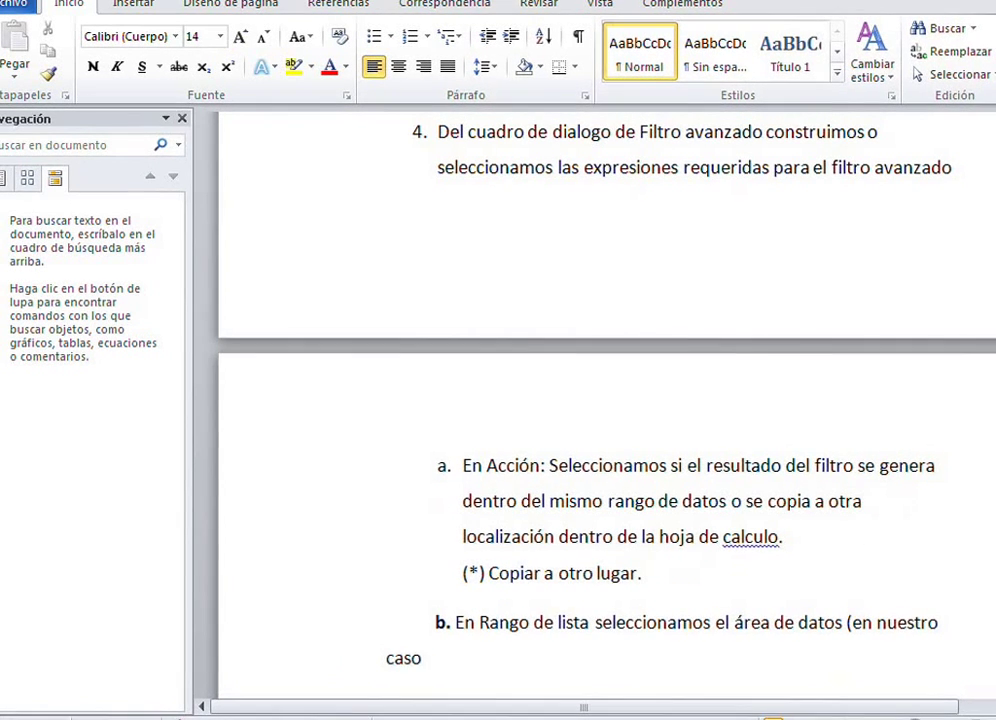
pyautogui.press('Tab')
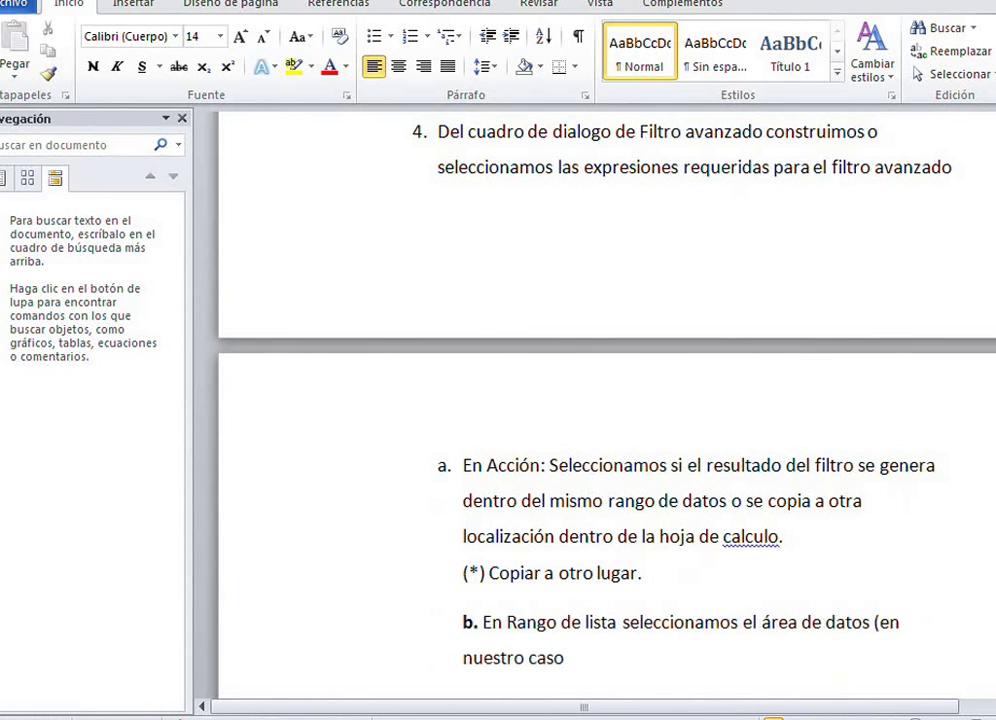
pyautogui.click(463, 622)
pyautogui.hotkey('shift', 'Tab')
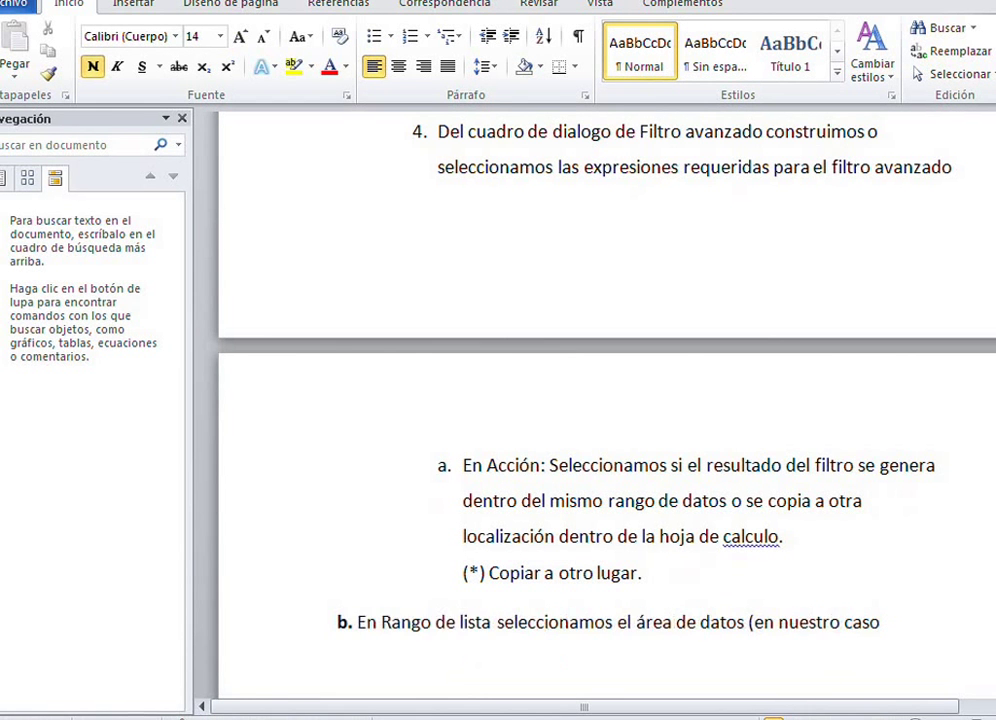
pyautogui.press('Tab')
pyautogui.press('Tab')
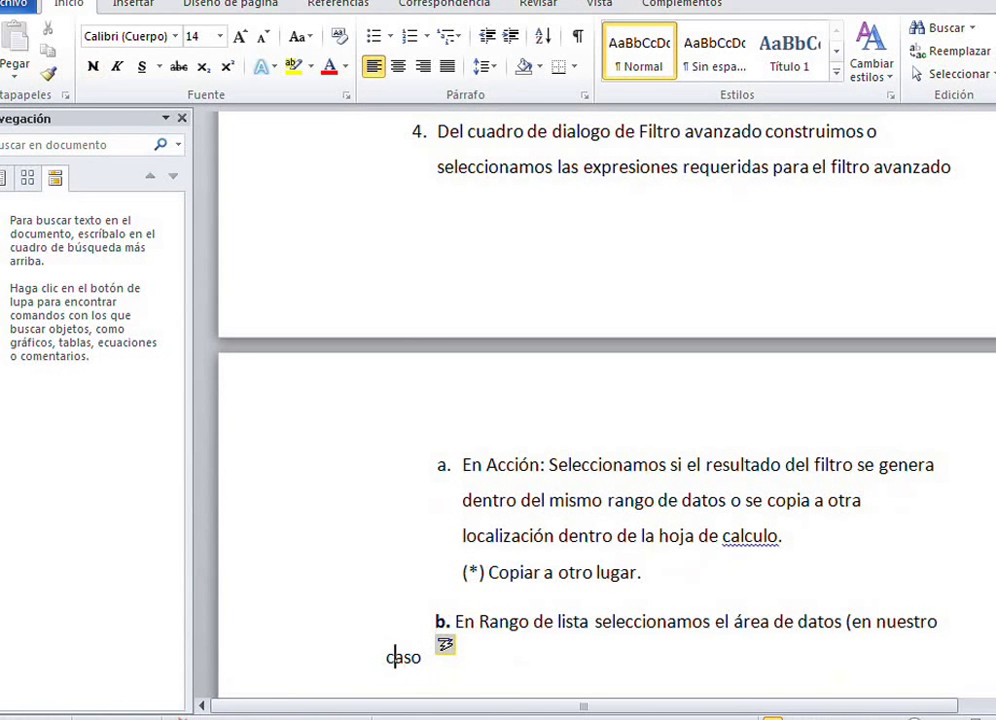
pyautogui.click(388, 657)
pyautogui.press('Tab')
pyautogui.press('Tab')
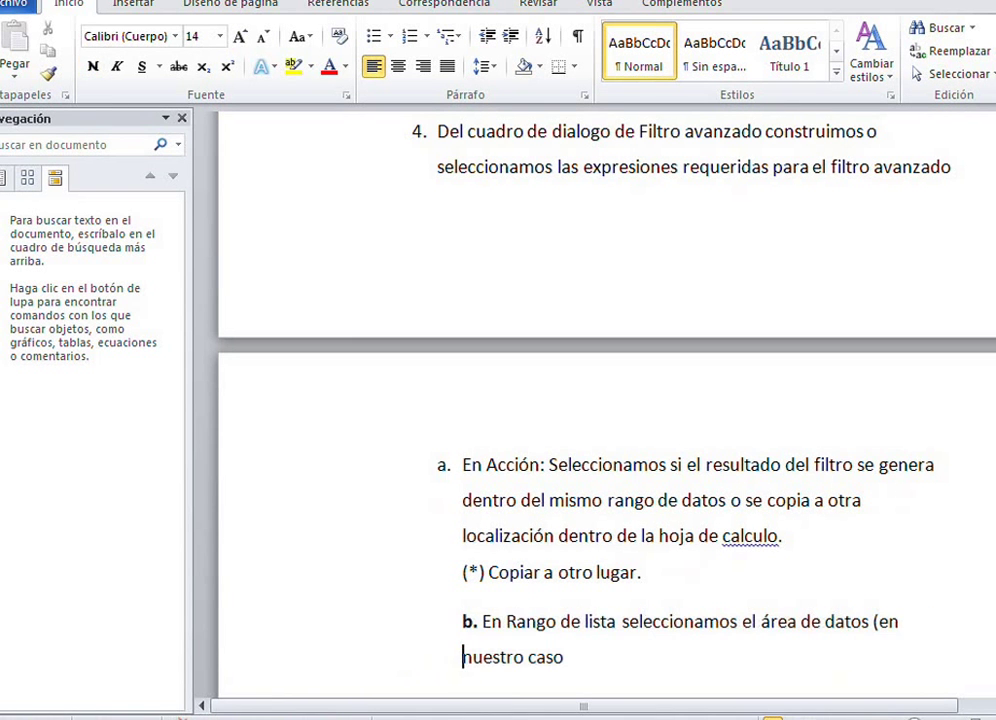
# Step: Undo the last indentation changes made to item b
pyautogui.hotkey('ctrl', 'z')
pyautogui.hotkey('ctrl', 'z')
pyautogui.hotkey('ctrl', 'z')
pyautogui.hotkey('ctrl', 'z')
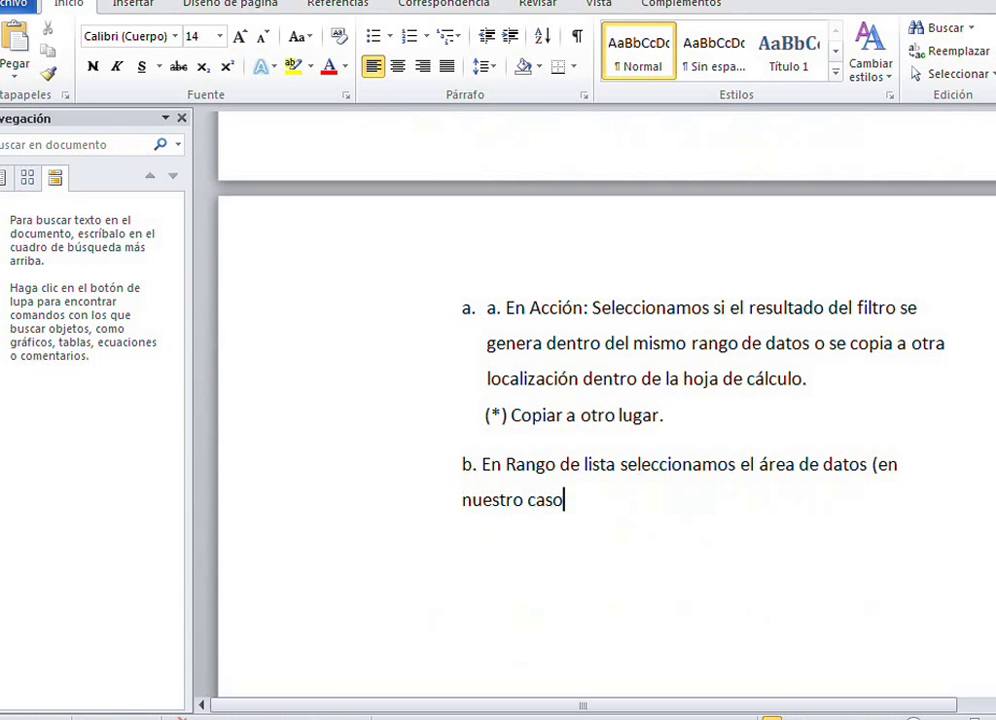
# Step: Continue item b after "en nuestro caso" with "seleccionamos ($A$1:$I$3064)"
pyautogui.write('seleccio')
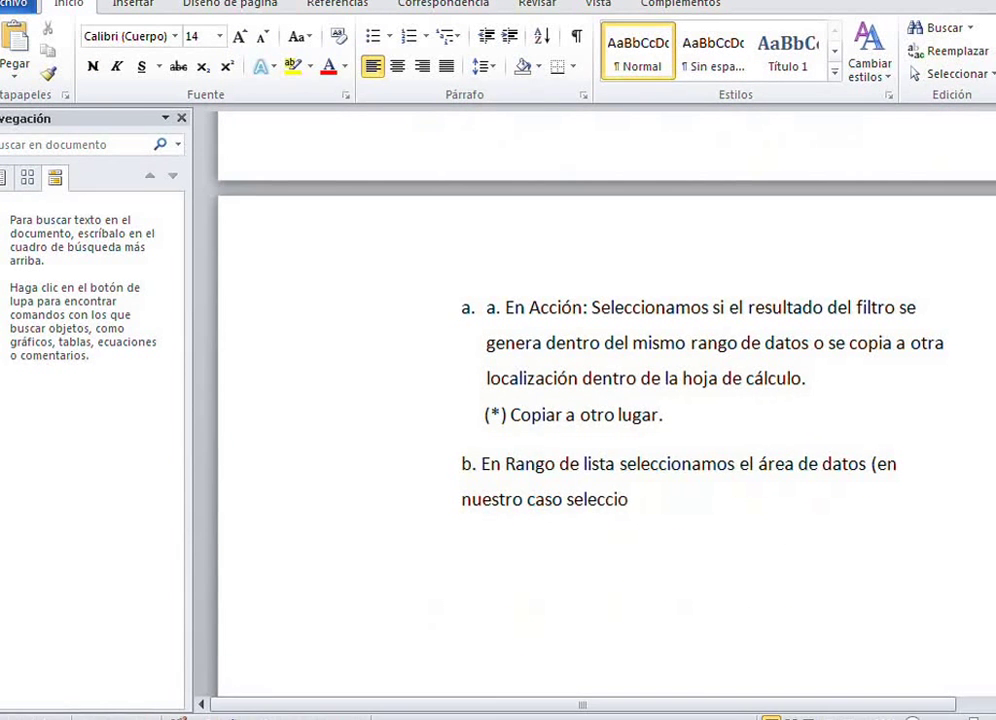
pyautogui.write('namos ($')
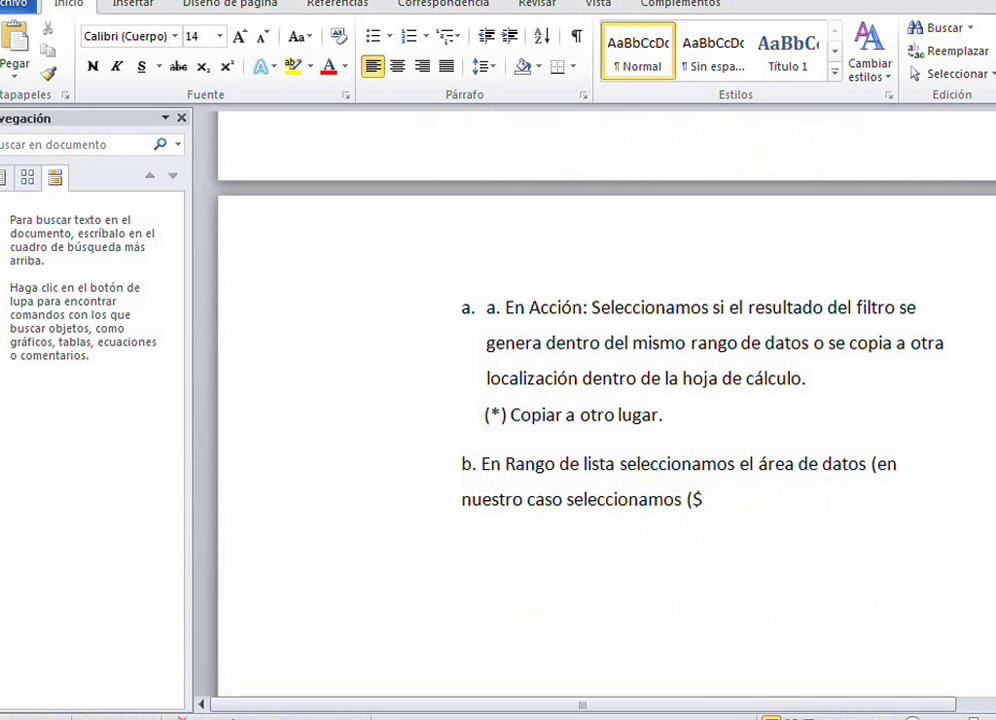
pyautogui.write('A')
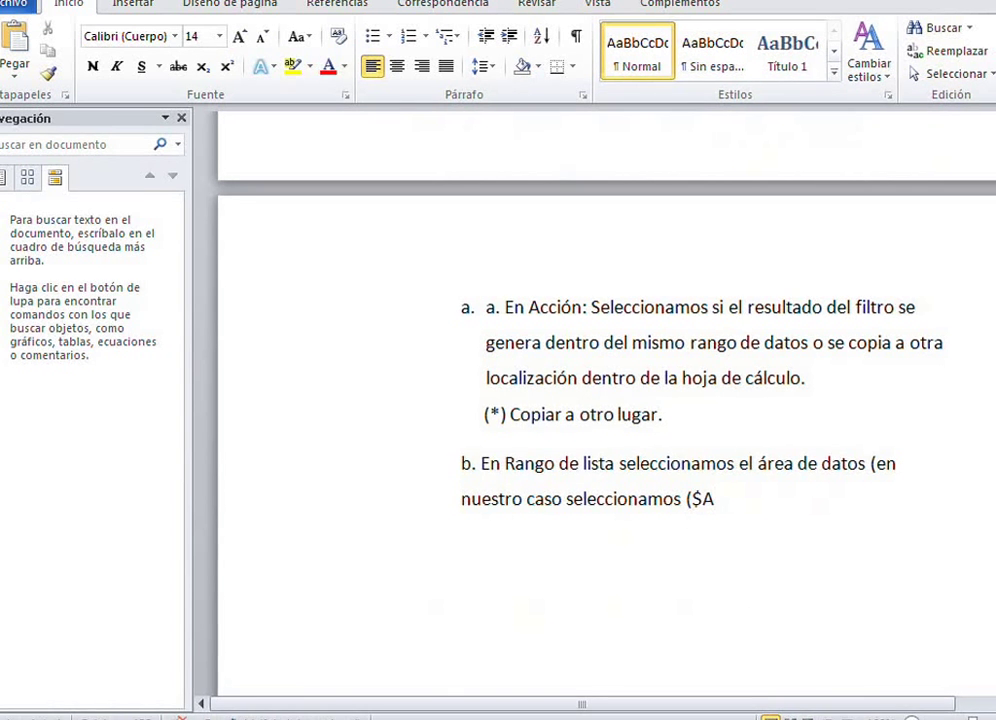
pyautogui.write('$1:')
pyautogui.press('BackSpace')
pyautogui.write('$I$30')
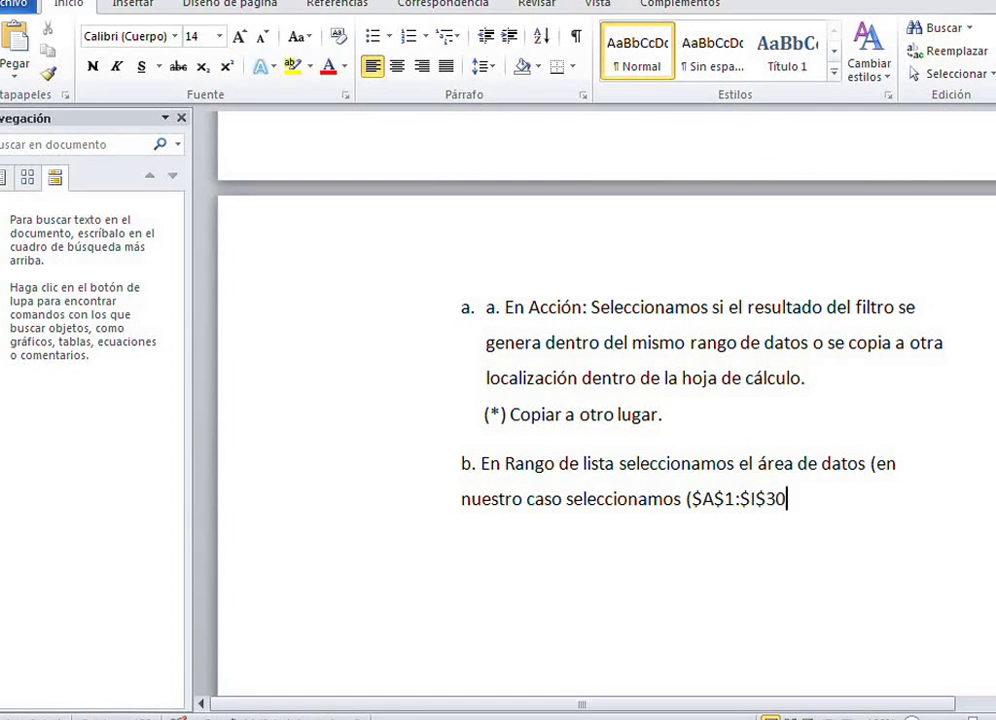
pyautogui.write('64)')
# Step: Check the advanced filter dialog in Excel, return to Word and begin a new item reading "c. En Rango de criterios"
pyautogui.hotkey('alt', 'Tab')
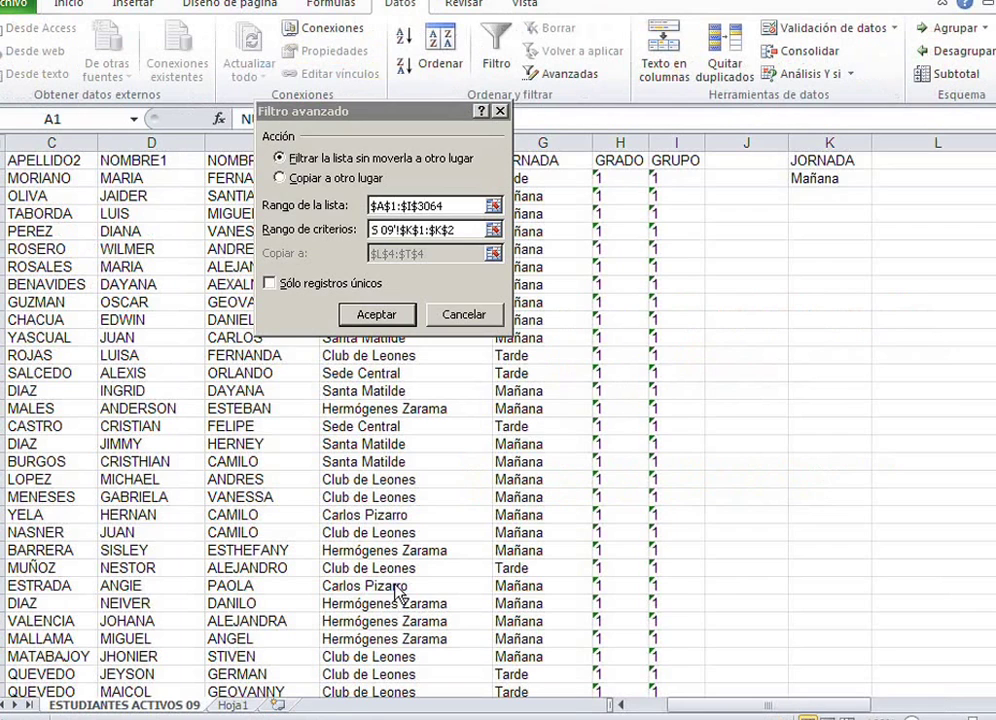
pyautogui.hotkey('alt', 'Tab')
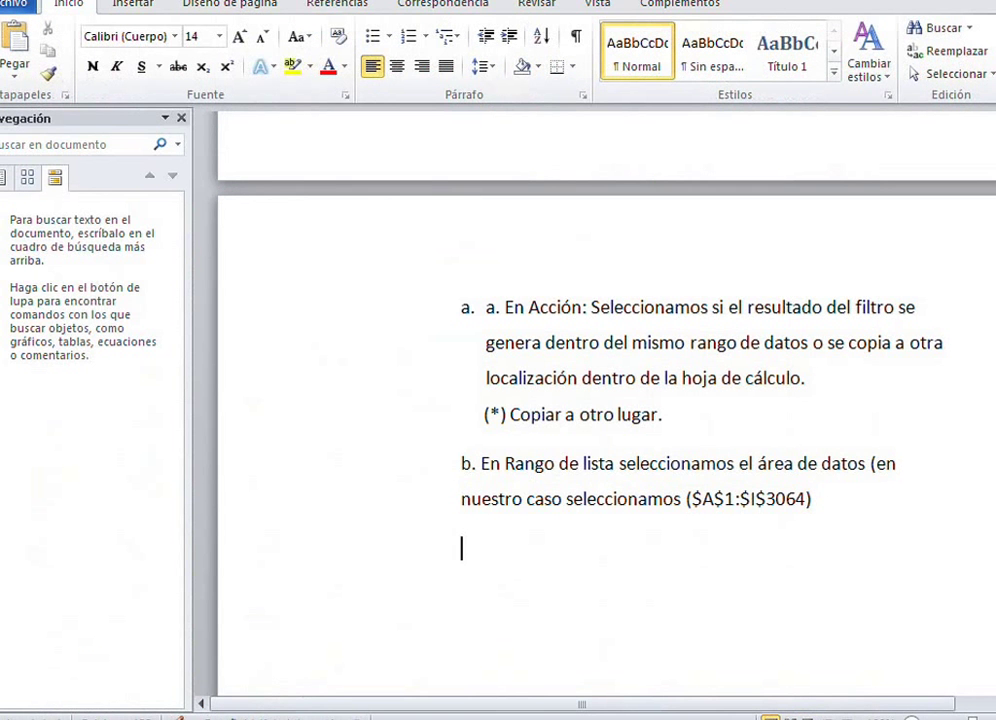
pyautogui.write('C')
pyautogui.press('BackSpace')
pyautogui.write('c. Sele')
pyautogui.press('BackSpace')
pyautogui.press('BackSpace')
pyautogui.write('En Rango de cir')
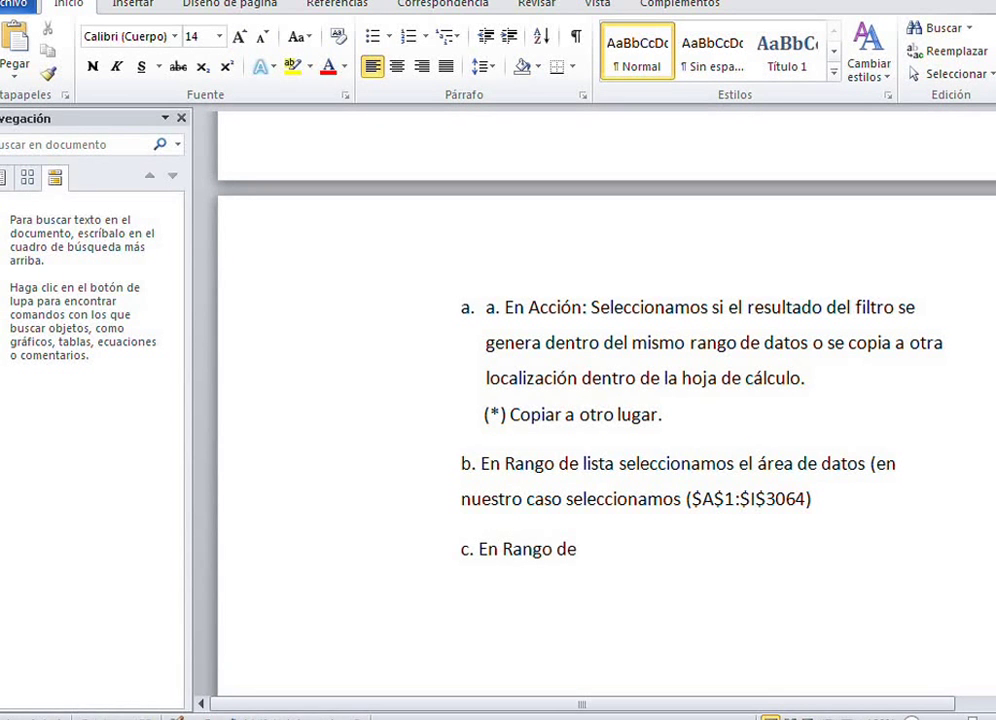
pyautogui.press('BackSpace')
pyautogui.press('BackSpace')
pyautogui.write('ri')
pyautogui.press('BackSpace')
pyautogui.write('tr')
pyautogui.press('BackSpace')
pyautogui.write('erios sel')
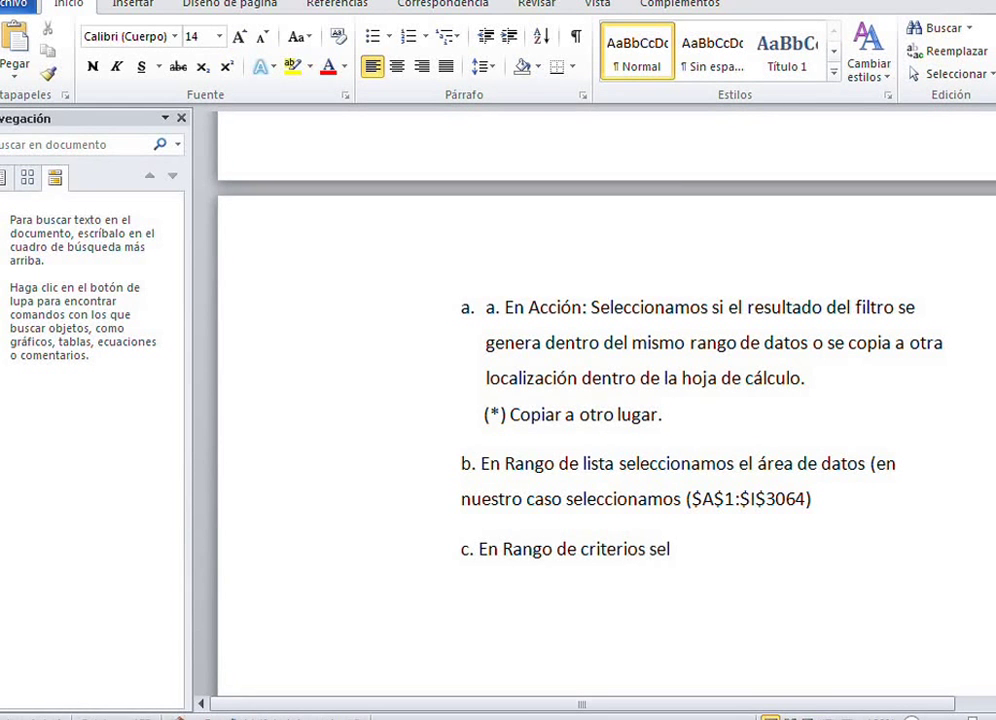
# Step: Continue item c with "seleccionamos el área donde se", correcting the typing mistakes
pyautogui.write('eccuiio')
pyautogui.press('BackSpace')
pyautogui.press('BackSpace')
pyautogui.press('BackSpace')
pyautogui.write('ionam')
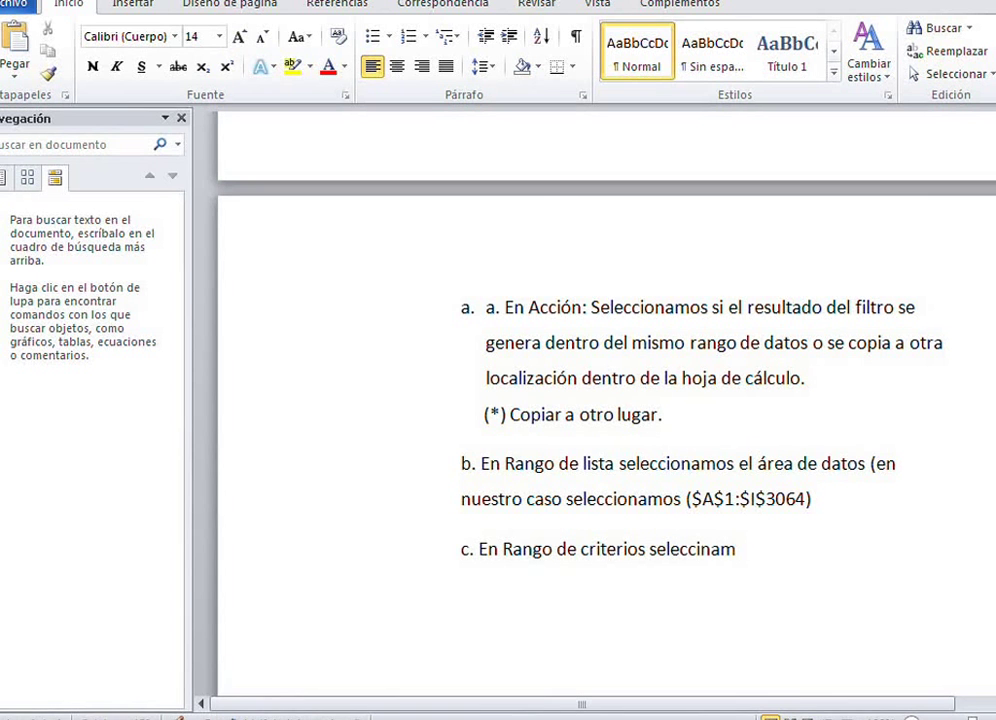
pyautogui.write('os')
pyautogui.press('BackSpace')
pyautogui.press('BackSpace')
pyautogui.press('BackSpace')
pyautogui.press('BackSpace')
pyautogui.press('BackSpace')
pyautogui.press('BackSpace')
pyautogui.write('ionamos el a')
pyautogui.write('rea d')
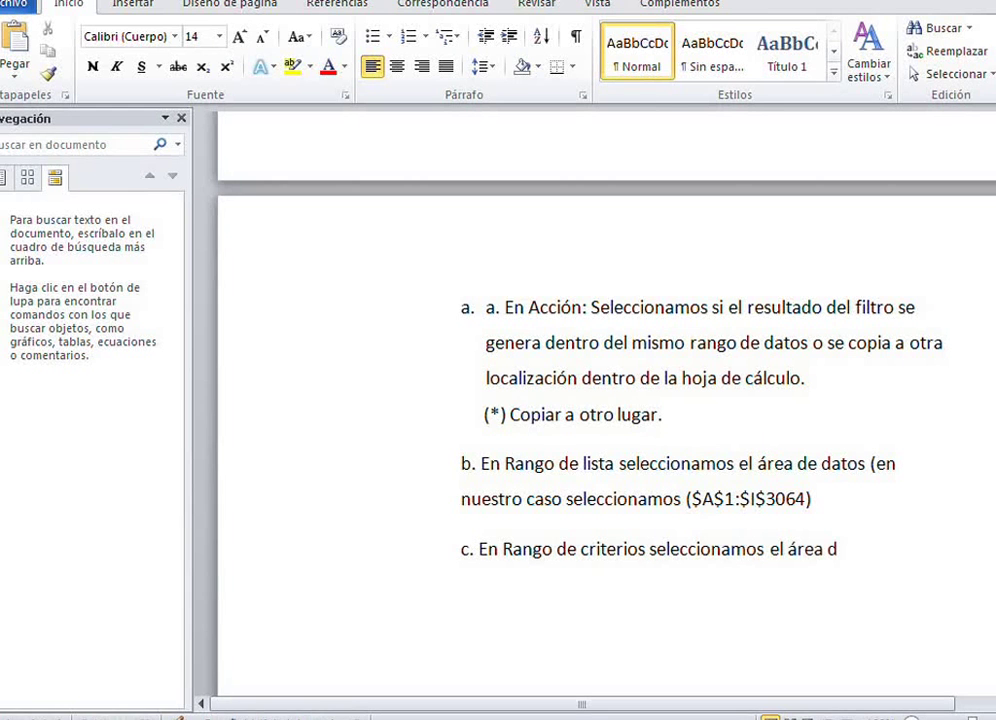
pyautogui.write('onde se ')
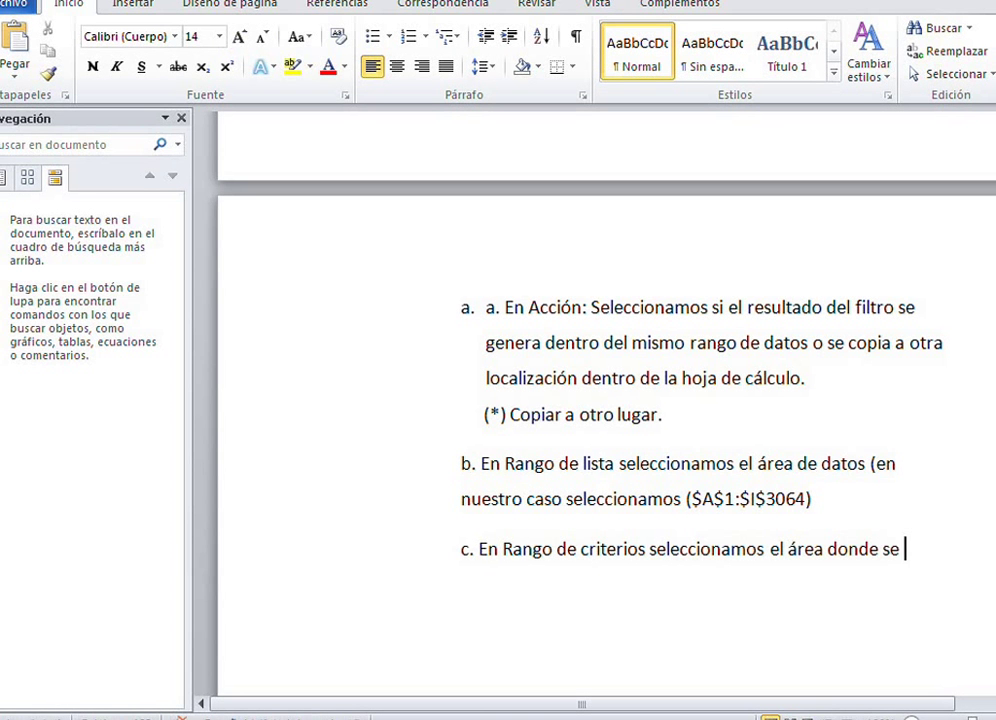
# Step: Extend item c with "encuentran las condiciones para el", correcting the misspelled words
pyautogui.write('encuent')
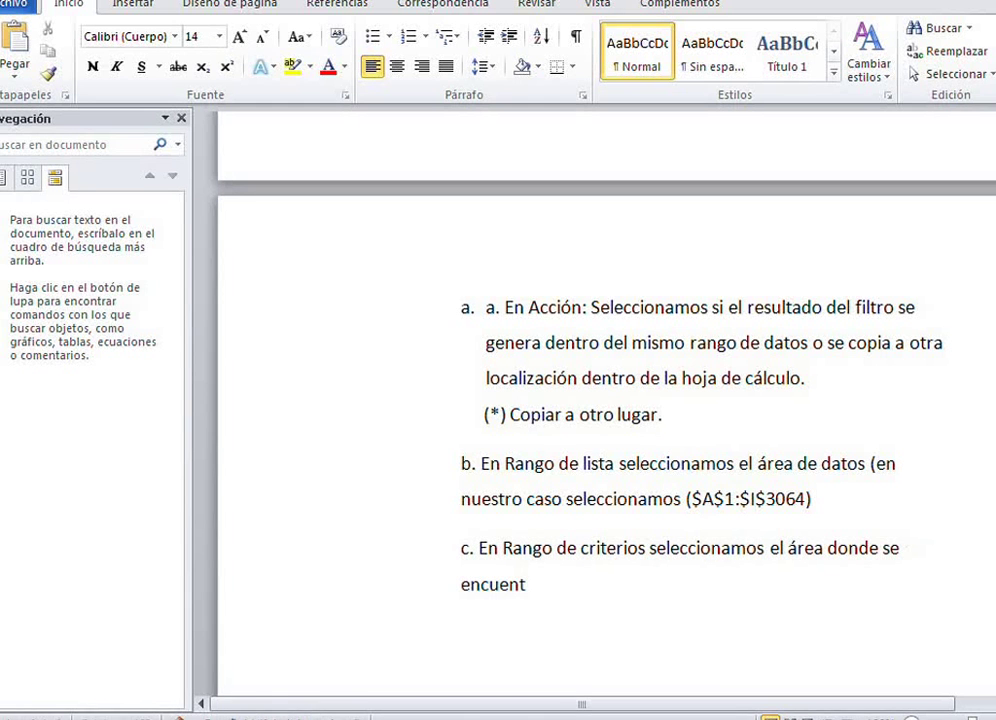
pyautogui.write('ran la socn')
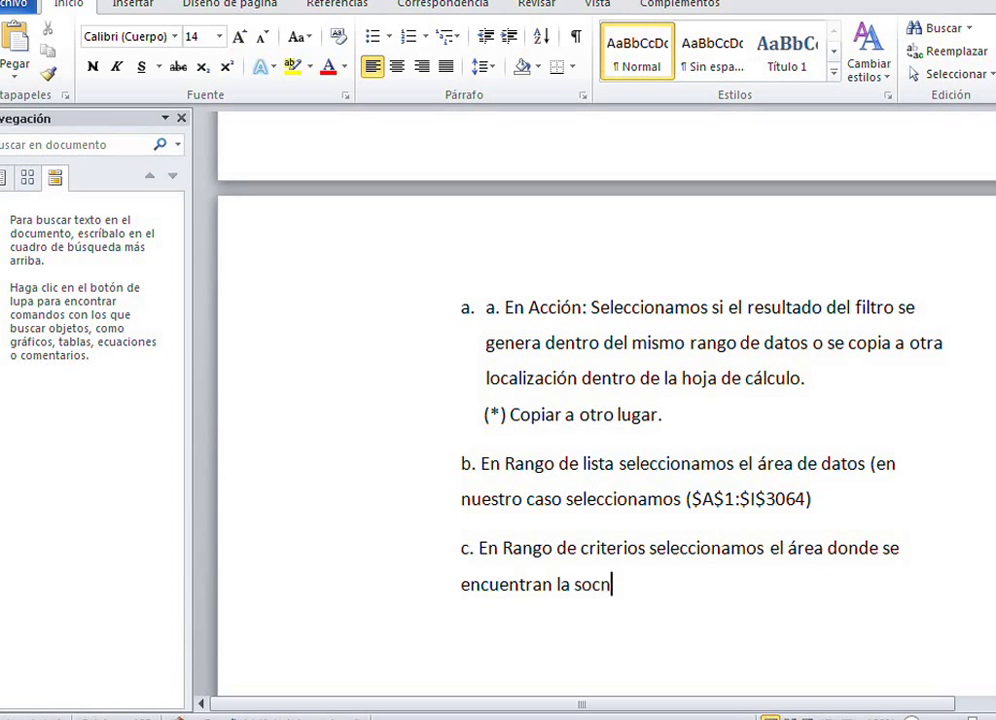
pyautogui.press('BackSpace')
pyautogui.press('BackSpace')
pyautogui.press('BackSpace')
pyautogui.press('BackSpace')
pyautogui.press('BackSpace')
pyautogui.write('s condicionae')
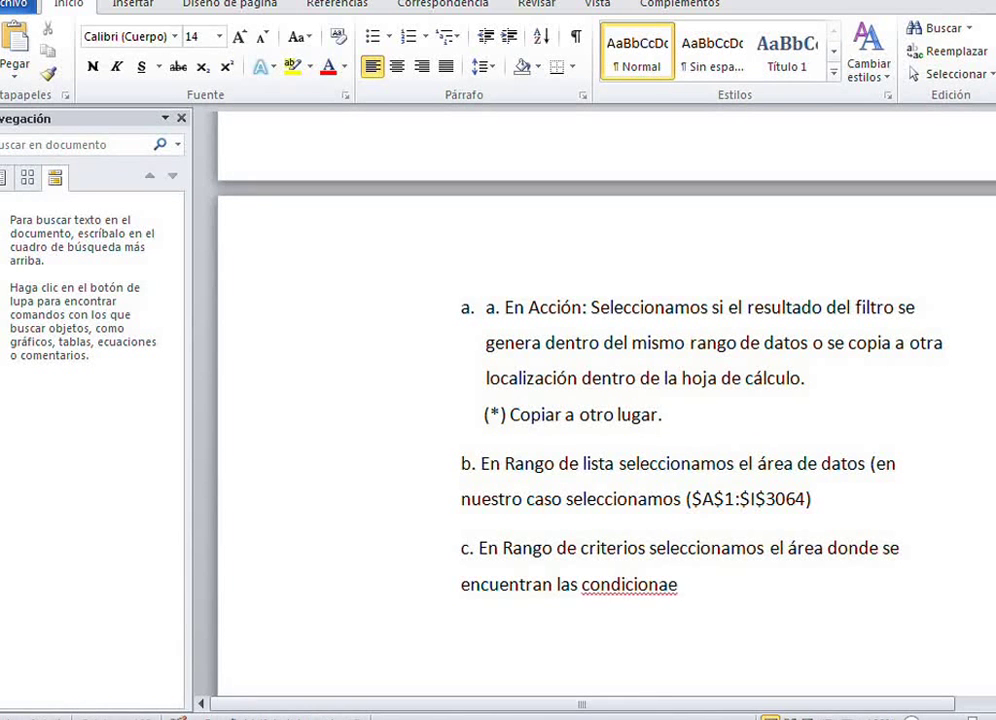
pyautogui.press('BackSpace')
pyautogui.press('BackSpace')
pyautogui.press('BackSpace')
pyautogui.write('es para el')
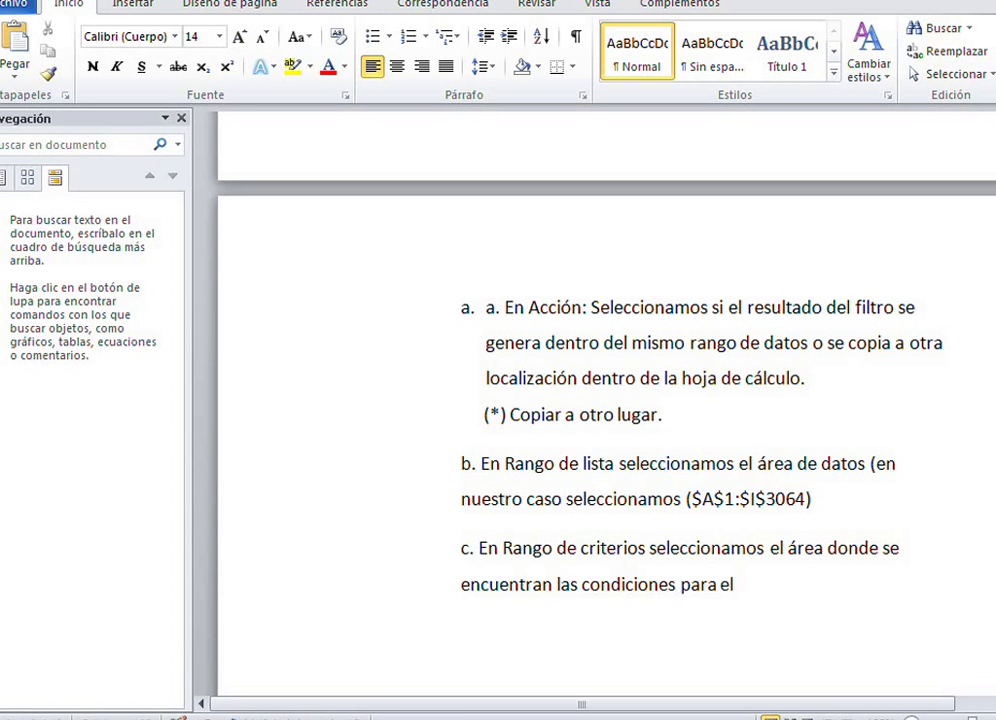
# Step: Complete item c after "condiciones para el" with "filtro ($K$1:$K$2)"
pyautogui.write(' filtro (')
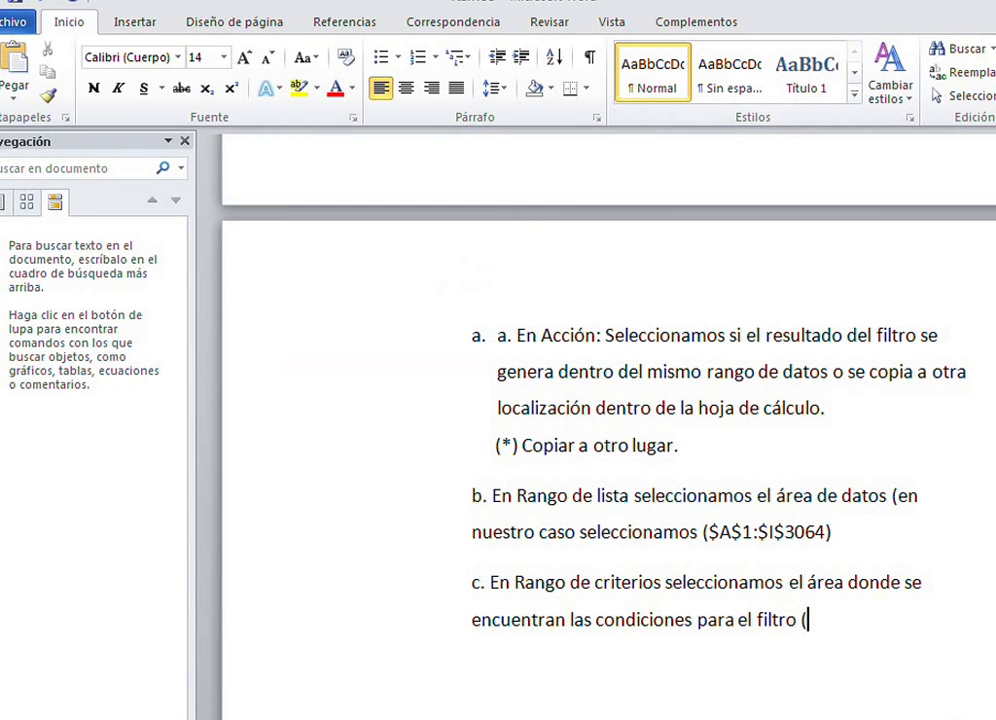
pyautogui.write('$')
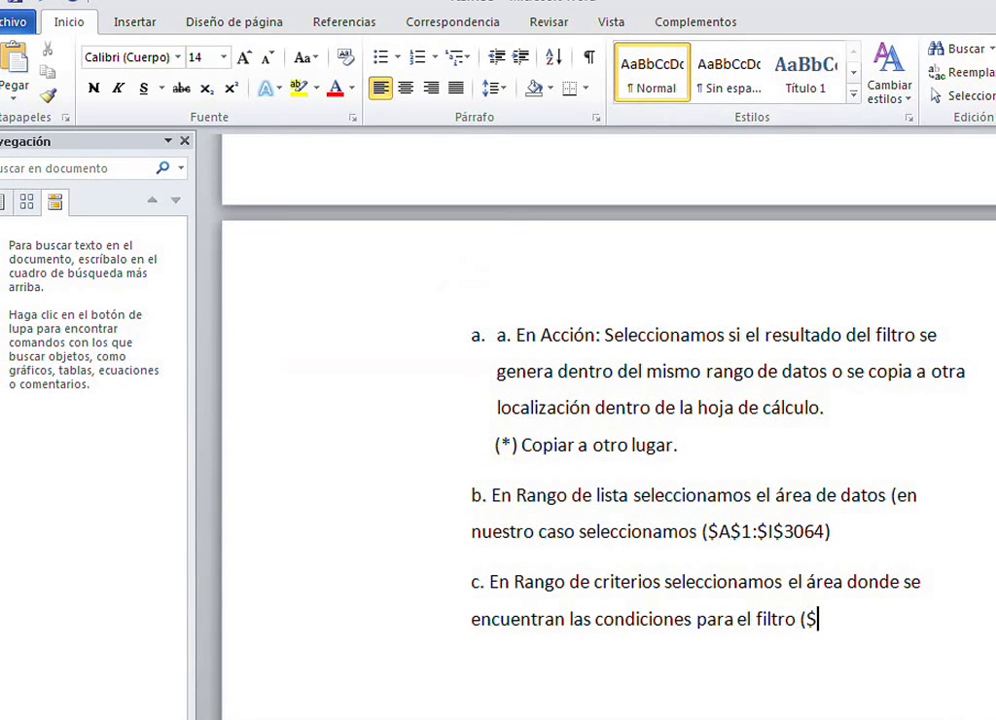
pyautogui.write('K$1:')
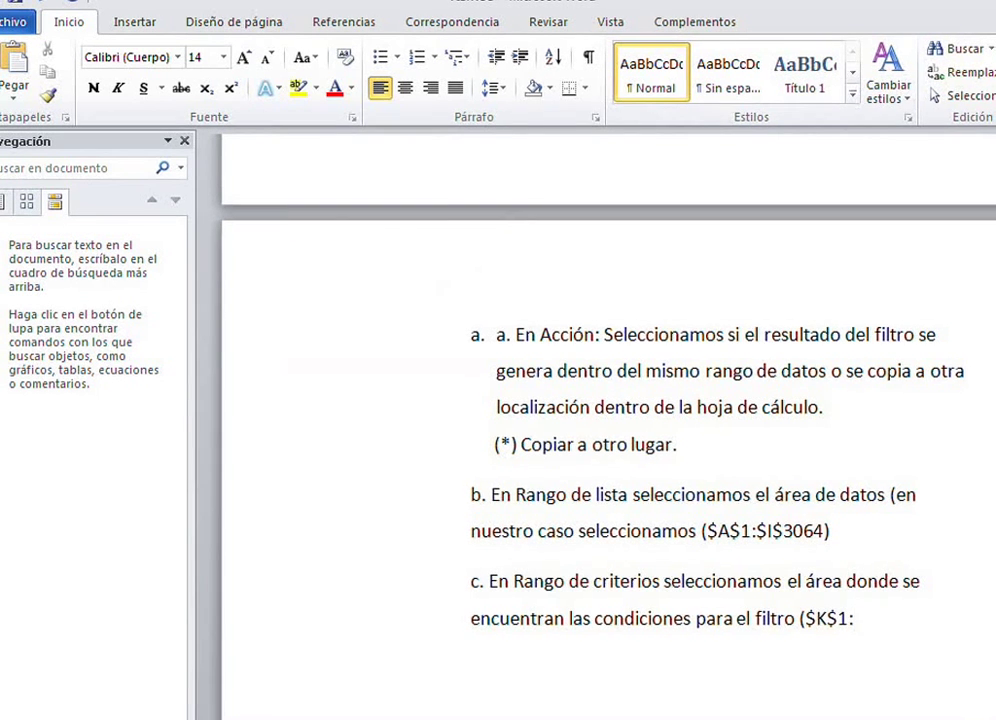
pyautogui.write('$K$2)')
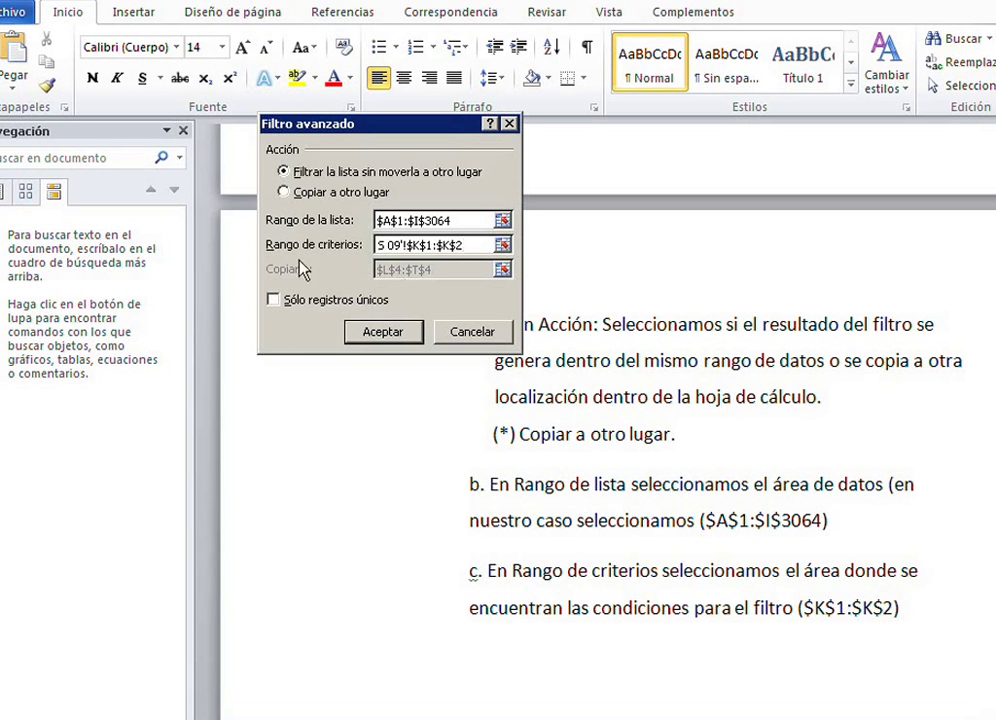
# Step: Toggle the advanced filter's action between its two options to demonstrate the Copiar a field, ending on Copiar a otro lugar
pyautogui.click(288, 193)
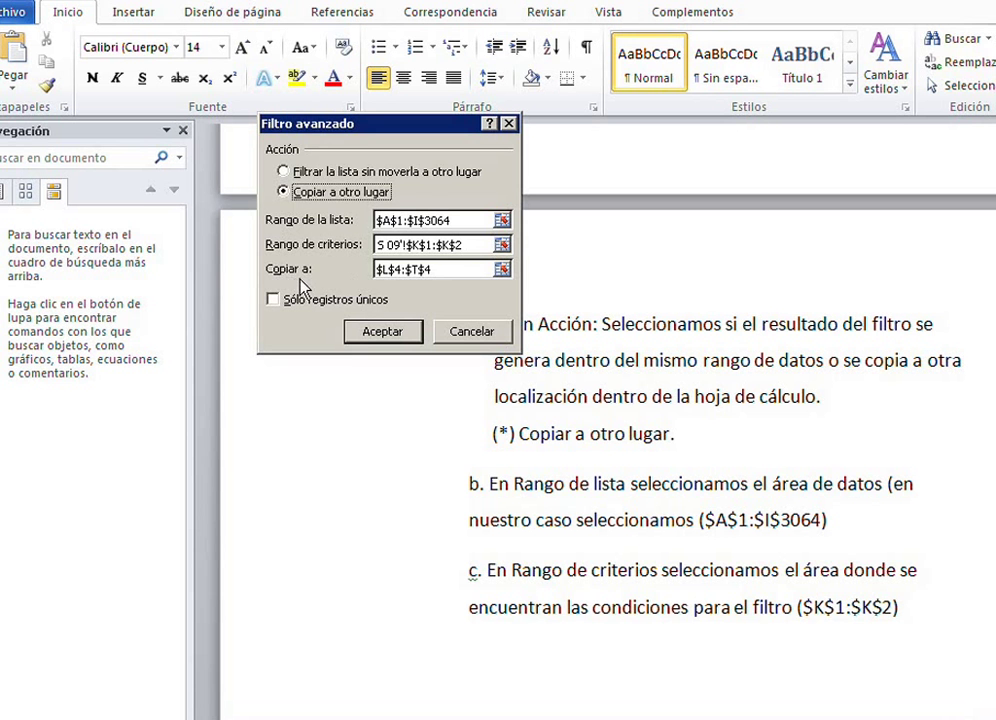
pyautogui.click(301, 173)
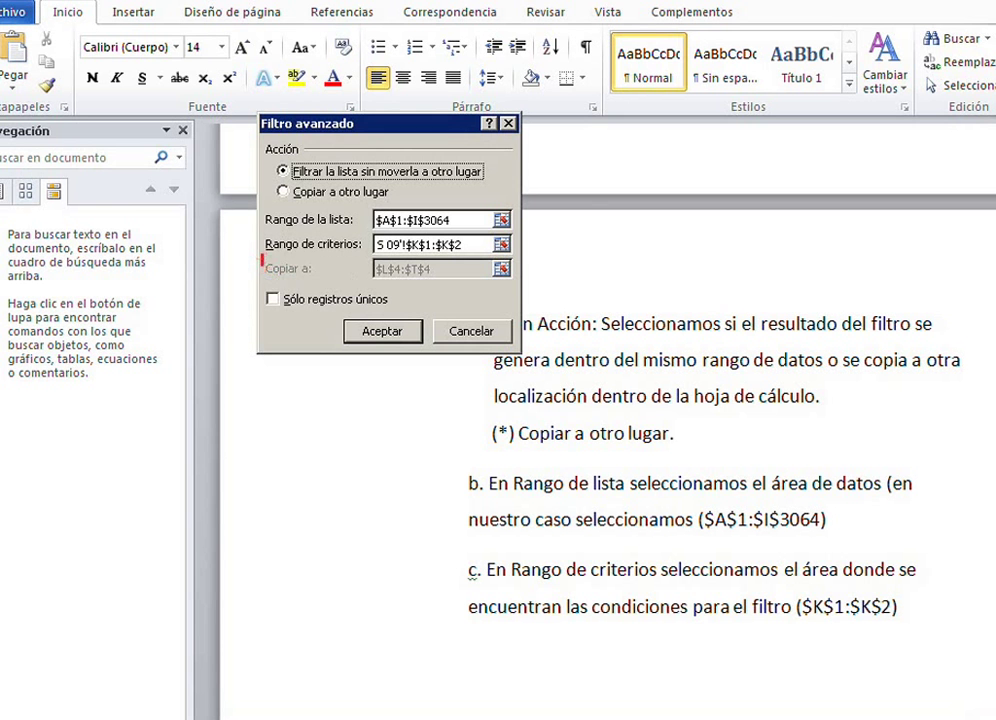
pyautogui.moveTo(262, 257)
pyautogui.mouseDown()
pyautogui.moveTo(313, 280)
pyautogui.moveTo(365, 280)
pyautogui.mouseUp()
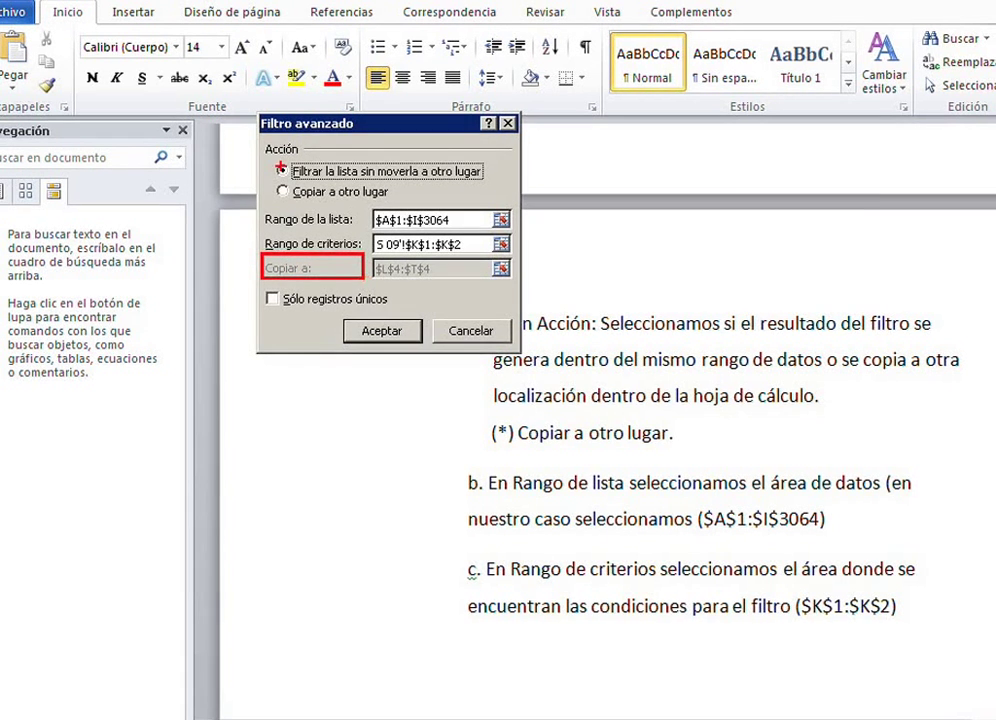
pyautogui.press('Escape')
pyautogui.click(285, 194)
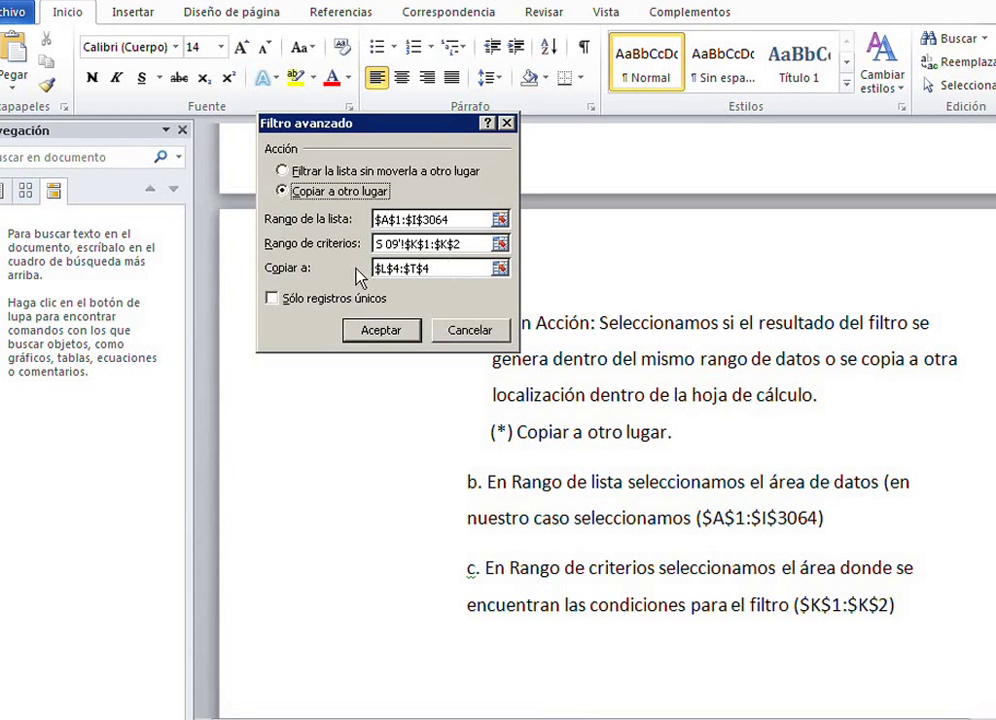
# Step: Return to the document, end item c with a period and begin a new item reading "d. En copiar a:"
pyautogui.click(903, 605)
pyautogui.write('.')
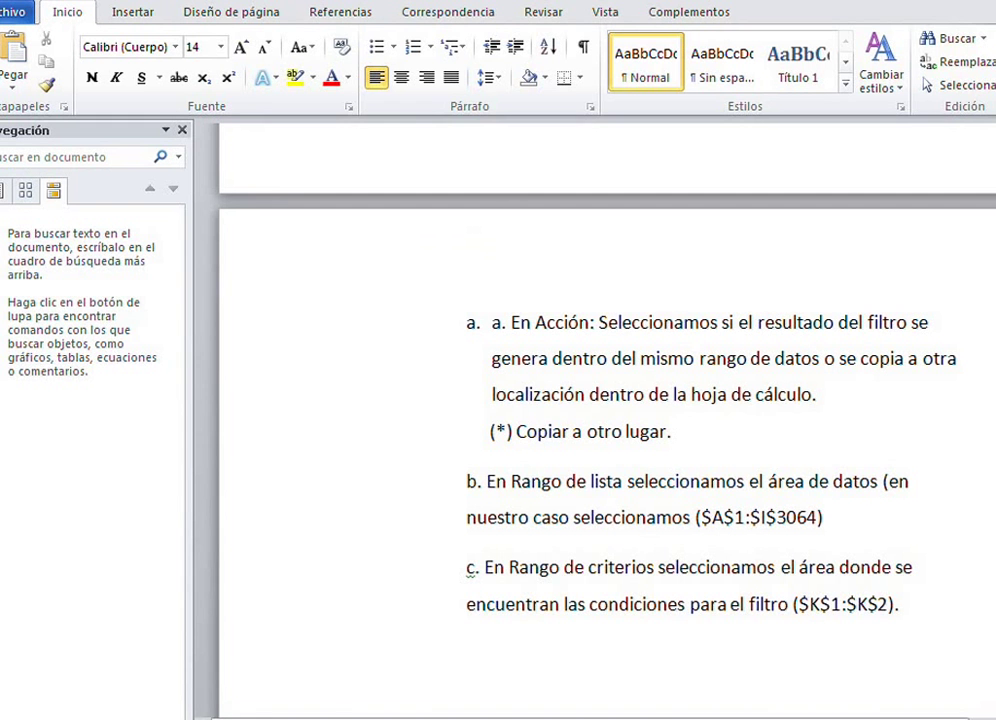
pyautogui.press('Return')
pyautogui.write('D')
pyautogui.press('BackSpace')
pyautogui.write('d. E')
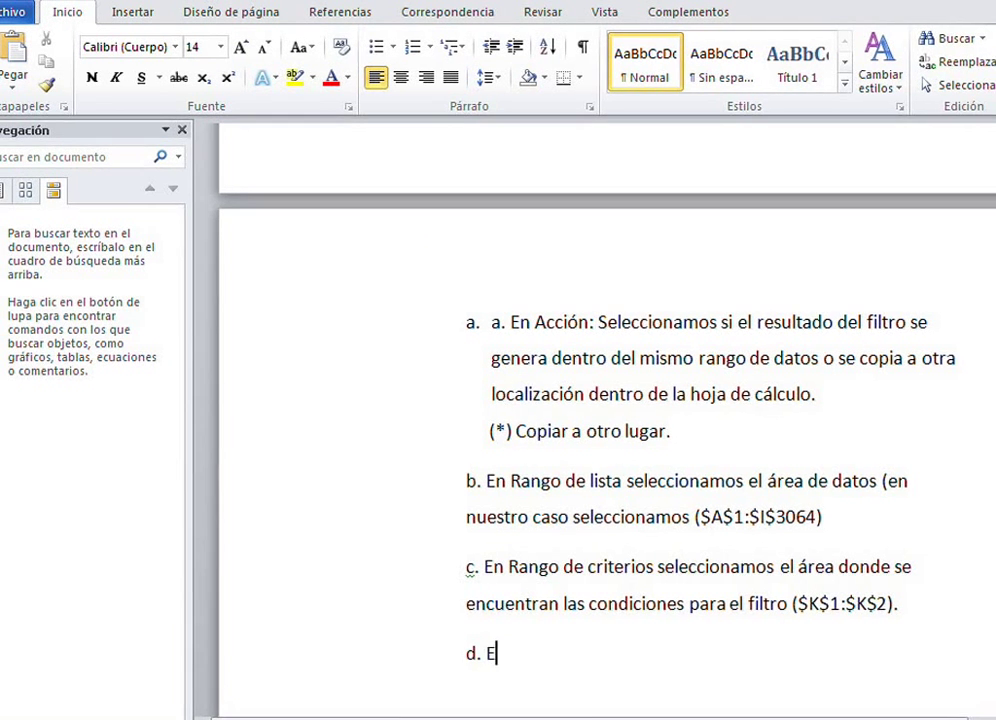
pyautogui.write('n copiar a')
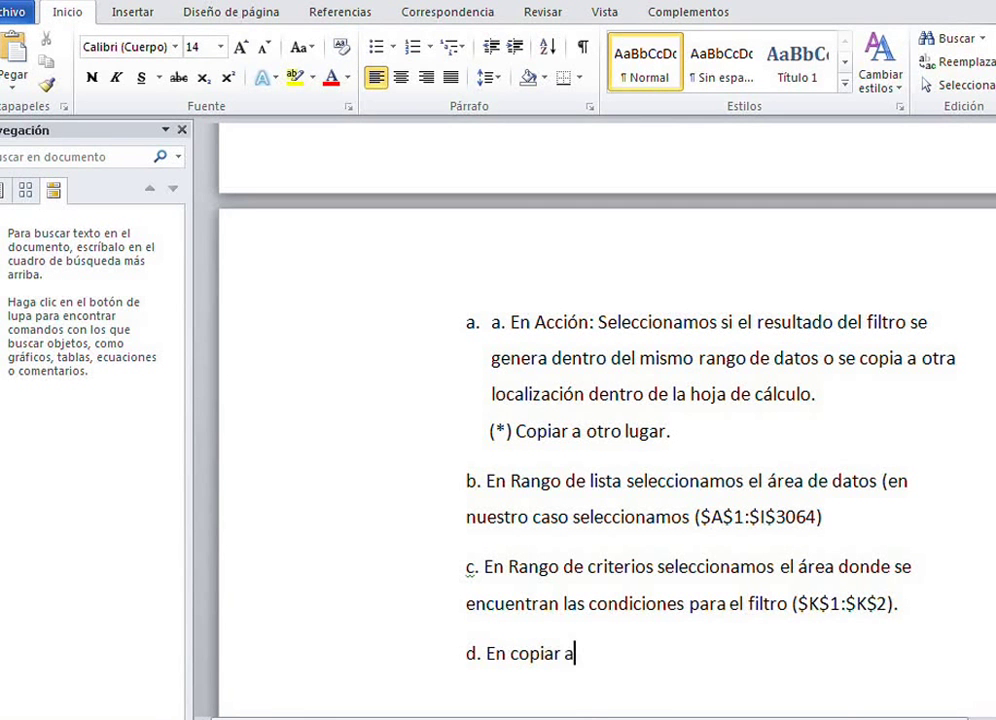
pyautogui.write(':')
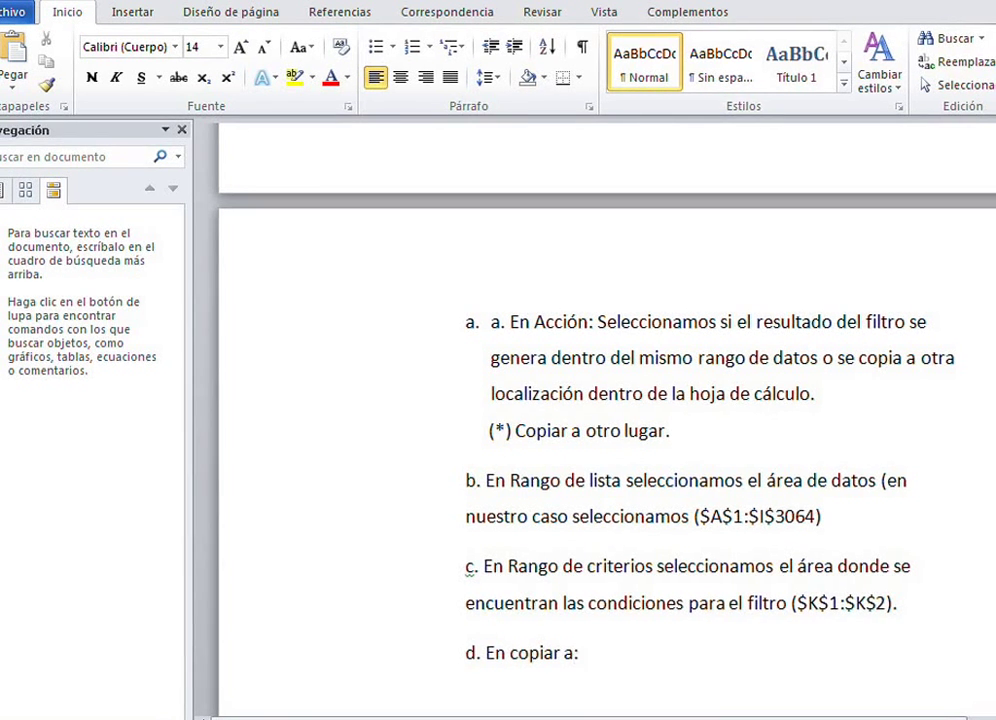
# Step: Continue item d with "Seleccionamos la primera celda del rango del área de resultados"
pyautogui.write(' Selecciona')
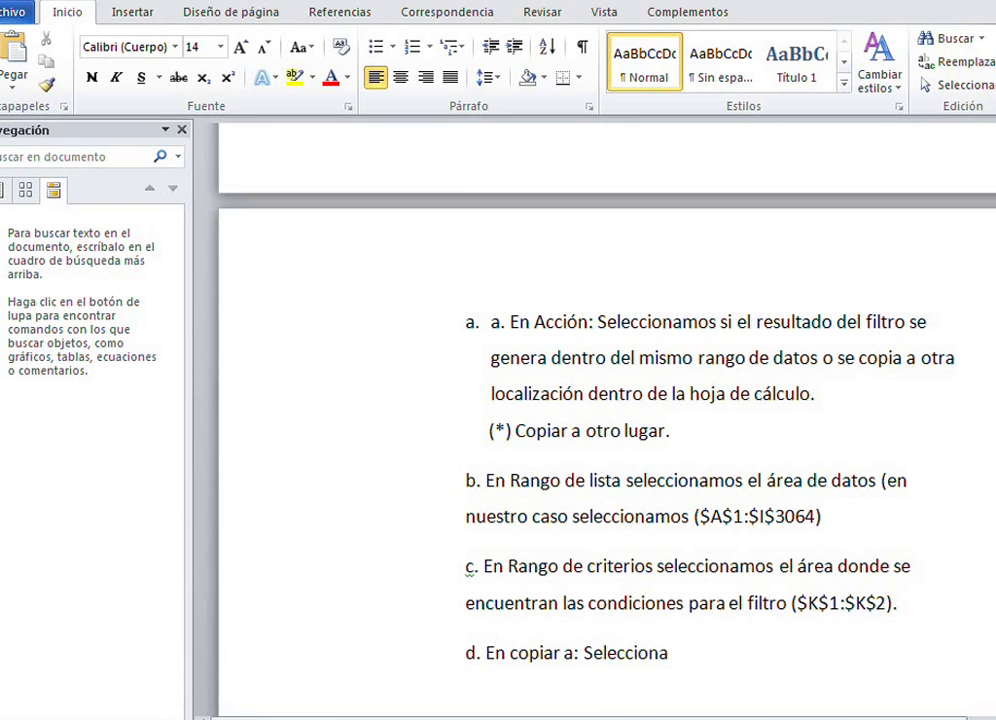
pyautogui.write('mos la primer')
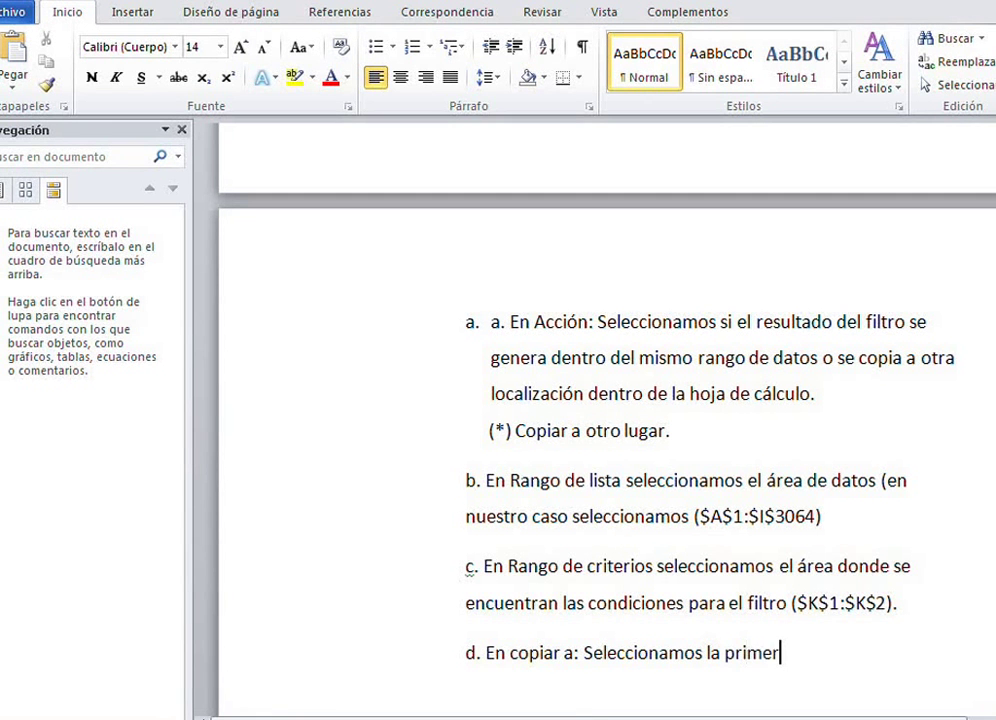
pyautogui.write('a celda')
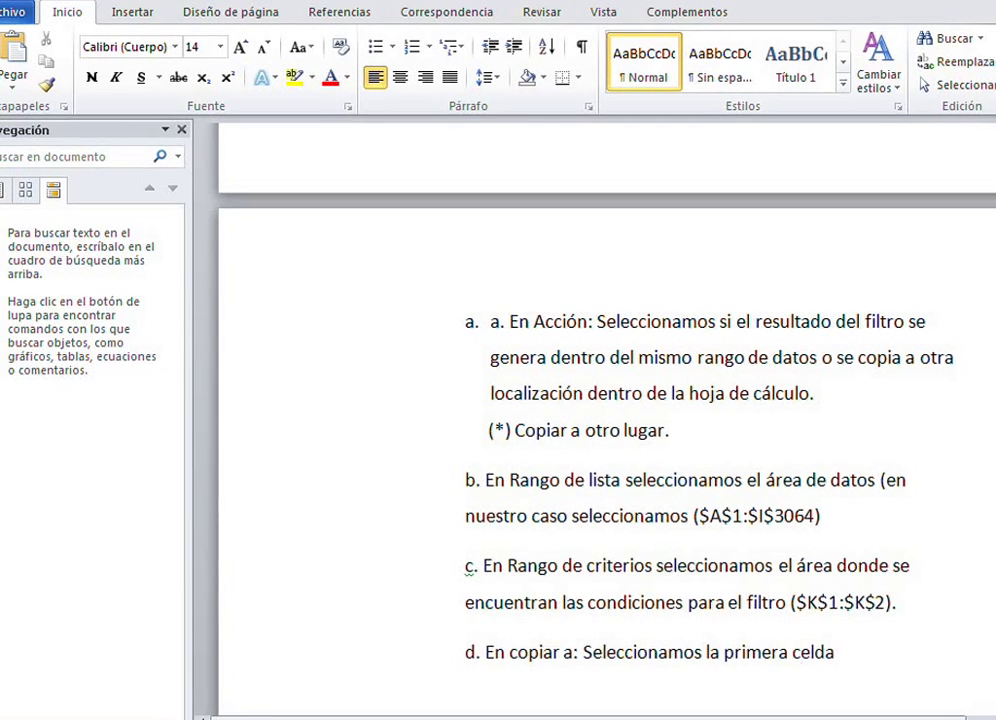
pyautogui.write('s')
pyautogui.press('BackSpace')
pyautogui.write('del rango del are')
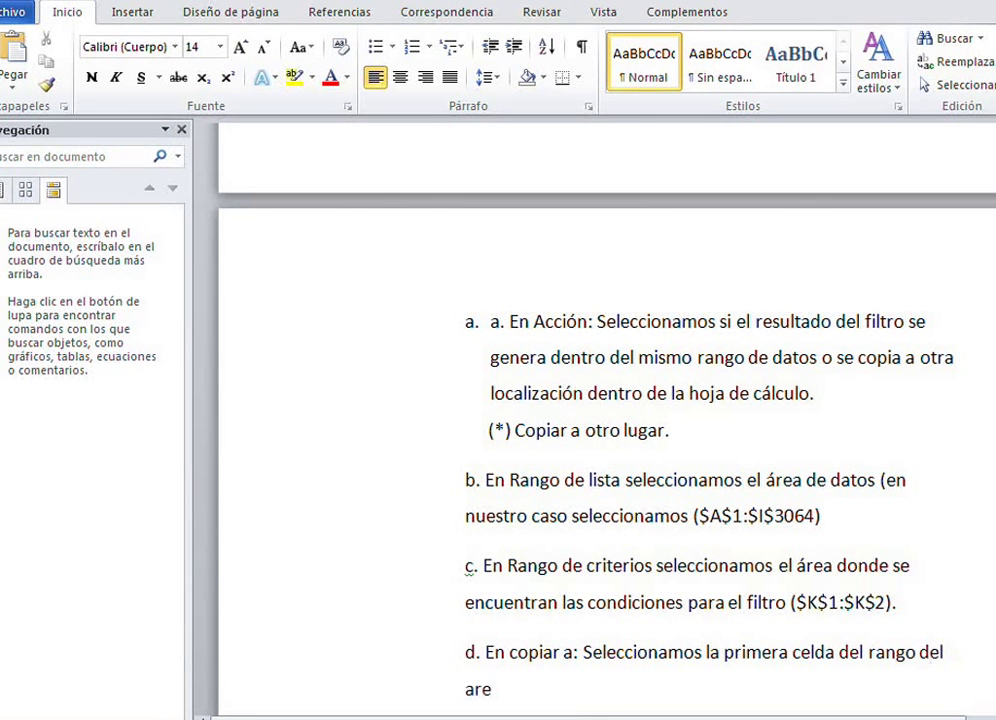
pyautogui.write('a de re')
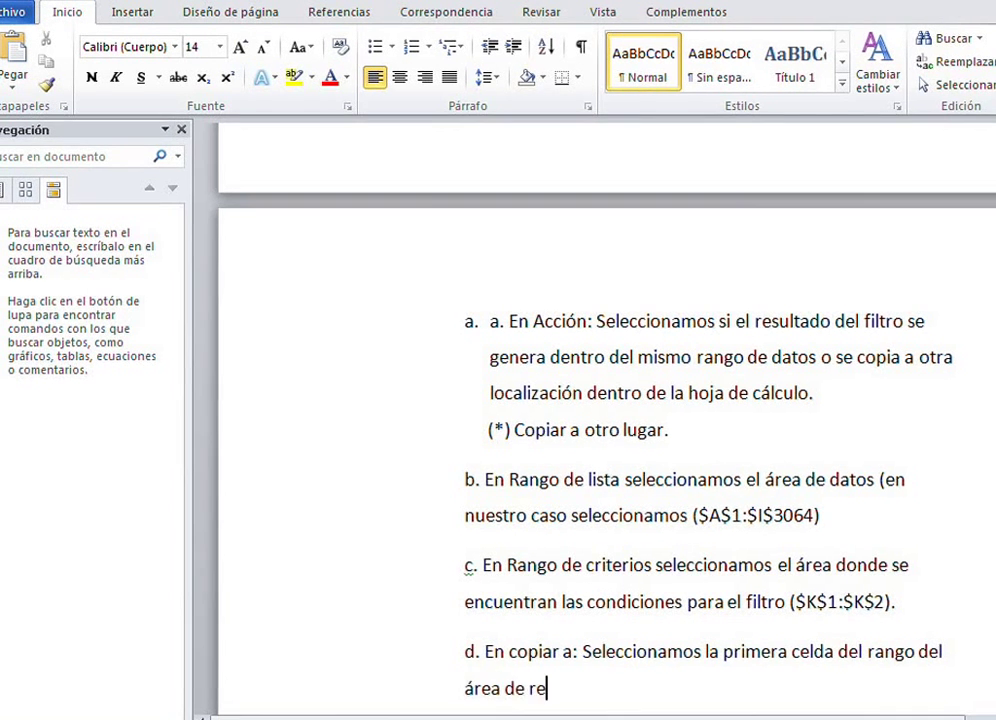
pyautogui.write('sultados')
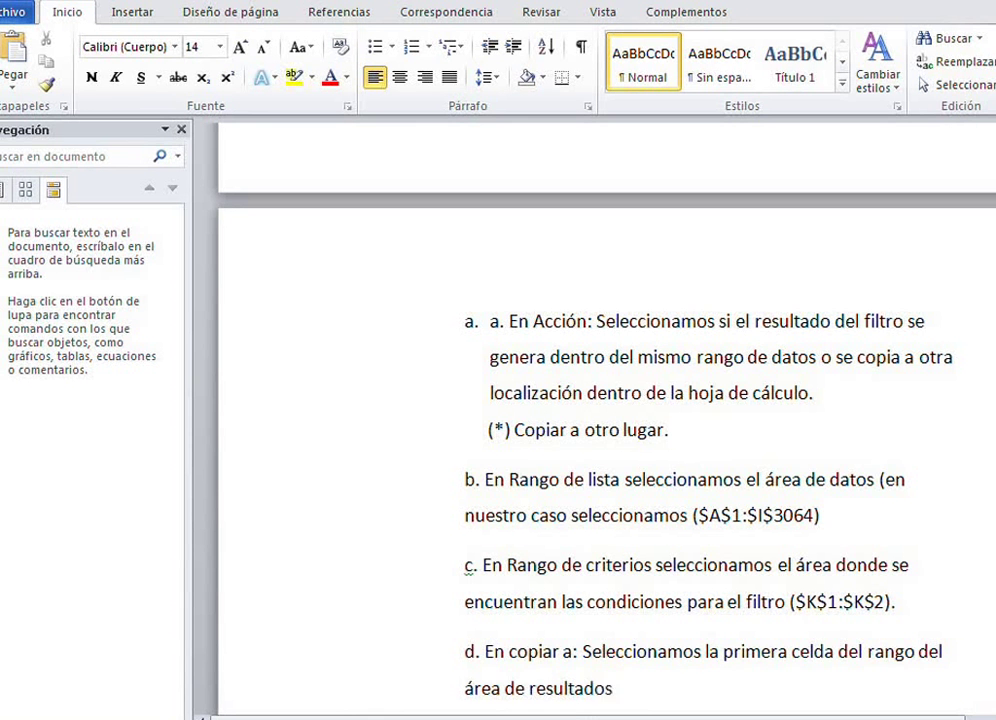
# Step: Add a new item below item d reading "e. Aceptar"
pyautogui.press('Return')
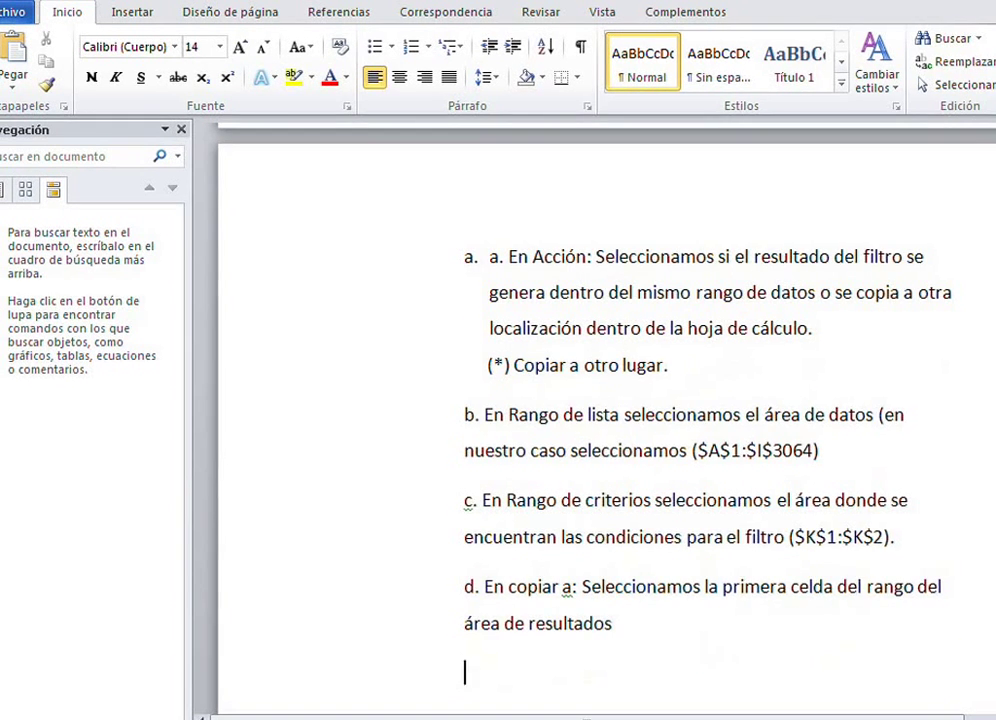
pyautogui.write('e. Acep')
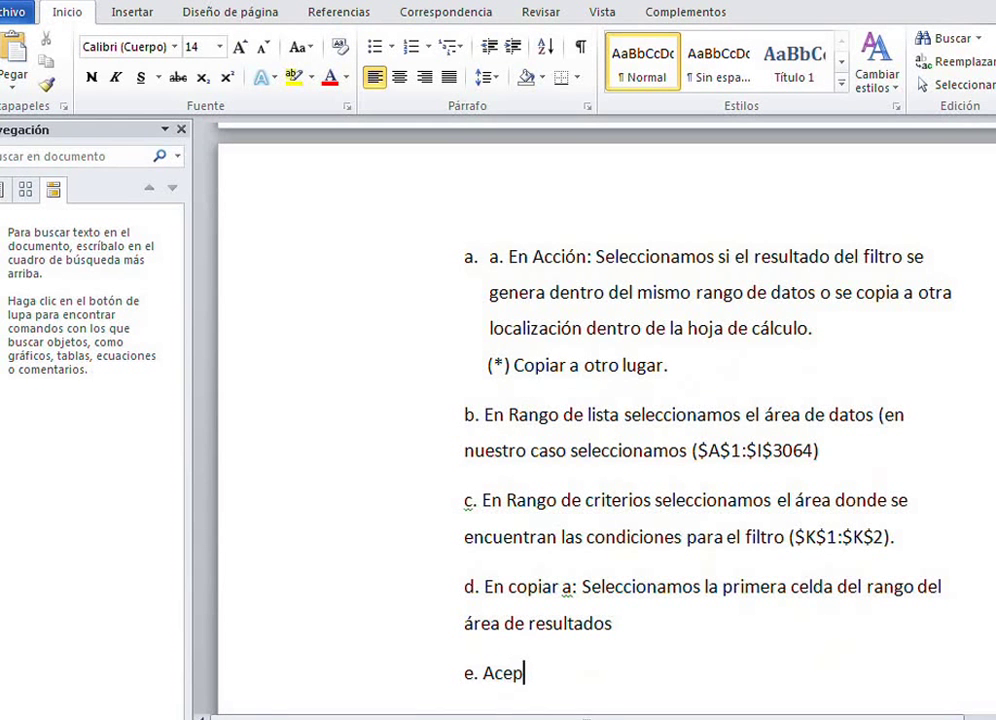
pyautogui.write('tar')
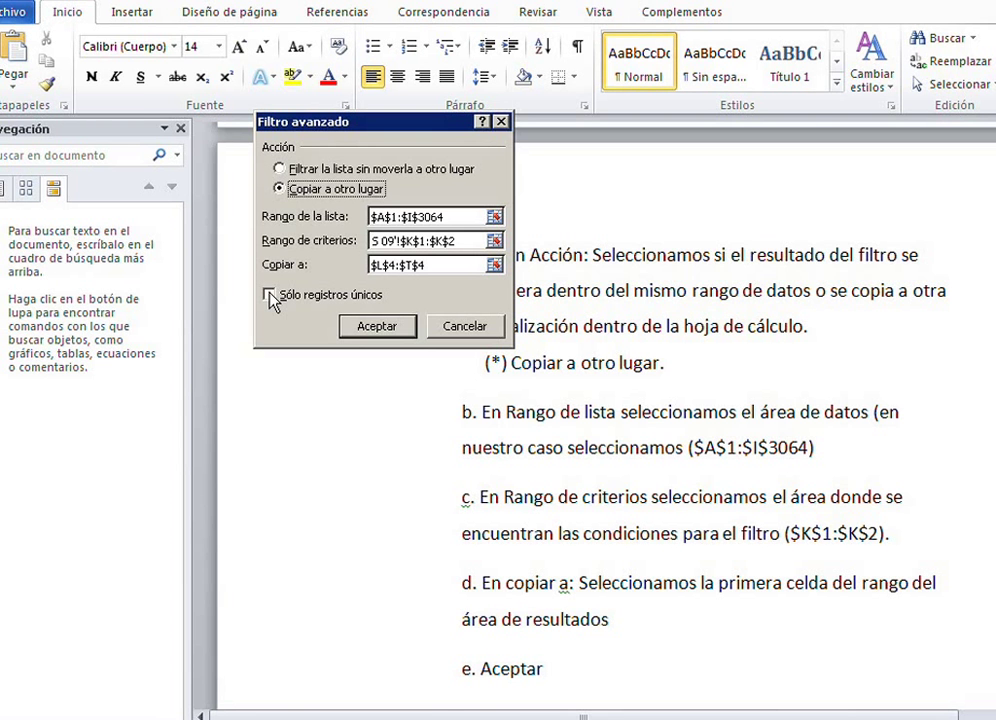
# Step: Enable Sólo registros únicos in the advanced filter dialog, then return to the document and delete the text "e. Aceptar"
pyautogui.click(270, 296)
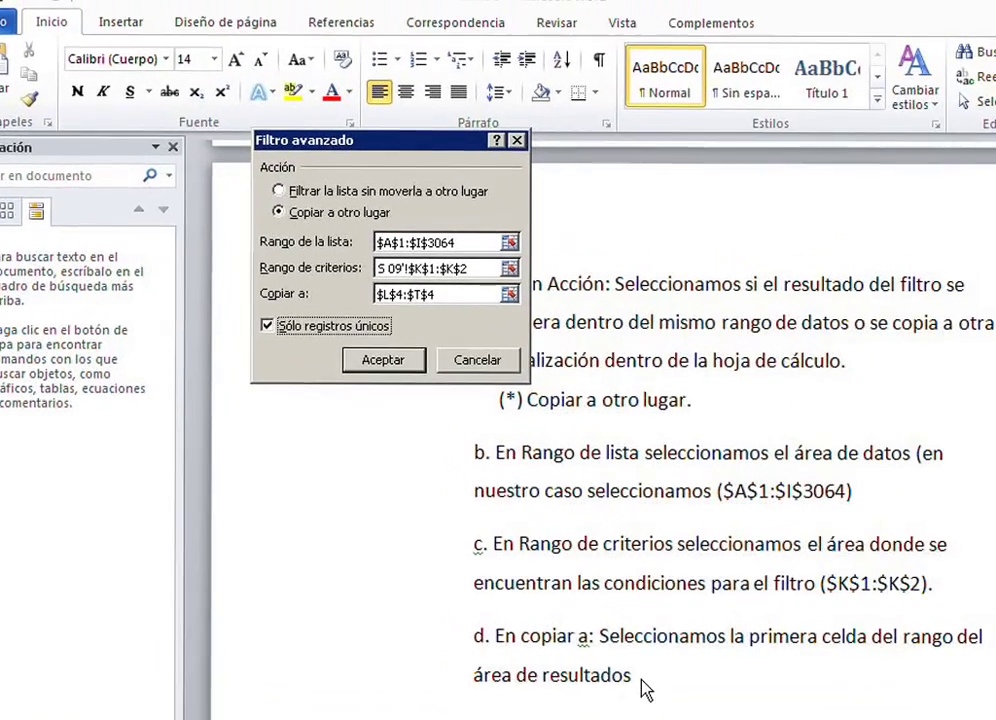
pyautogui.click(640, 676)
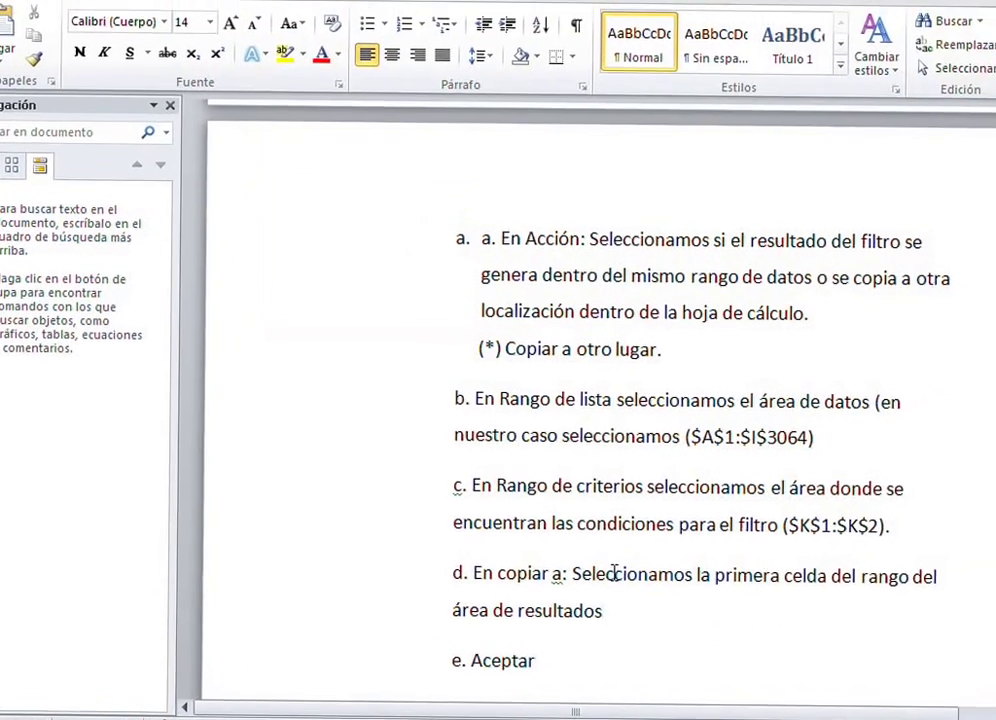
pyautogui.press('Down')
pyautogui.press('BackSpace')
pyautogui.press('BackSpace')
pyautogui.press('BackSpace')
pyautogui.press('BackSpace')
pyautogui.press('BackSpace')
pyautogui.press('BackSpace')
pyautogui.press('BackSpace')
pyautogui.press('BackSpace')
pyautogui.press('BackSpace')
pyautogui.press('BackSpace')
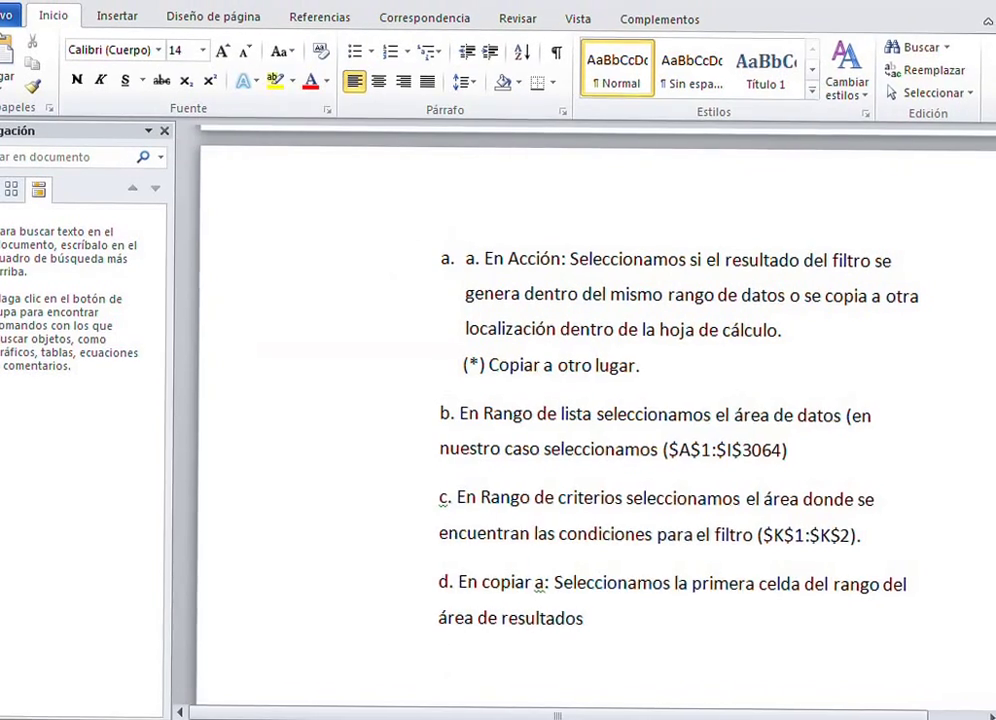
# Step: Begin item e on the empty line with "e. En la casilla de"
pyautogui.write('e. E')
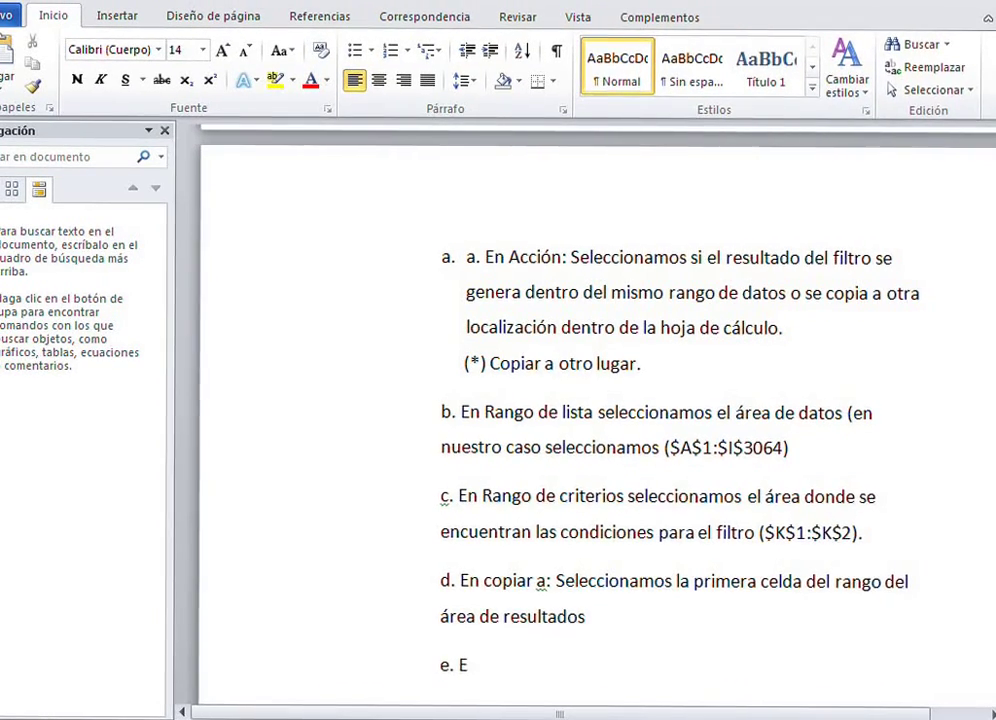
pyautogui.write('n')
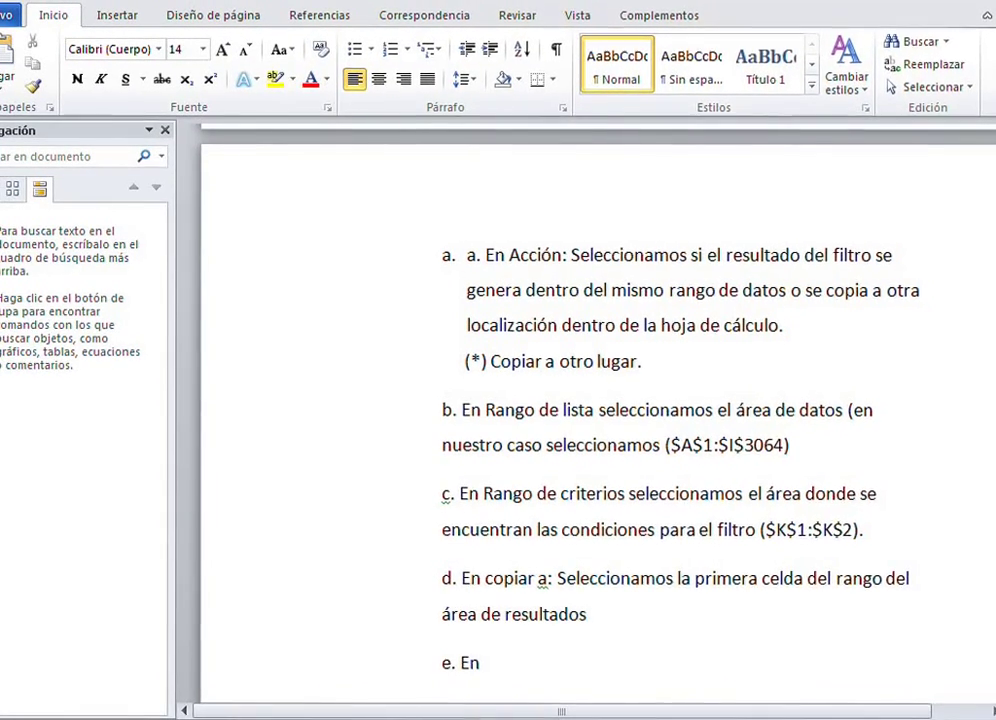
pyautogui.write(' la ca')
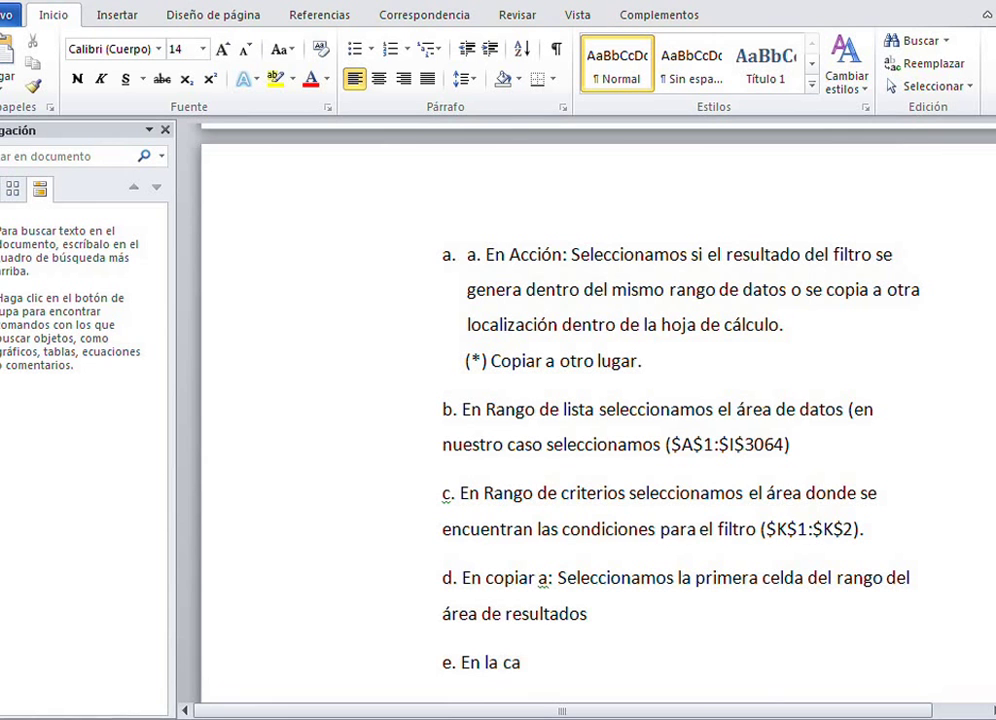
pyautogui.write('silla de verf')
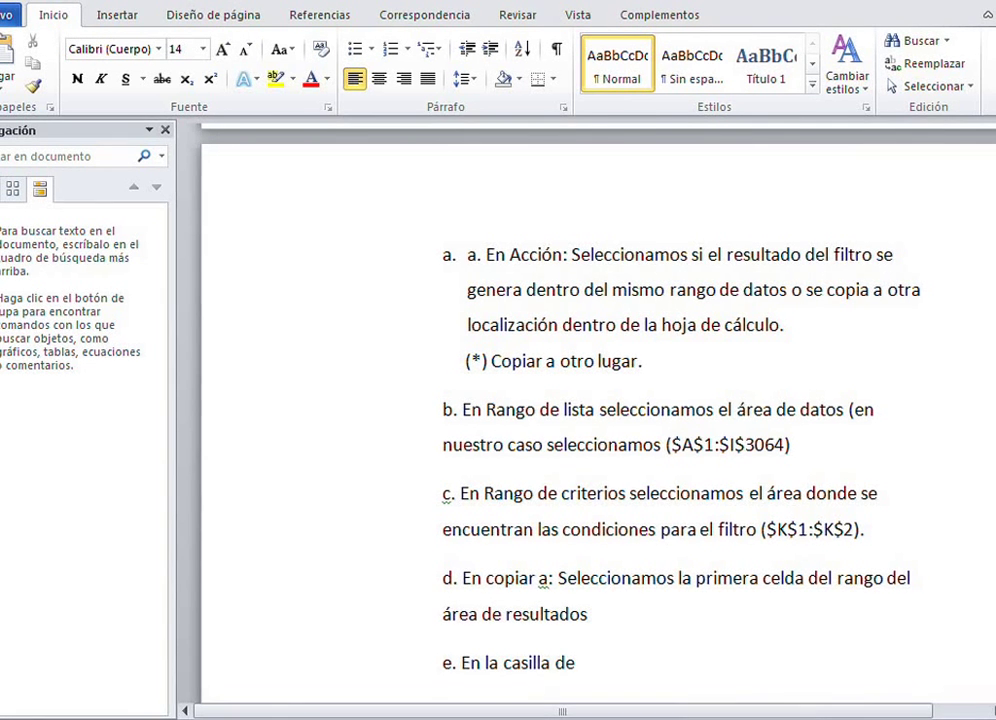
# Step: Continue item e after "En la casilla de" with the text "verficacion de [*] Solo registros únicos"
pyautogui.write('icacion')
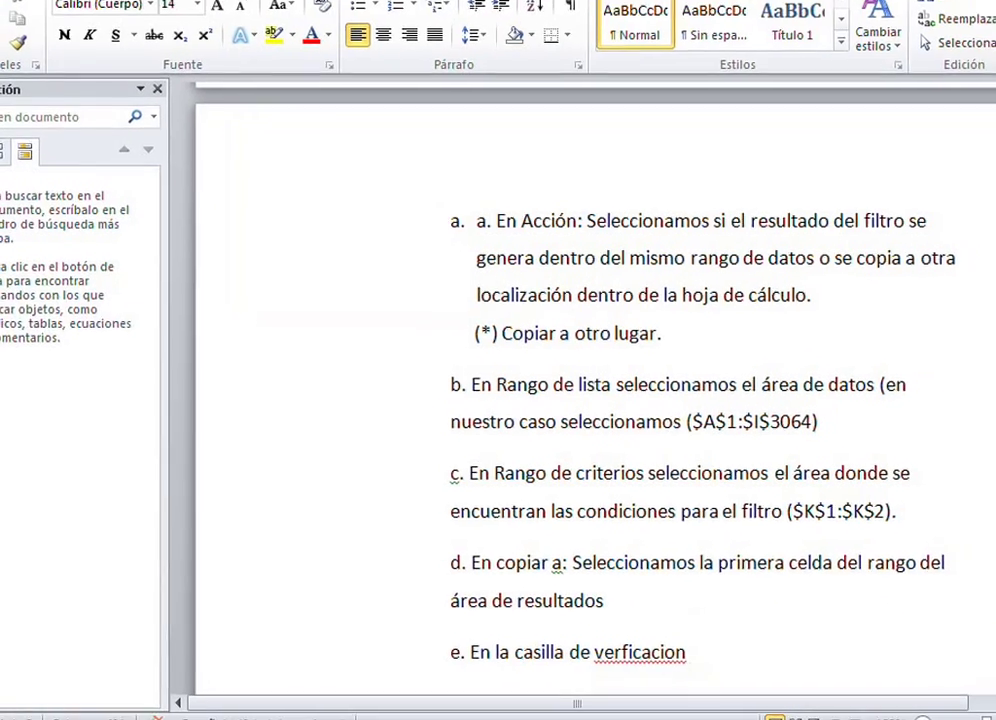
pyautogui.write('de')
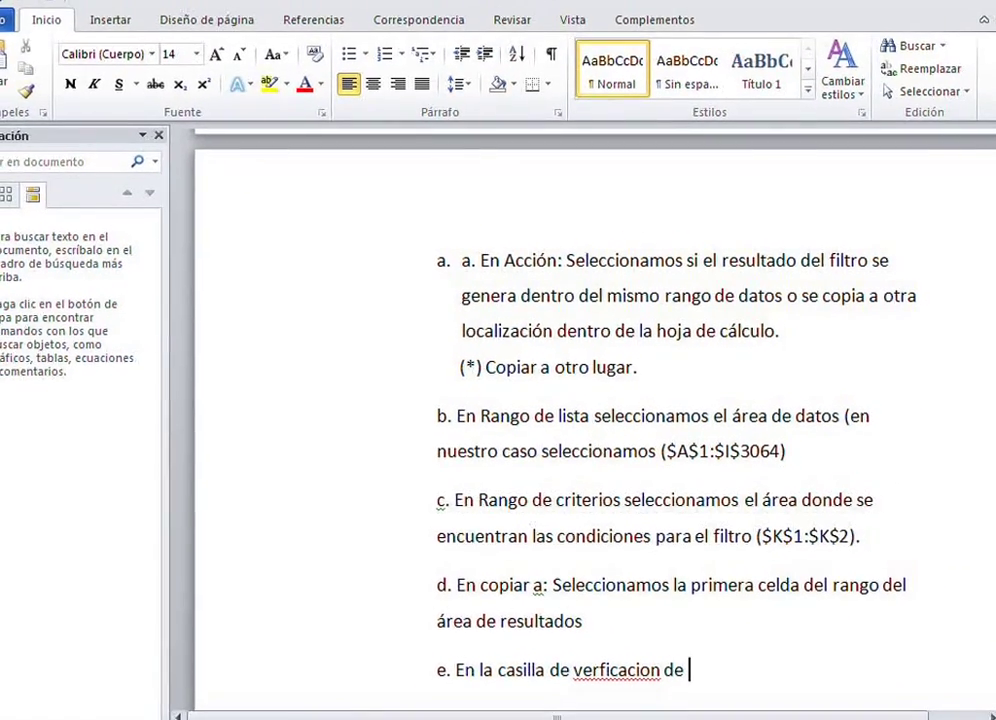
pyautogui.write(' [')
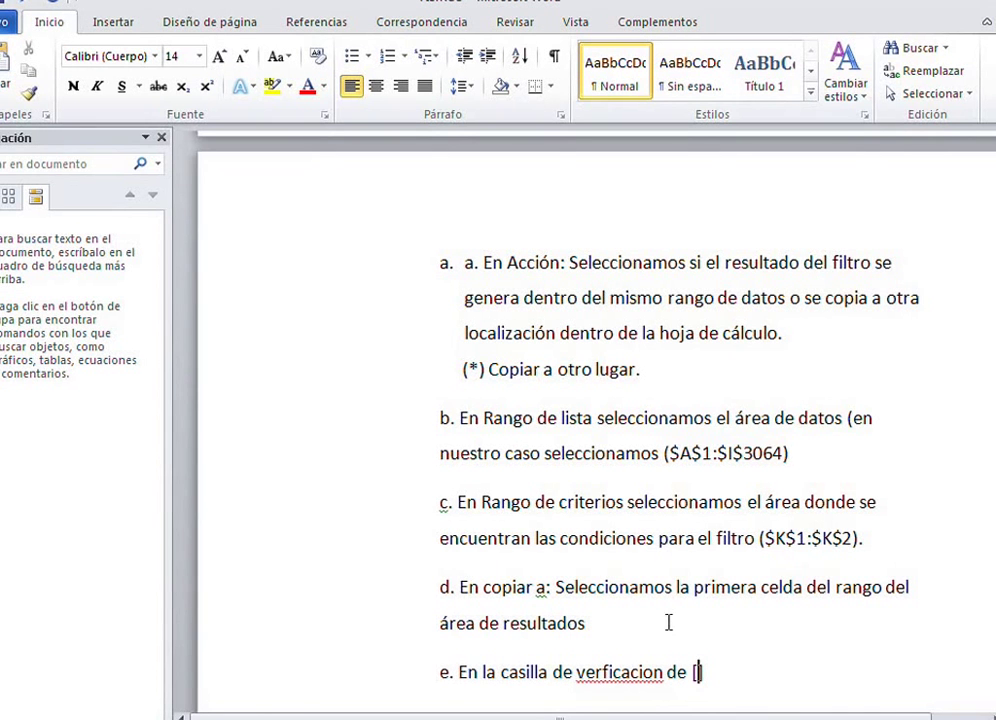
pyautogui.write('*] Solo re')
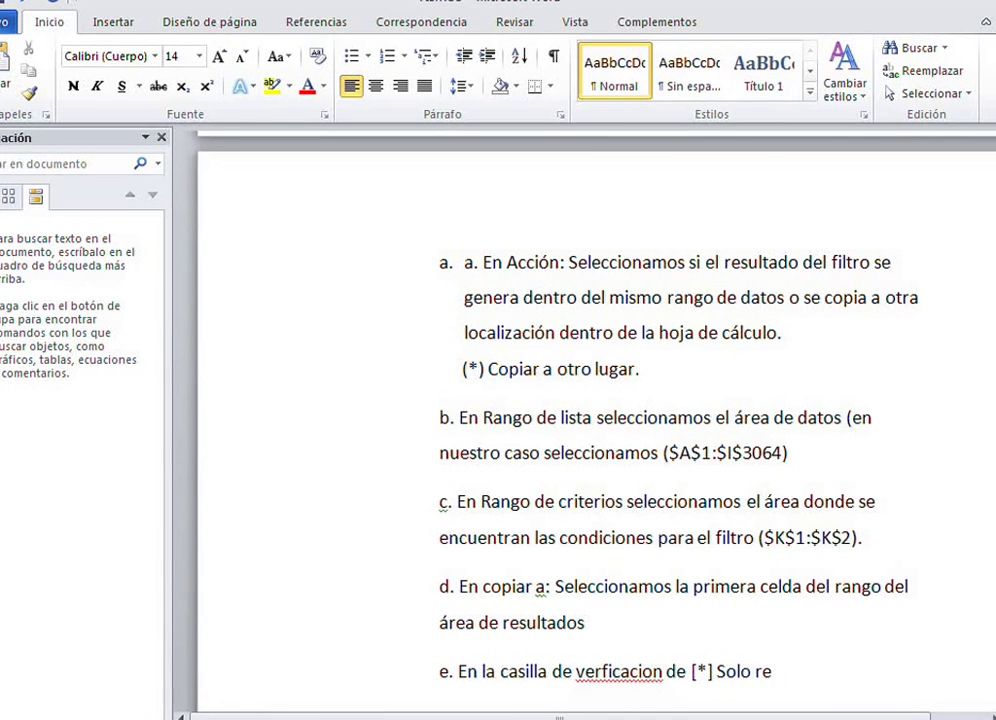
pyautogui.write('gistros uy')
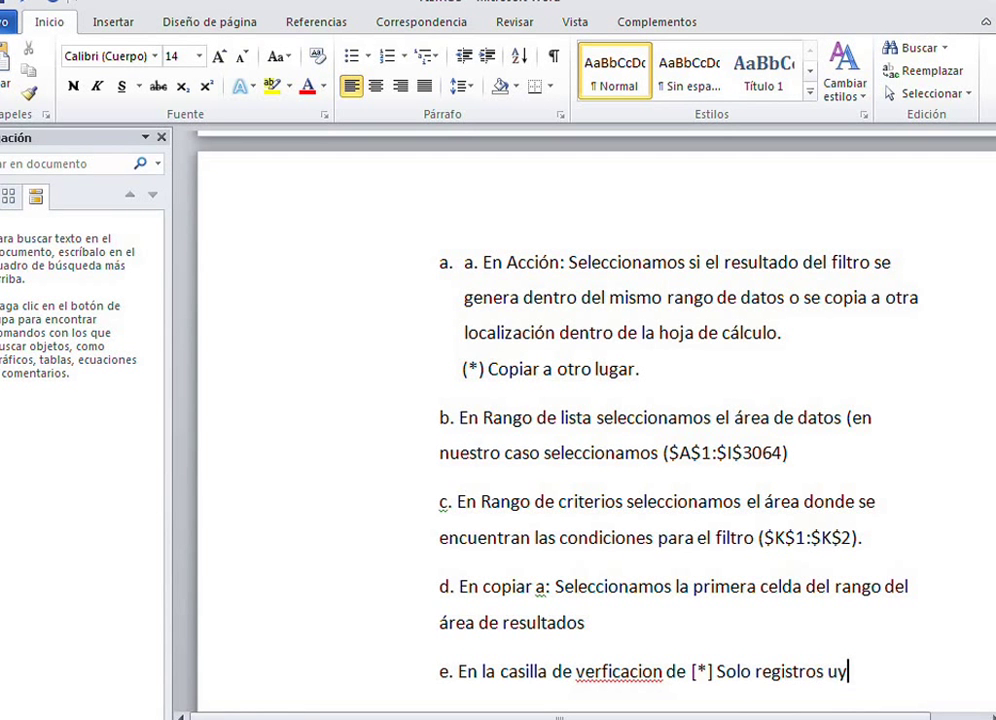
pyautogui.write('nicos ')
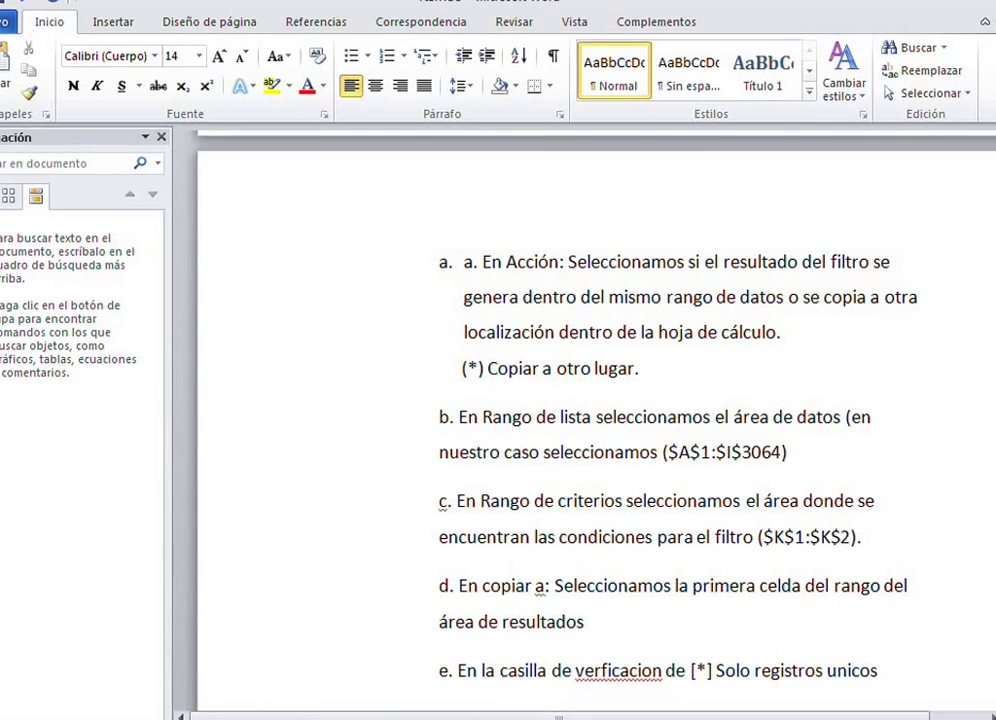
# Step: Finish the sentence of item e with "la activamos para evitar que aparezcan filas duplicadas."
pyautogui.write('la activ')
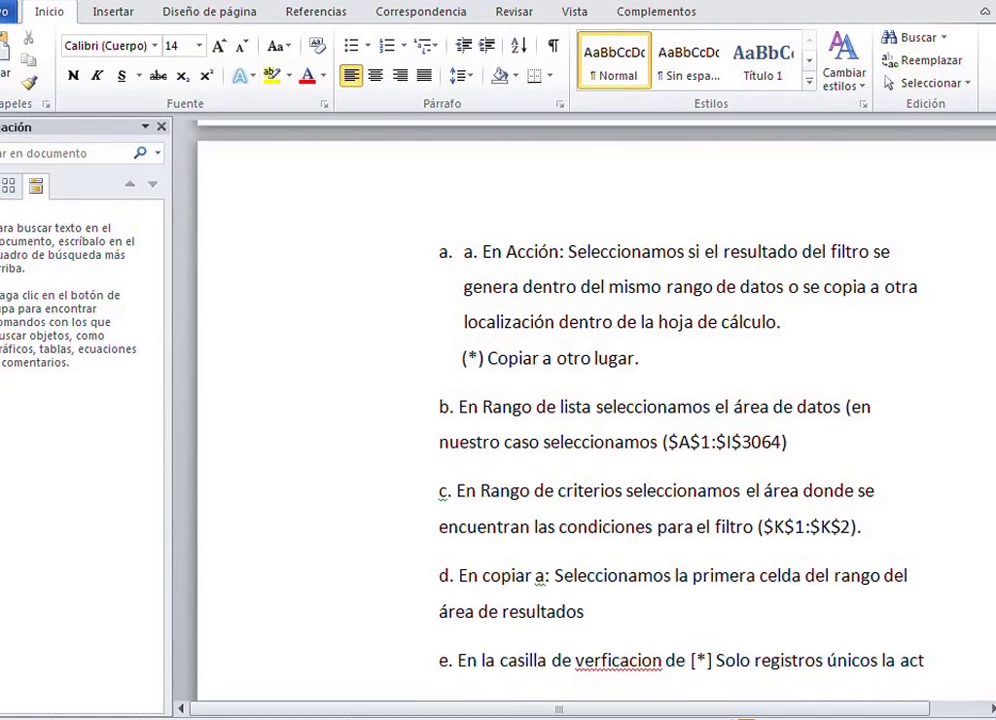
pyautogui.write('amos poar')
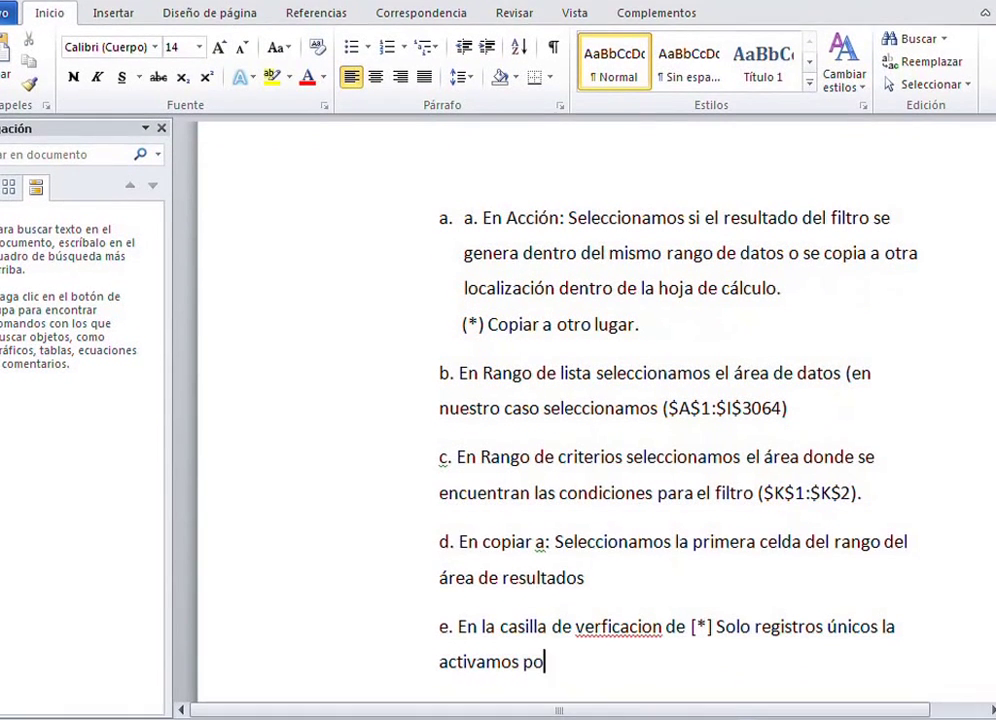
pyautogui.press('BackSpace')
pyautogui.press('BackSpace')
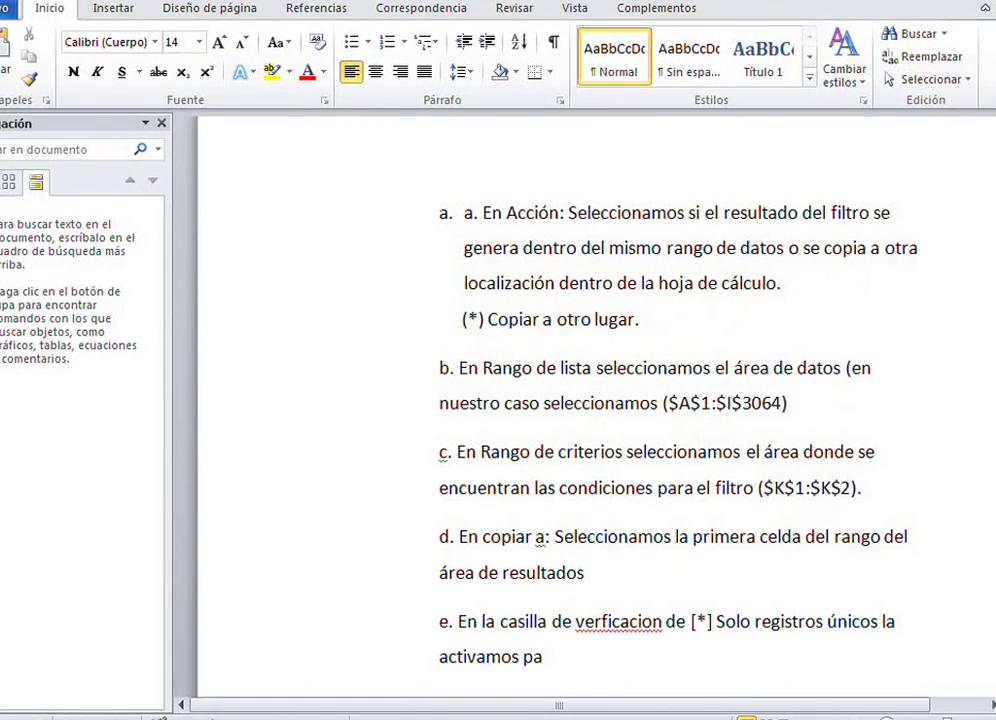
pyautogui.write('ra evitar')
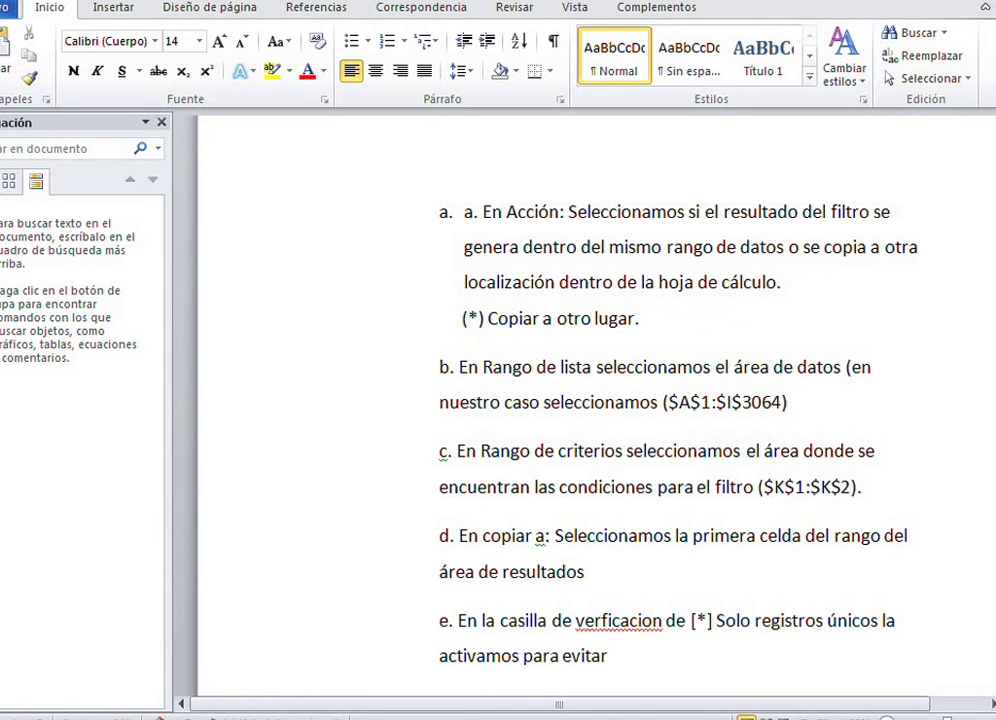
pyautogui.write(' que apore')
pyautogui.press('BackSpace')
pyautogui.press('BackSpace')
pyautogui.press('BackSpace')
pyautogui.press('BackSpace')
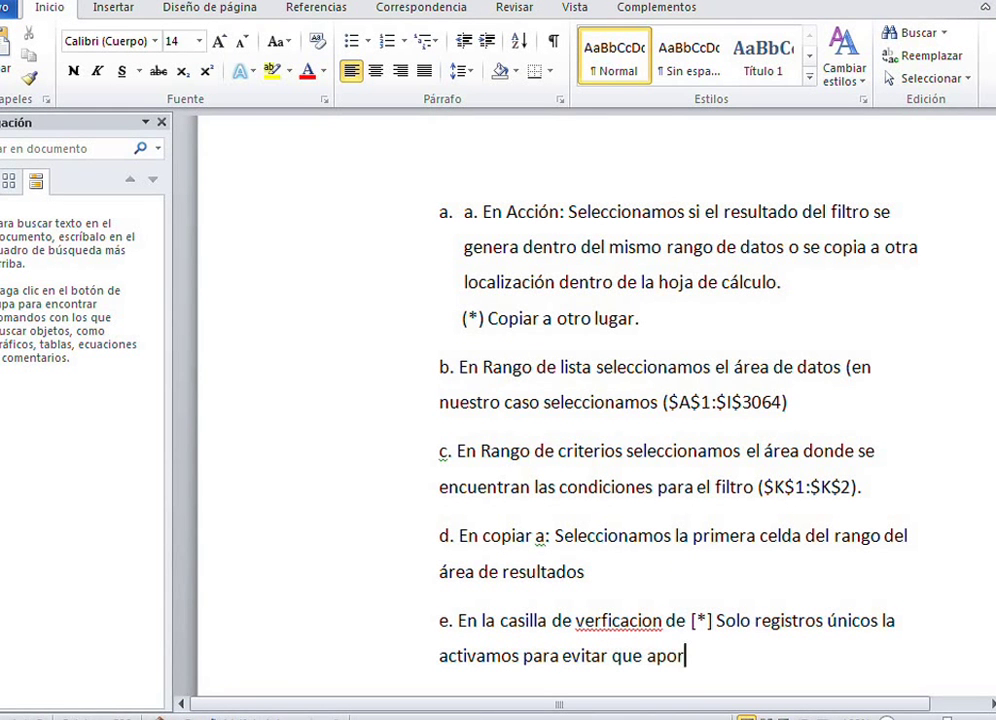
pyautogui.write('parec')
pyautogui.press('BackSpace')
pyautogui.write('zca')
pyautogui.press('BackSpace')
pyautogui.write('can filas')
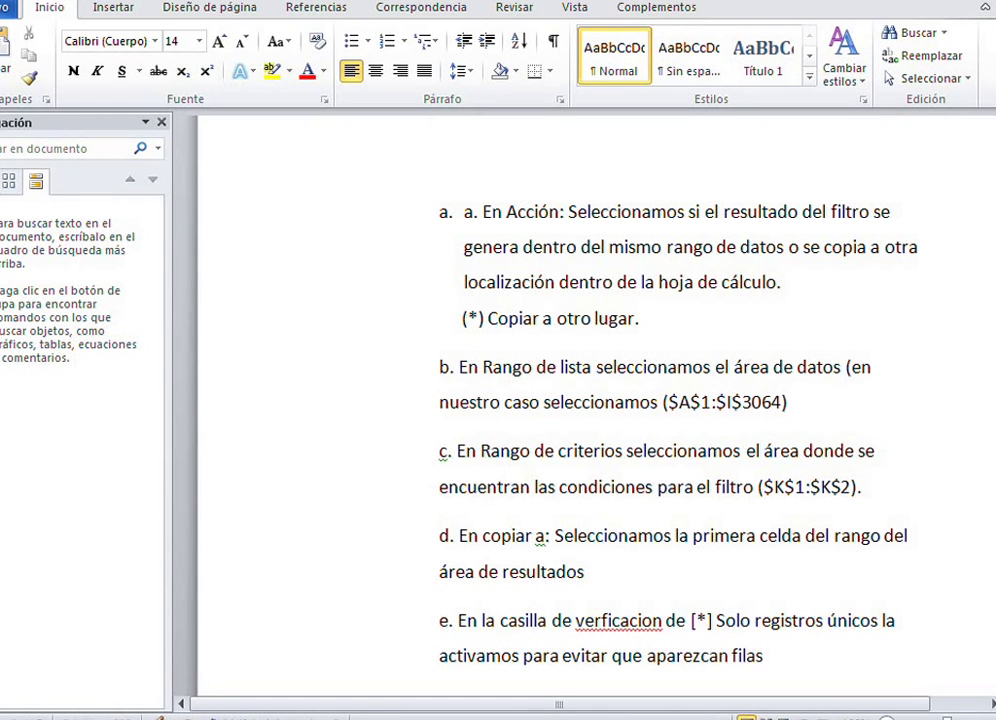
pyautogui.write(' duplicadas')
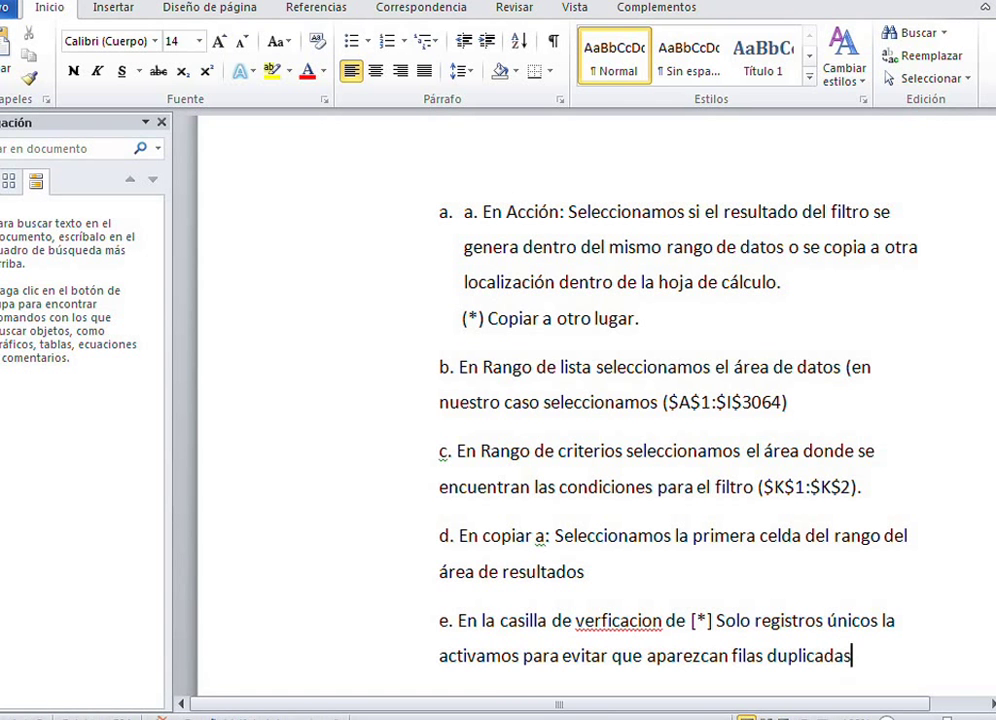
pyautogui.write('.')
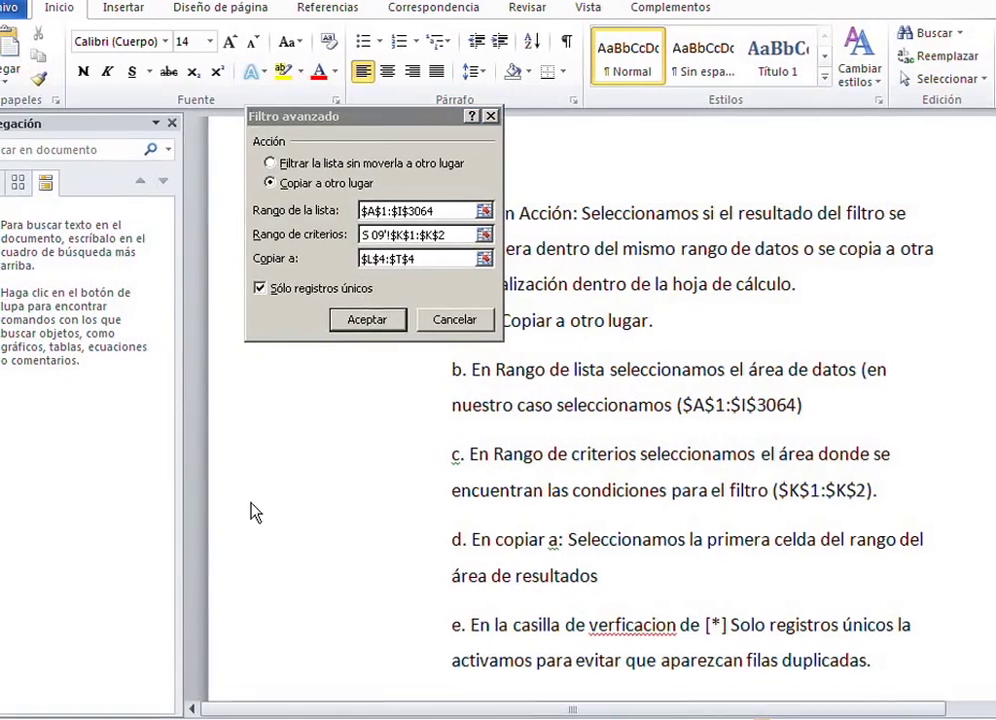
# Step: In Excel, run the advanced filter, copying unique records of $A$1:$I$3064 that match criteria $K$1:$K$2 to $L$4:$T$4
pyautogui.click(372, 318)
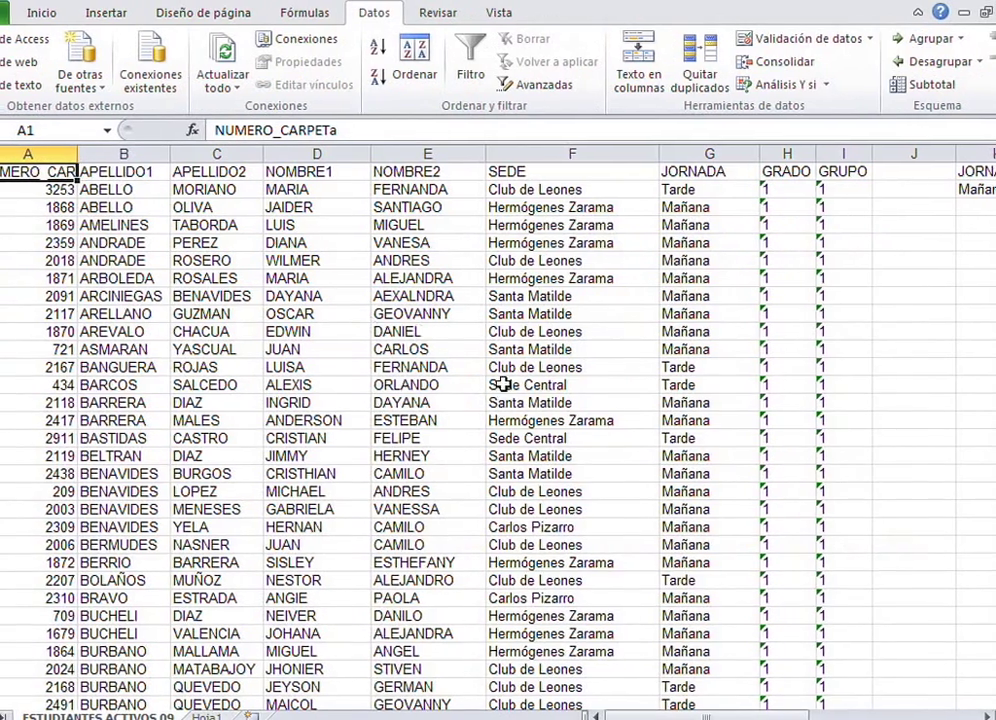
pyautogui.moveTo(750, 716); pyautogui.dragTo(736, 716)
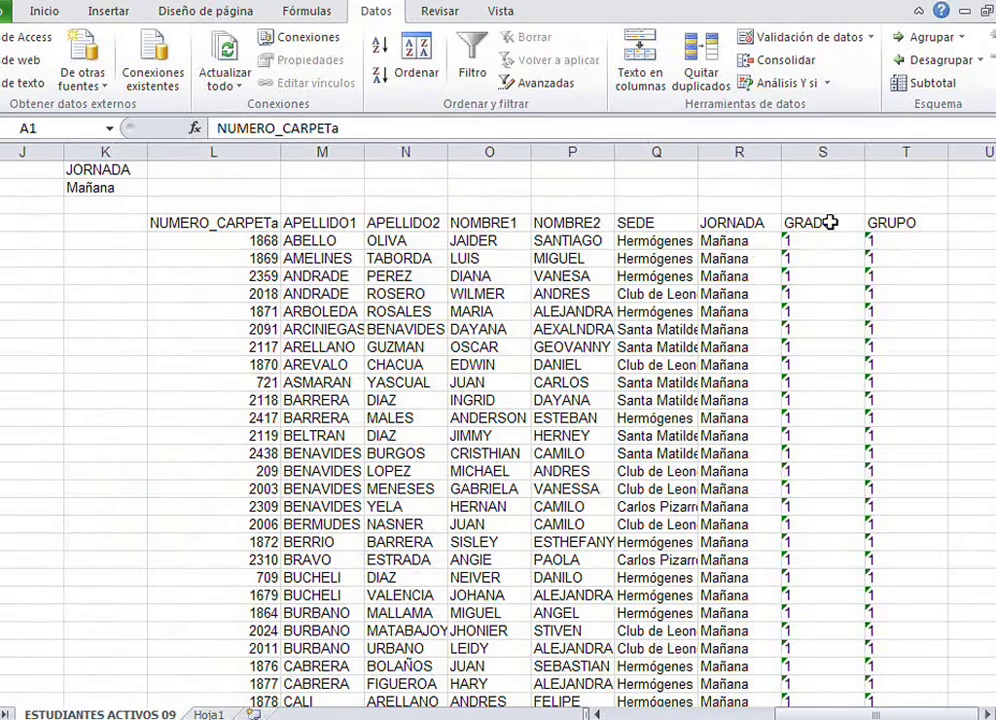
# Step: Examine the JORNADA column of the extracted list down to its last records
pyautogui.scroll(-20, 757, 247)
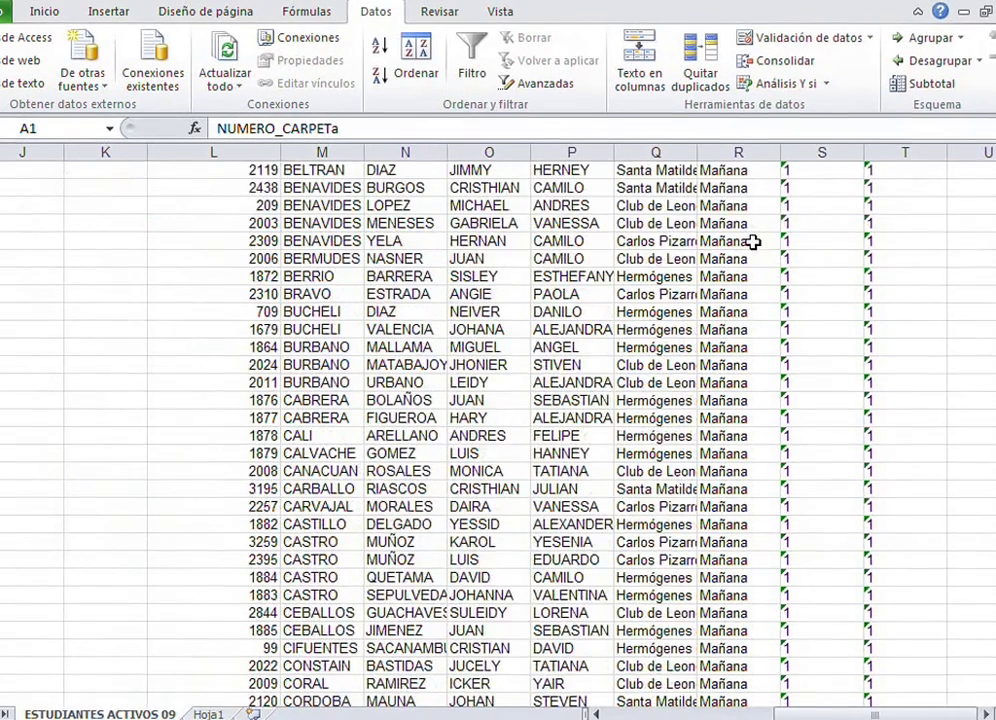
pyautogui.scroll(-20, 731, 370)
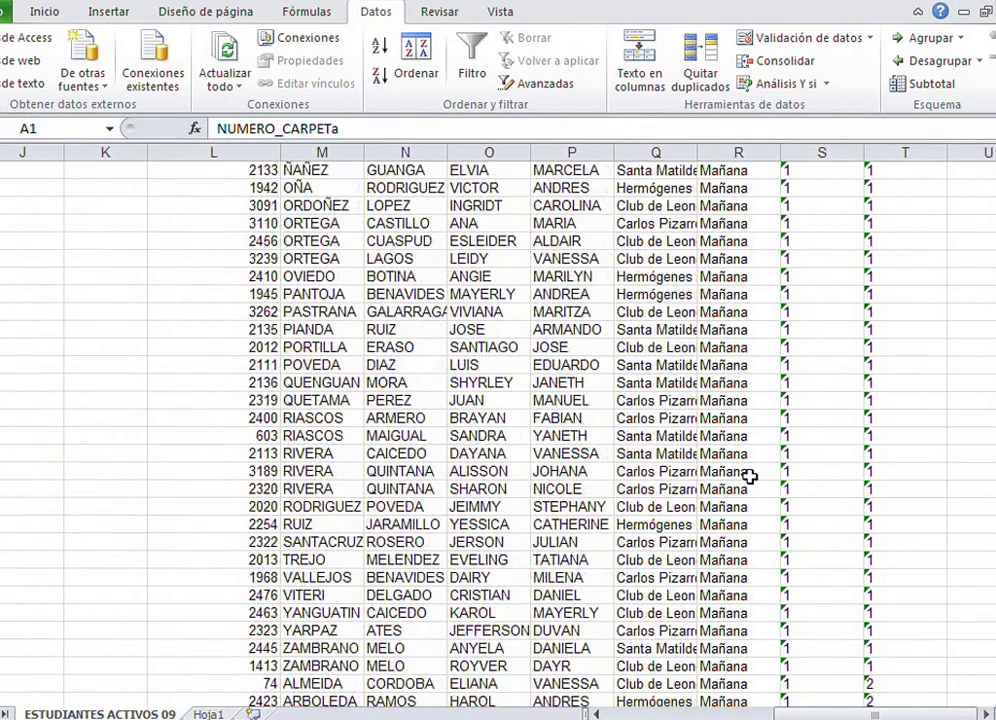
pyautogui.click(743, 508)
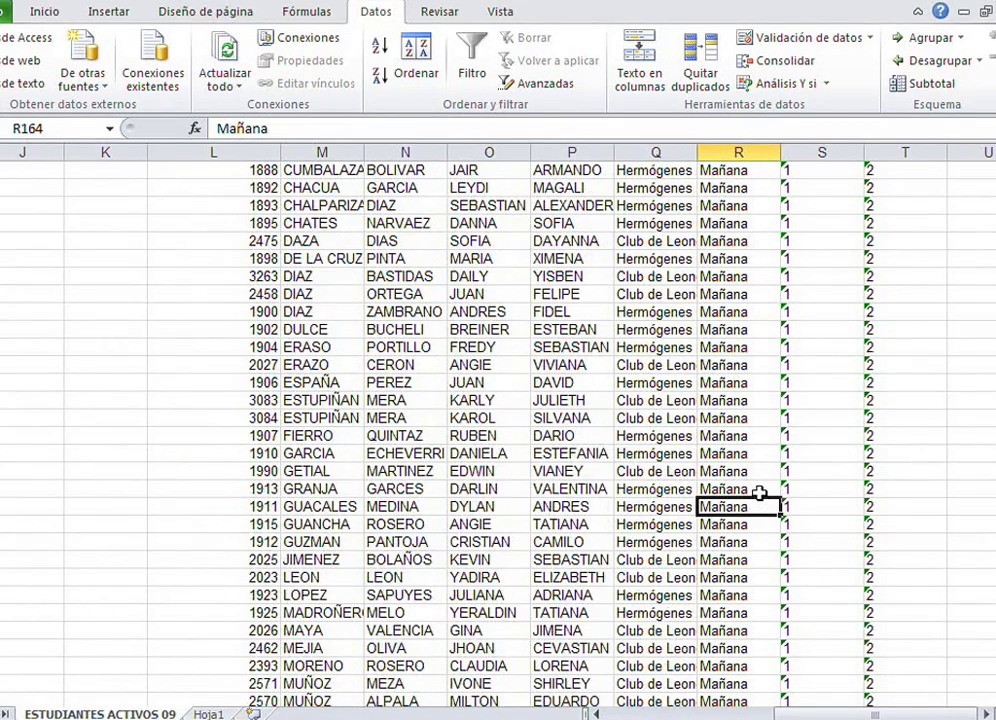
pyautogui.press('pagedown')
pyautogui.press('pagedown')
pyautogui.press('pagedown')
pyautogui.press('pagedown')
pyautogui.press('pagedown')
pyautogui.press('pagedown')
pyautogui.press('pagedown')
pyautogui.press('pagedown')
pyautogui.press('pagedown')
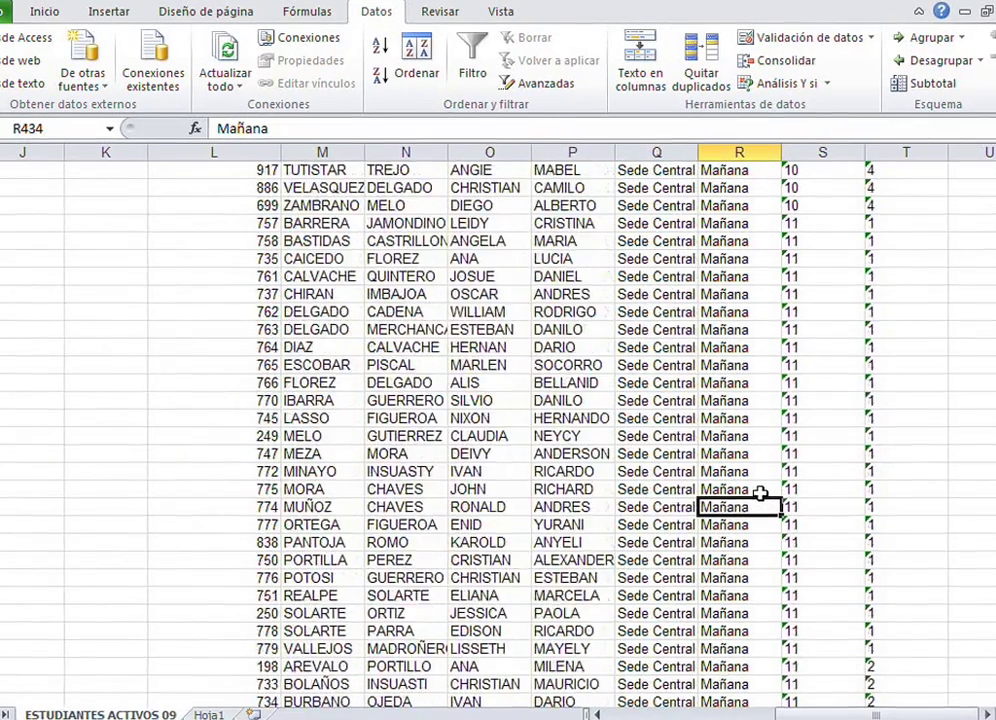
pyautogui.press('pagedown')
pyautogui.press('pagedown')
pyautogui.press('pagedown')
pyautogui.press('pagedown')
pyautogui.press('pagedown')
pyautogui.press('pagedown')
pyautogui.press('pagedown')
pyautogui.press('pagedown')
pyautogui.press('pagedown')
pyautogui.press('pagedown')
pyautogui.press('pagedown')
pyautogui.press('pagedown')
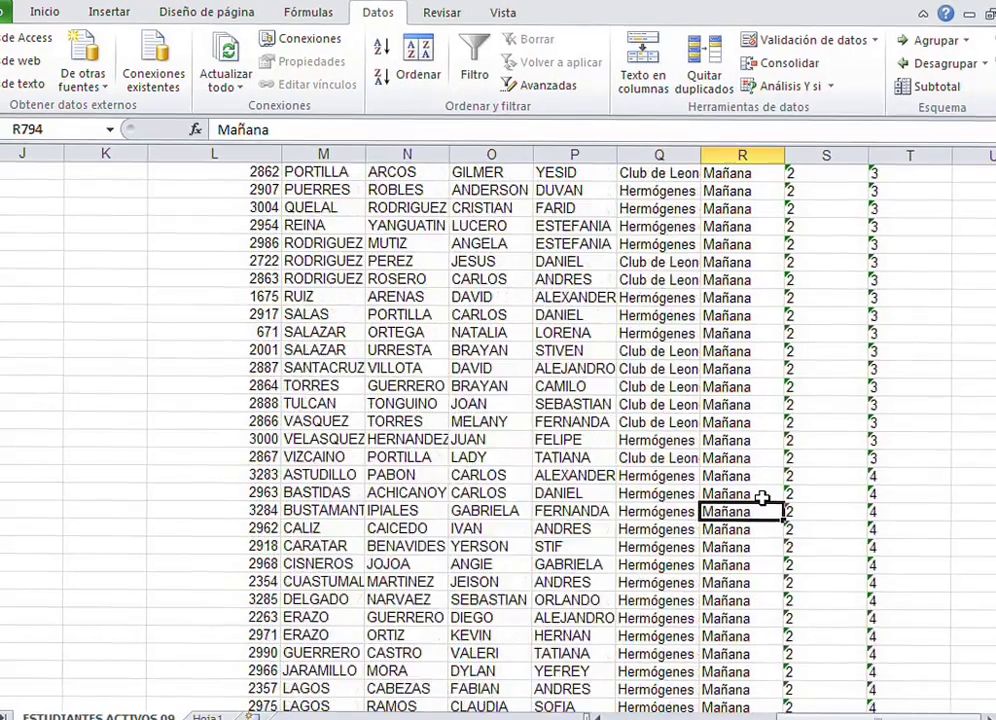
pyautogui.press('pagedown')
pyautogui.press('pagedown')
pyautogui.press('pagedown')
pyautogui.press('pagedown')
pyautogui.press('pagedown')
pyautogui.press('pagedown')
pyautogui.press('pagedown')
pyautogui.press('pagedown')
pyautogui.press('pagedown')
pyautogui.press('pagedown')
pyautogui.press('pagedown')
pyautogui.press('pagedown')
pyautogui.press('pagedown')
pyautogui.press('pagedown')
pyautogui.press('pagedown')
pyautogui.press('pagedown')
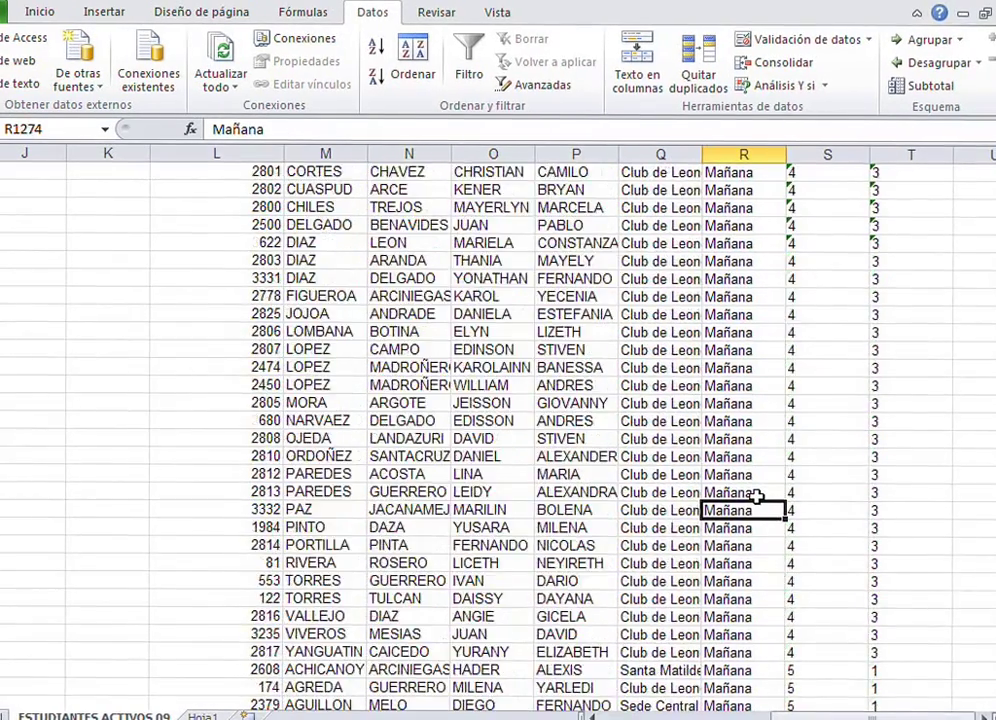
pyautogui.press('pagedown')
pyautogui.press('pagedown')
pyautogui.press('pagedown')
pyautogui.press('pagedown')
pyautogui.press('pagedown')
pyautogui.press('pagedown')
pyautogui.press('pagedown')
pyautogui.press('pagedown')
pyautogui.press('pagedown')
pyautogui.press('pagedown')
pyautogui.press('pagedown')
pyautogui.press('pagedown')
pyautogui.press('pagedown')
pyautogui.press('pagedown')
pyautogui.press('pagedown')
pyautogui.press('pagedown')
pyautogui.press('pagedown')
pyautogui.press('pagedown')
pyautogui.press('pagedown')
pyautogui.press('pagedown')
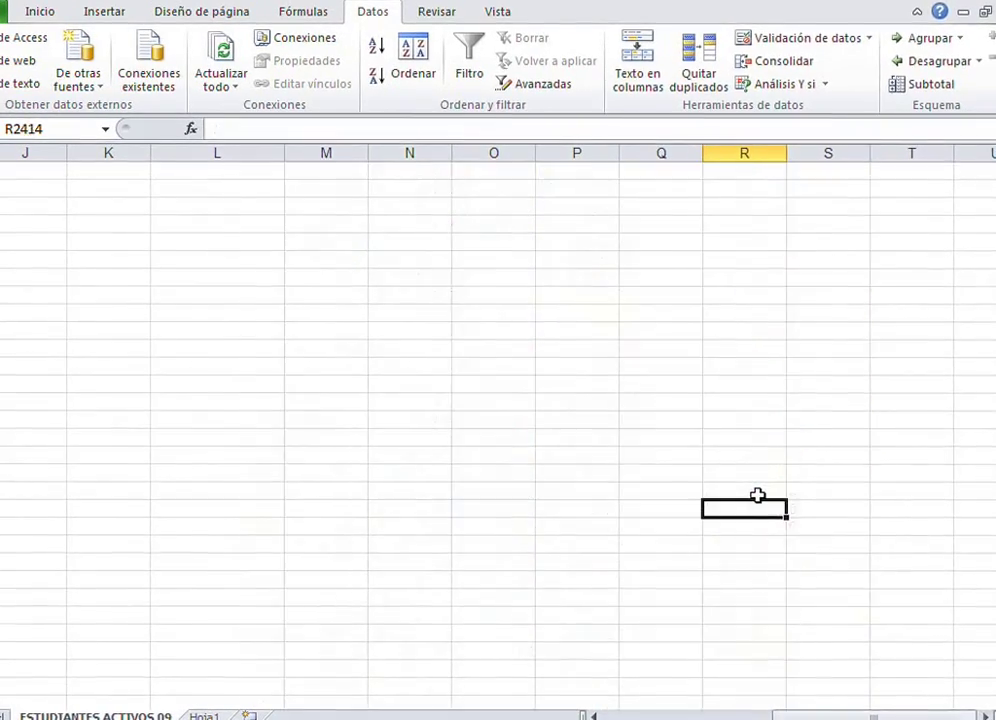
pyautogui.press('pagedown')
pyautogui.press('pagedown')
pyautogui.press('pagedown')
pyautogui.press('pagedown')
pyautogui.press('pagedown')
pyautogui.press('pagedown')
pyautogui.press('pagedown')
pyautogui.press('pagedown')
pyautogui.press('pagedown')
pyautogui.press('pagedown')
pyautogui.press('pagedown')
pyautogui.press('pagedown')
pyautogui.press('pagedown')
pyautogui.press('pagedown')
pyautogui.press('pageup')
pyautogui.press('pageup')
pyautogui.press('pageup')
pyautogui.press('pageup')
pyautogui.press('pageup')
pyautogui.press('pageup')
pyautogui.press('pageup')
pyautogui.press('pageup')
pyautogui.press('pageup')
pyautogui.press('pageup')
pyautogui.press('pageup')
pyautogui.press('pageup')
pyautogui.press('pageup')
pyautogui.press('pageup')
pyautogui.press('pageup')
pyautogui.press('pageup')
pyautogui.press('pageup')
pyautogui.press('pageup')
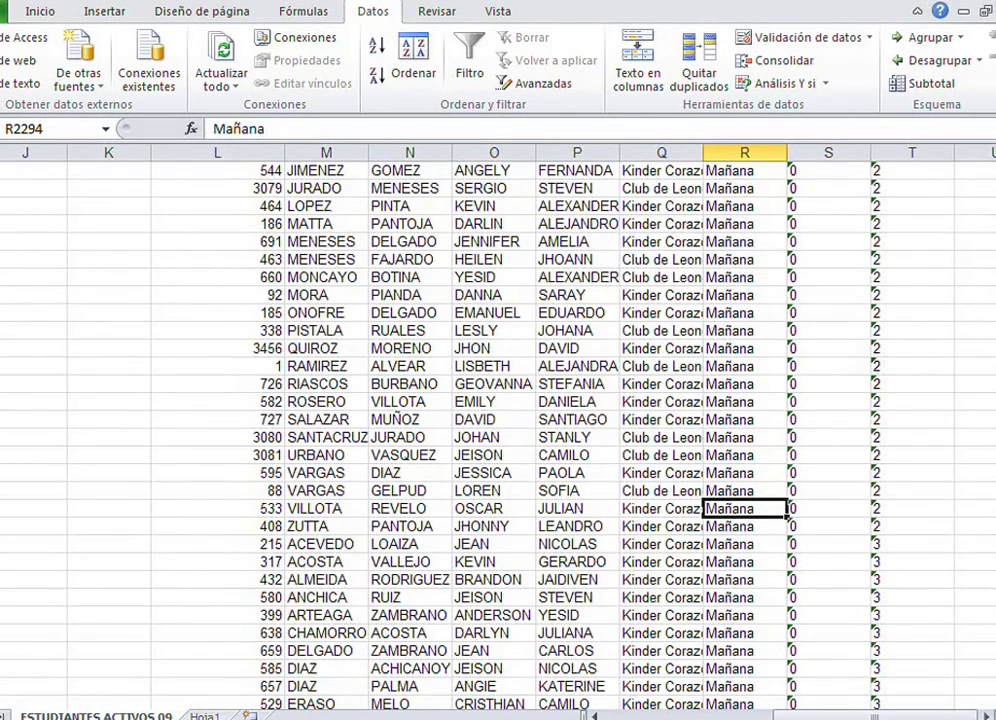
# Step: Clear the criteria cells in column K together with the copied filter results beside them, and return to K1
pyautogui.moveTo(995, 563); pyautogui.dragTo(995, 160)
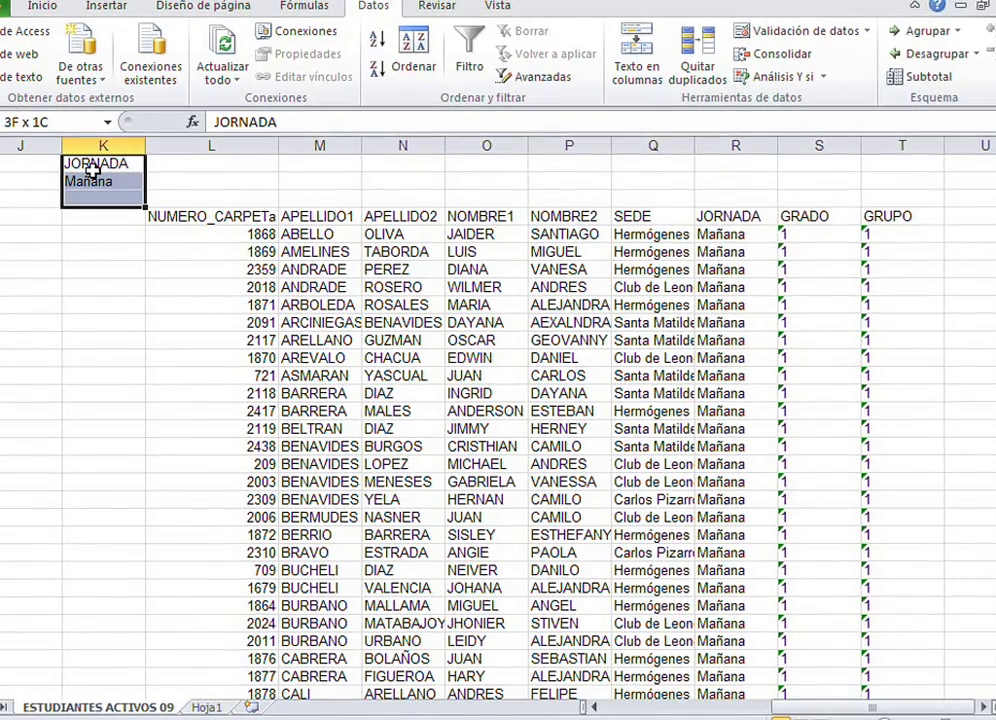
pyautogui.moveTo(92, 172); pyautogui.dragTo(57, 162)
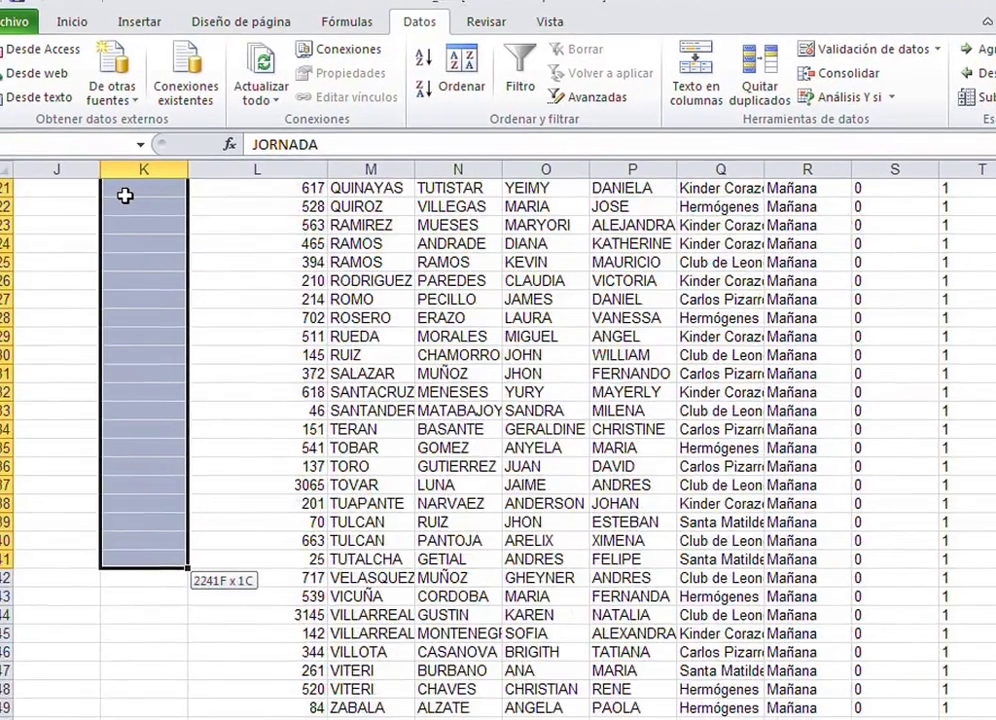
pyautogui.moveTo(124, 196); pyautogui.dragTo(36, 148)
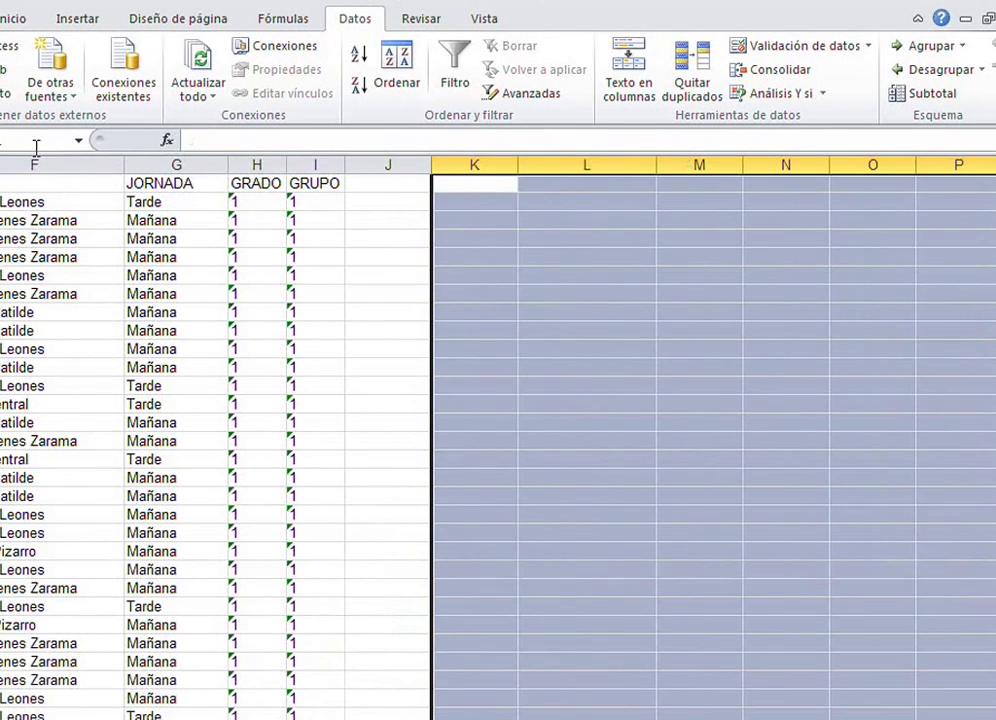
pyautogui.click(447, 188)
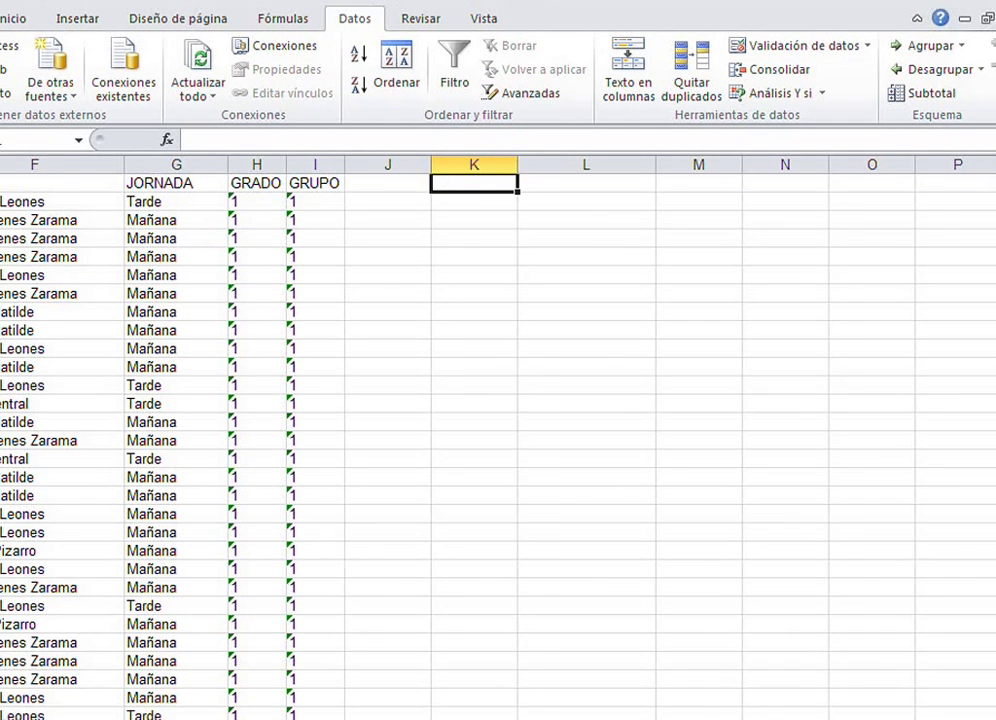
# Step: Rebuild the filter criteria by copying the JORNADA header from column G into K1 and the value Mañana into K2
pyautogui.hscroll(-2, 498, 440)
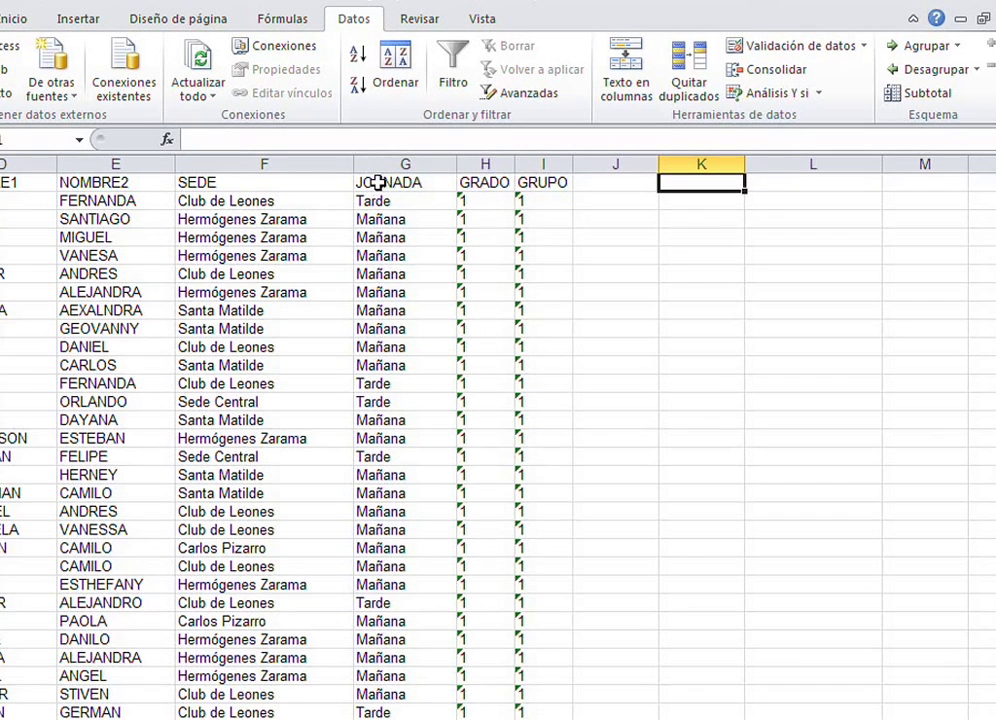
pyautogui.click(379, 182)
pyautogui.hotkey('ctrl', 'c')
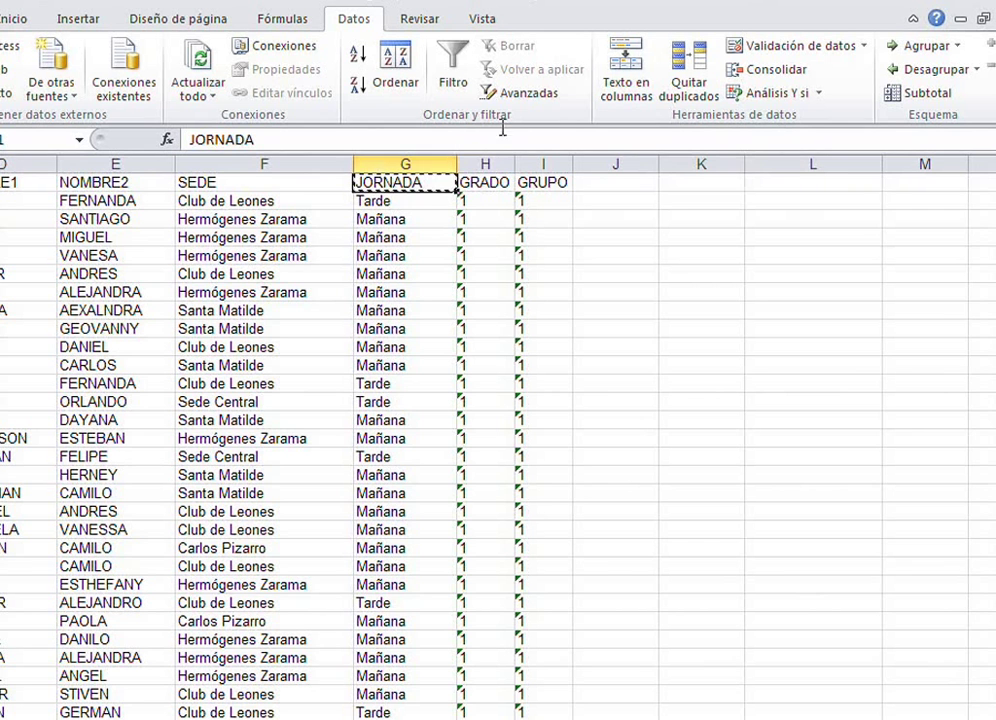
pyautogui.click(685, 182)
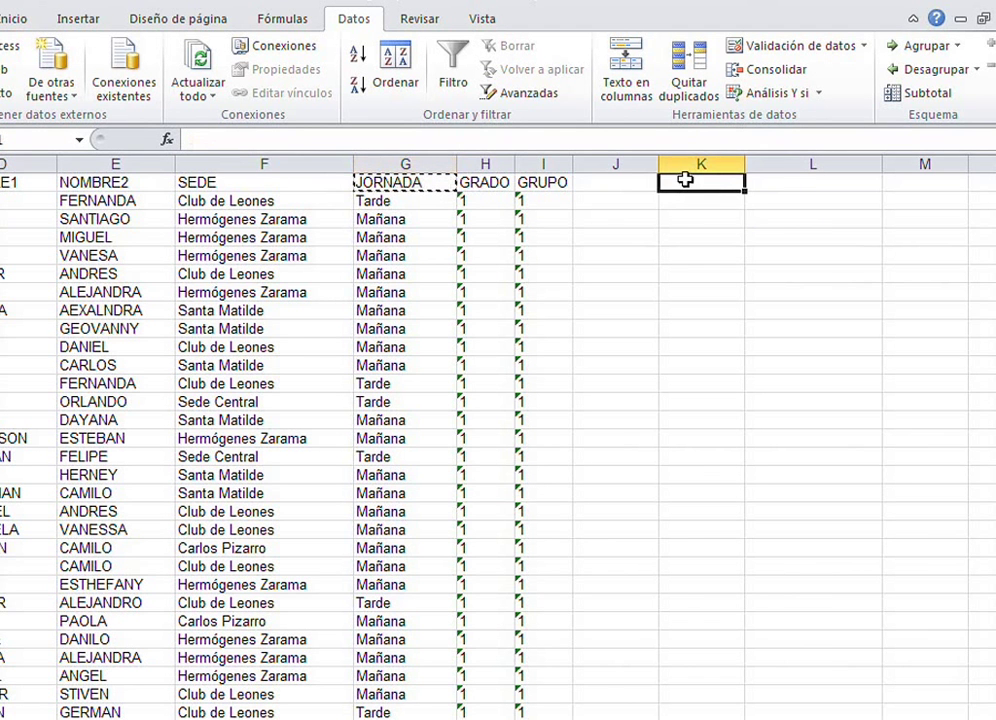
pyautogui.hotkey('ctrl', 'v')
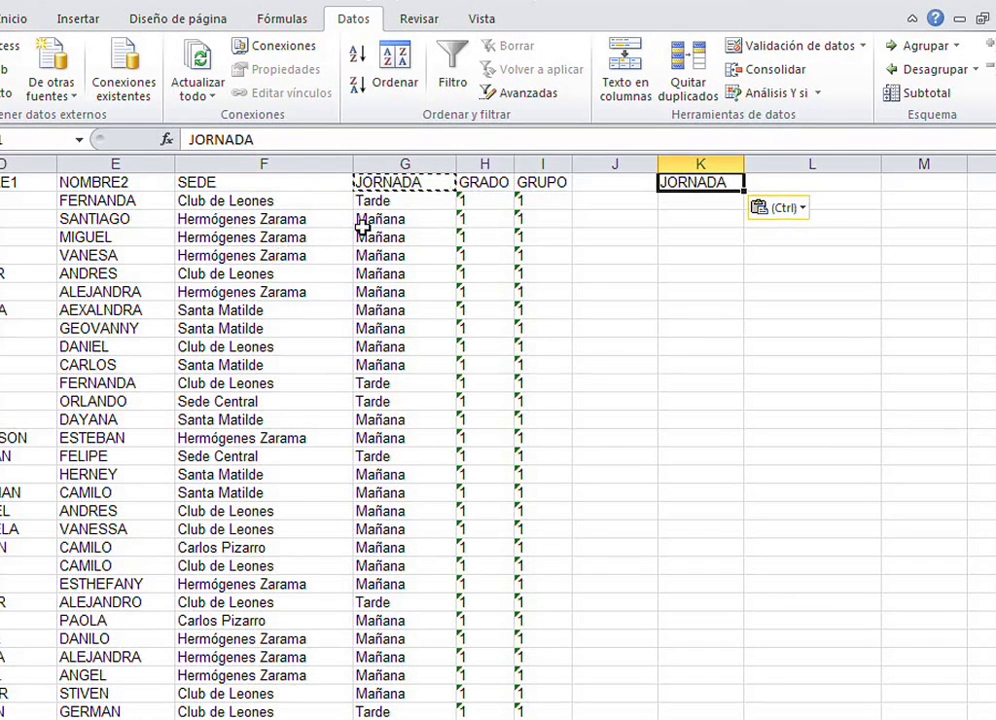
pyautogui.click(375, 222)
pyautogui.hotkey('ctrl', 'c')
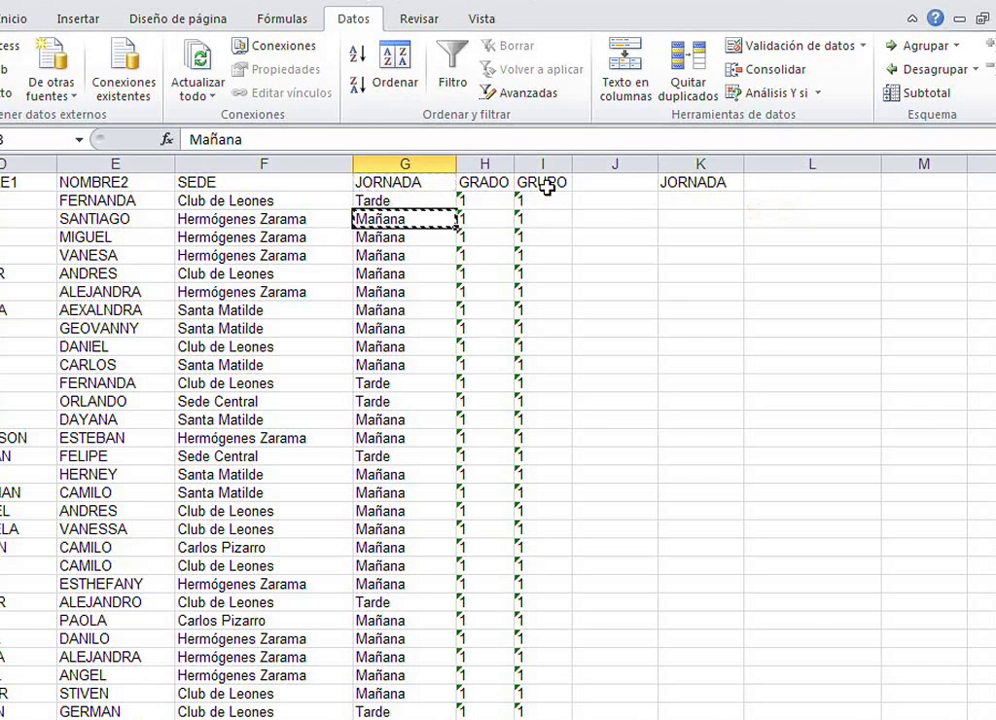
pyautogui.click(671, 200)
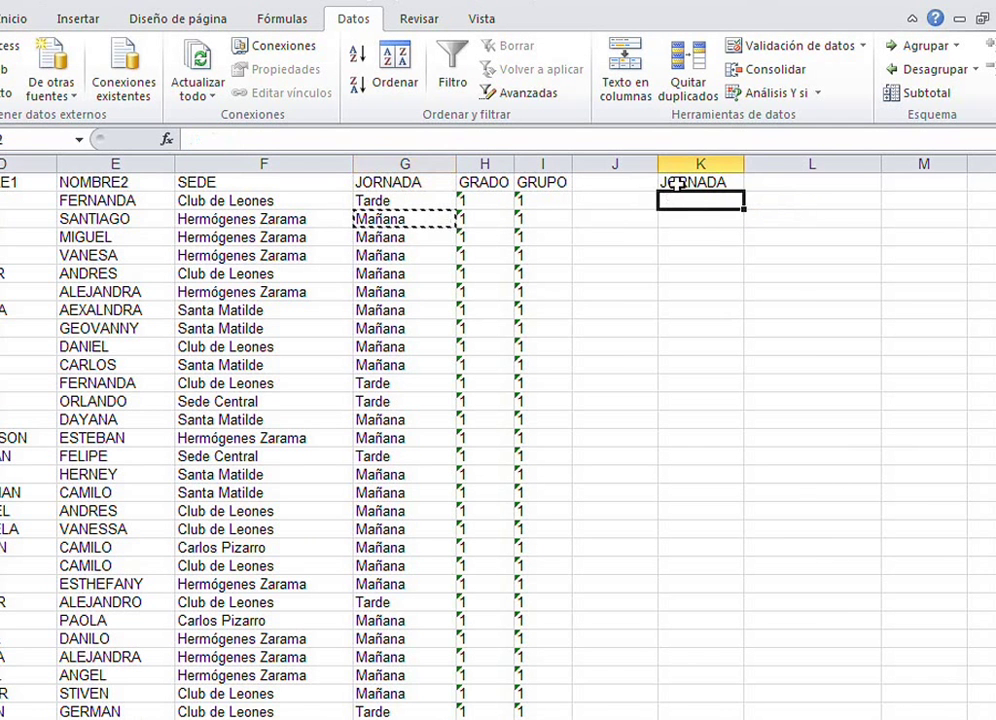
pyautogui.hotkey('ctrl', 'v')
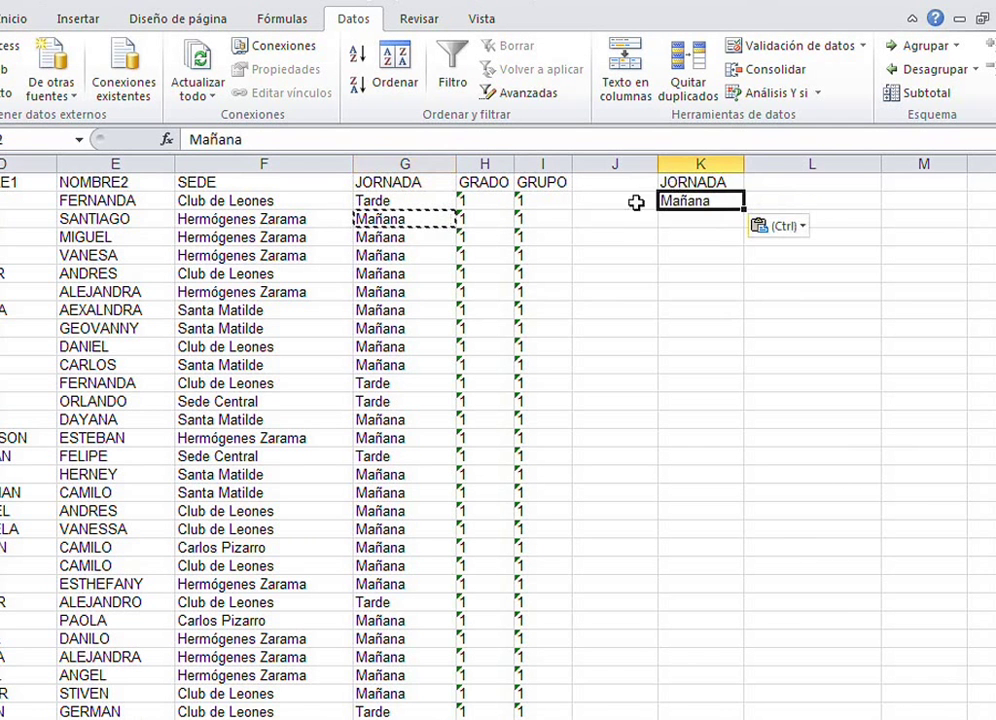
# Step: Add a second filter criterion by copying the SEDE header from column F into L1 and the value Hermógenes Zarama into L2
pyautogui.click(205, 180)
pyautogui.hotkey('ctrl', 'c')
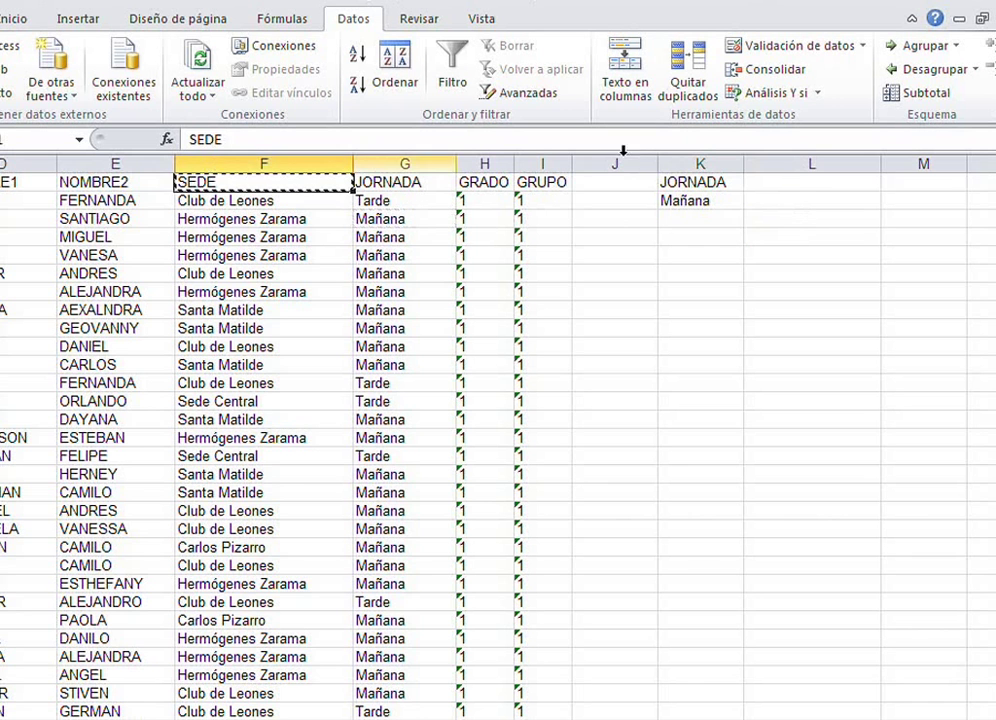
pyautogui.click(774, 181)
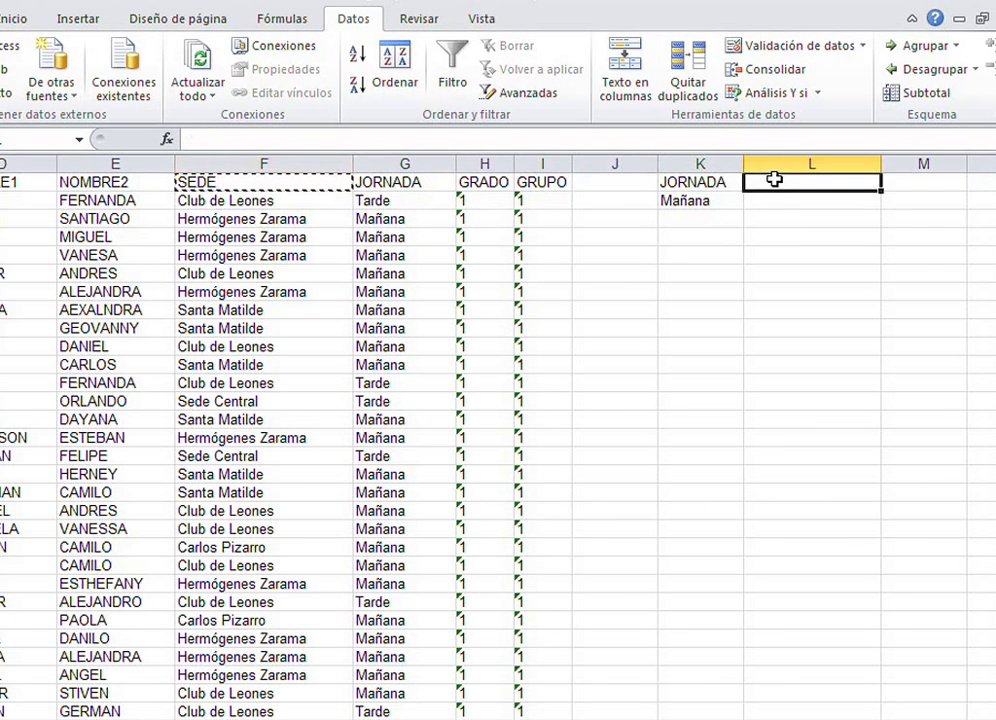
pyautogui.hotkey('ctrl', 'v')
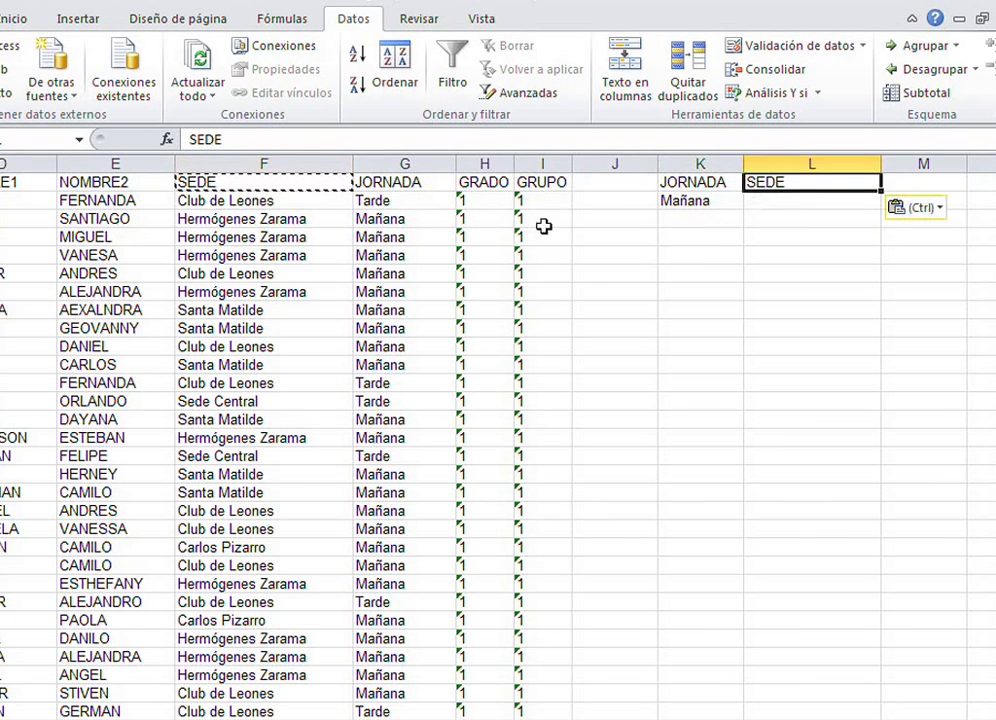
pyautogui.click(193, 222)
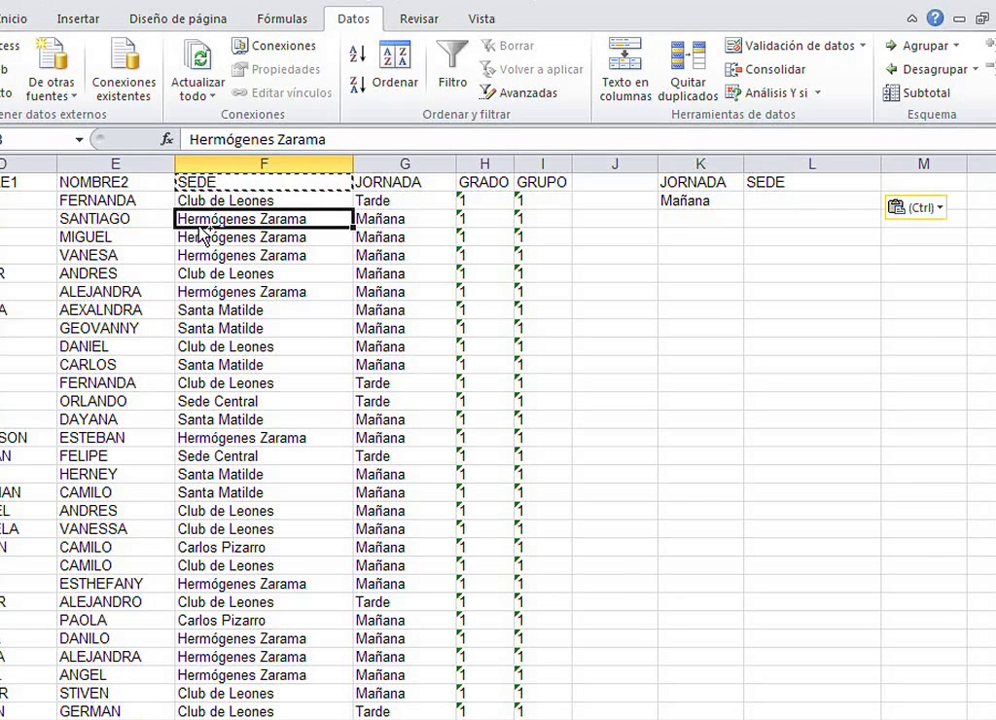
pyautogui.hotkey('ctrl', 'c')
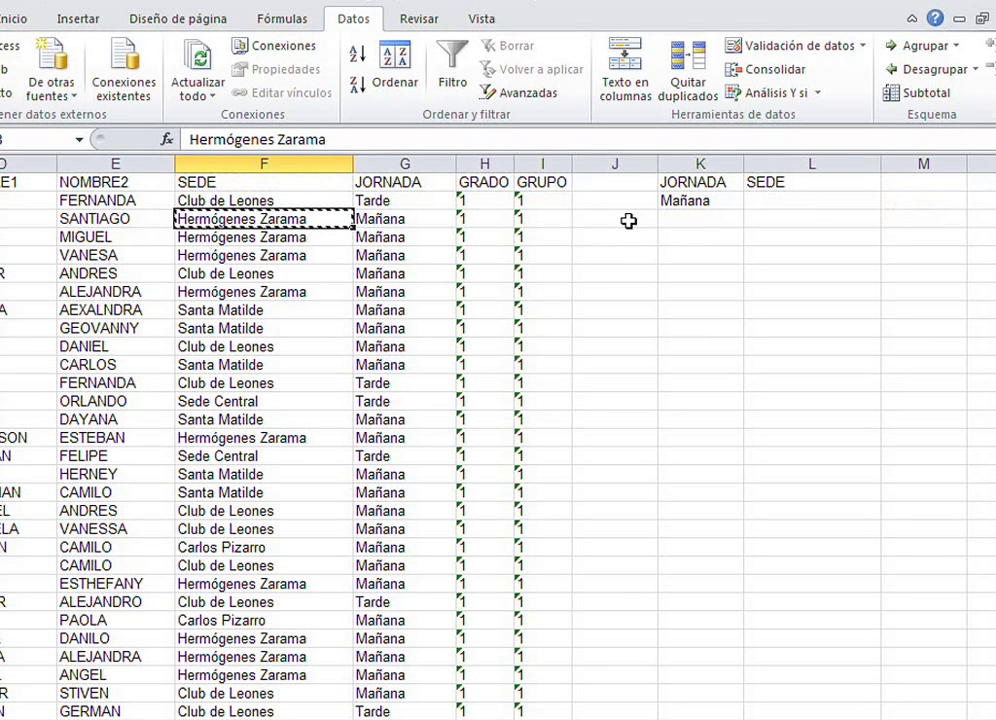
pyautogui.click(770, 203)
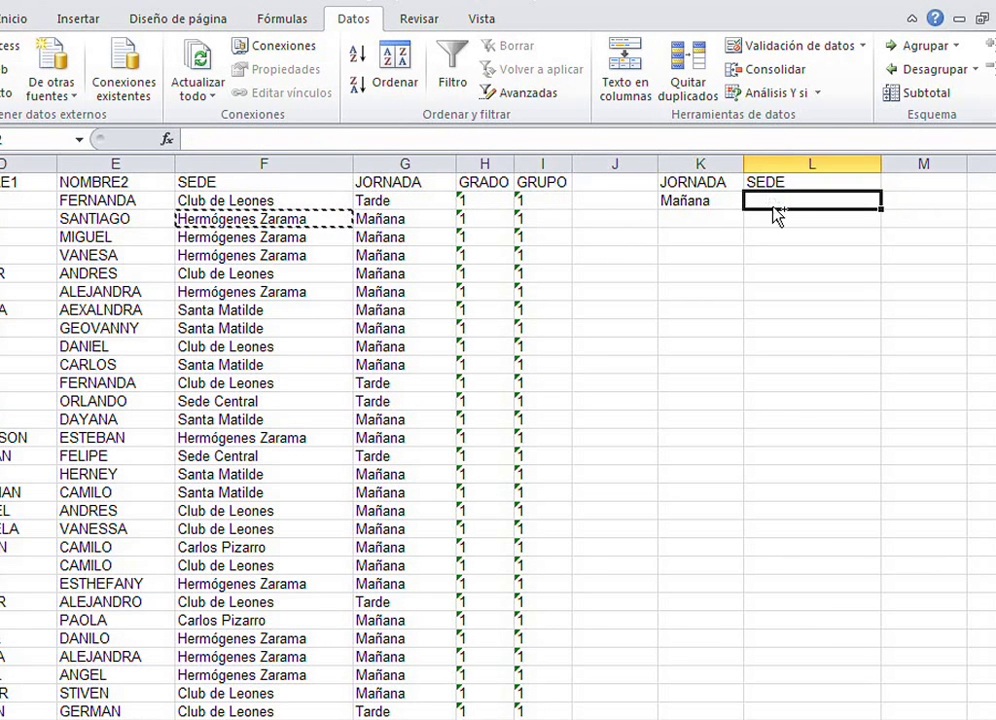
pyautogui.hotkey('ctrl', 'v')
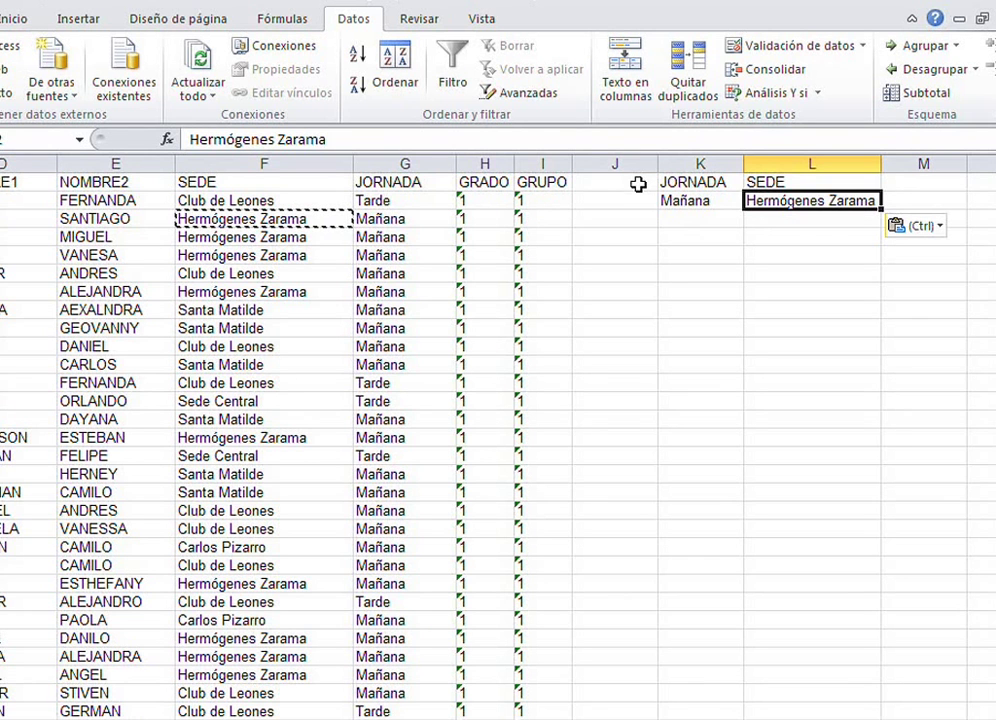
# Step: Review the JORNADA and SEDE criteria cells one by one and select the whole block K1:L2
pyautogui.click(693, 181)
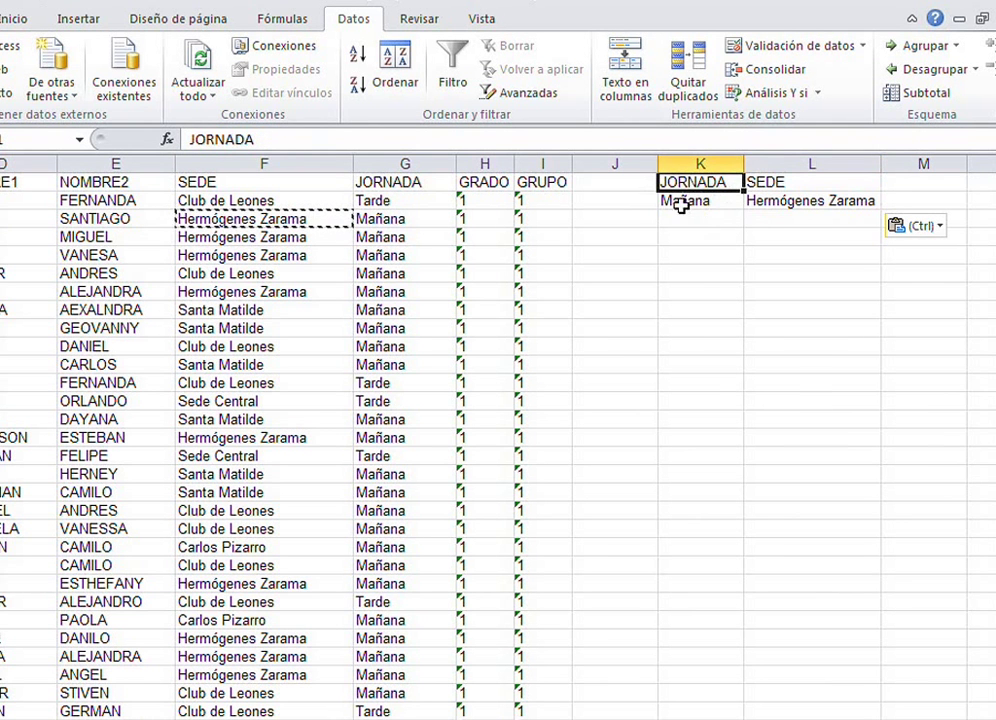
pyautogui.click(679, 201)
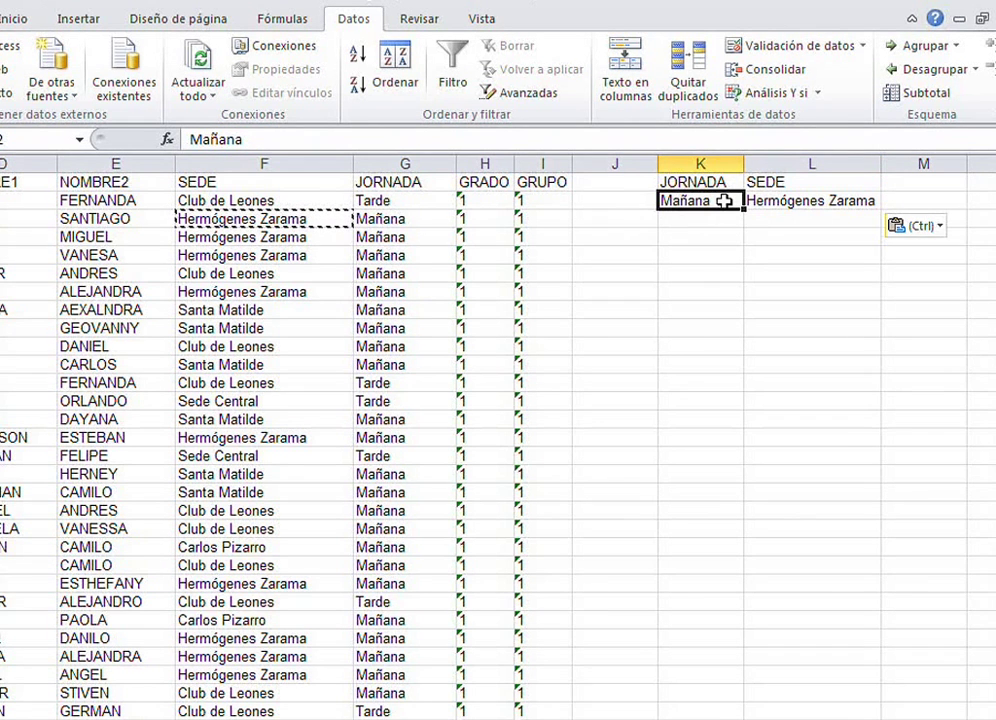
pyautogui.click(818, 201)
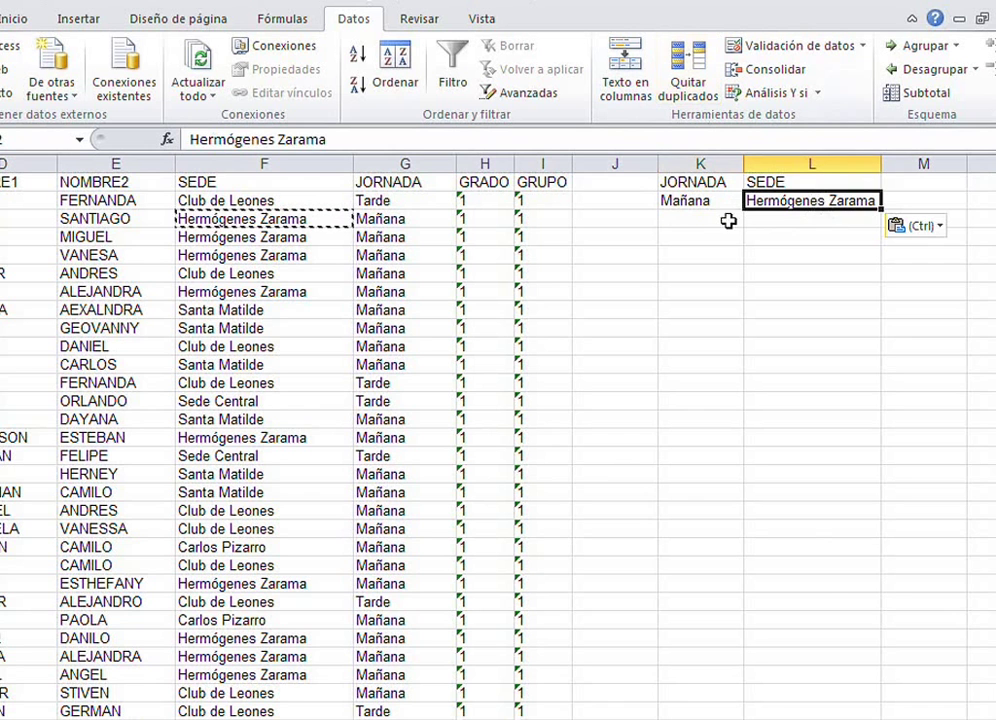
pyautogui.click(686, 194)
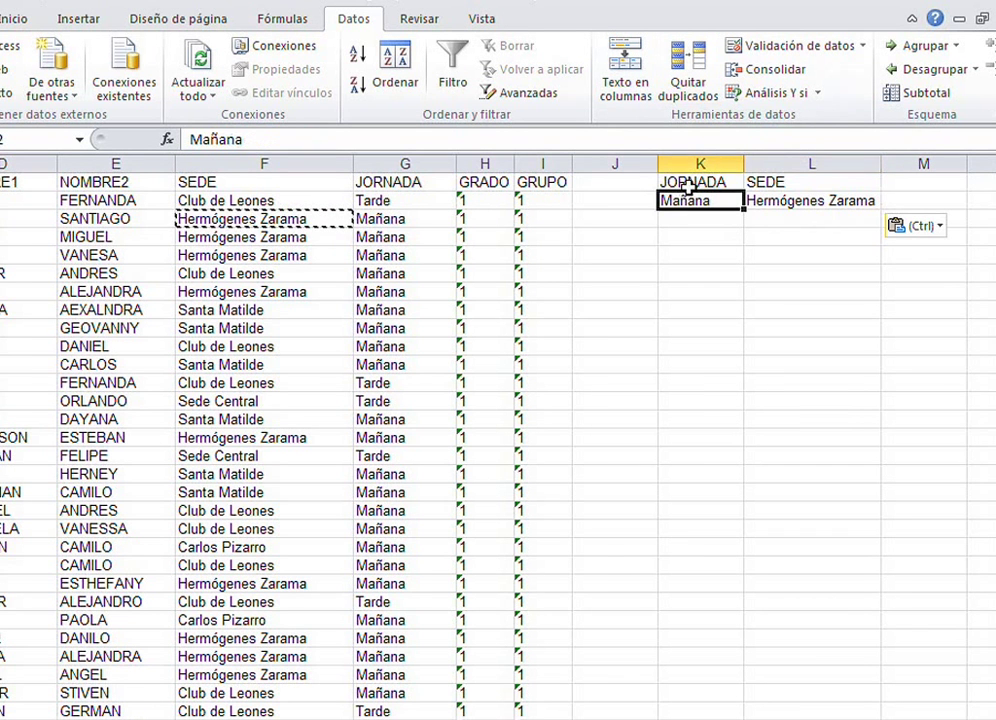
pyautogui.moveTo(690, 184); pyautogui.dragTo(781, 201)
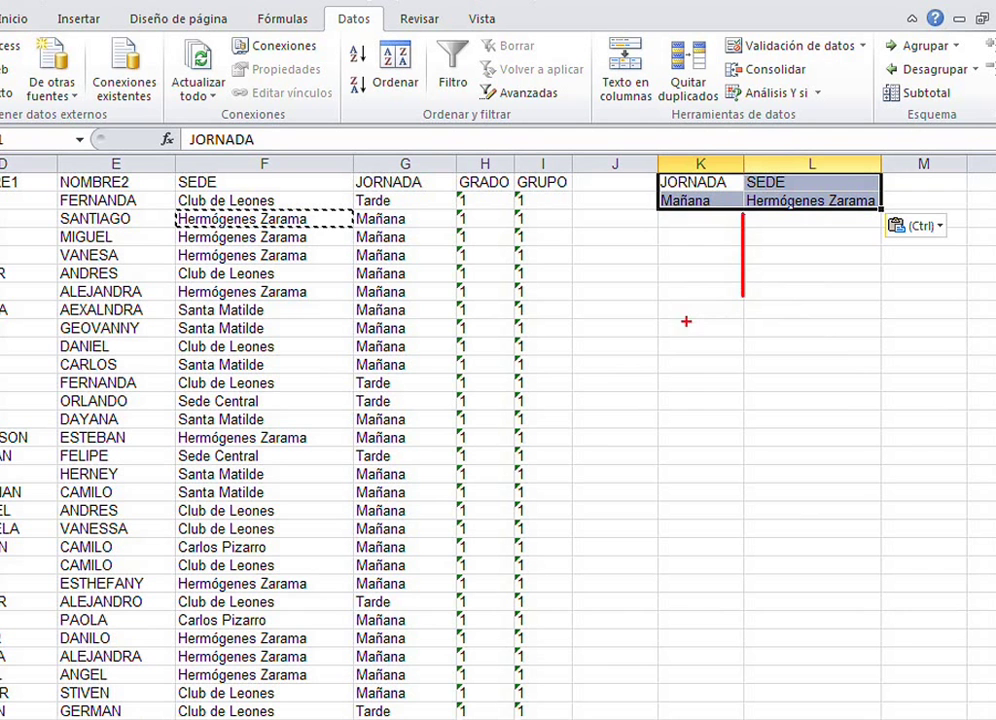
# Step: Label the criteria block on screen with the red annotation "zona de criterios" and clear the annotation
pyautogui.moveTo(660, 300)
pyautogui.mouseDown()
pyautogui.moveTo(657, 370)
pyautogui.moveTo(661, 354)
pyautogui.mouseUp()
pyautogui.write('zona')
pyautogui.press('Return')
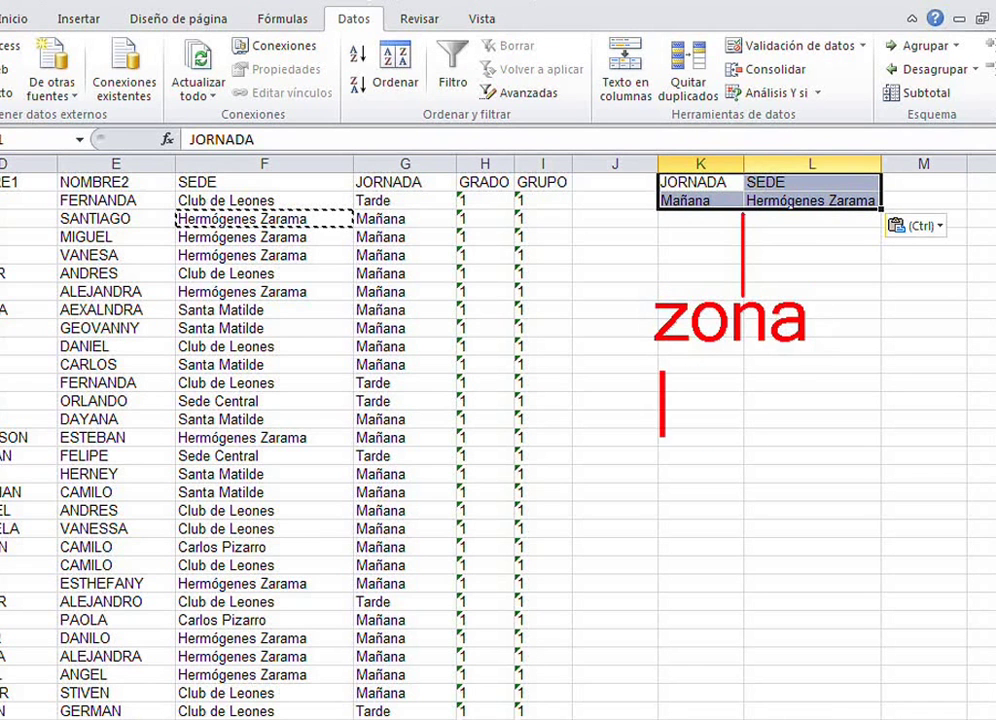
pyautogui.write('de crit')
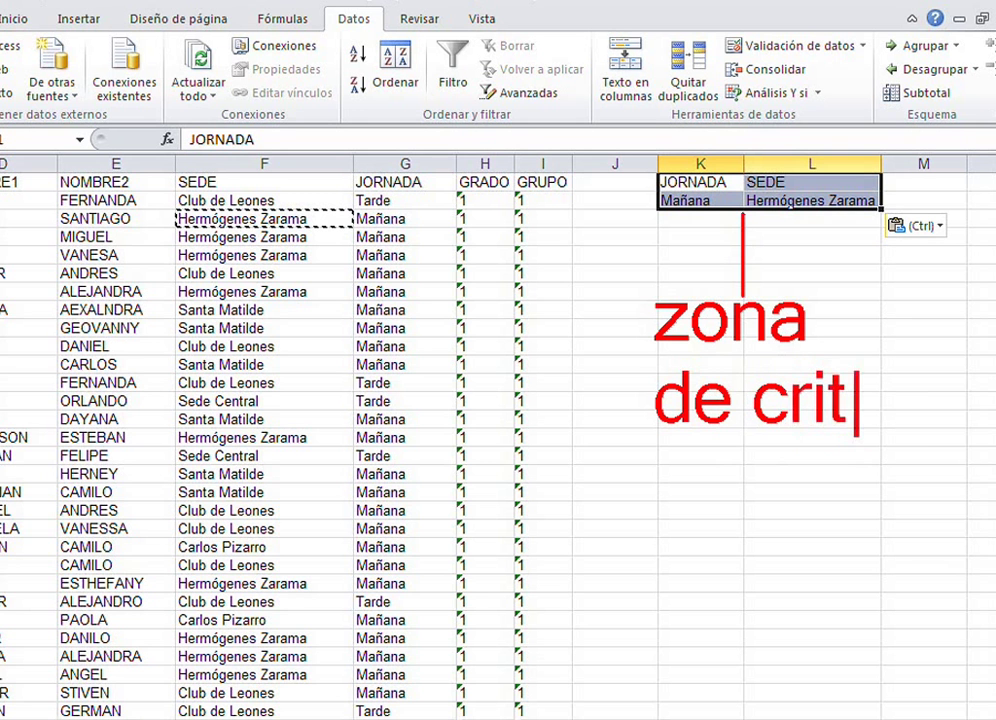
pyautogui.write('erios')
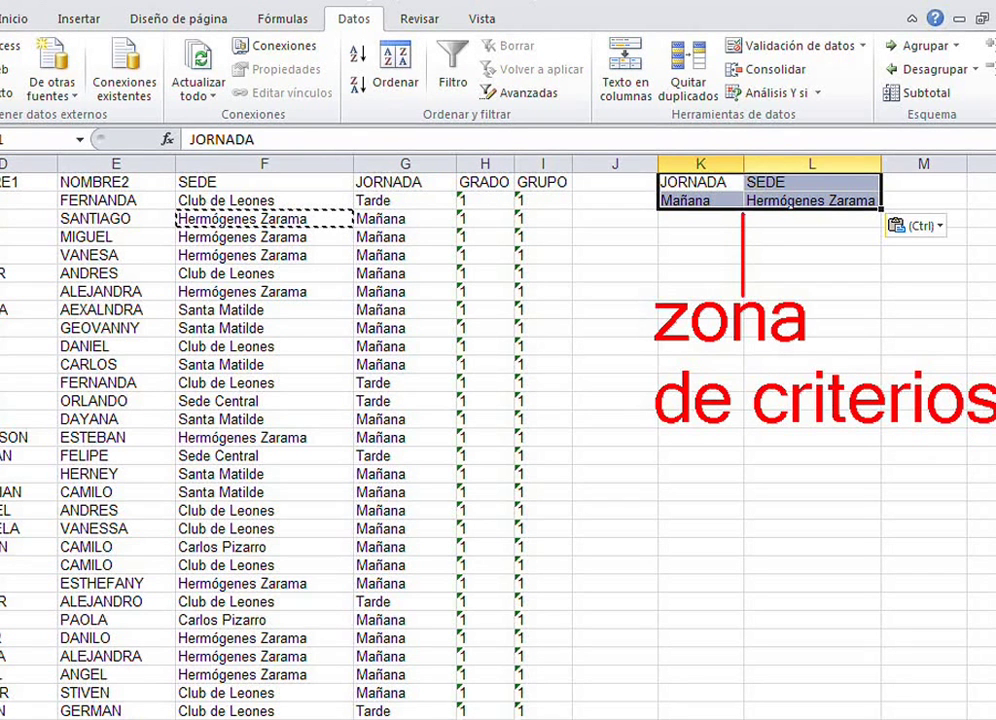
pyautogui.press('Escape')
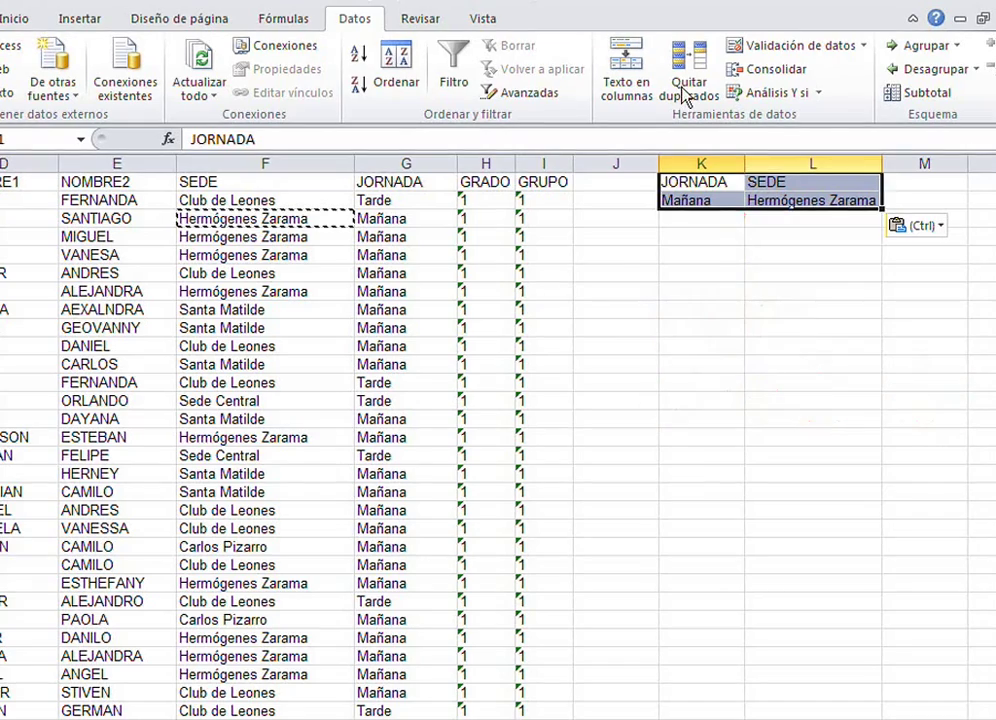
# Step: Start an advanced filter that copies to another location, using $K$1:$L$2 as the criteria range
pyautogui.click(624, 254)
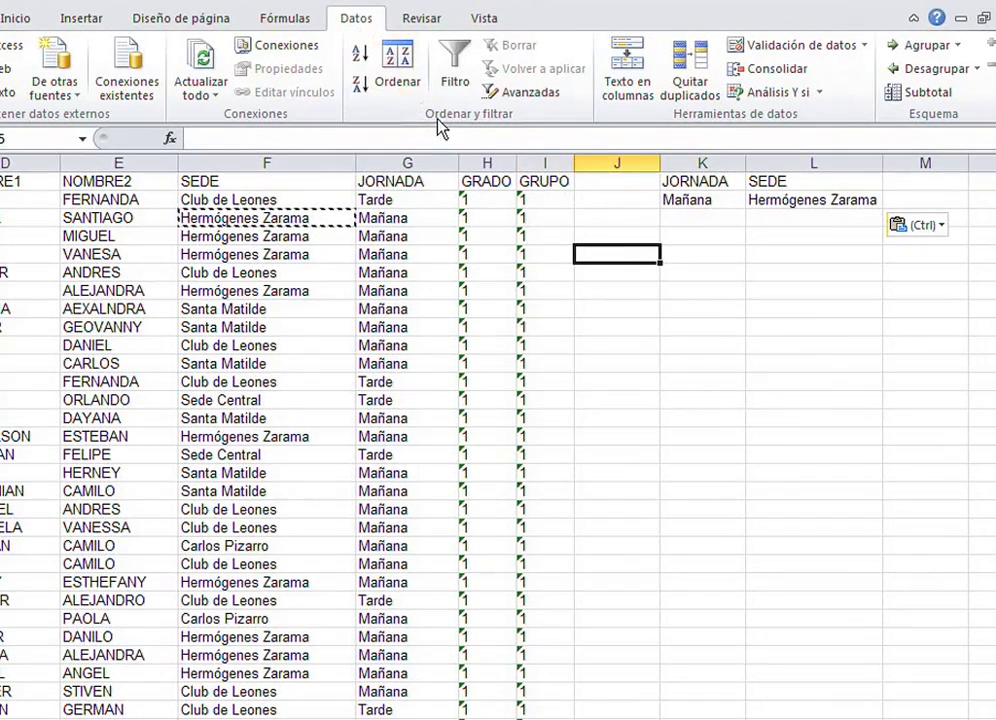
pyautogui.click(534, 94)
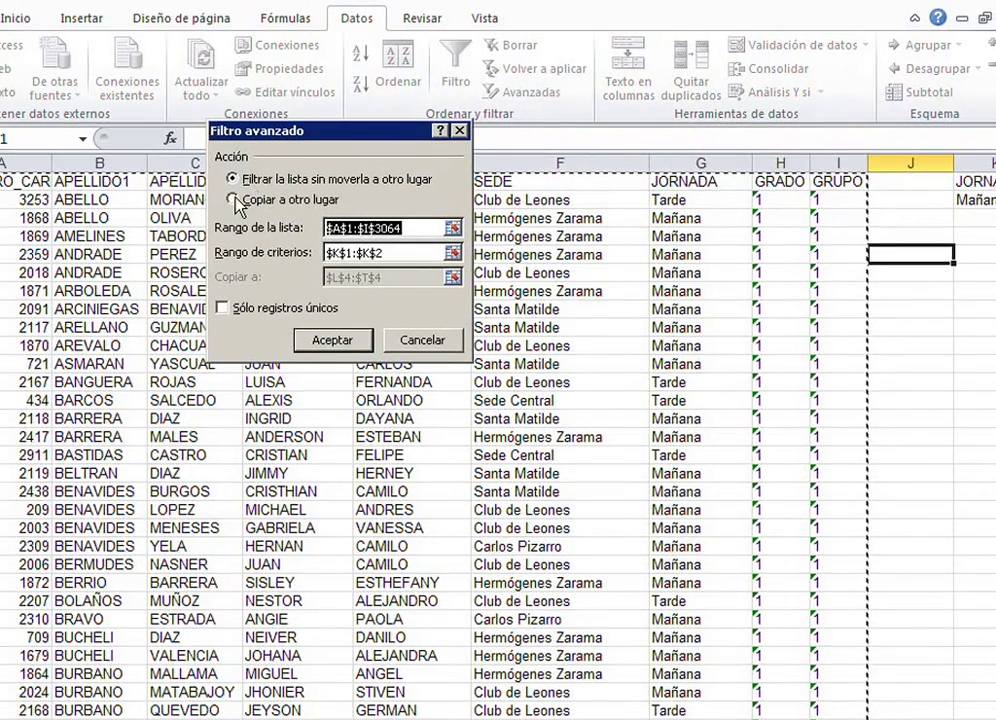
pyautogui.click(236, 199)
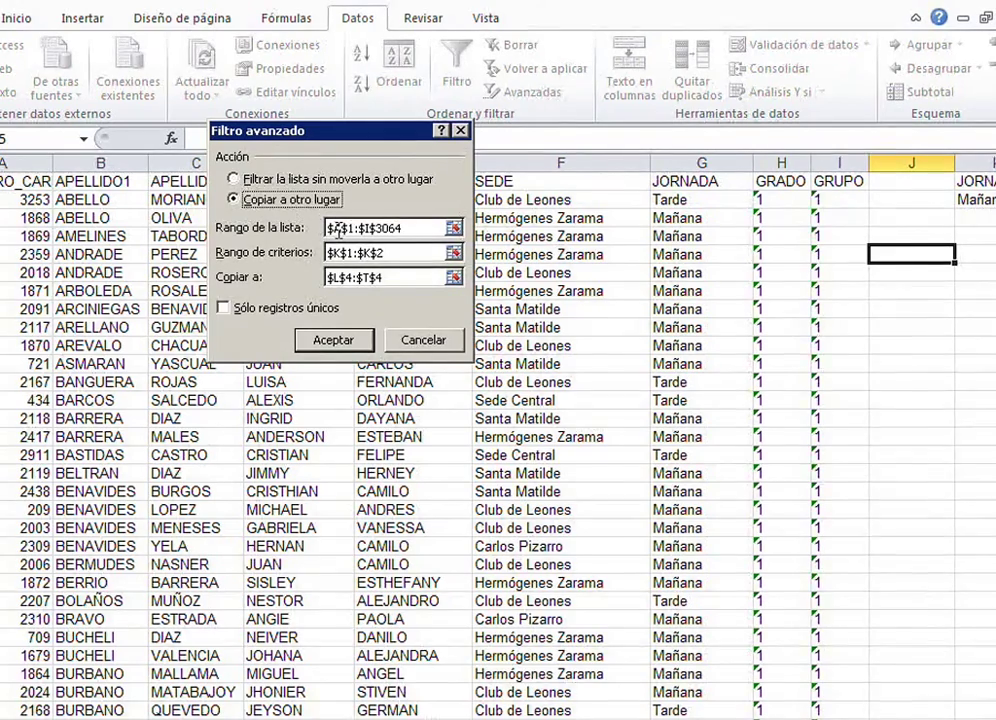
pyautogui.click(455, 253)
pyautogui.moveTo(862, 183); pyautogui.dragTo(958, 205)
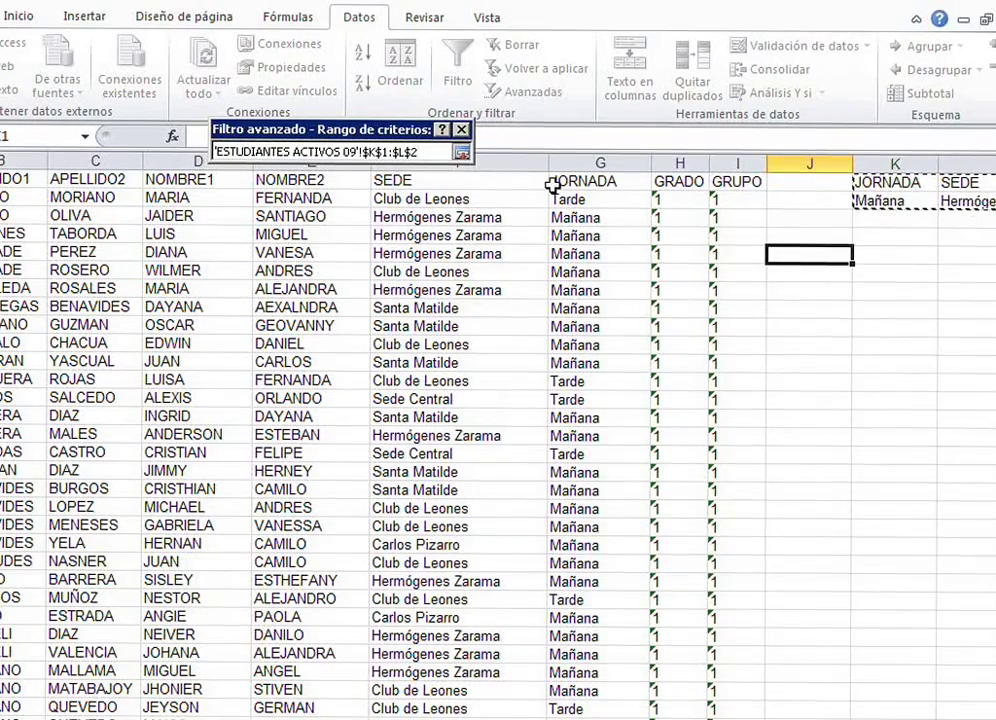
pyautogui.click(461, 152)
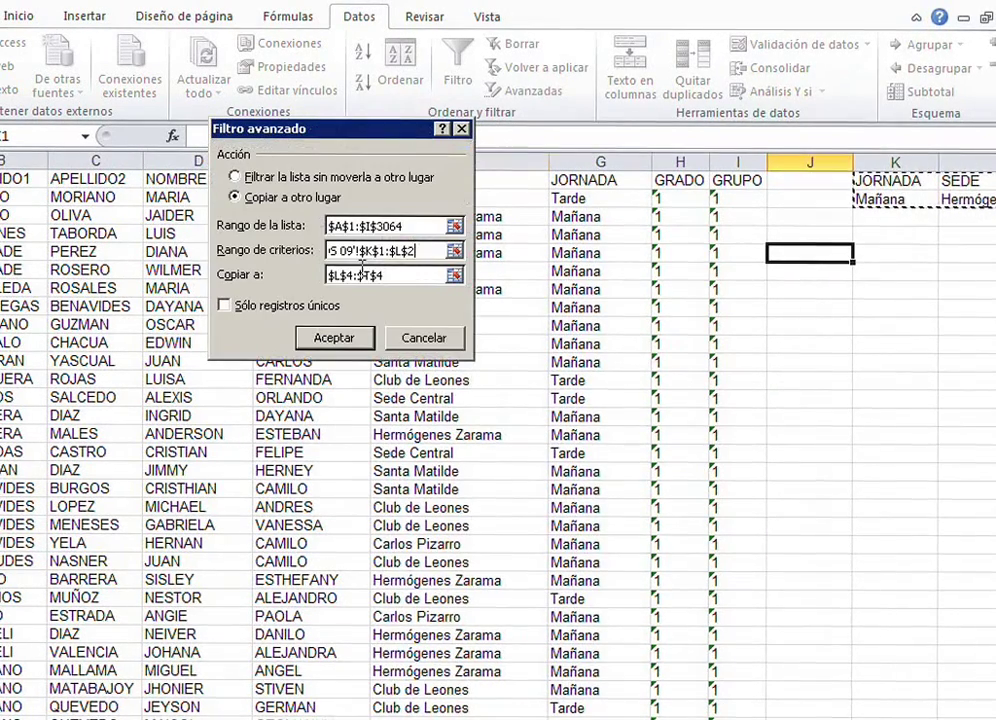
# Step: Restrict the advanced filter to unique records and try to run it with K4 as the copy destination
pyautogui.click(405, 285)
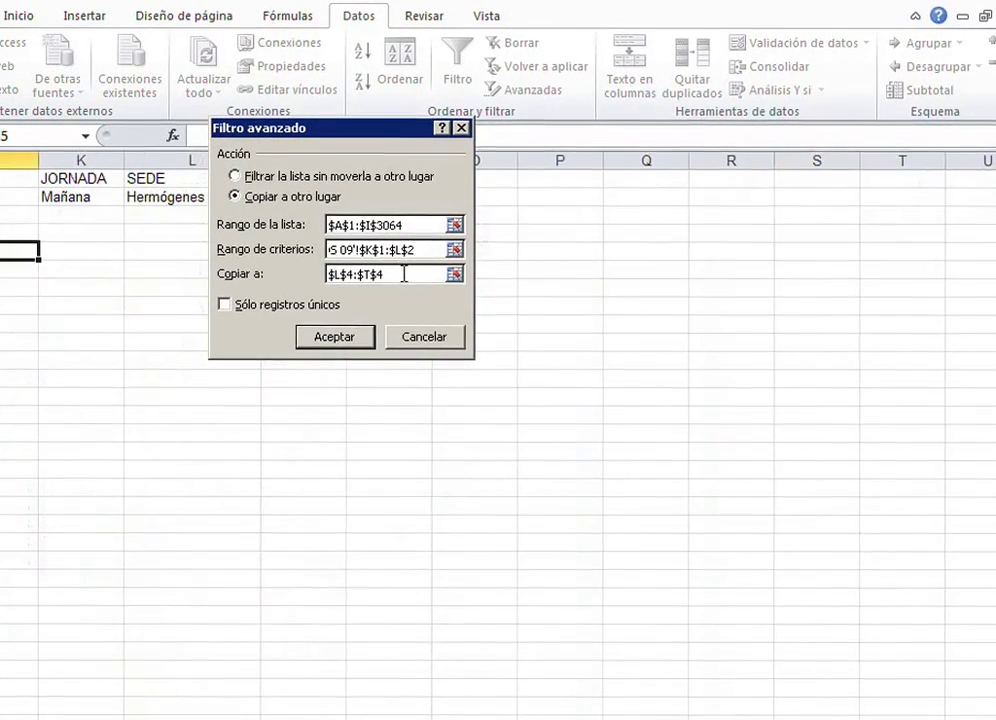
pyautogui.click(48, 232)
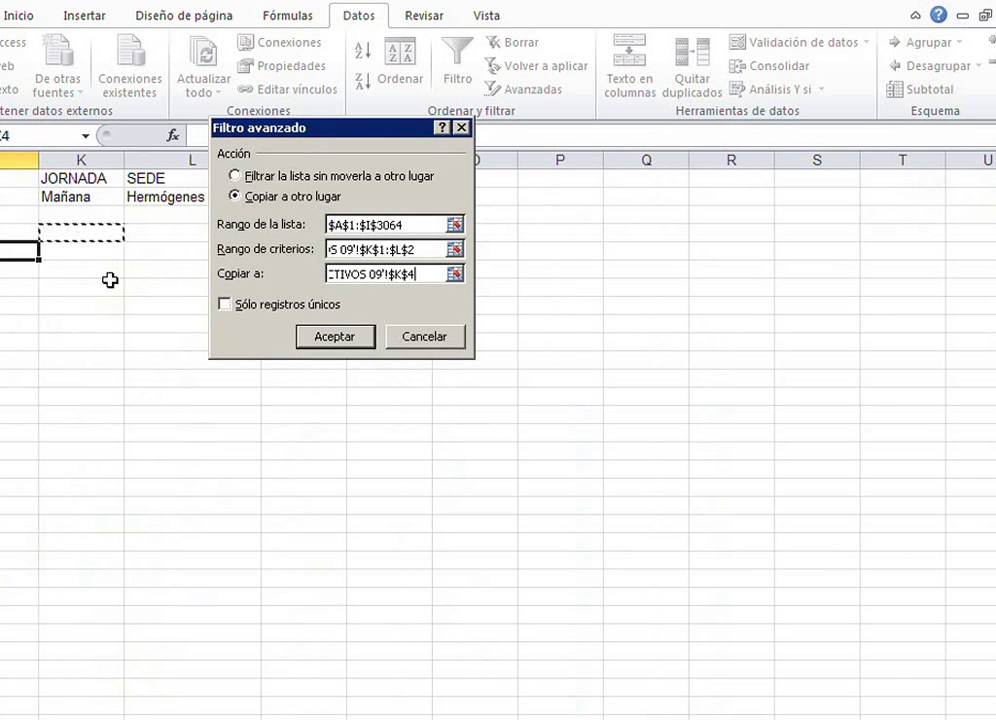
pyautogui.click(240, 305)
pyautogui.click(335, 336)
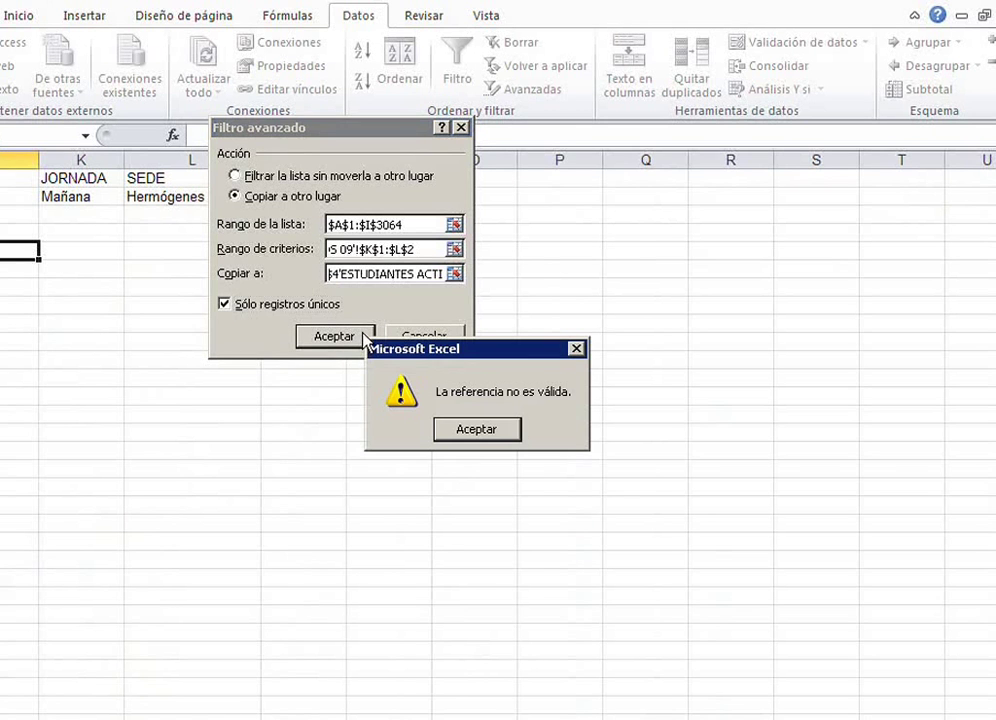
pyautogui.click(477, 429)
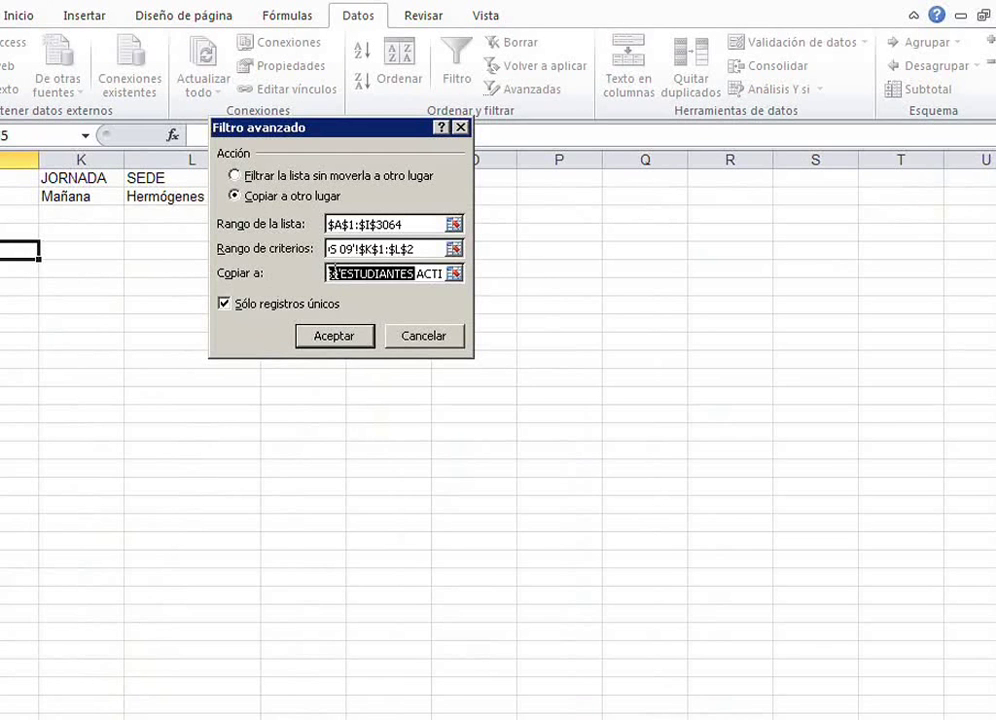
# Step: Replace the advanced filter's copy destination with cell K5 and run the filter
pyautogui.moveTo(333, 273); pyautogui.dragTo(536, 271)
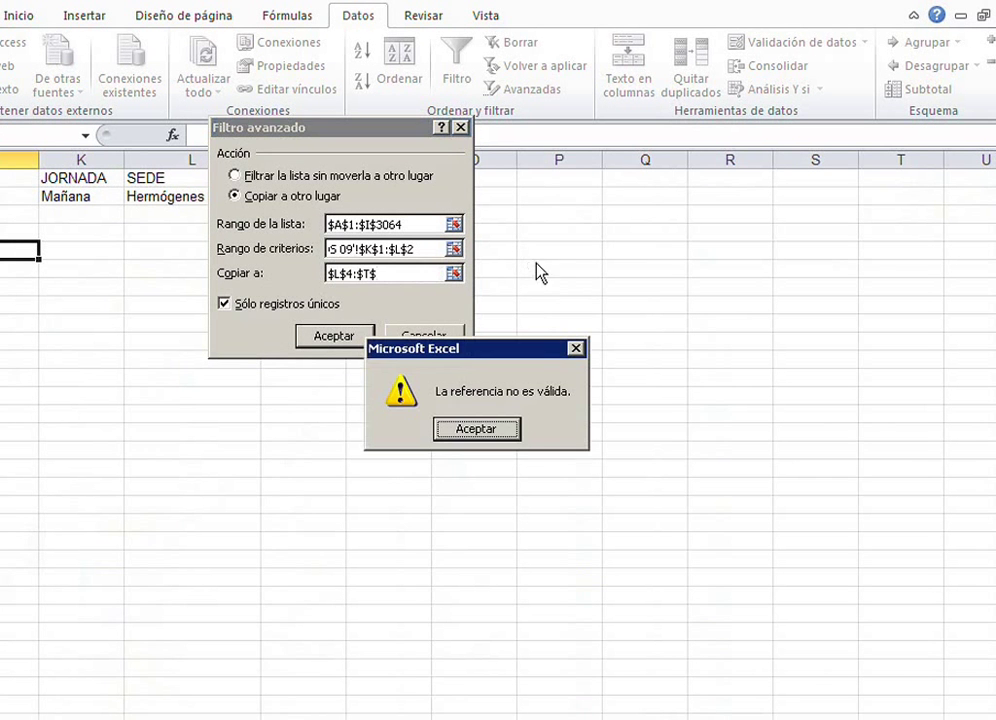
pyautogui.click(476, 429)
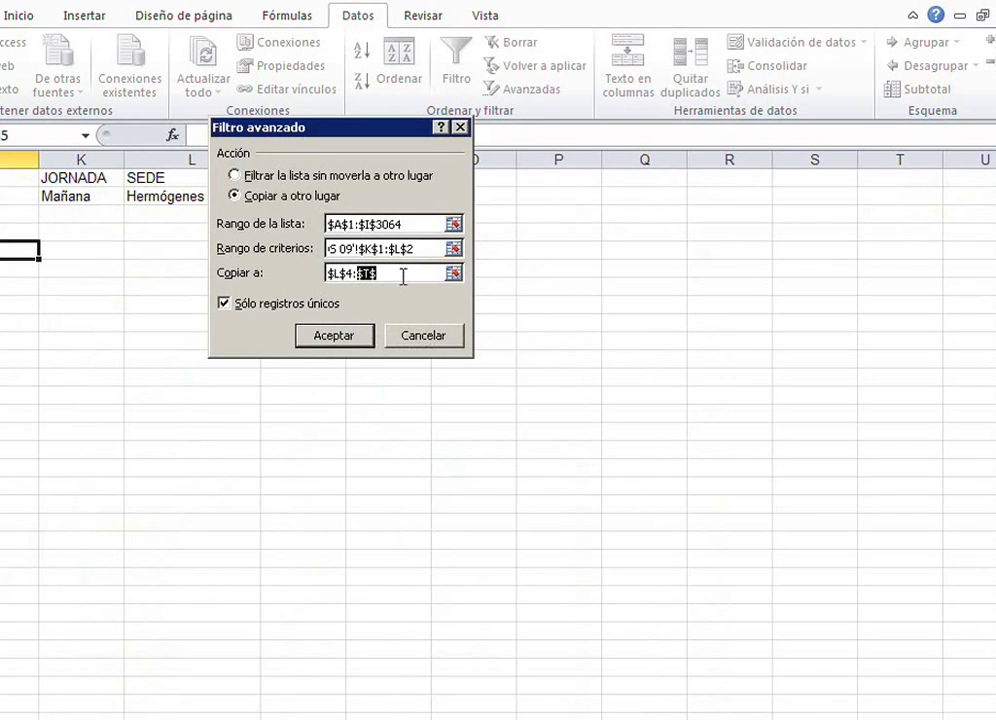
pyautogui.moveTo(385, 273); pyautogui.dragTo(211, 240)
pyautogui.press('BackSpace')
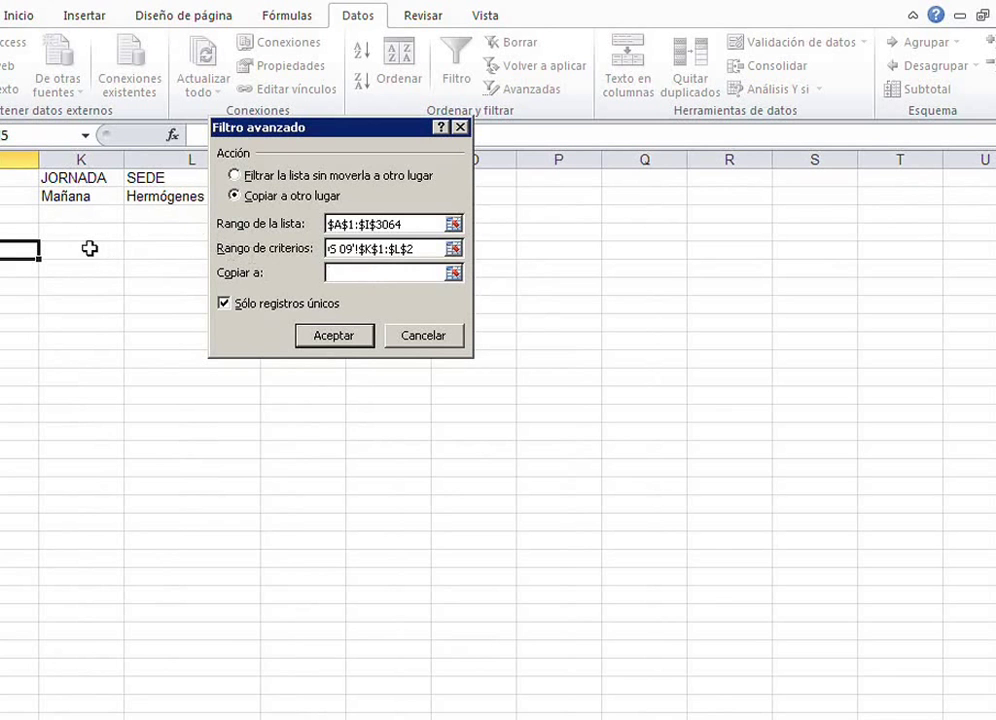
pyautogui.click(86, 248)
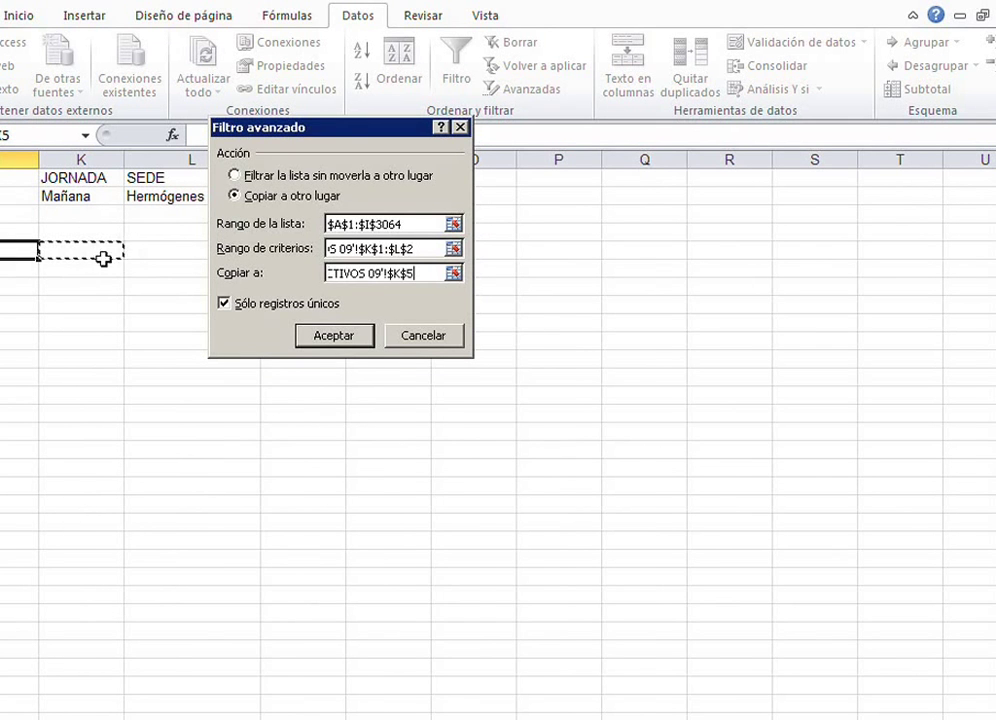
pyautogui.click(336, 334)
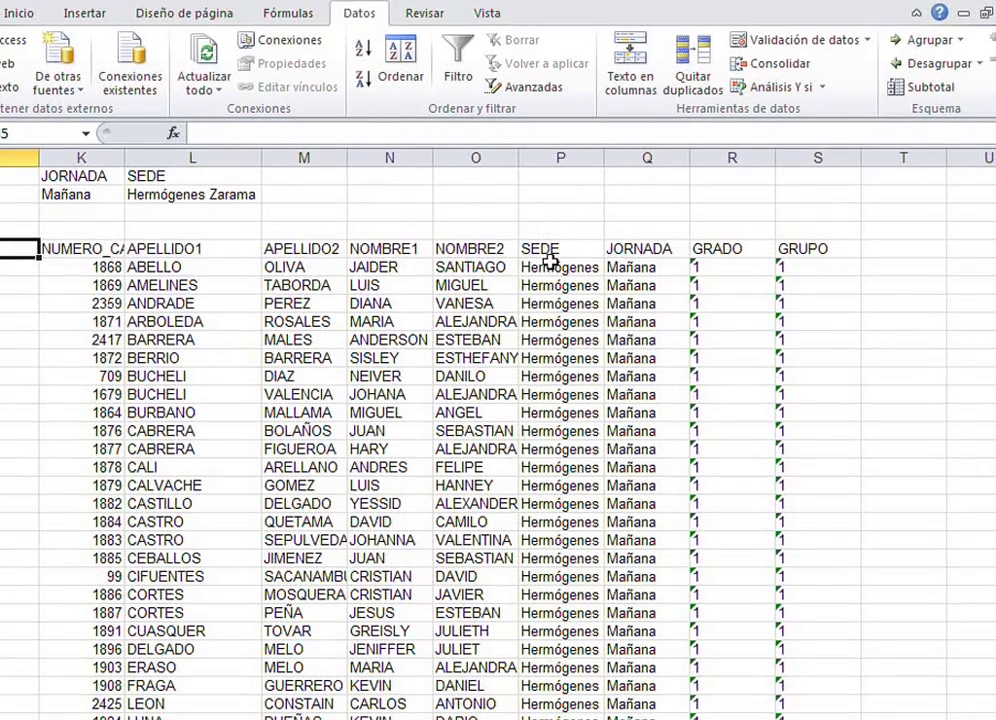
# Step: Fit column P to its contents and examine the SEDE and JORNADA values down the extracted list
pyautogui.click(551, 268)
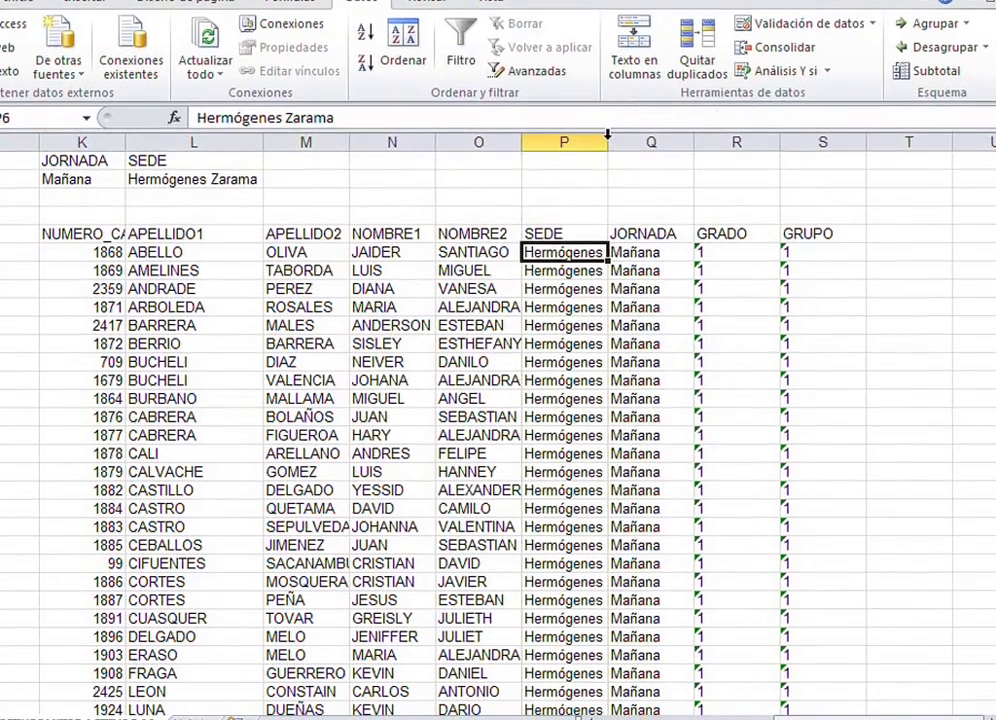
pyautogui.doubleClick(607, 142)
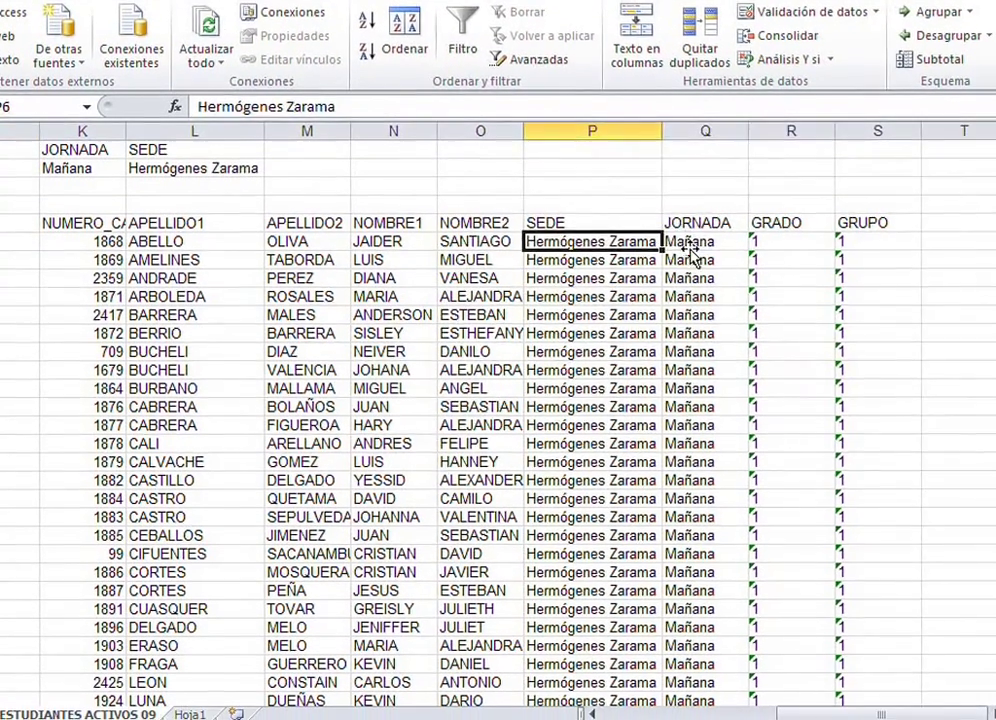
pyautogui.click(690, 252)
pyautogui.click(679, 311)
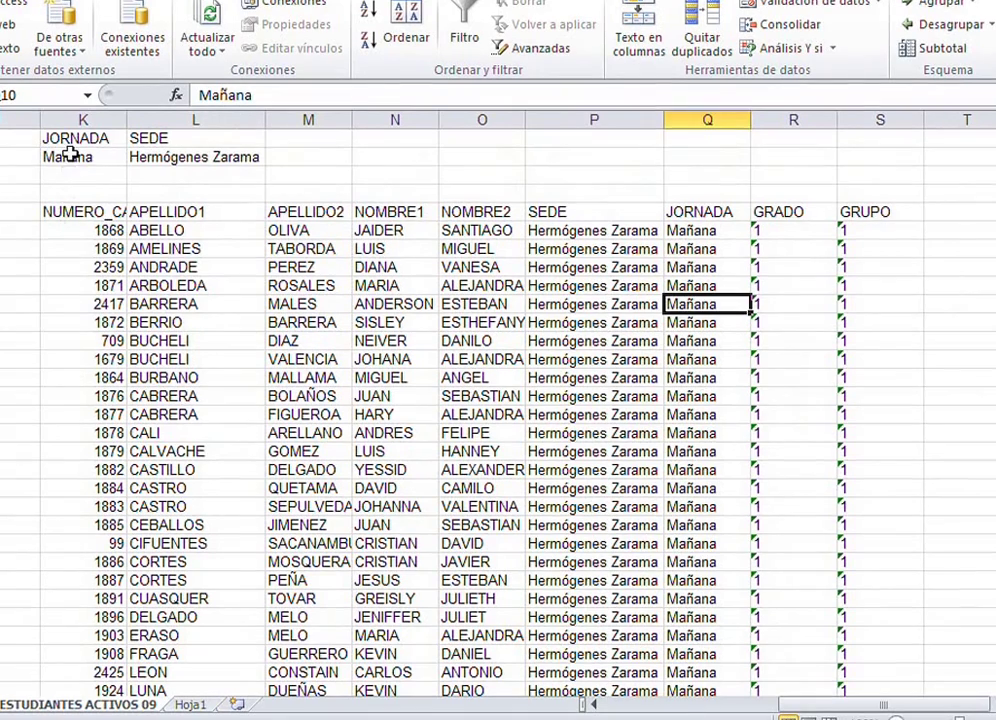
pyautogui.click(69, 157)
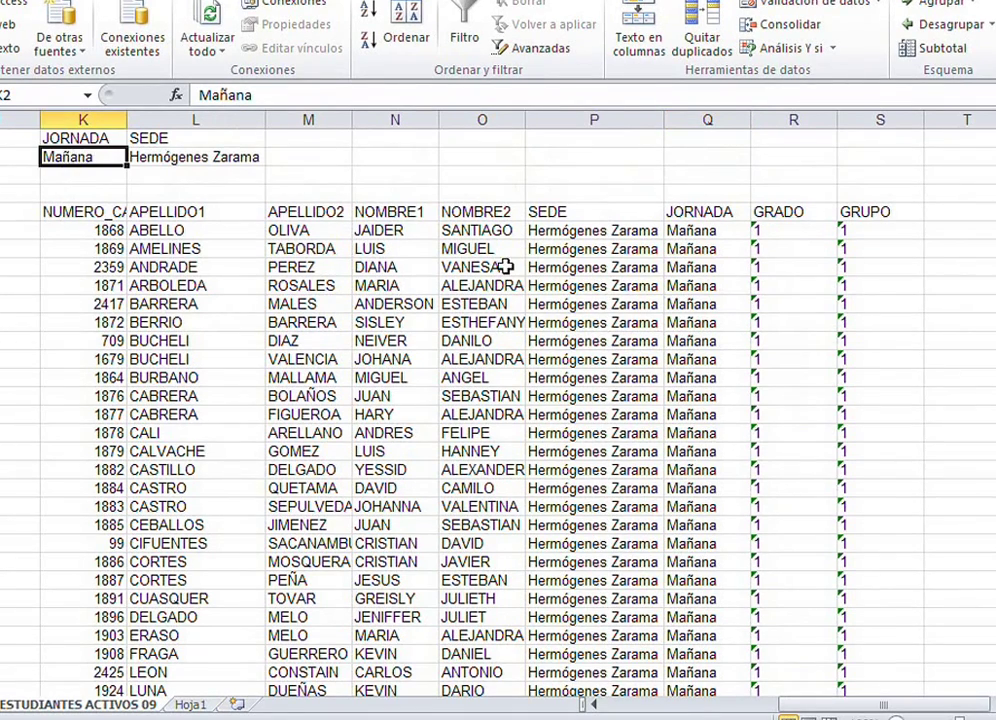
pyautogui.click(589, 261)
pyautogui.scroll(-16, 620, 380)
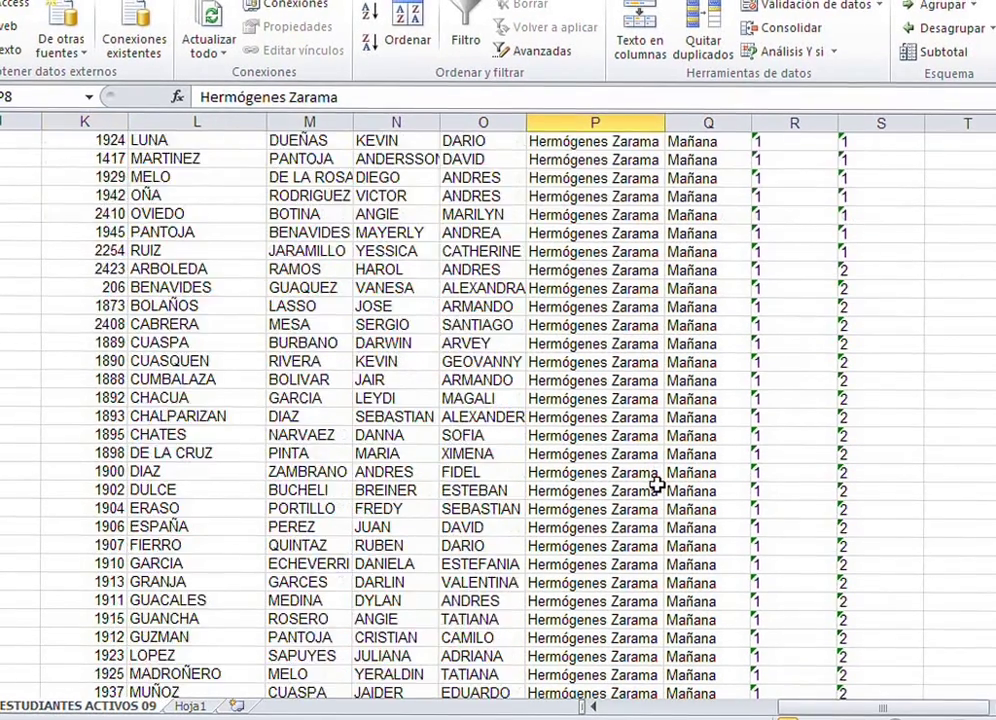
# Step: Clear the whole extracted list in columns K to S from row 5 down, including its header row
pyautogui.scroll(-20, 670, 636)
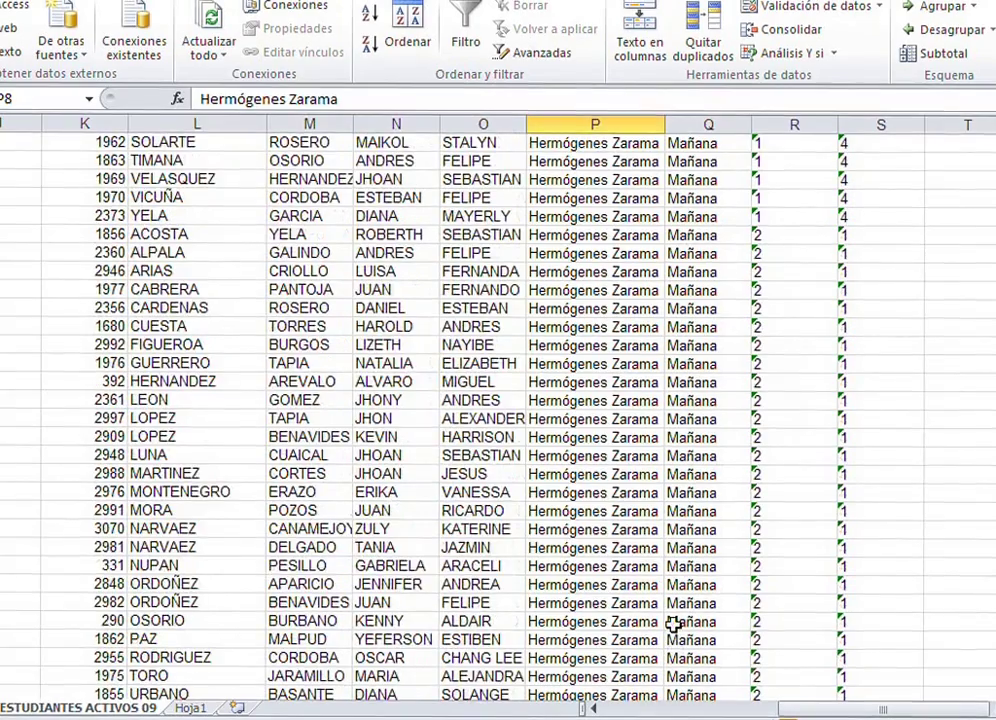
pyautogui.moveTo(993, 110); pyautogui.dragTo(971, 100)
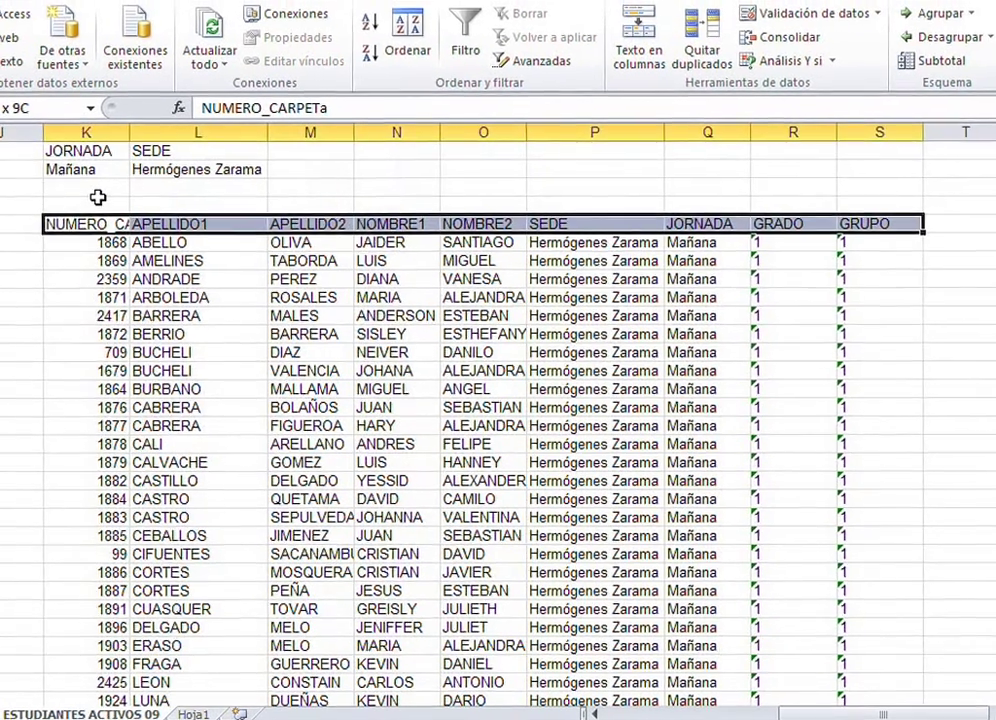
pyautogui.scroll(-20, 98, 196)
pyautogui.moveTo(95, 191); pyautogui.dragTo(95, 194)
pyautogui.scroll(-20, 100, 201)
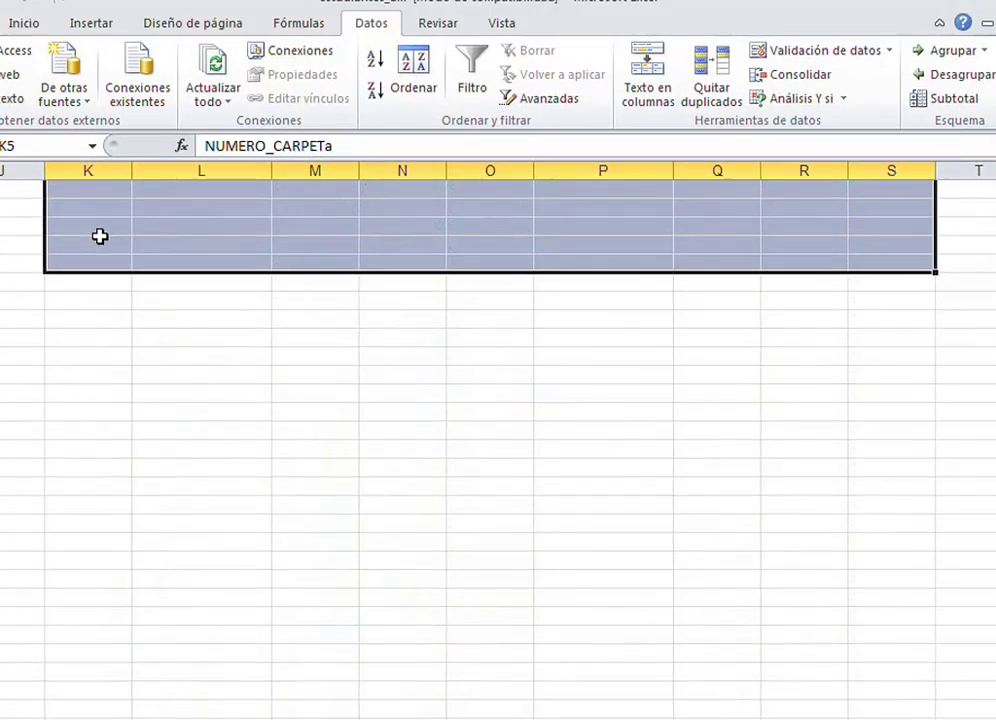
pyautogui.scroll(20, 100, 236)
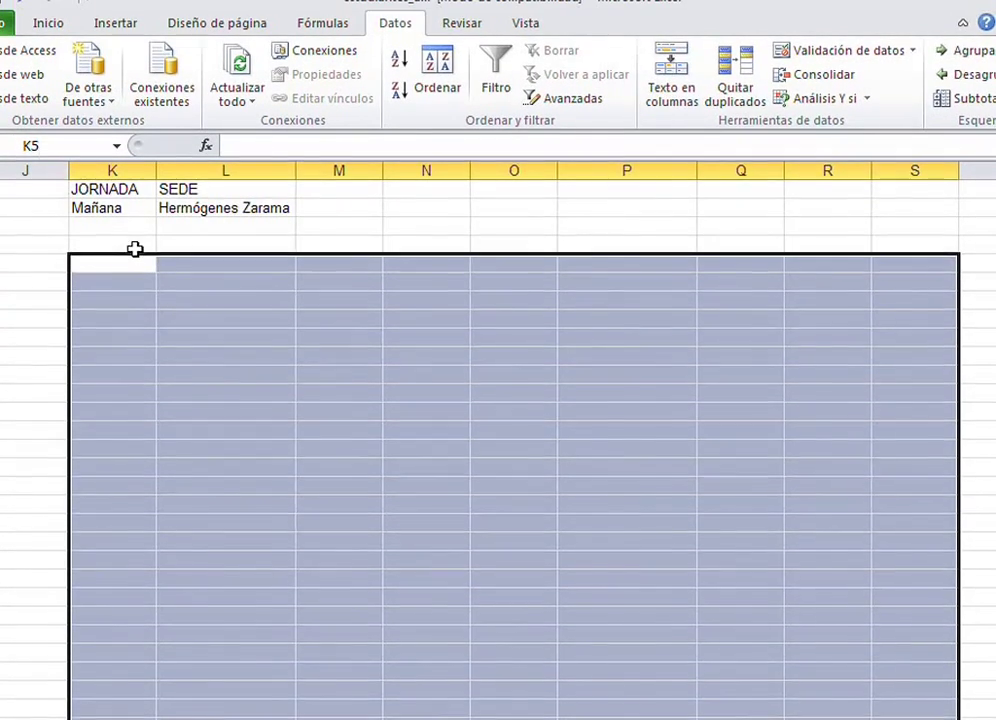
pyautogui.click(134, 250)
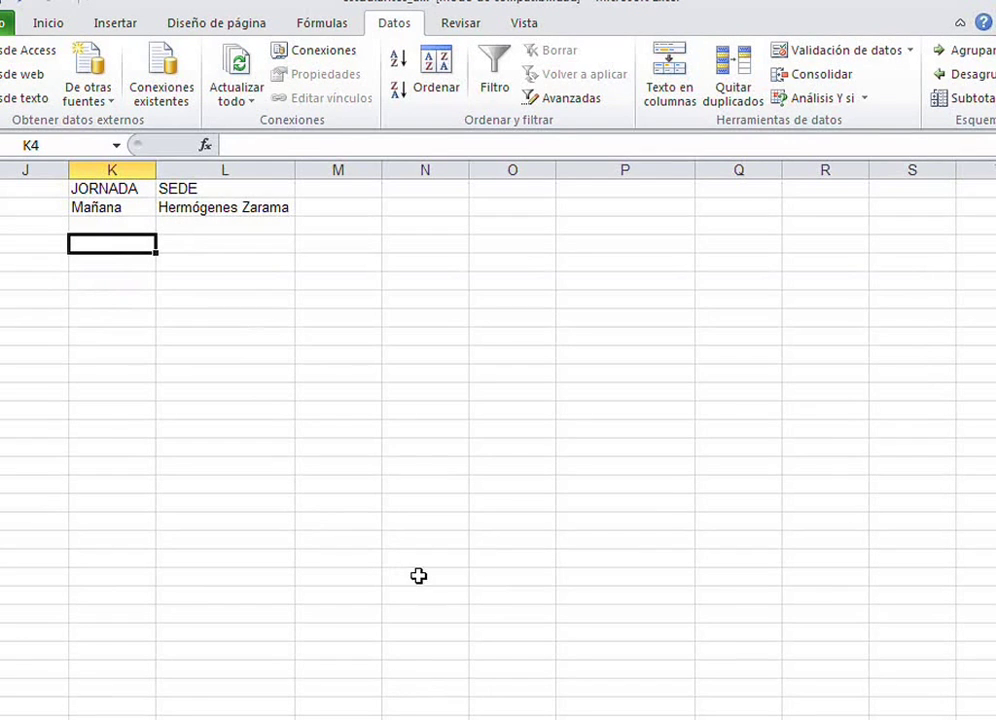
# Step: Change the JORNADA criterion in K2 to <>Mañana
pyautogui.hscroll(-4, 500, 450)
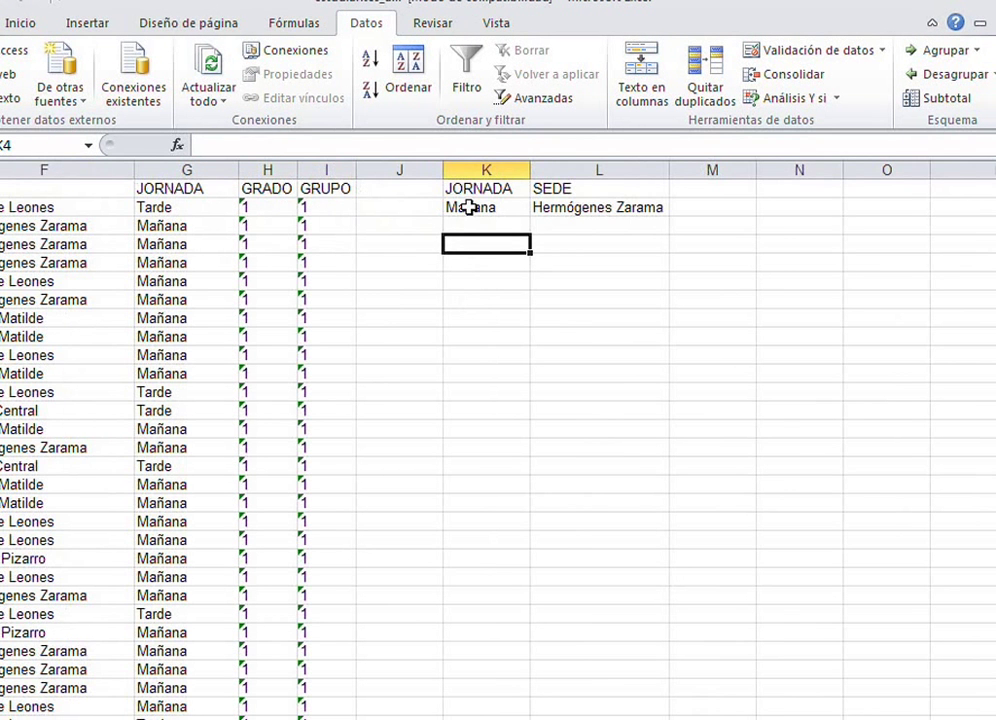
pyautogui.click(469, 206)
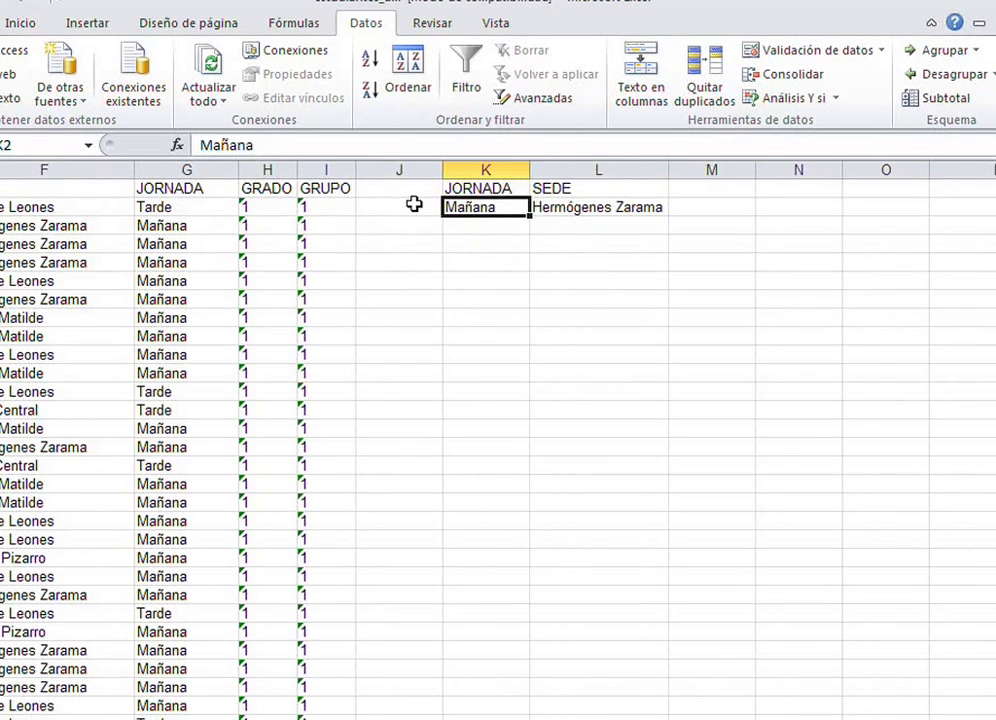
pyautogui.click(198, 145)
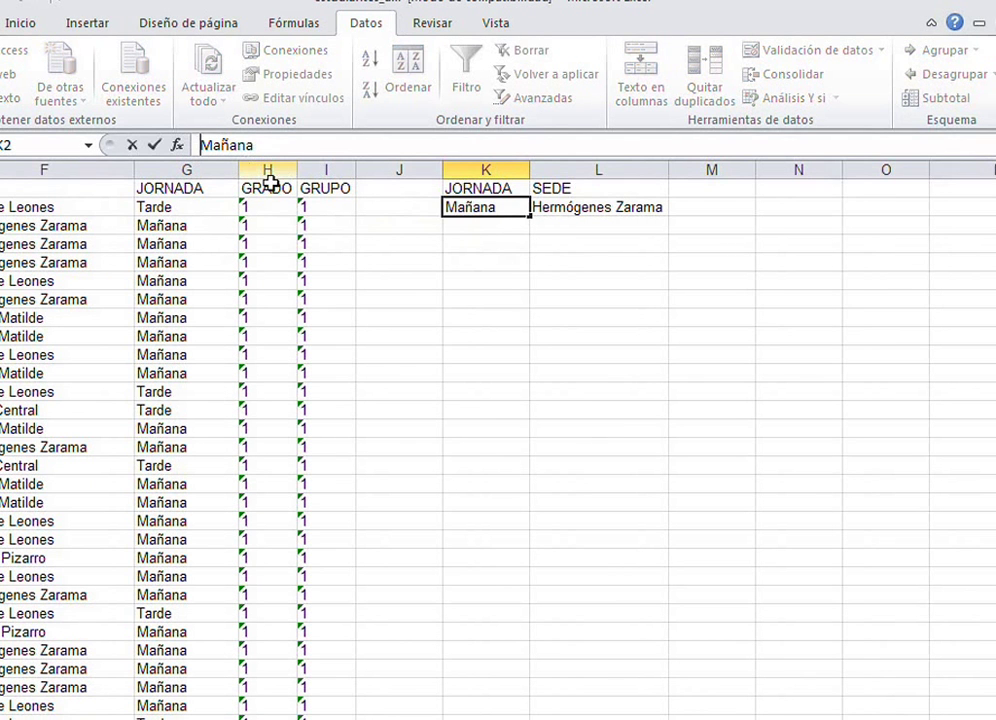
pyautogui.write('<')
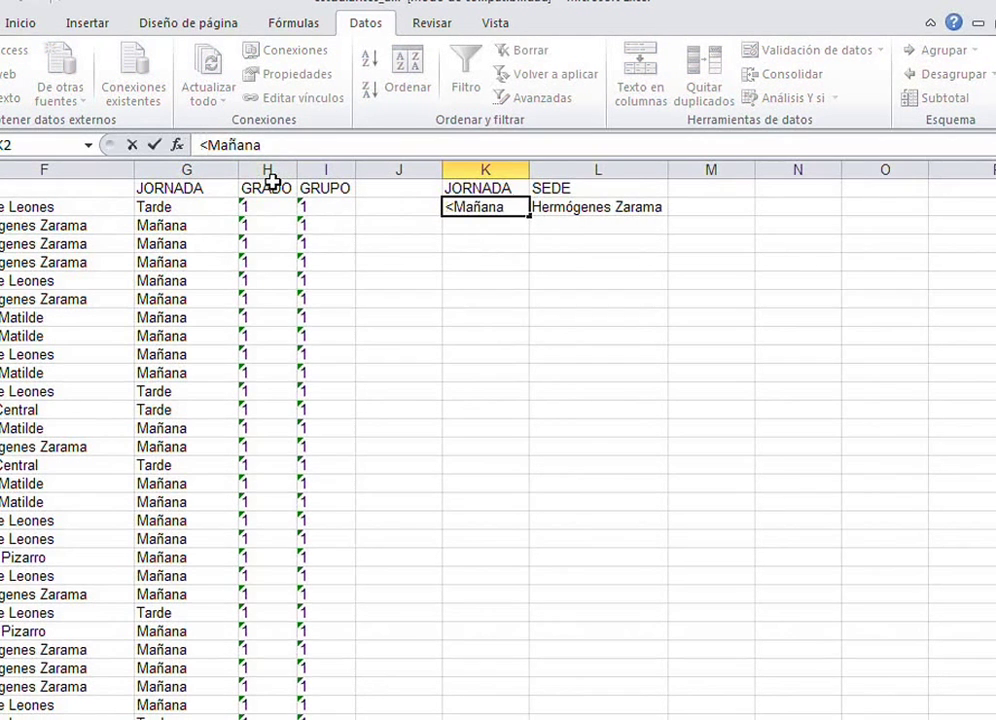
pyautogui.write('>')
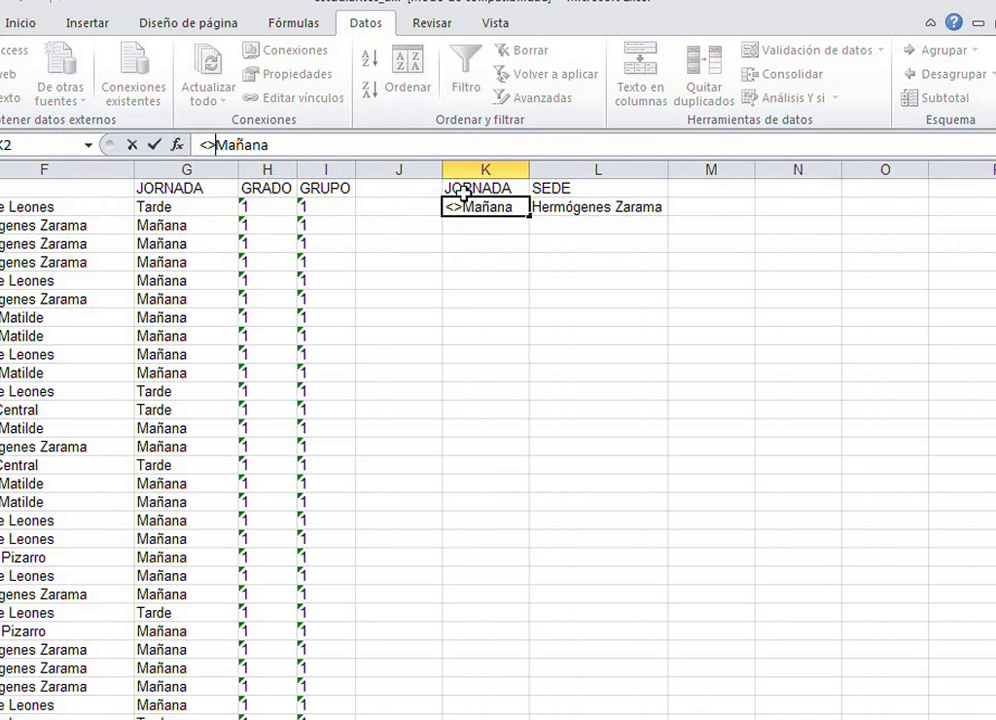
# Step: Move the SEDE criterion Hermógenes Zarama from L2 down to L3 so the two criteria sit on separate rows
pyautogui.click(614, 206)
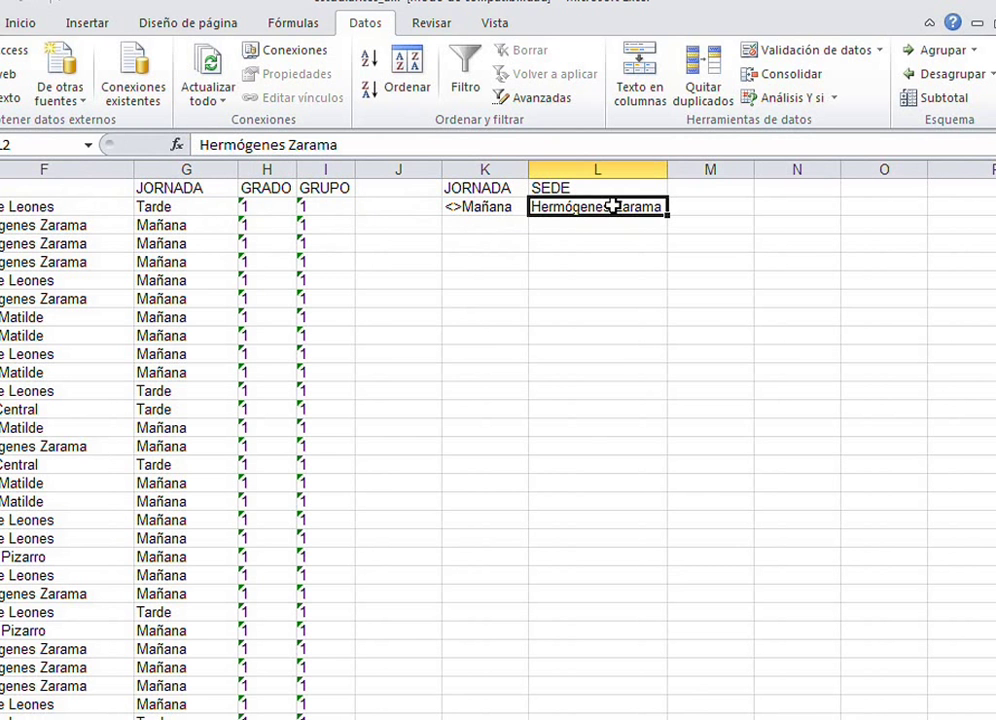
pyautogui.hotkey('ctrl', 'c')
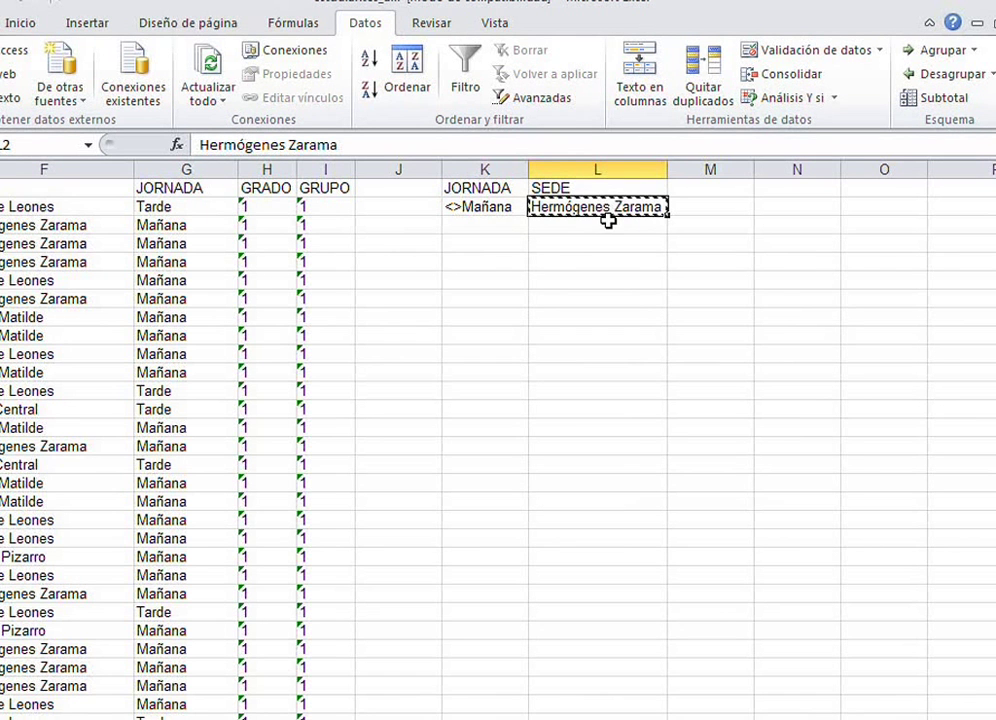
pyautogui.click(609, 226)
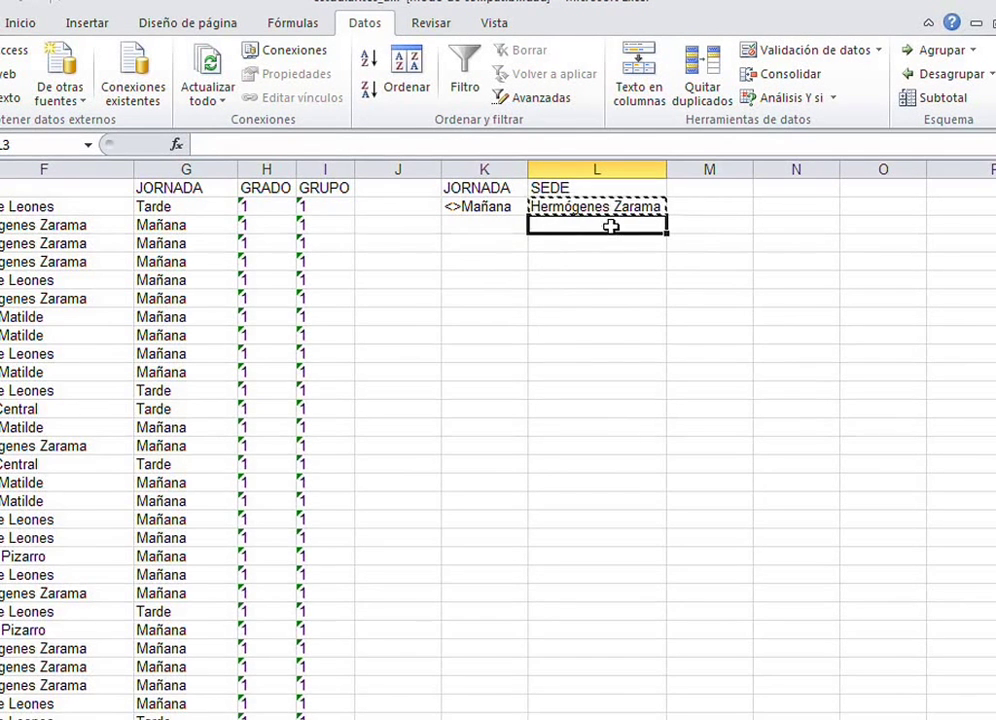
pyautogui.press('Return')
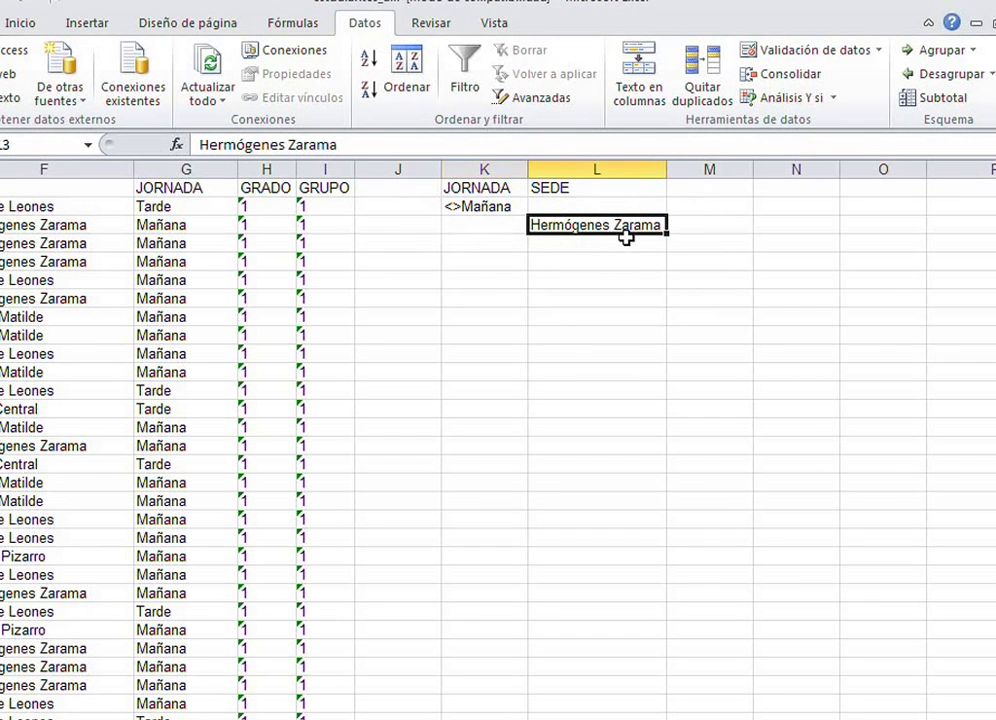
# Step: Change the SEDE criterion in L3 to <>Hermógenes Zarama
pyautogui.write('<>')
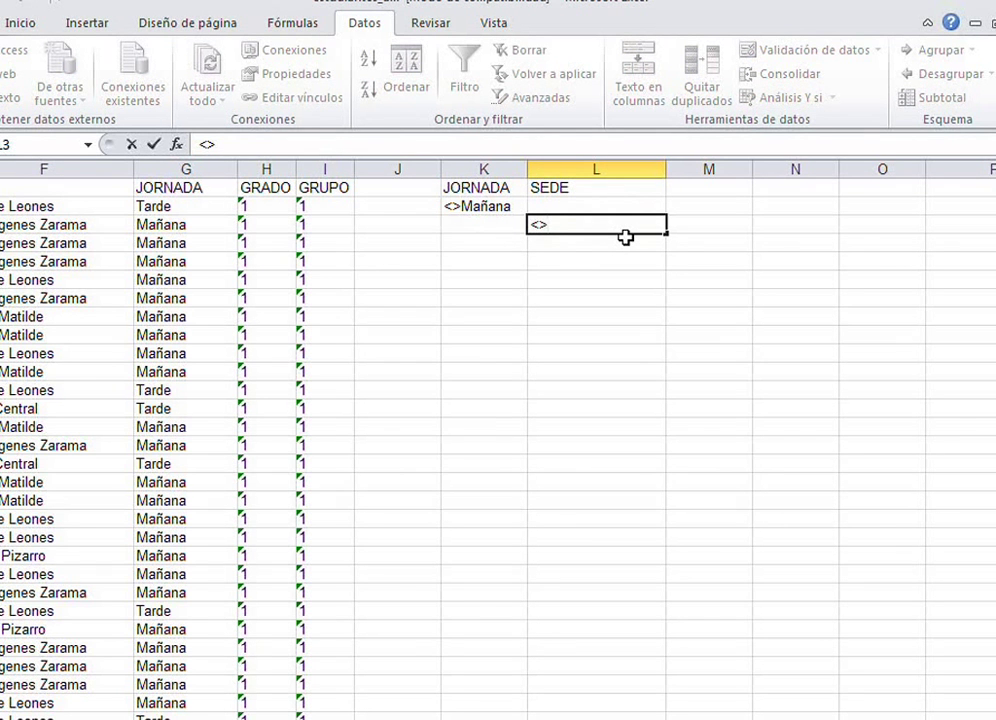
pyautogui.press('Escape')
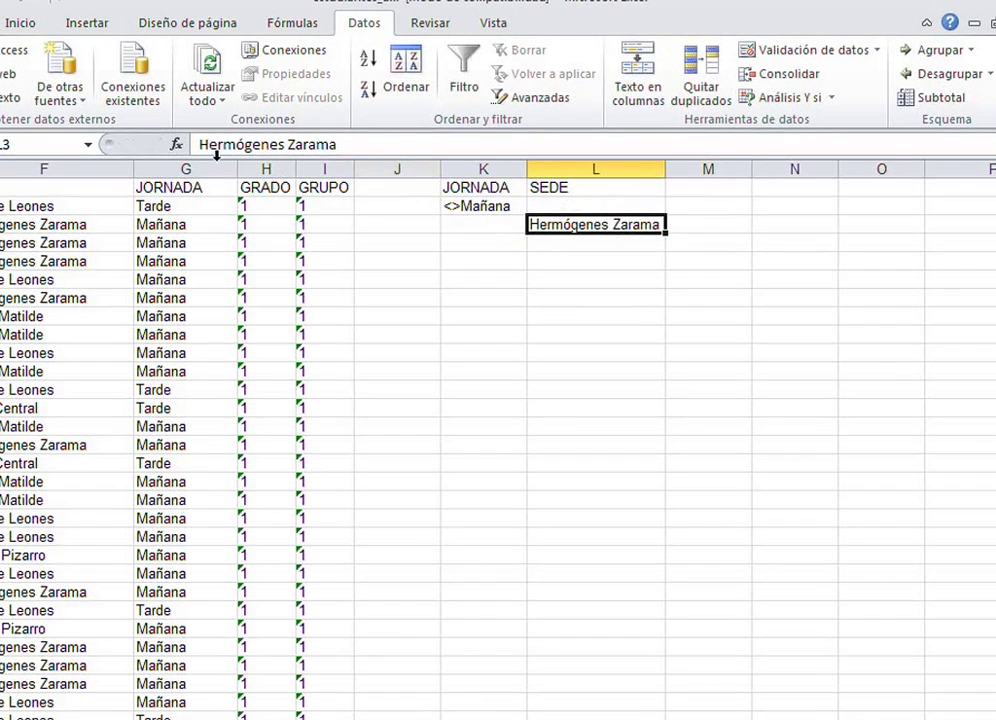
pyautogui.click(244, 146)
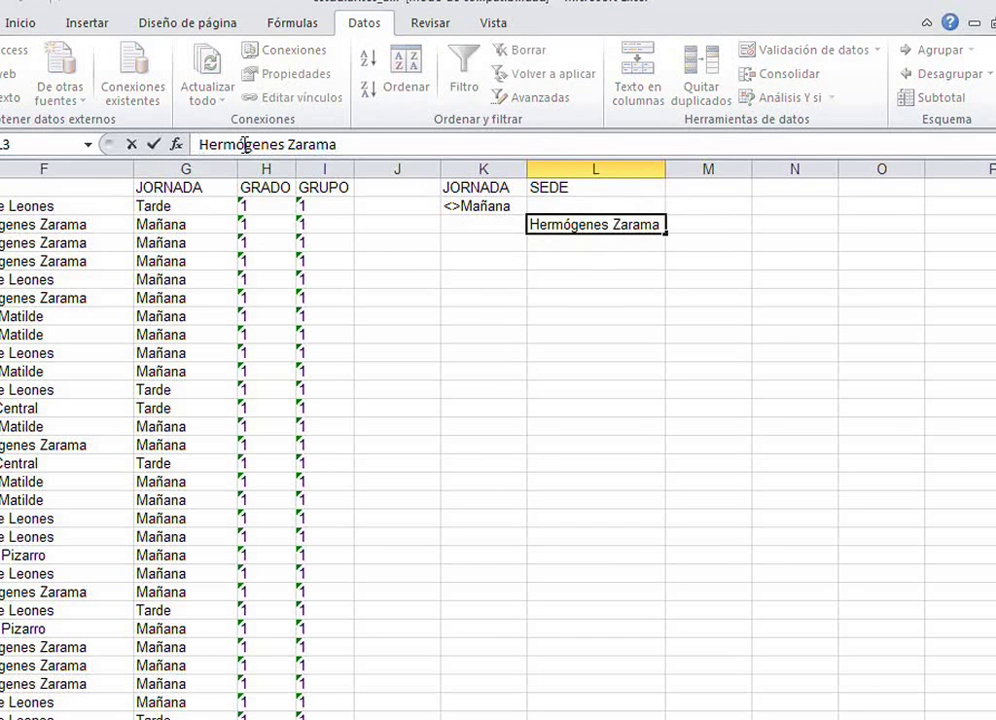
pyautogui.press('Home')
pyautogui.write('<')
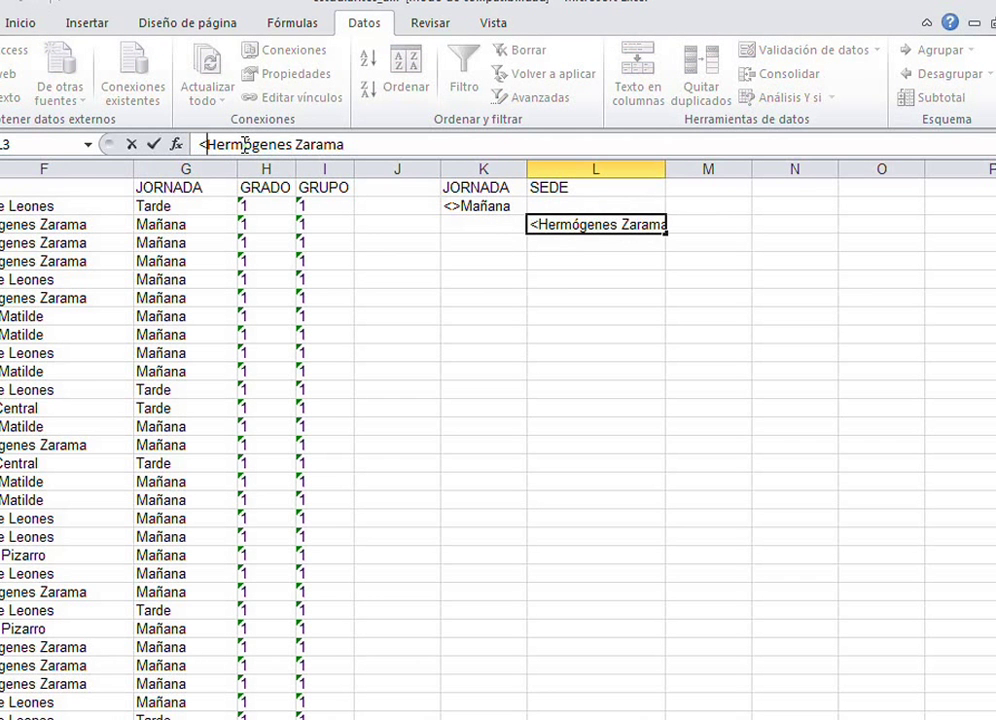
pyautogui.write('>')
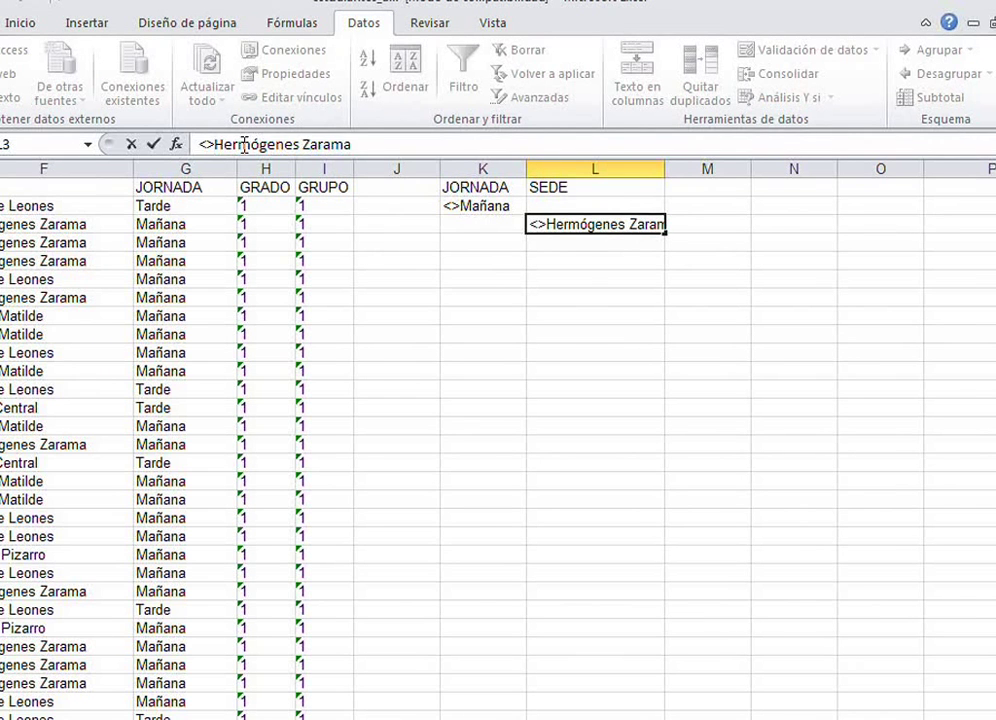
pyautogui.press('Return')
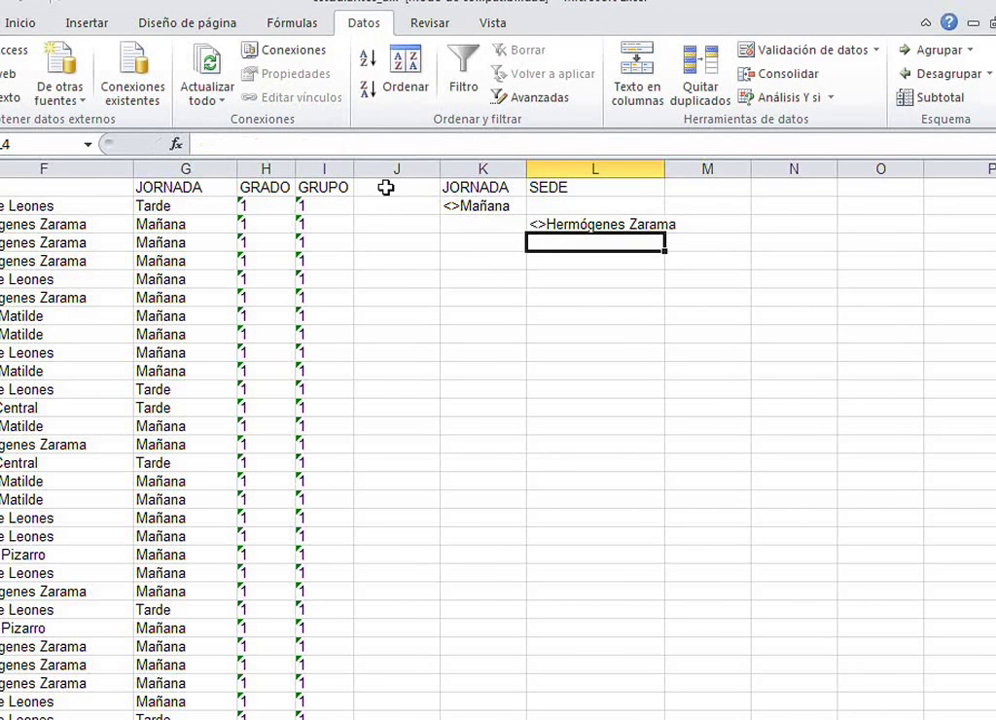
# Step: Start an advanced filter that copies to another location, with $K$1:$L$3 as the criteria range
pyautogui.click(470, 206)
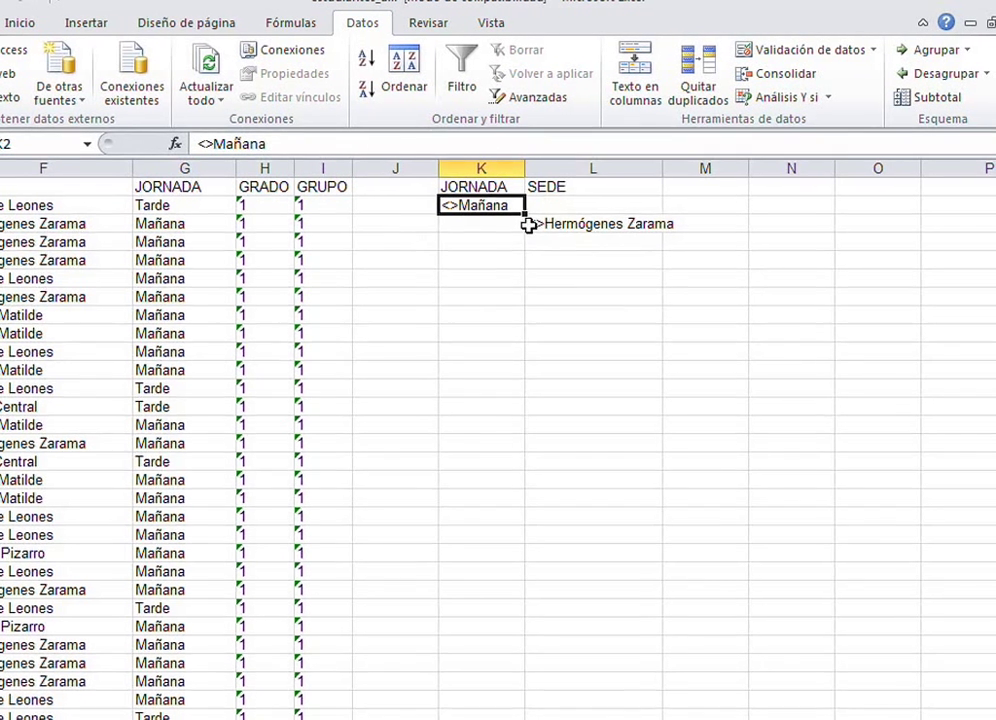
pyautogui.click(459, 275)
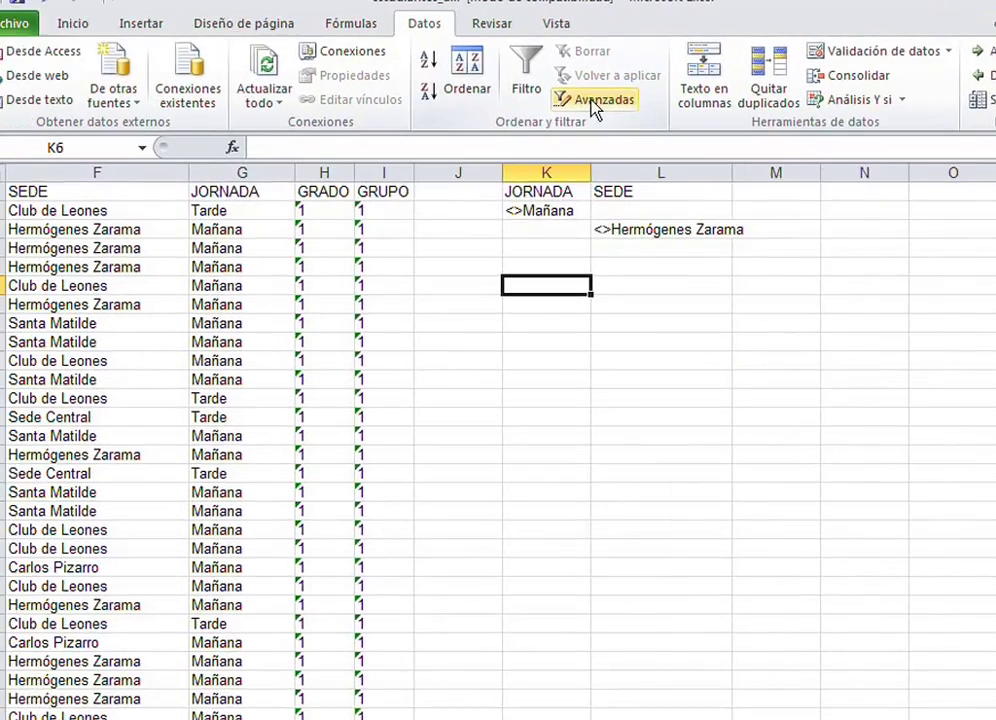
pyautogui.click(598, 100)
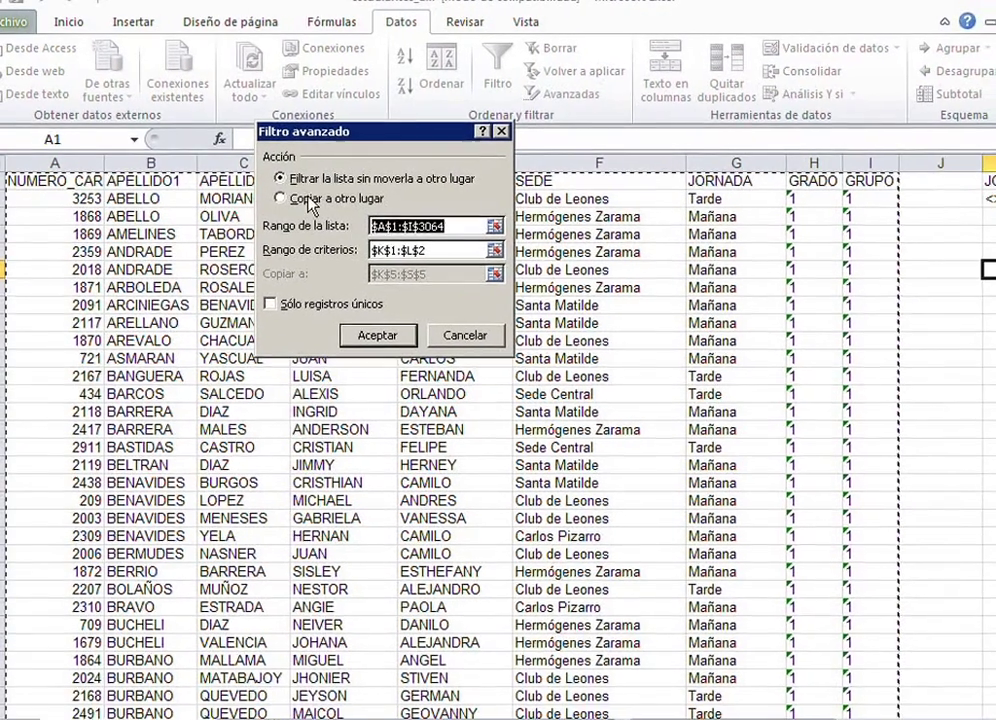
pyautogui.click(330, 203)
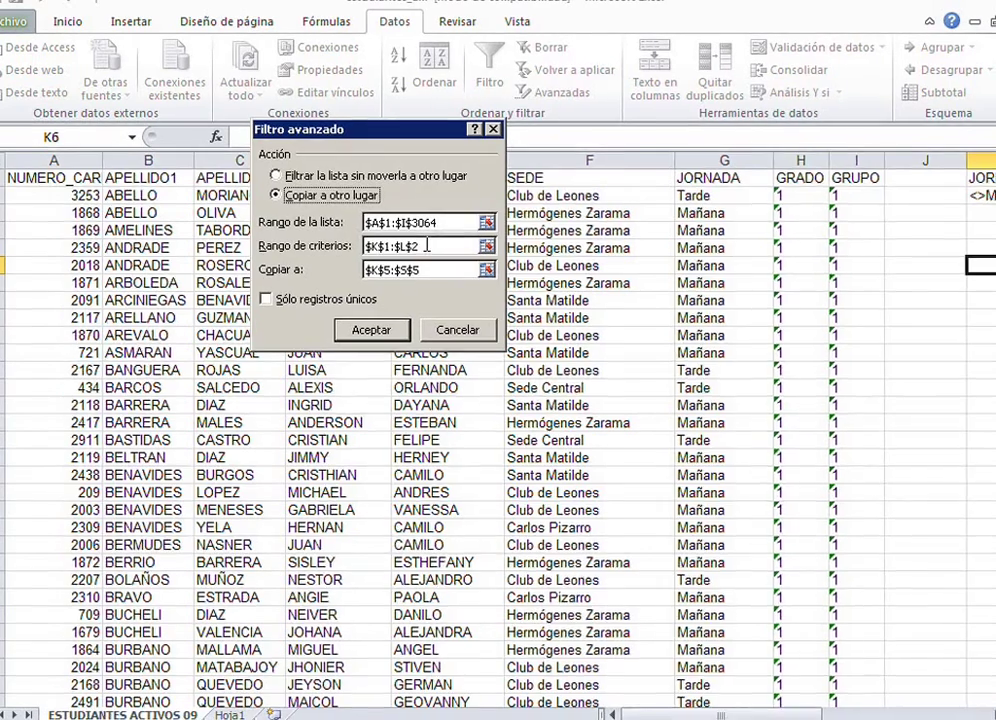
pyautogui.click(447, 245)
pyautogui.moveTo(789, 177); pyautogui.dragTo(898, 216)
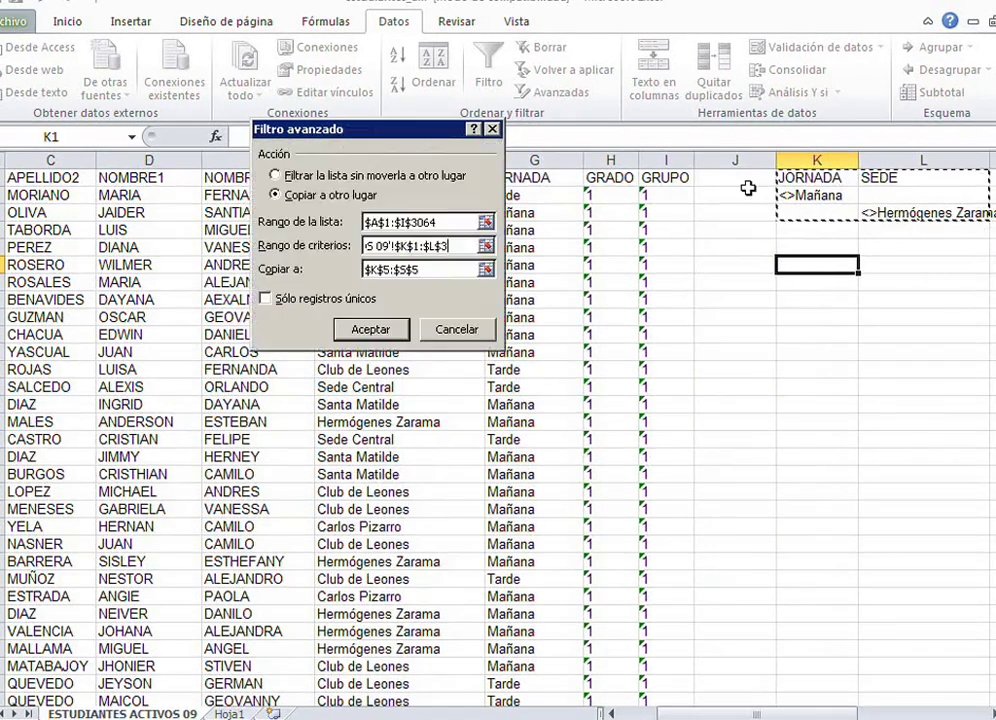
# Step: Replace the old copy destination range with cell K5 and run the advanced filter
pyautogui.click(439, 269)
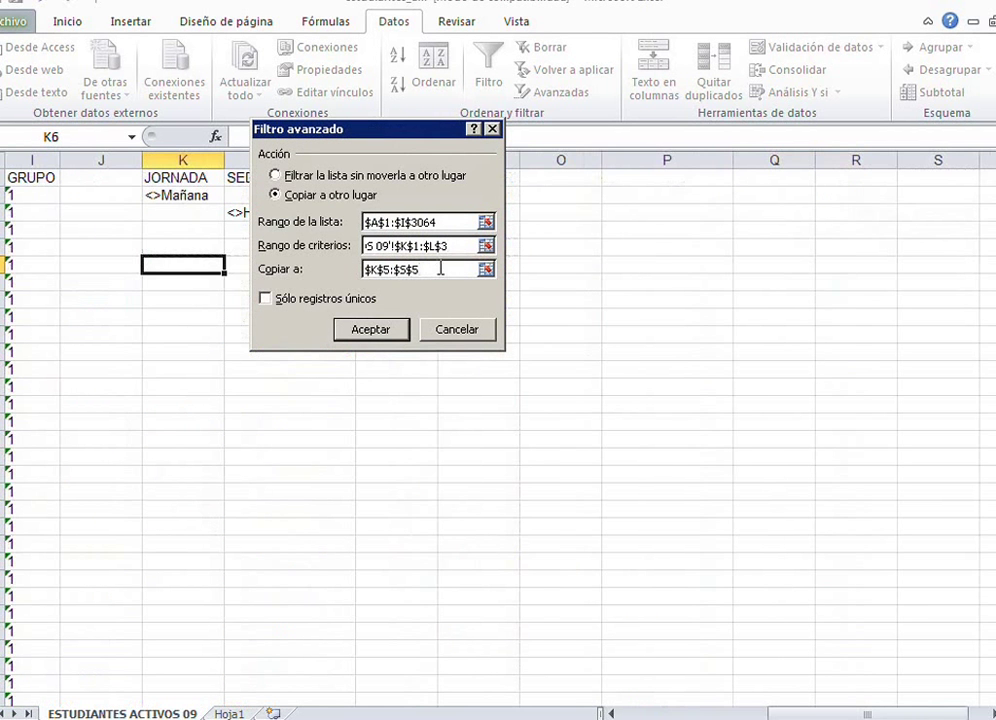
pyautogui.press('BackSpace')
pyautogui.press('BackSpace')
pyautogui.press('BackSpace')
pyautogui.press('BackSpace')
pyautogui.press('BackSpace')
pyautogui.press('BackSpace')
pyautogui.press('BackSpace')
pyautogui.press('BackSpace')
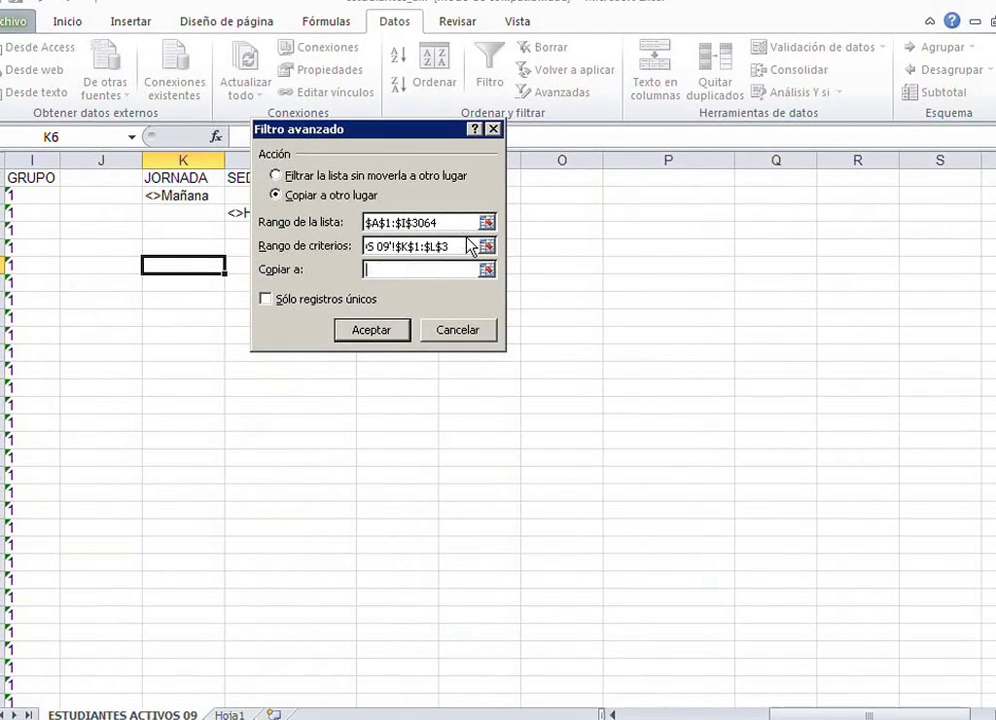
pyautogui.click(165, 247)
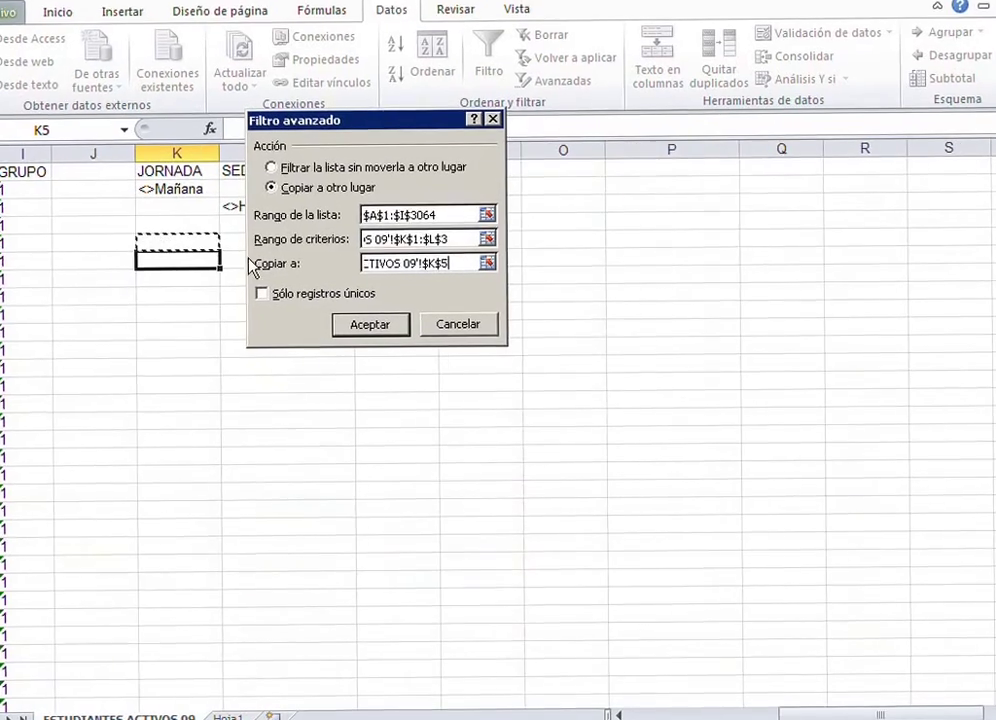
pyautogui.click(366, 327)
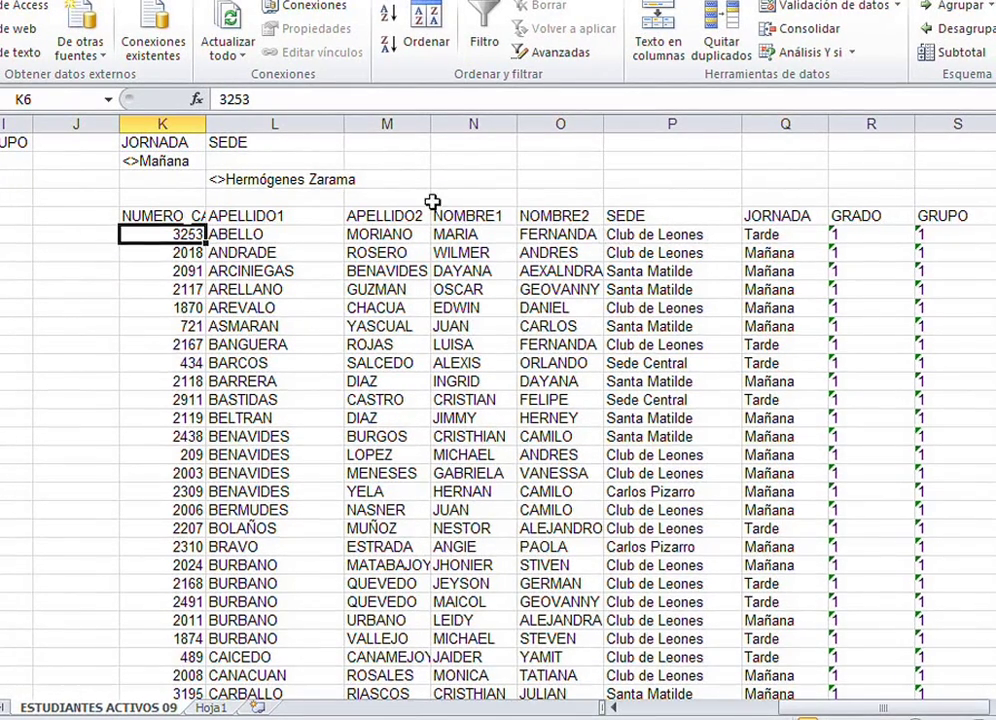
# Step: Compare the JORNADA and SEDE values of the first extracted records with the <>Mañana and <>Hermógenes Zarama criteria
pyautogui.click(762, 234)
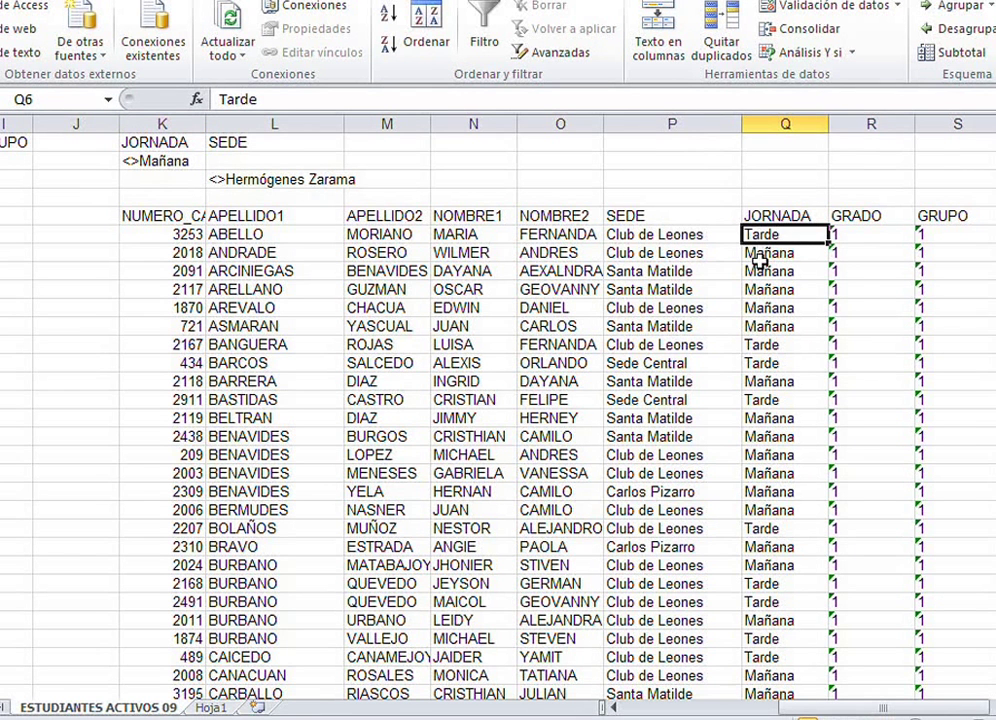
pyautogui.click(760, 256)
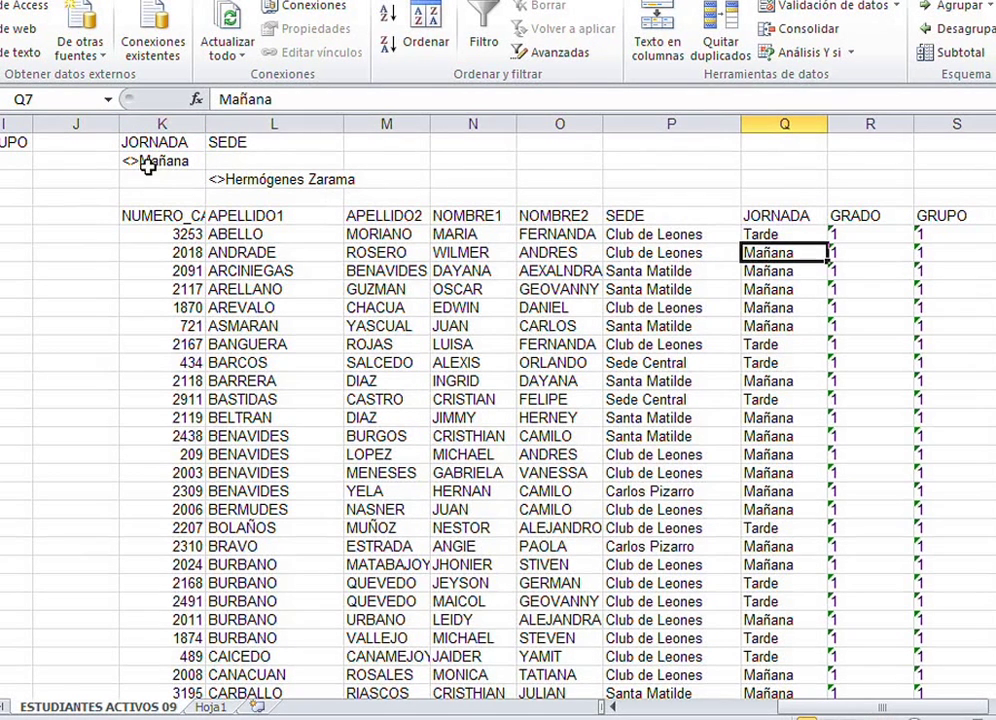
pyautogui.click(614, 256)
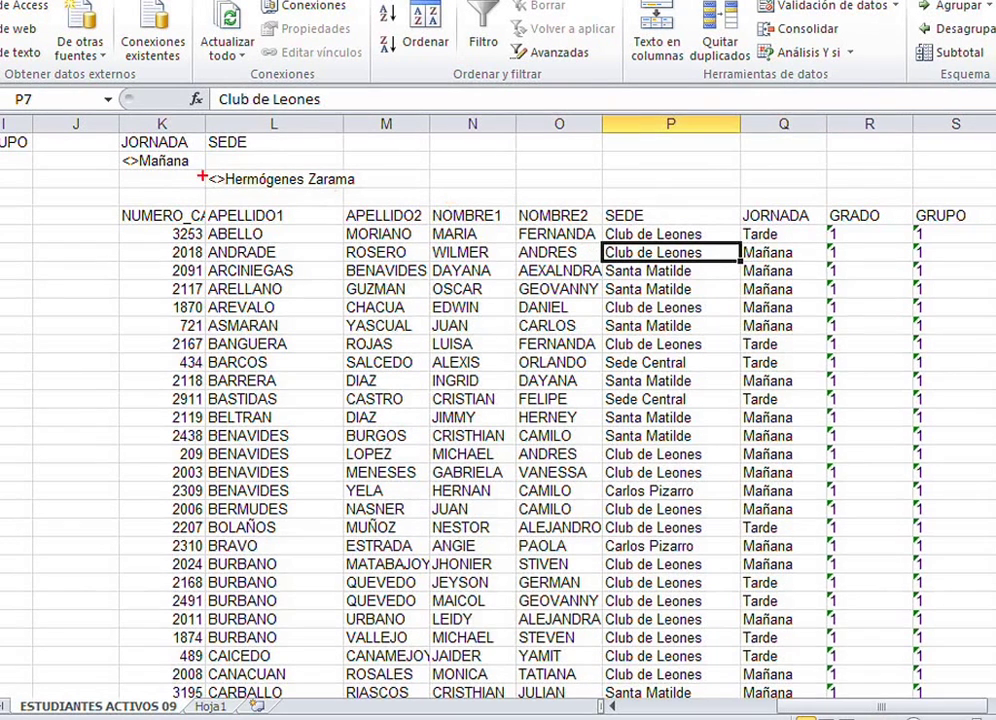
pyautogui.moveTo(224, 170)
pyautogui.mouseDown()
pyautogui.moveTo(240, 189)
pyautogui.moveTo(356, 187)
pyautogui.moveTo(606, 248)
pyautogui.mouseUp()
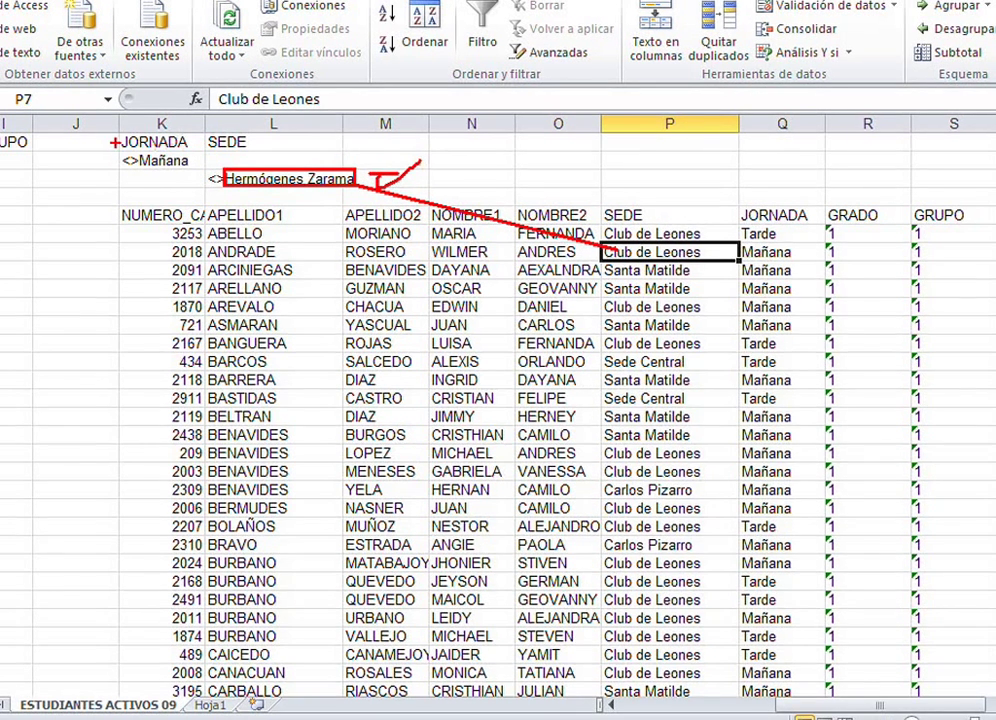
pyautogui.moveTo(116, 144)
pyautogui.mouseDown()
pyautogui.moveTo(150, 165)
pyautogui.moveTo(200, 169)
pyautogui.moveTo(763, 161)
pyautogui.mouseUp()
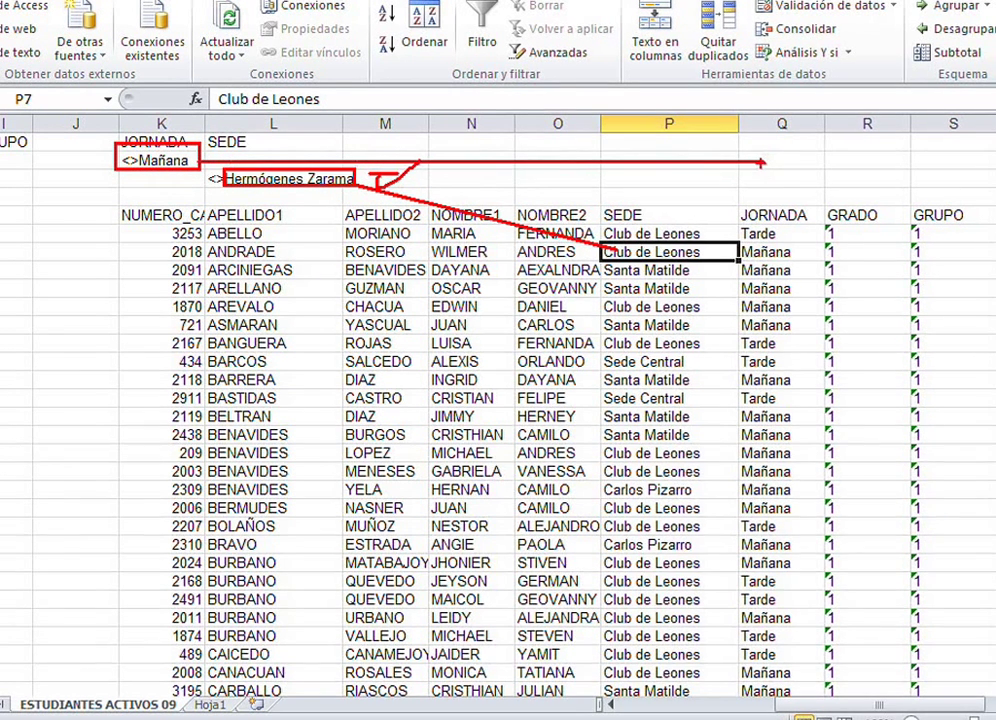
pyautogui.moveTo(757, 207); pyautogui.dragTo(761, 275)
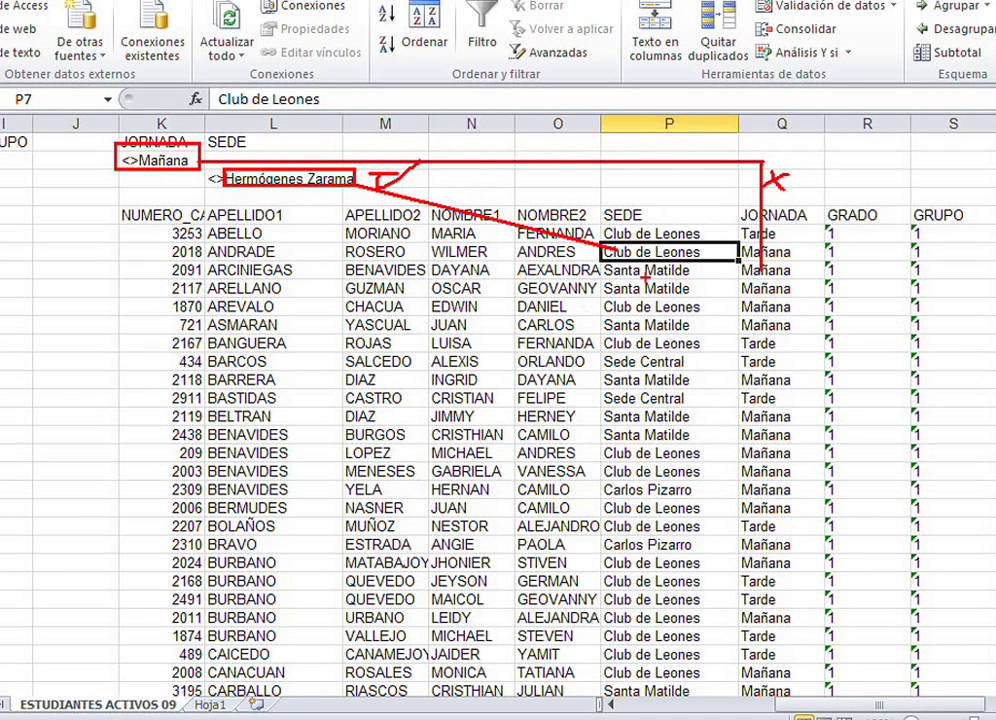
# Step: Check the JORNADA and SEDE values of the extracted grade 1 records against the <>Mañana and <>Hermógenes Zarama criteria
pyautogui.press('Escape')
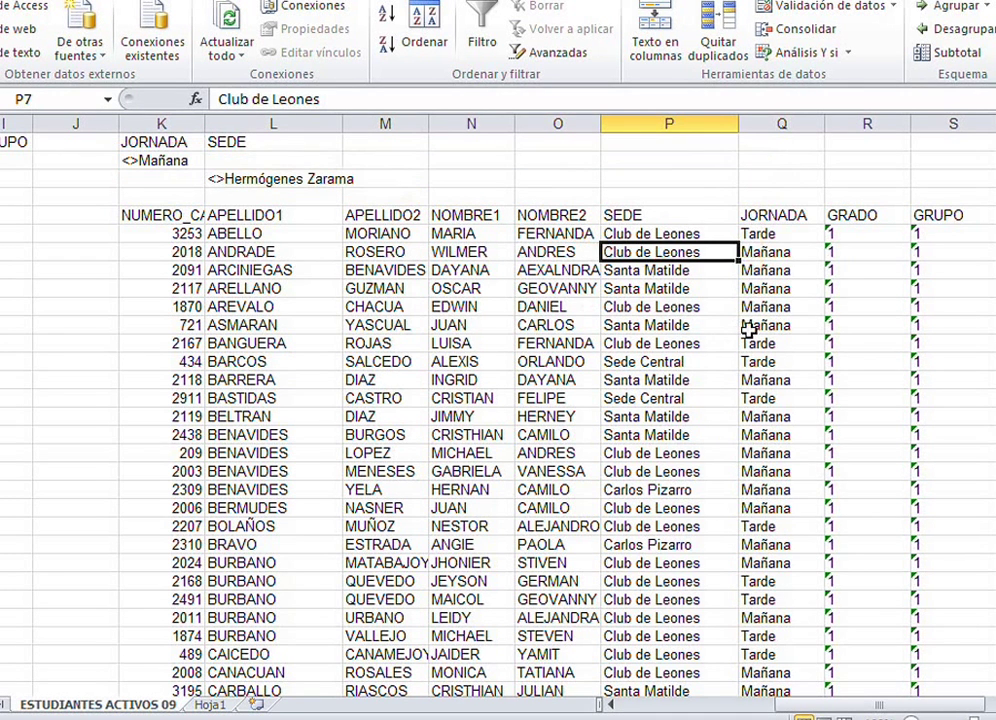
pyautogui.click(748, 326)
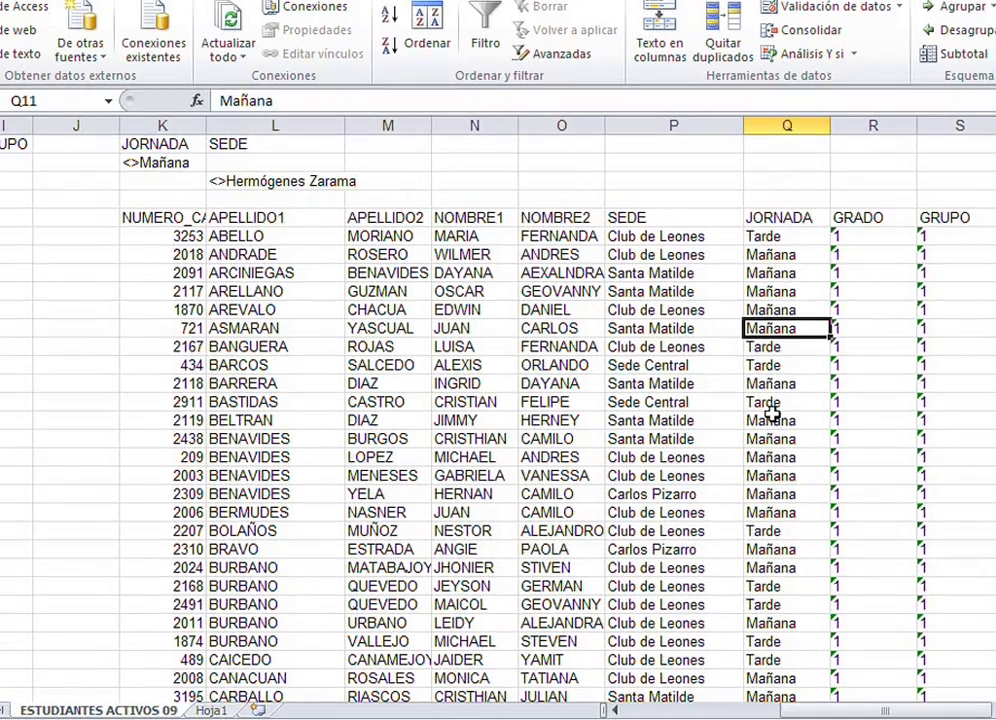
pyautogui.click(772, 419)
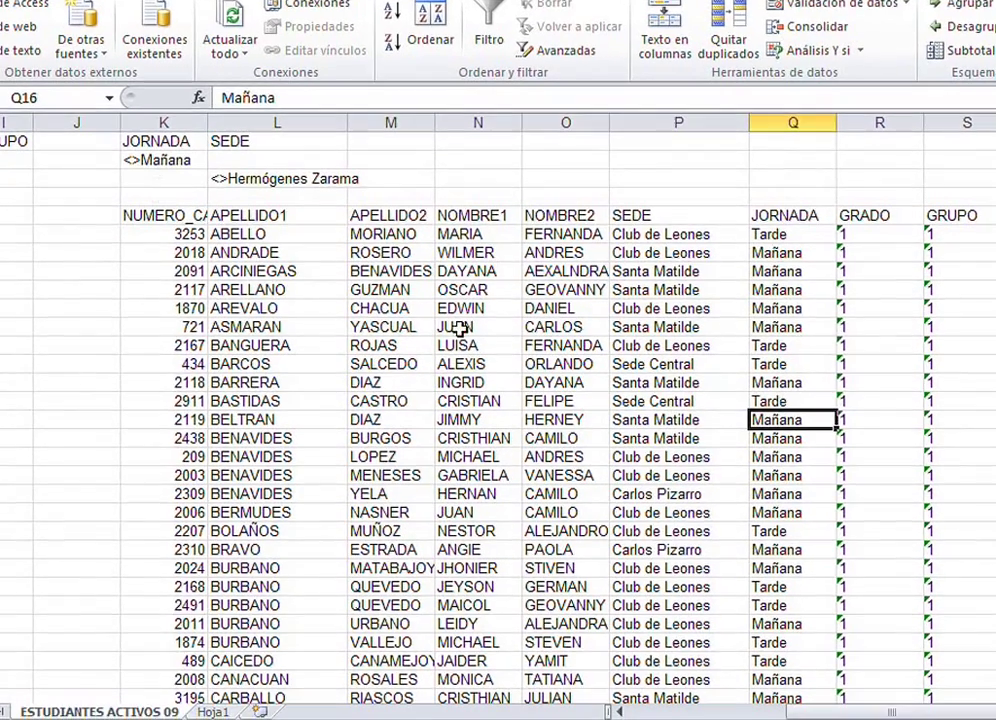
pyautogui.scroll(-6, 719, 491)
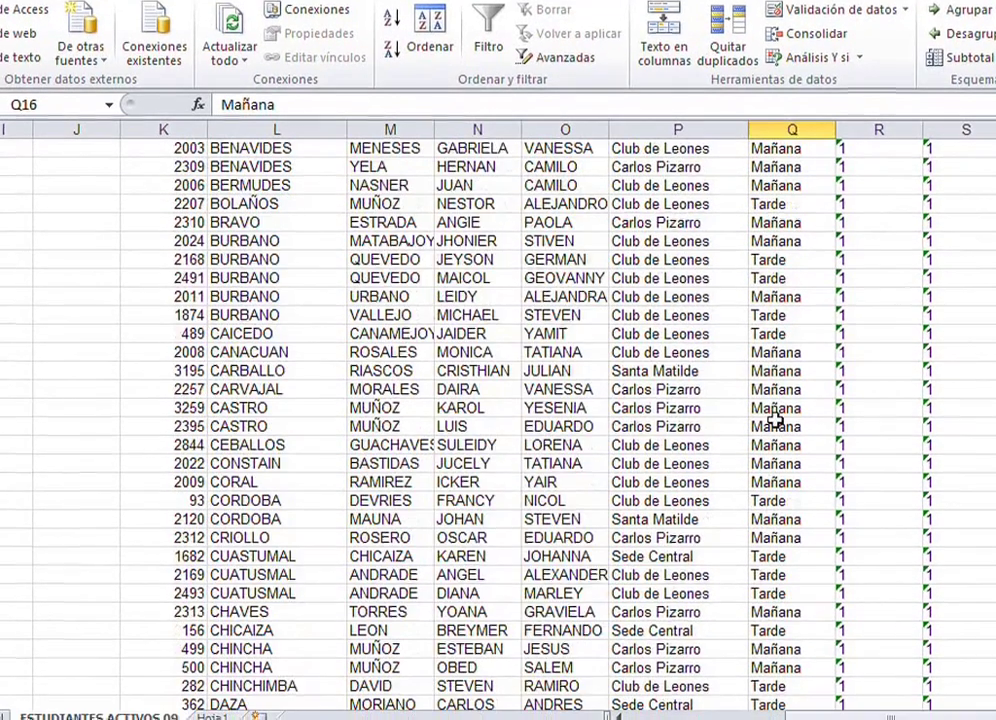
pyautogui.click(790, 433)
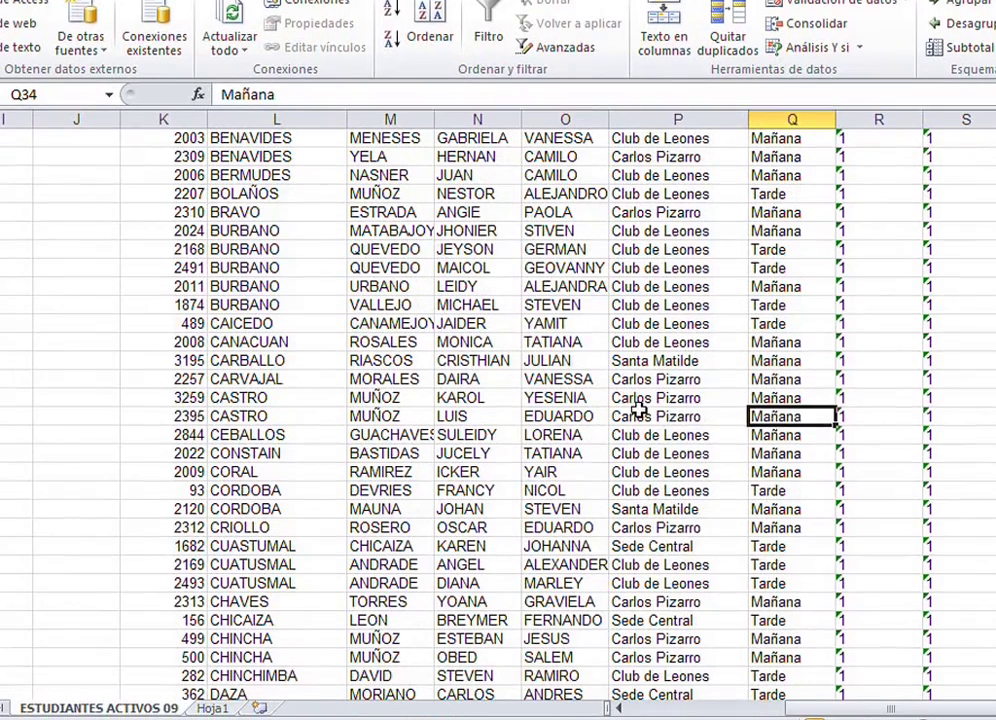
pyautogui.click(660, 433)
pyautogui.click(767, 469)
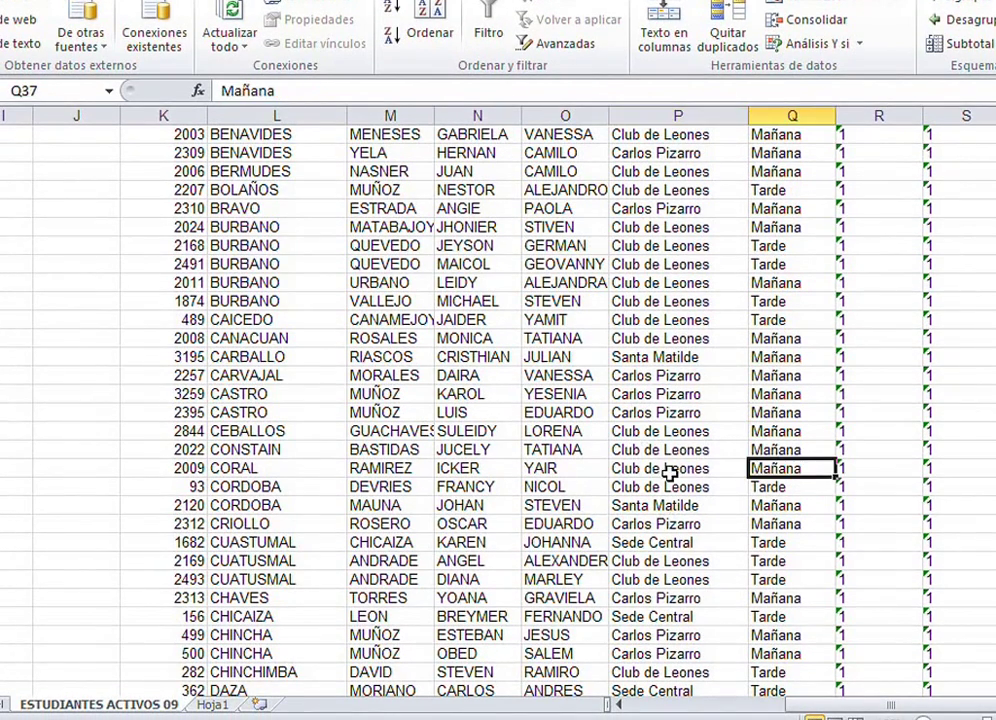
pyautogui.click(668, 474)
pyautogui.click(765, 597)
pyautogui.click(690, 616)
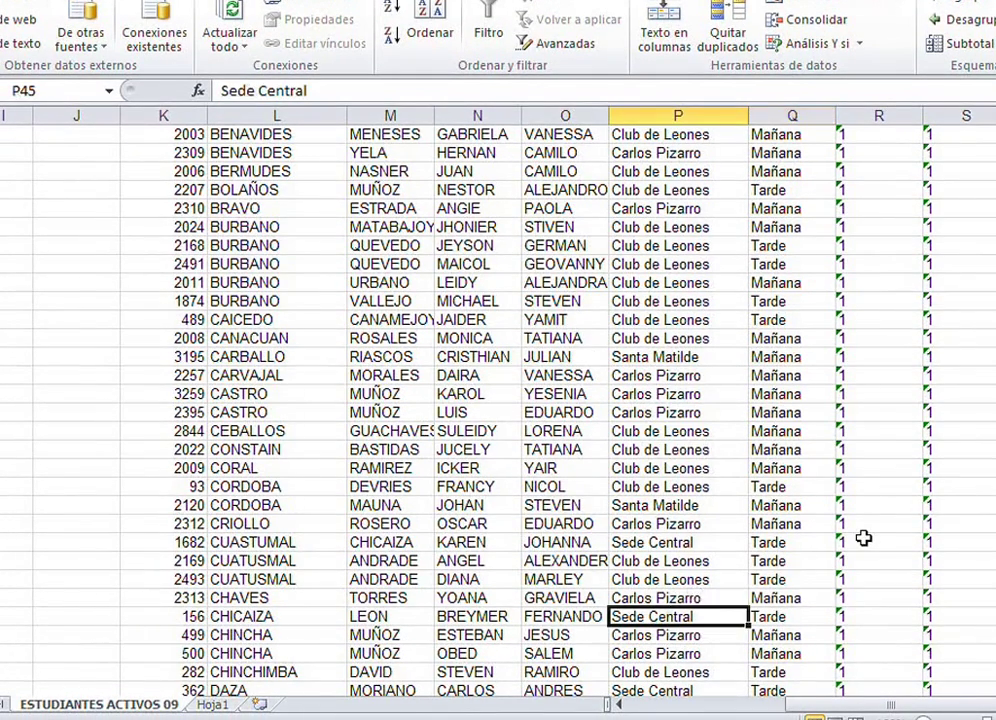
# Step: Examine the SEDE and JORNADA values further down the extracted list, through the grade 10 records
pyautogui.scroll(-19, 863, 538)
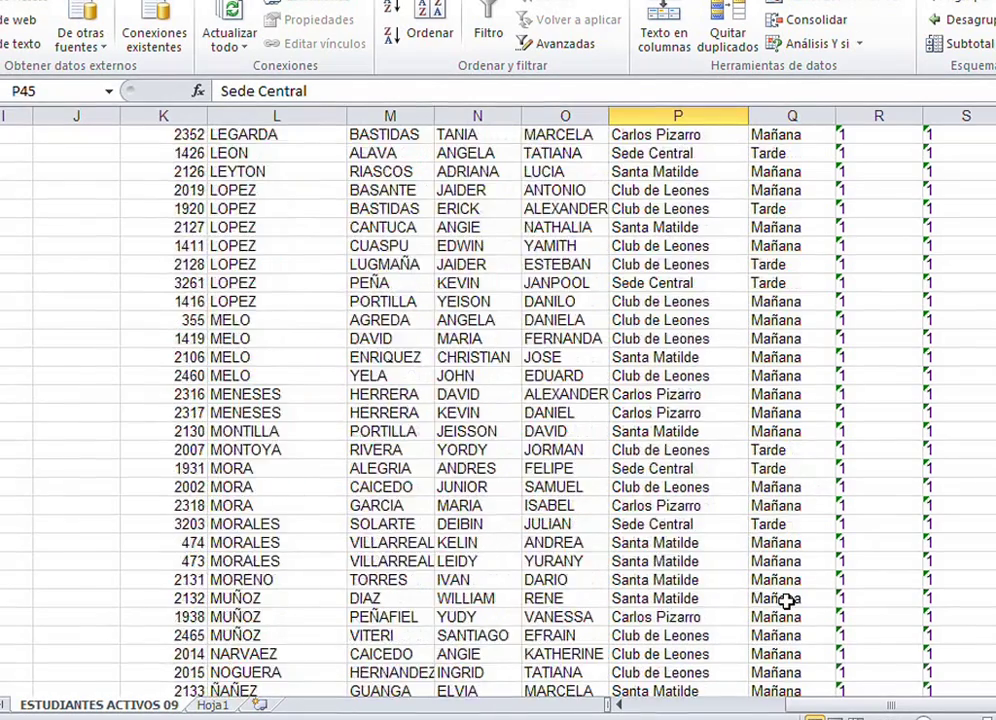
pyautogui.scroll(-20, 787, 600)
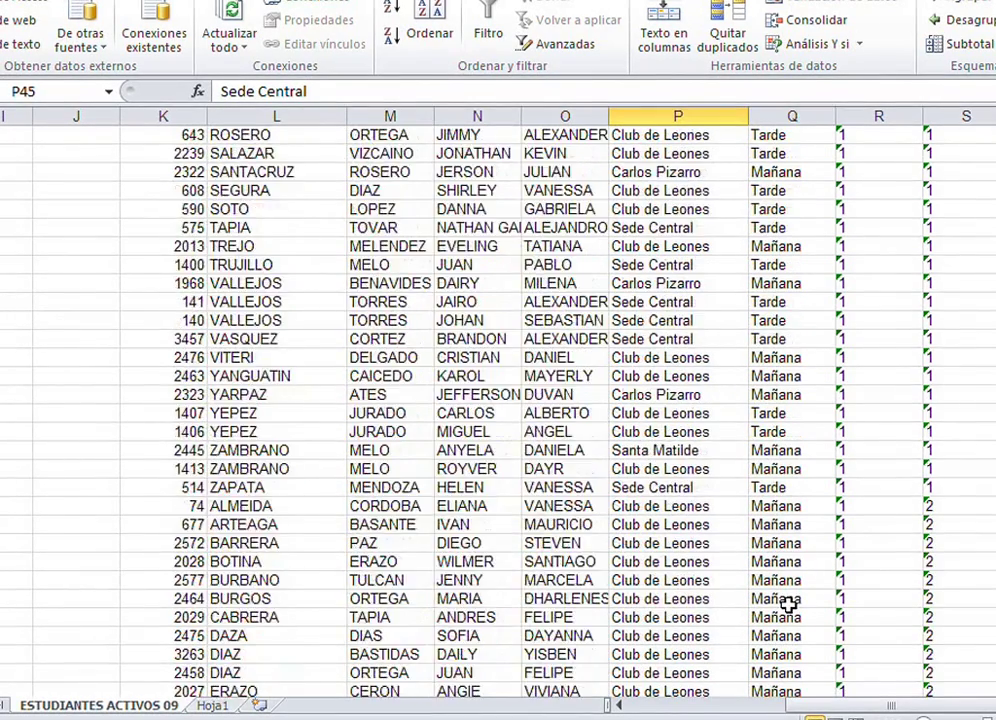
pyautogui.scroll(-20, 787, 604)
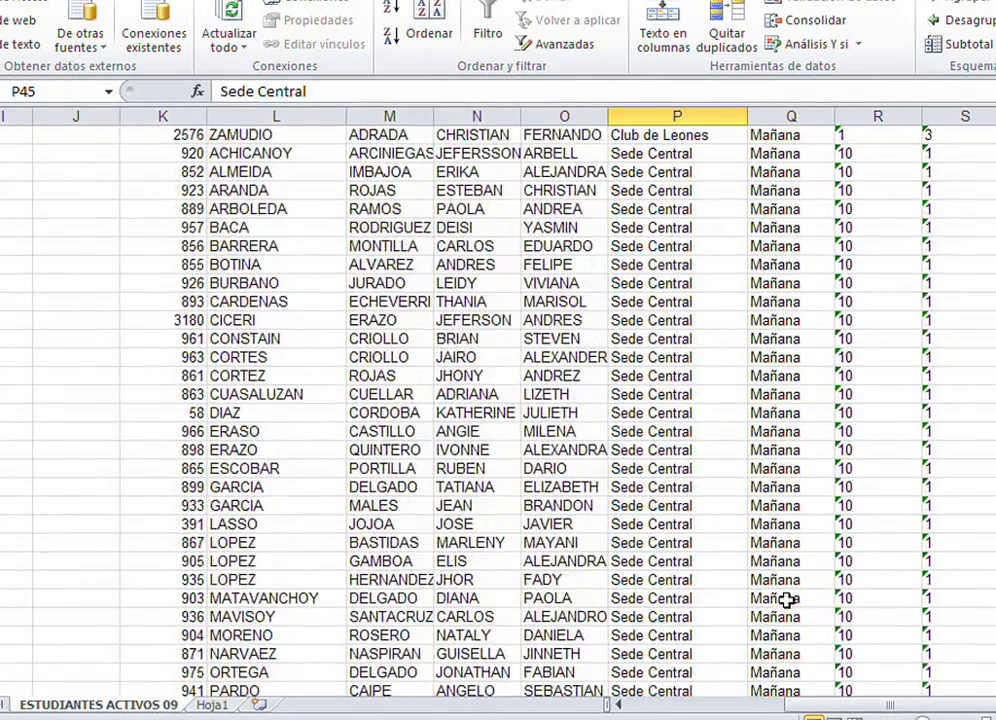
pyautogui.scroll(-15, 787, 600)
pyautogui.click(740, 580)
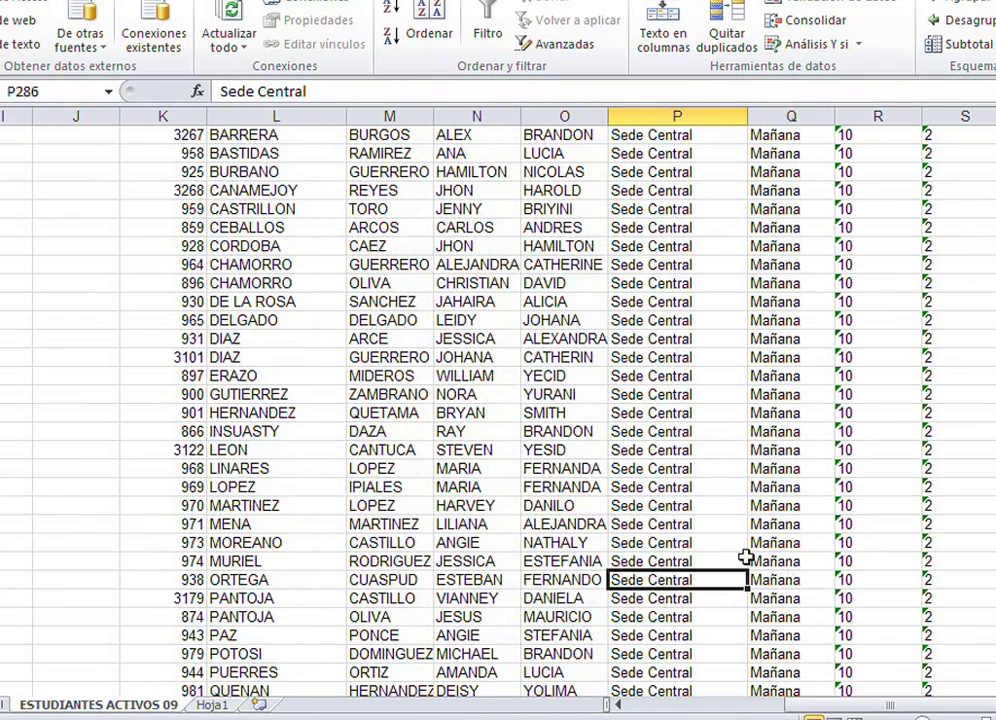
pyautogui.click(807, 543)
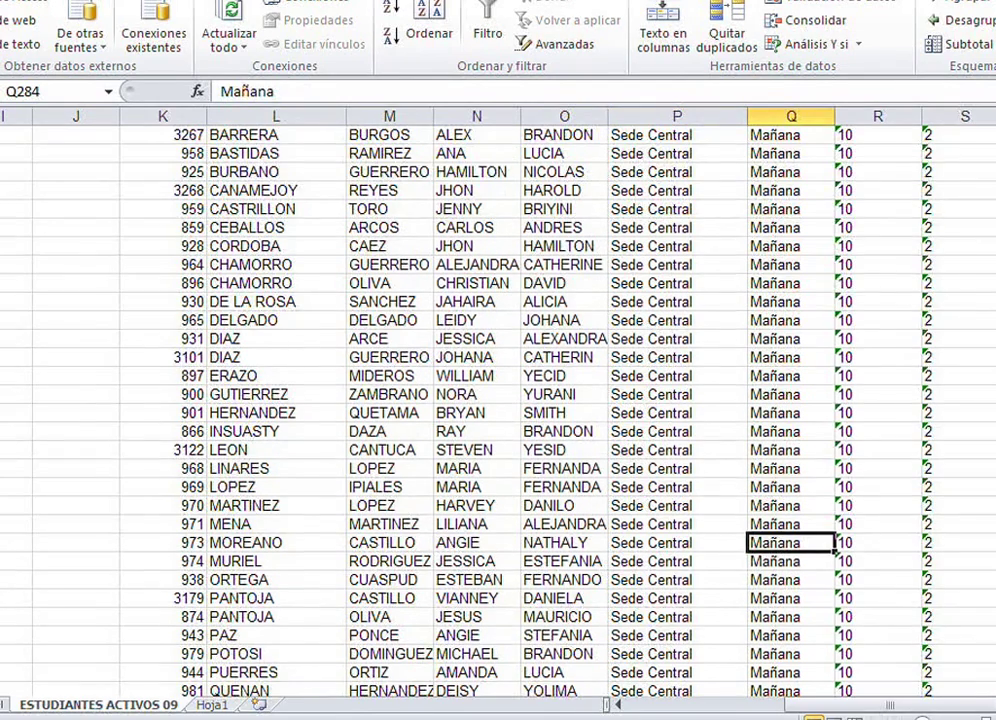
pyautogui.moveTo(990, 560); pyautogui.dragTo(990, 120)
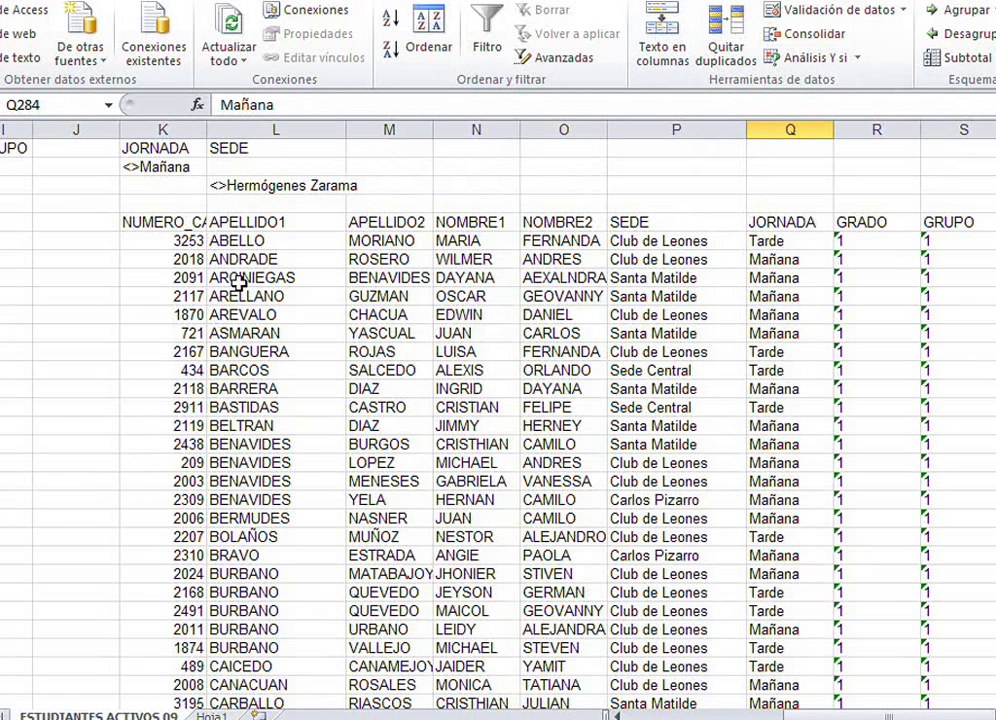
pyautogui.click(125, 219)
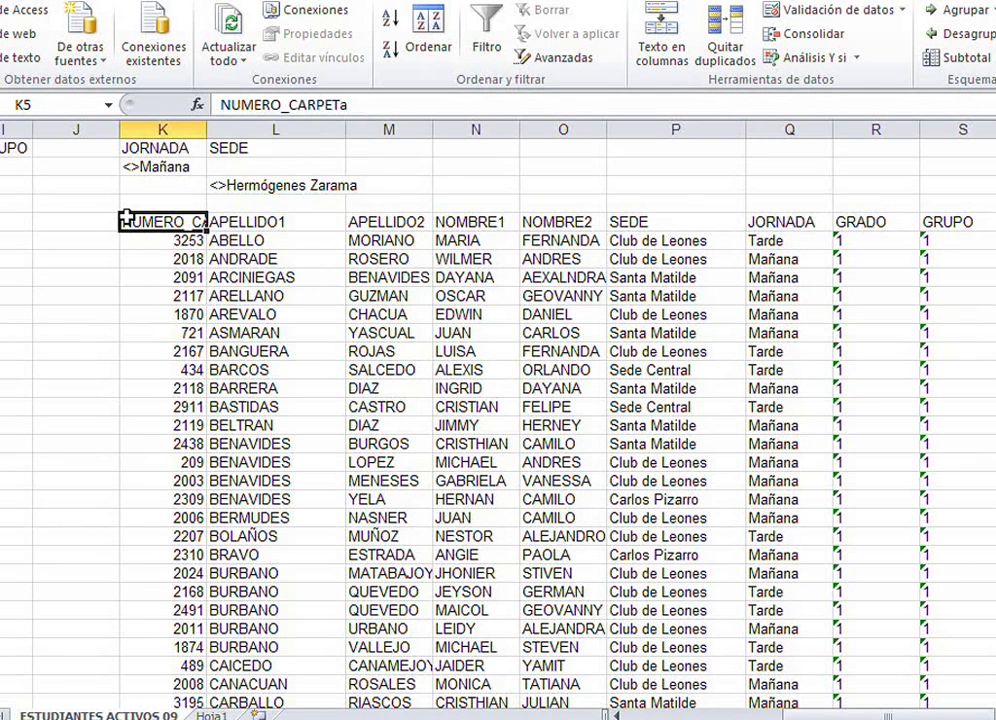
pyautogui.hotkey('shift', 'Right')
pyautogui.hotkey('shift', 'Right')
pyautogui.hotkey('shift', 'Right')
pyautogui.hotkey('shift', 'Right')
pyautogui.hotkey('shift', 'Right')
# Step: Clear the JORNADA and SEDE criteria and the entire block of extracted records, starting at K1 and extending past the last record, and select K2
pyautogui.press('Up')
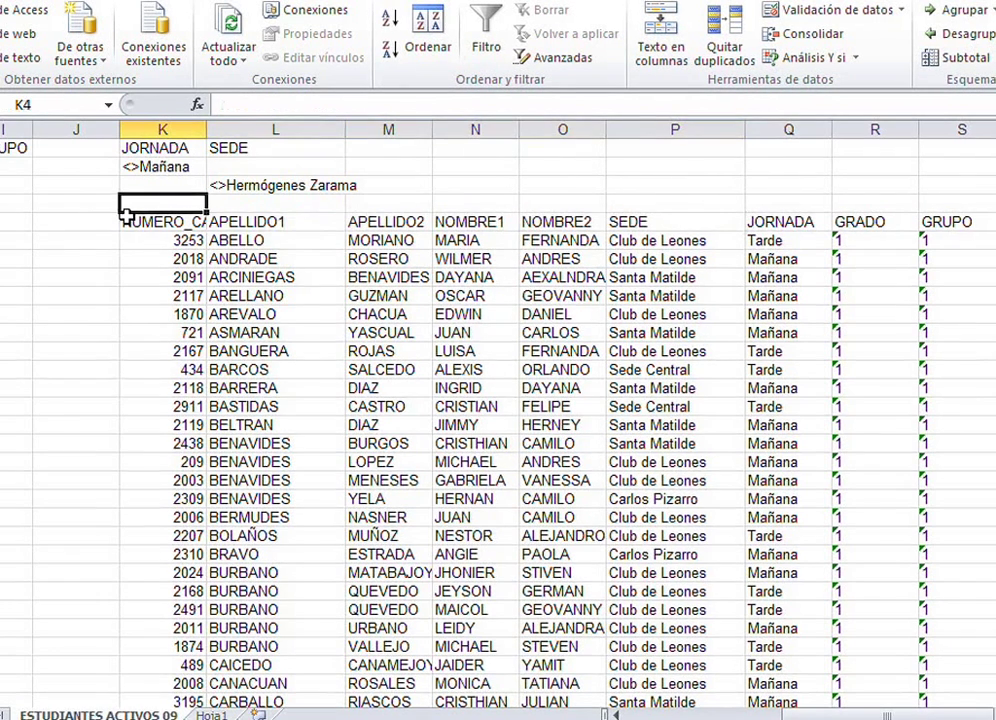
pyautogui.press('Up')
pyautogui.press('Up')
pyautogui.press('Up')
pyautogui.hotkey('shift', 'Right')
pyautogui.hotkey('shift', 'Down')
pyautogui.hotkey('shift', 'Down')
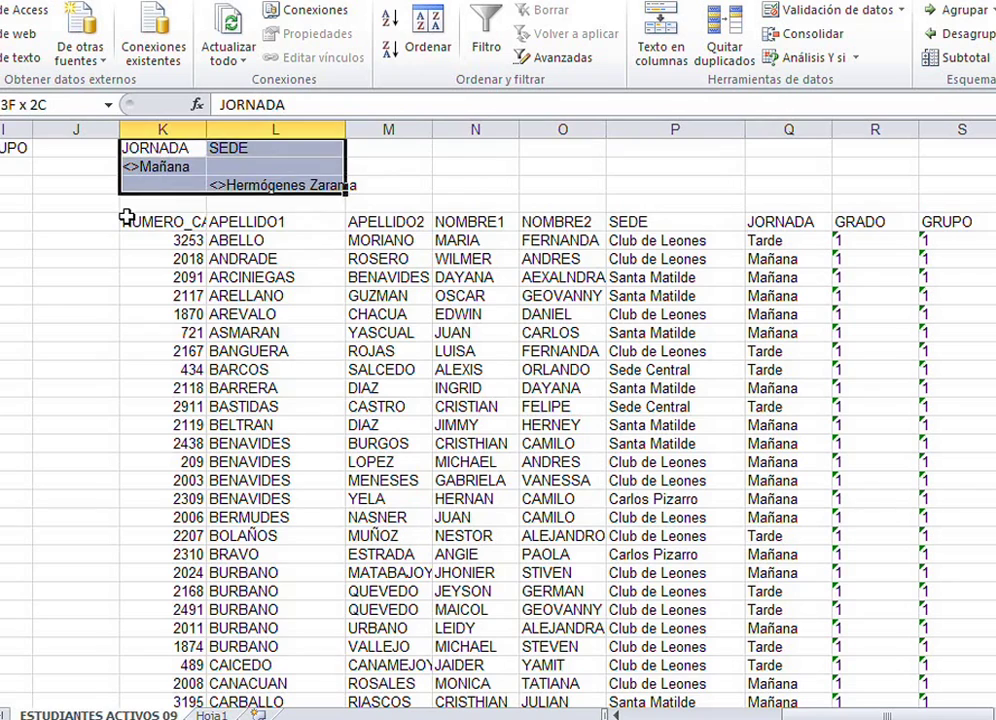
pyautogui.hotkey('shift', 'Down')
pyautogui.hotkey('shift', 'Down')
pyautogui.hotkey('shift', 'Down')
pyautogui.hotkey('shift', 'Down')
pyautogui.hotkey('shift', 'Down')
pyautogui.hotkey('shift', 'Down')
pyautogui.hotkey('shift', 'Down')
pyautogui.hotkey('shift', 'Down')
pyautogui.hotkey('shift', 'Down')
pyautogui.hotkey('shift', 'Down')
pyautogui.hotkey('shift', 'Down')
pyautogui.hotkey('shift', 'Down')
pyautogui.hotkey('shift', 'Down')
pyautogui.hotkey('shift', 'Down')
pyautogui.hotkey('shift', 'Down')
pyautogui.hotkey('shift', 'Down')
pyautogui.hotkey('shift', 'Down')
pyautogui.hotkey('shift', 'Down')
pyautogui.hotkey('shift', 'Down')
pyautogui.hotkey('shift', 'Down')
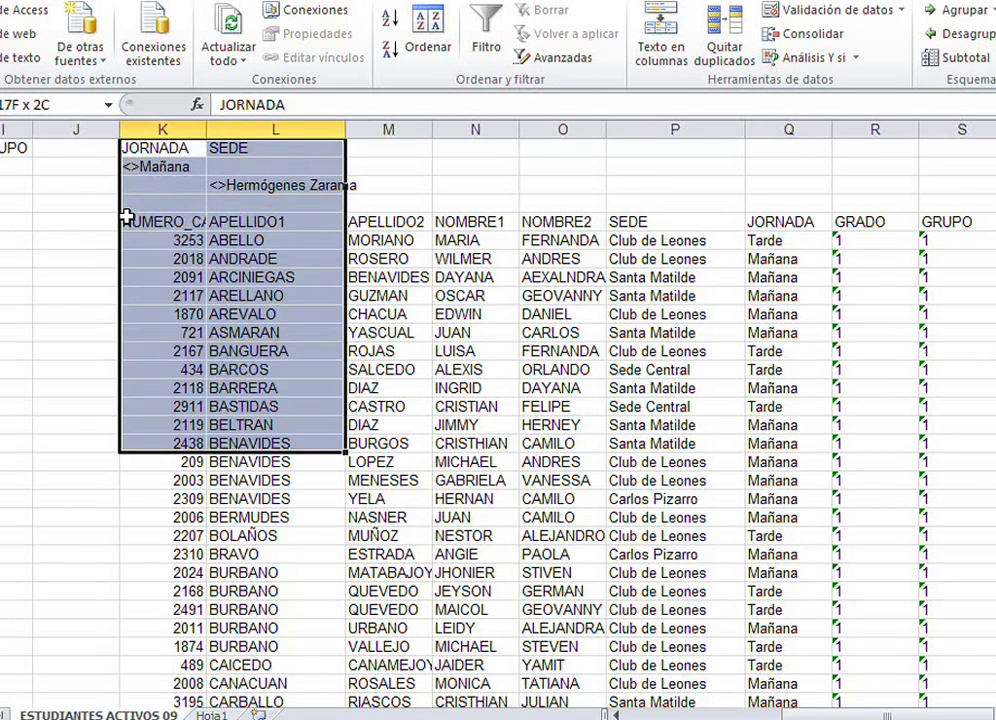
pyautogui.hotkey('shift', 'Down')
pyautogui.hotkey('shift', 'Down')
pyautogui.hotkey('shift', 'Down')
pyautogui.hotkey('shift', 'Down')
pyautogui.hotkey('shift', 'Down')
pyautogui.hotkey('shift', 'Down')
pyautogui.hotkey('shift', 'Down')
pyautogui.hotkey('shift', 'Down')
pyautogui.hotkey('shift', 'Down')
pyautogui.hotkey('shift', 'Down')
pyautogui.hotkey('shift', 'Down')
pyautogui.hotkey('shift', 'Down')
pyautogui.hotkey('shift', 'Down')
pyautogui.hotkey('shift', 'Down')
pyautogui.hotkey('shift', 'Down')
pyautogui.hotkey('shift', 'Down')
pyautogui.hotkey('shift', 'Down')
pyautogui.hotkey('shift', 'Down')
pyautogui.hotkey('shift', 'Down')
pyautogui.hotkey('shift', 'Down')
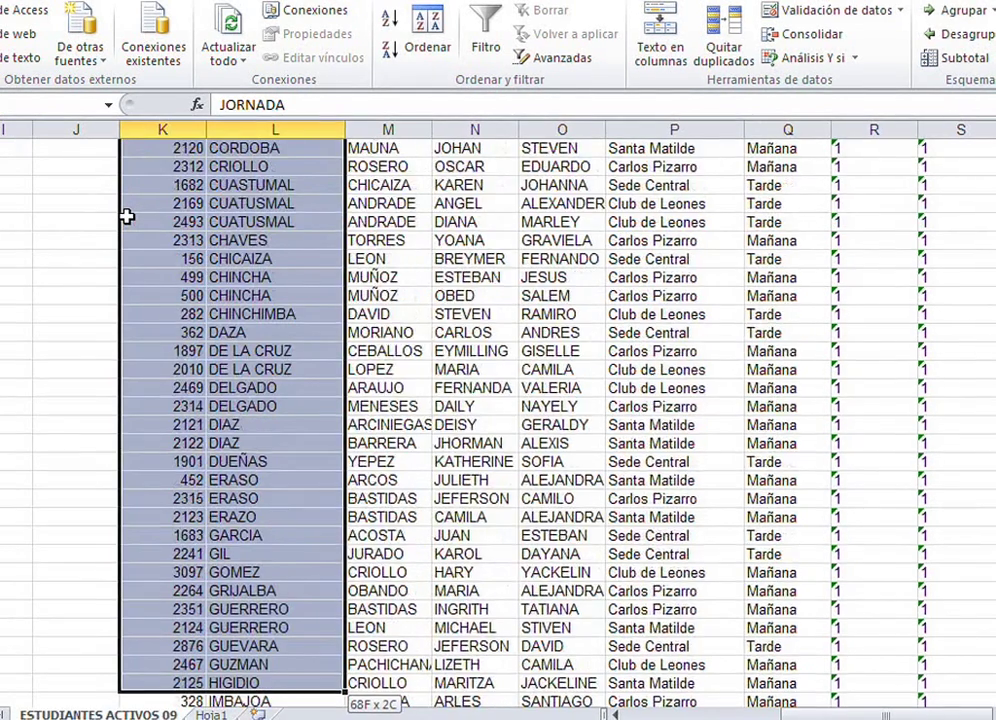
pyautogui.hotkey('shift', 'Down')
pyautogui.hotkey('shift', 'Down')
pyautogui.hotkey('shift', 'Down')
pyautogui.hotkey('shift', 'Down')
pyautogui.hotkey('shift', 'Down')
pyautogui.hotkey('shift', 'Down')
pyautogui.hotkey('shift', 'Down')
pyautogui.hotkey('shift', 'Down')
pyautogui.hotkey('shift', 'Down')
pyautogui.hotkey('shift', 'Down')
pyautogui.hotkey('shift', 'Down')
pyautogui.hotkey('shift', 'Down')
pyautogui.hotkey('shift', 'Down')
pyautogui.hotkey('shift', 'Down')
pyautogui.hotkey('shift', 'Down')
pyautogui.hotkey('shift', 'Down')
pyautogui.hotkey('shift', 'Down')
pyautogui.hotkey('shift', 'Down')
pyautogui.hotkey('shift', 'Down')
pyautogui.hotkey('shift', 'Down')
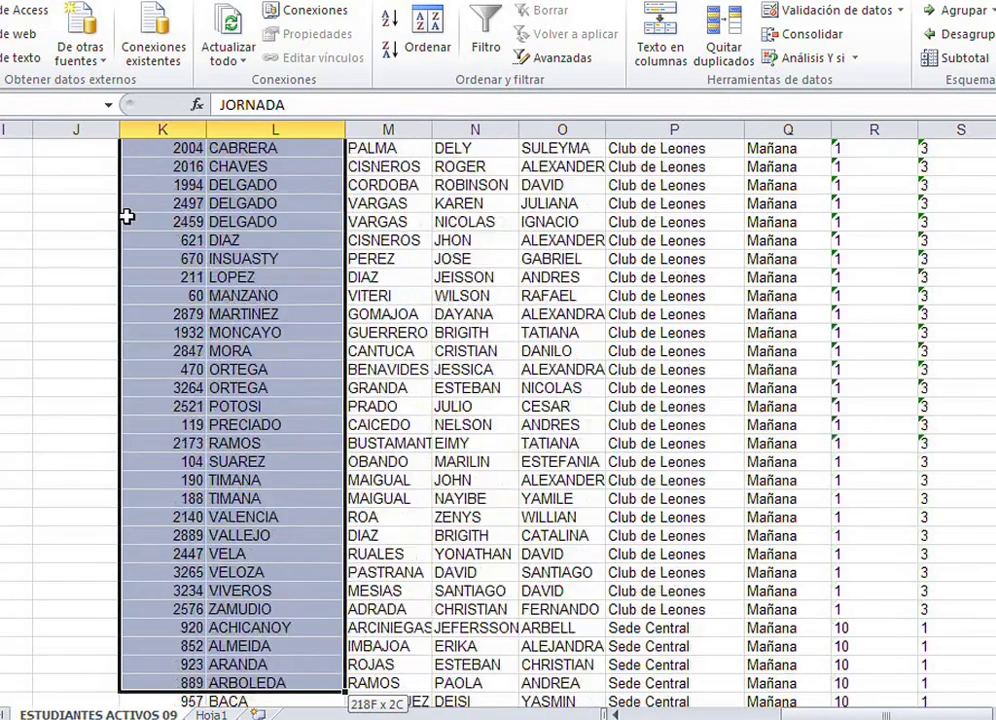
pyautogui.hotkey('shift', 'Down')
pyautogui.hotkey('shift', 'Down')
pyautogui.hotkey('shift', 'Down')
pyautogui.hotkey('shift', 'Down')
pyautogui.hotkey('shift', 'Down')
pyautogui.hotkey('shift', 'Down')
pyautogui.hotkey('shift', 'Down')
pyautogui.hotkey('shift', 'Down')
pyautogui.hotkey('shift', 'Down')
pyautogui.hotkey('shift', 'Down')
pyautogui.hotkey('shift', 'Down')
pyautogui.hotkey('shift', 'Down')
pyautogui.hotkey('shift', 'Down')
pyautogui.hotkey('shift', 'Down')
pyautogui.hotkey('shift', 'Down')
pyautogui.hotkey('shift', 'Down')
pyautogui.hotkey('shift', 'Down')
pyautogui.hotkey('shift', 'Down')
pyautogui.hotkey('shift', 'Down')
pyautogui.hotkey('shift', 'Down')
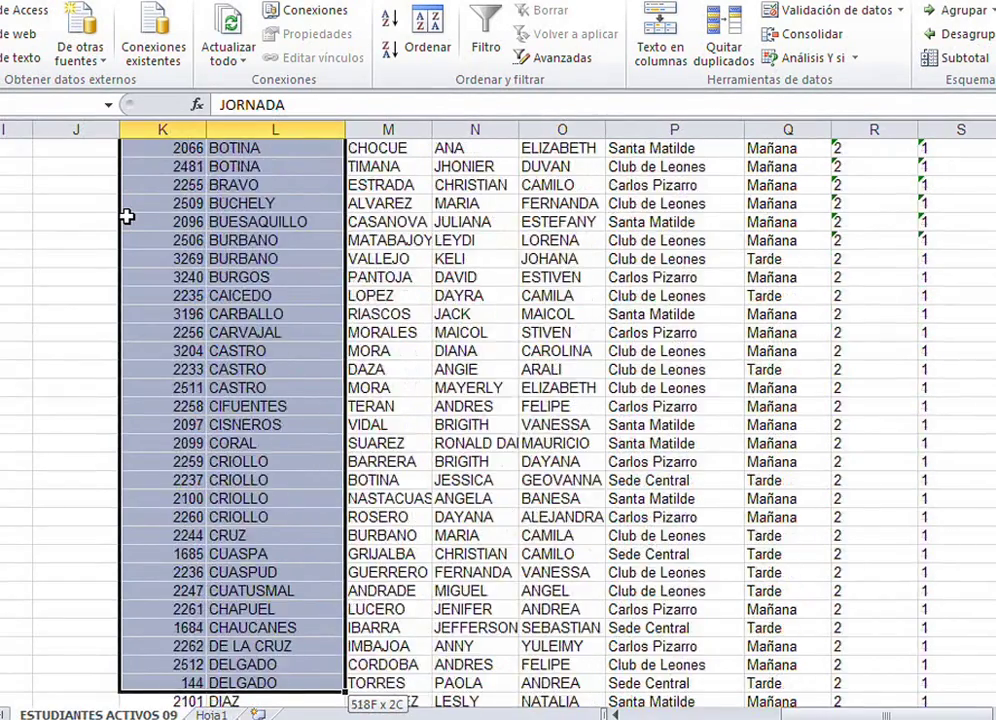
pyautogui.hotkey('shift', 'Down')
pyautogui.hotkey('shift', 'Down')
pyautogui.hotkey('shift', 'Down')
pyautogui.hotkey('shift', 'Down')
pyautogui.hotkey('shift', 'Down')
pyautogui.hotkey('shift', 'Down')
pyautogui.hotkey('shift', 'Down')
pyautogui.hotkey('shift', 'Down')
pyautogui.hotkey('shift', 'Down')
pyautogui.hotkey('shift', 'Down')
pyautogui.hotkey('shift', 'Down')
pyautogui.hotkey('shift', 'Down')
pyautogui.hotkey('shift', 'Down')
pyautogui.hotkey('shift', 'Down')
pyautogui.hotkey('shift', 'Down')
pyautogui.hotkey('shift', 'Down')
pyautogui.hotkey('shift', 'Down')
pyautogui.hotkey('shift', 'Down')
pyautogui.hotkey('shift', 'Down')
pyautogui.hotkey('shift', 'Down')
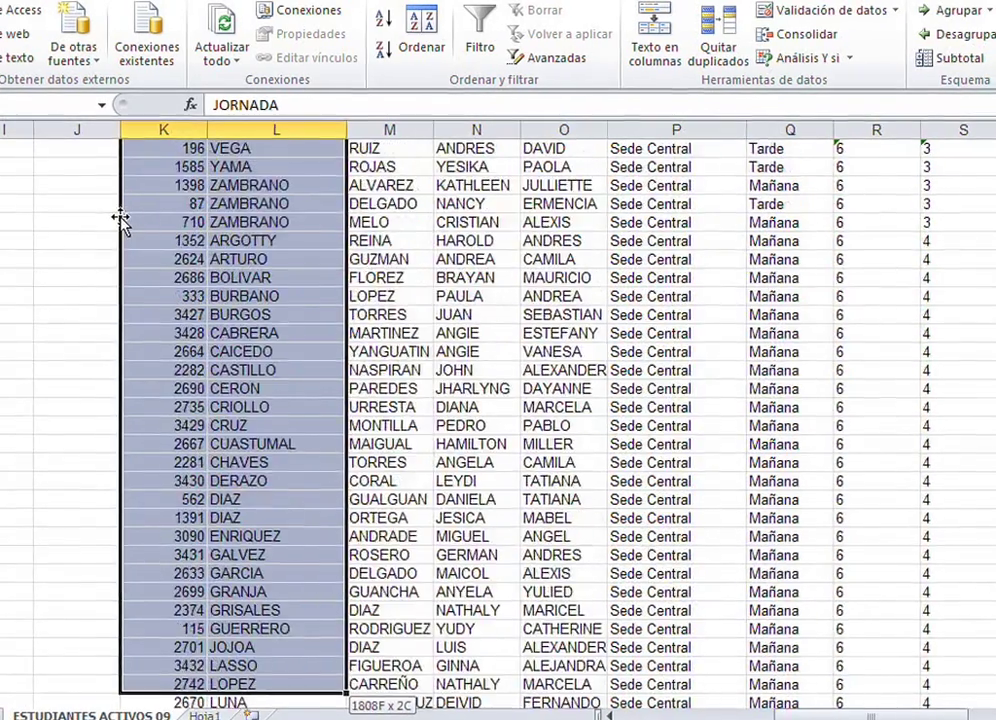
pyautogui.hotkey('shift', 'Down')
pyautogui.hotkey('shift', 'Down')
pyautogui.hotkey('shift', 'Down')
pyautogui.hotkey('shift', 'Down')
pyautogui.hotkey('shift', 'Down')
pyautogui.hotkey('shift', 'Down')
pyautogui.hotkey('shift', 'Down')
pyautogui.hotkey('shift', 'Down')
pyautogui.hotkey('shift', 'Down')
pyautogui.hotkey('shift', 'Down')
pyautogui.hotkey('shift', 'Down')
pyautogui.hotkey('shift', 'Down')
pyautogui.hotkey('shift', 'Down')
pyautogui.hotkey('shift', 'Down')
pyautogui.hotkey('shift', 'Down')
pyautogui.hotkey('shift', 'Down')
pyautogui.hotkey('shift', 'Down')
pyautogui.hotkey('shift', 'Down')
pyautogui.hotkey('shift', 'Down')
pyautogui.hotkey('shift', 'Down')
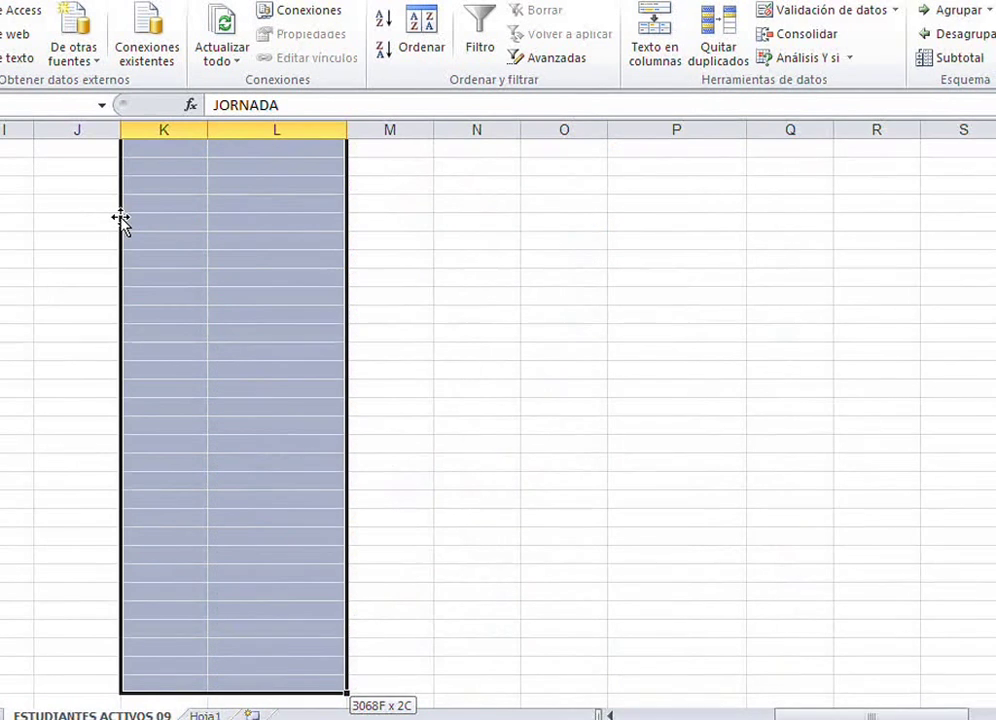
pyautogui.hotkey('shift', 'Right')
pyautogui.hotkey('shift', 'Right')
pyautogui.hotkey('shift', 'Right')
pyautogui.hotkey('shift', 'Right')
pyautogui.hotkey('shift', 'Right')
pyautogui.hotkey('shift', 'Right')
pyautogui.hotkey('shift', 'Right')
pyautogui.hotkey('shift', 'Right')
pyautogui.hotkey('shift', 'Right')
pyautogui.hotkey('shift', 'Right')
pyautogui.hotkey('shift', 'Right')
pyautogui.hotkey('shift', 'Right')
pyautogui.hotkey('shift', 'Right')
pyautogui.hotkey('shift', 'Right')
pyautogui.hotkey('shift', 'Right')
pyautogui.hotkey('shift', 'Right')
pyautogui.hotkey('shift', 'Right')
pyautogui.hotkey('shift', 'Right')
pyautogui.hotkey('shift', 'Right')
pyautogui.hotkey('shift', 'Right')
pyautogui.hotkey('shift', 'Right')
pyautogui.hotkey('shift', 'Right')
pyautogui.hotkey('shift', 'Right')
pyautogui.hotkey('shift', 'Right')
pyautogui.hotkey('shift', 'Right')
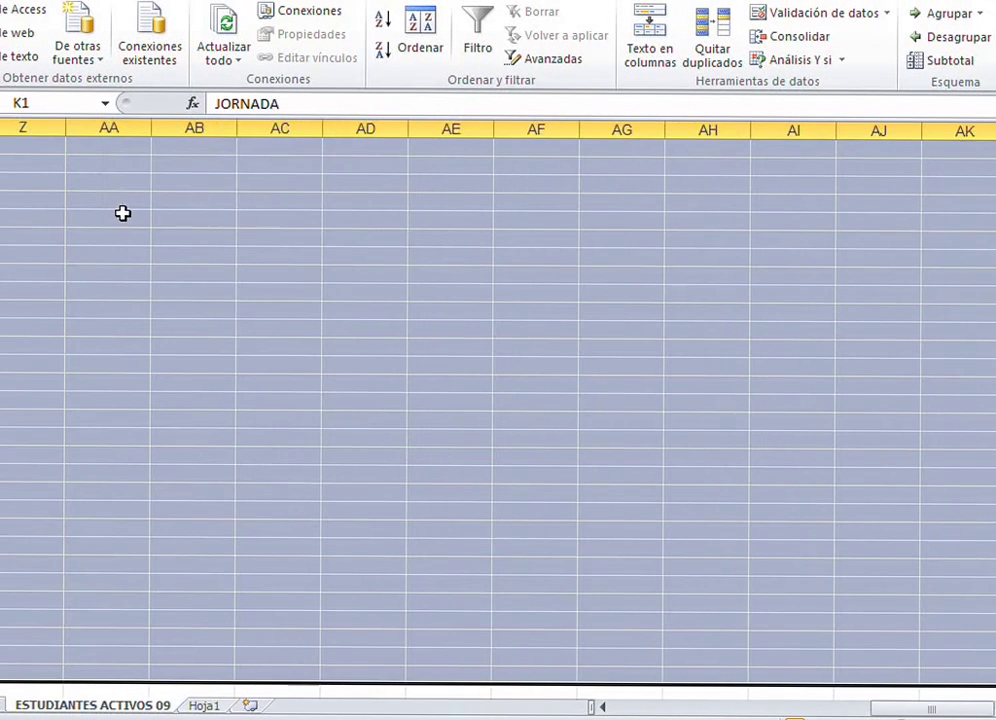
pyautogui.hotkey('ctrl', 'BackSpace')
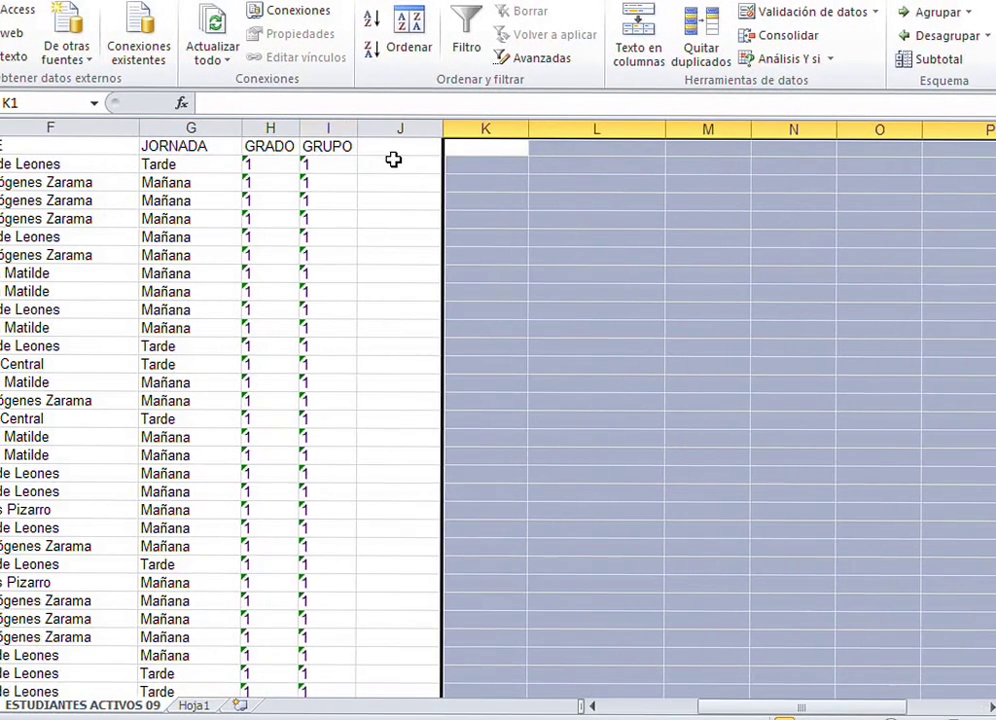
pyautogui.click(483, 162)
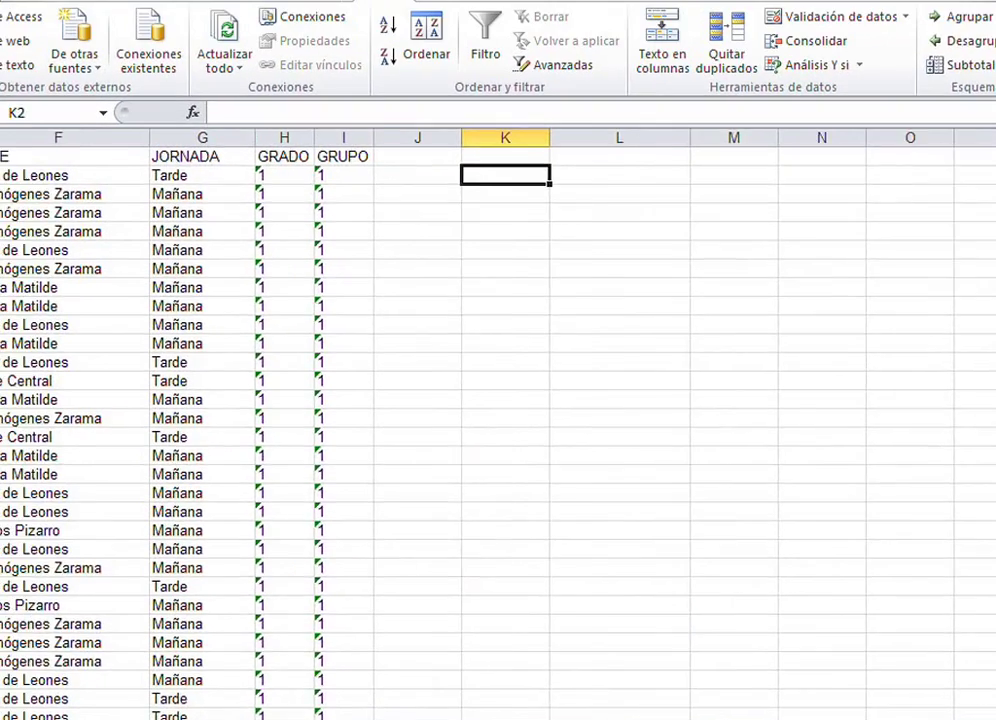
pyautogui.moveTo(728, 716); pyautogui.dragTo(712, 716)
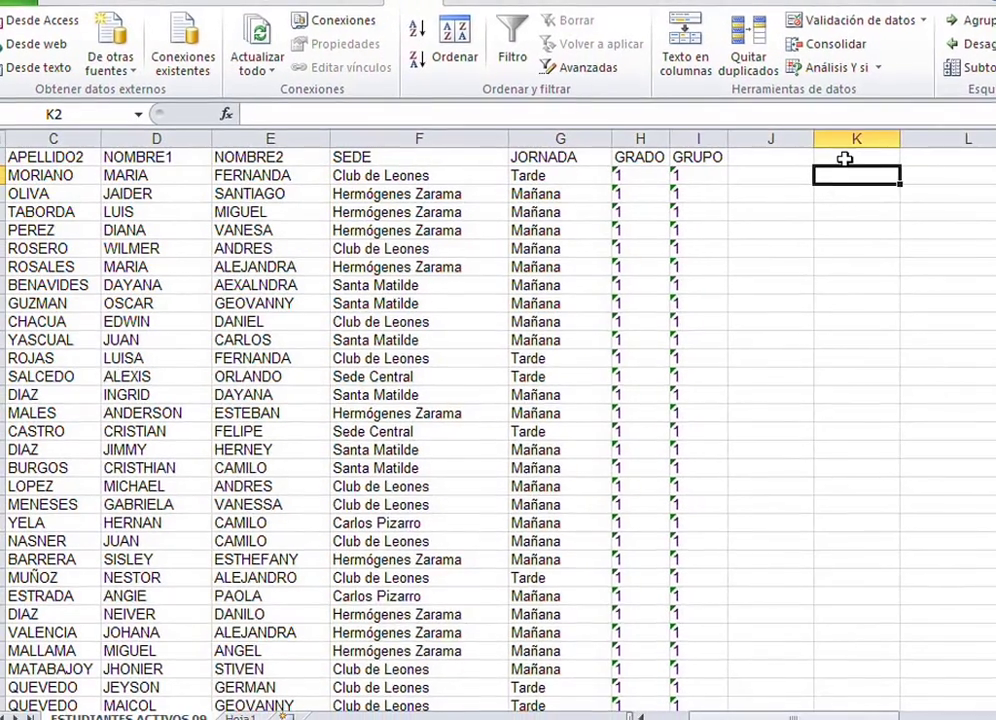
pyautogui.click(855, 160)
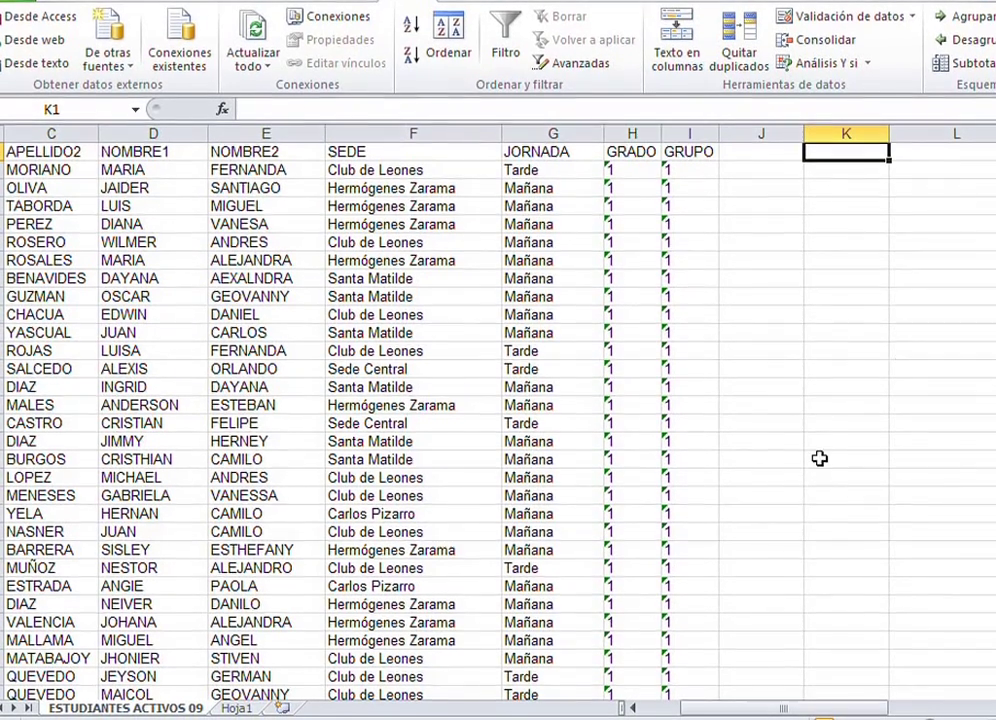
pyautogui.moveTo(736, 697); pyautogui.dragTo(845, 716)
pyautogui.scroll(2, 726, 284)
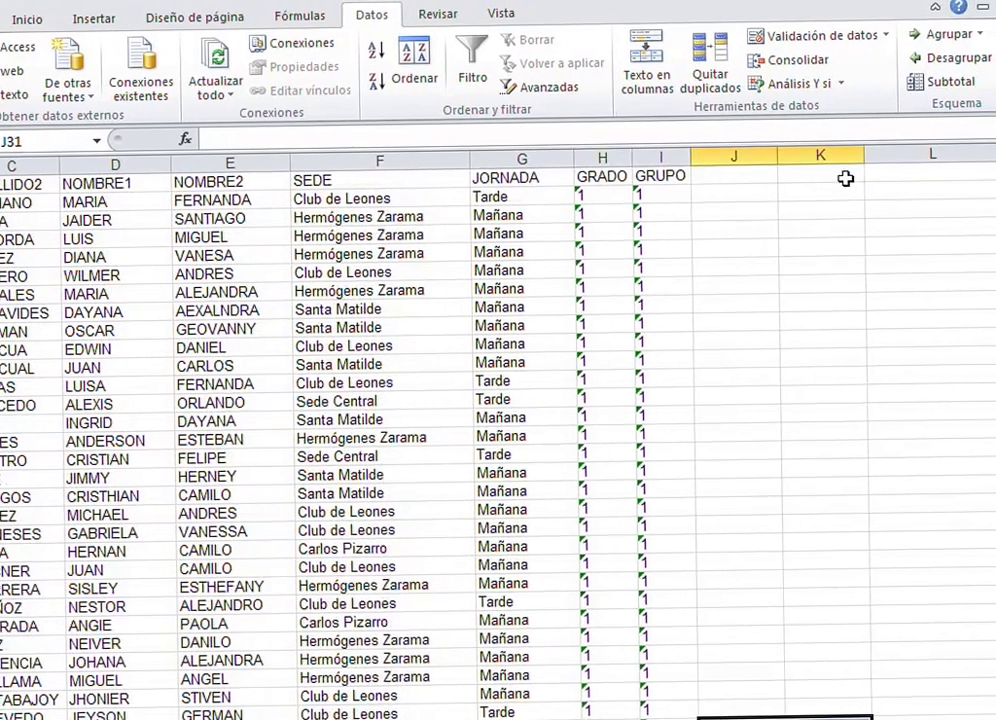
# Step: Write the first filter condition as a note in cell P1: "Primer nombre comience con D"
pyautogui.click(855, 173)
pyautogui.press('Right')
pyautogui.press('Right')
pyautogui.press('Right')
pyautogui.press('Right')
pyautogui.press('Right')
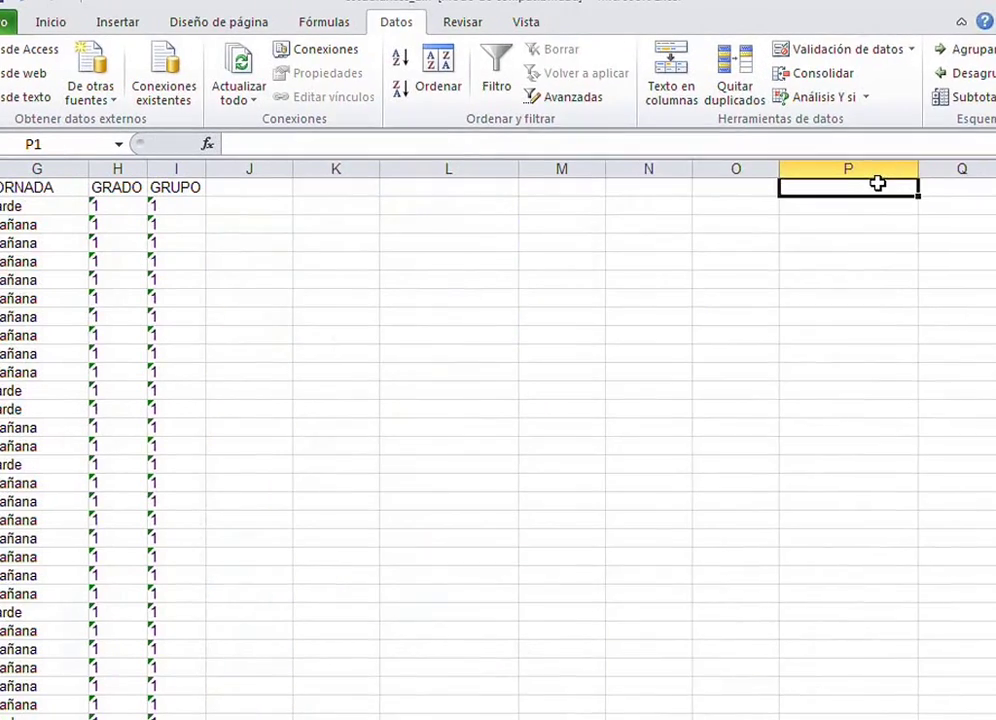
pyautogui.write('Pe')
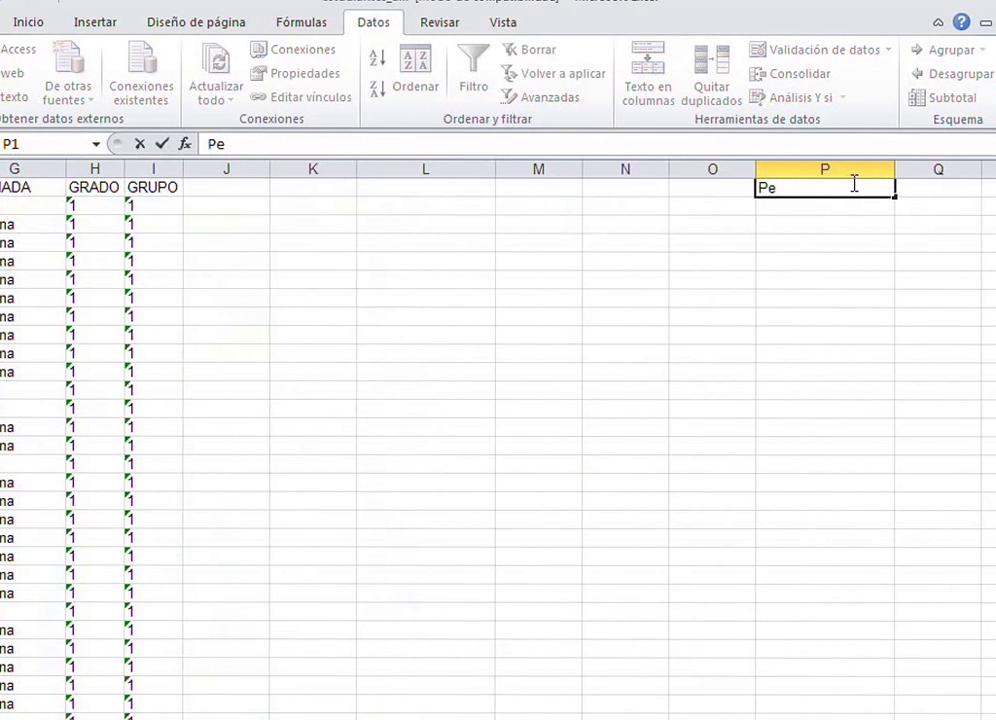
pyautogui.press('BackSpace')
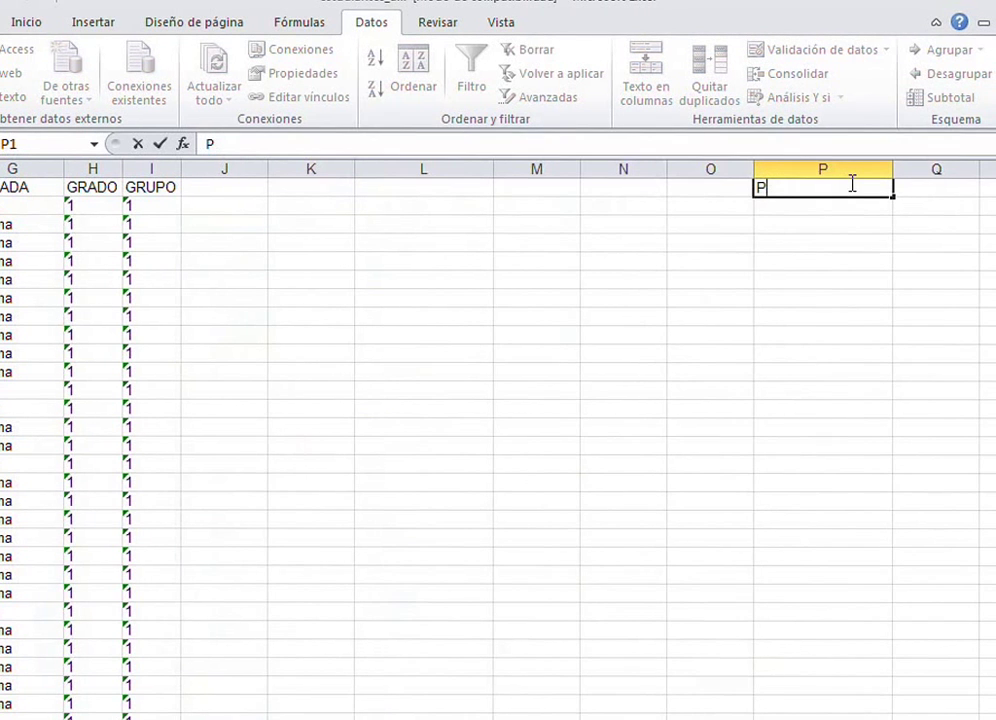
pyautogui.write('rimer nombre comi')
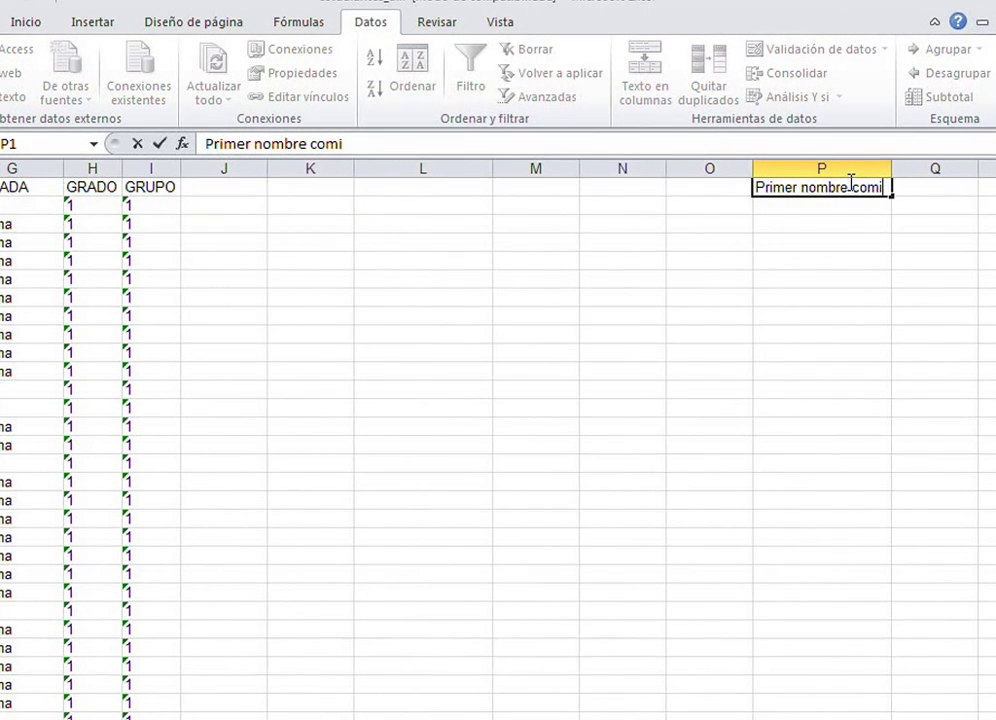
pyautogui.write('ence c')
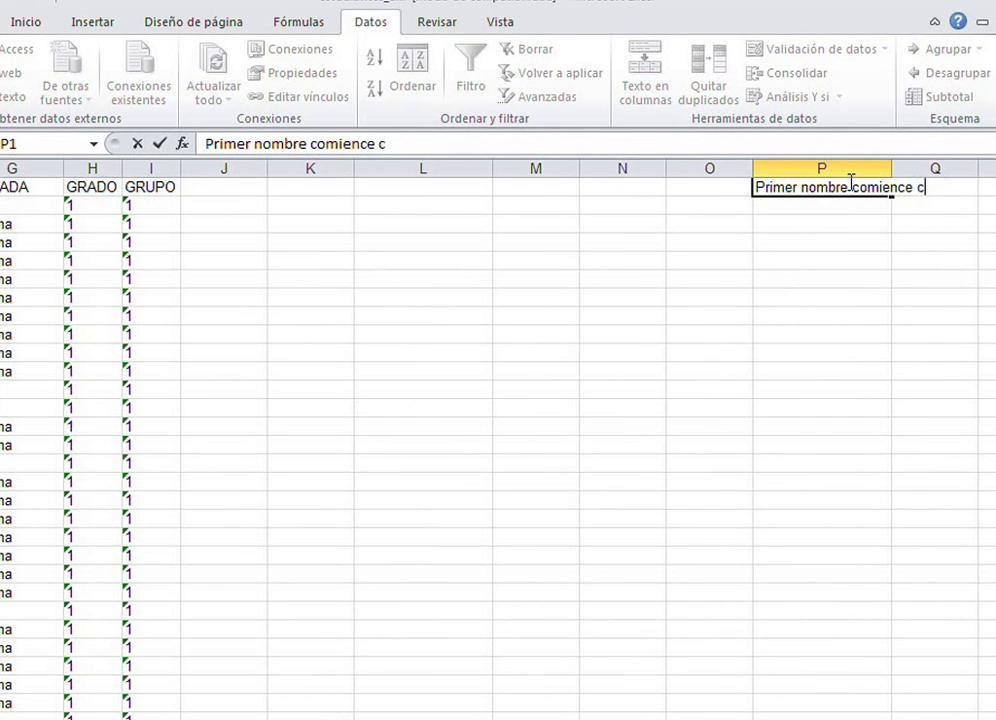
pyautogui.write('on D')
pyautogui.press('Return')
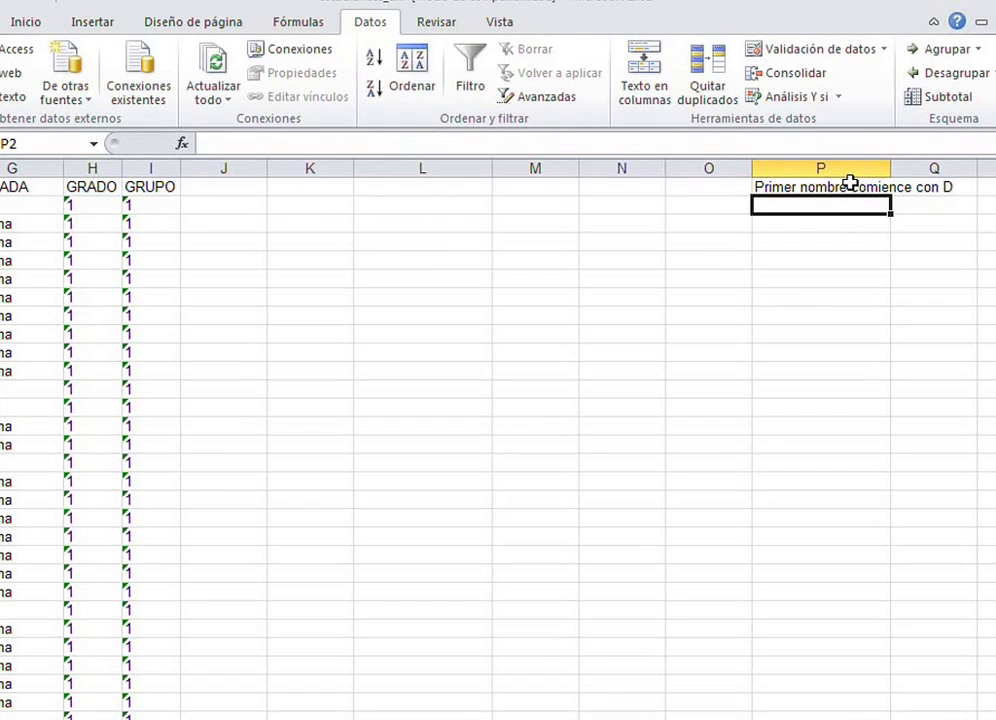
# Step: Write the second condition in cell P2: "o Cuyo primer Apellidos termine con O"
pyautogui.write('o')
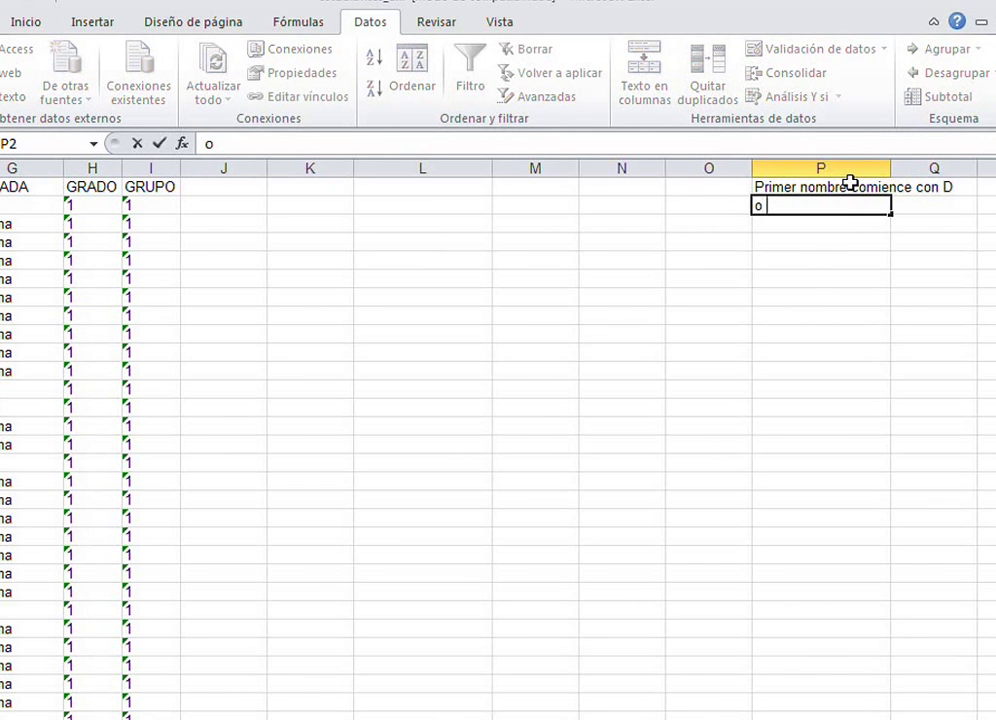
pyautogui.write(' Cuyo prime')
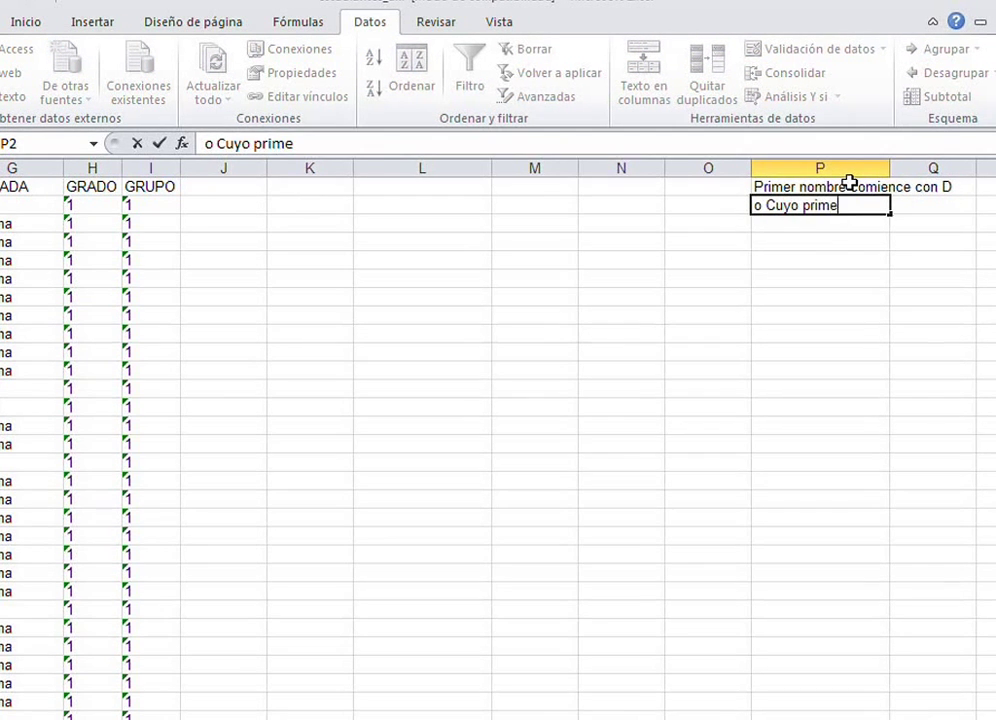
pyautogui.write('r Apellid')
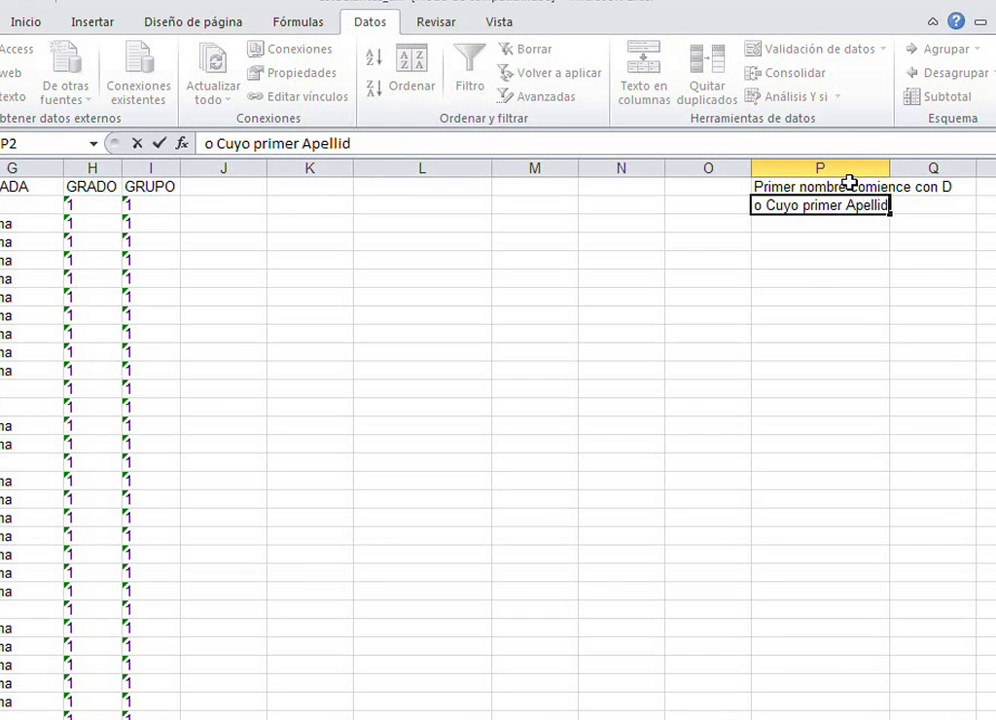
pyautogui.write('os tetr')
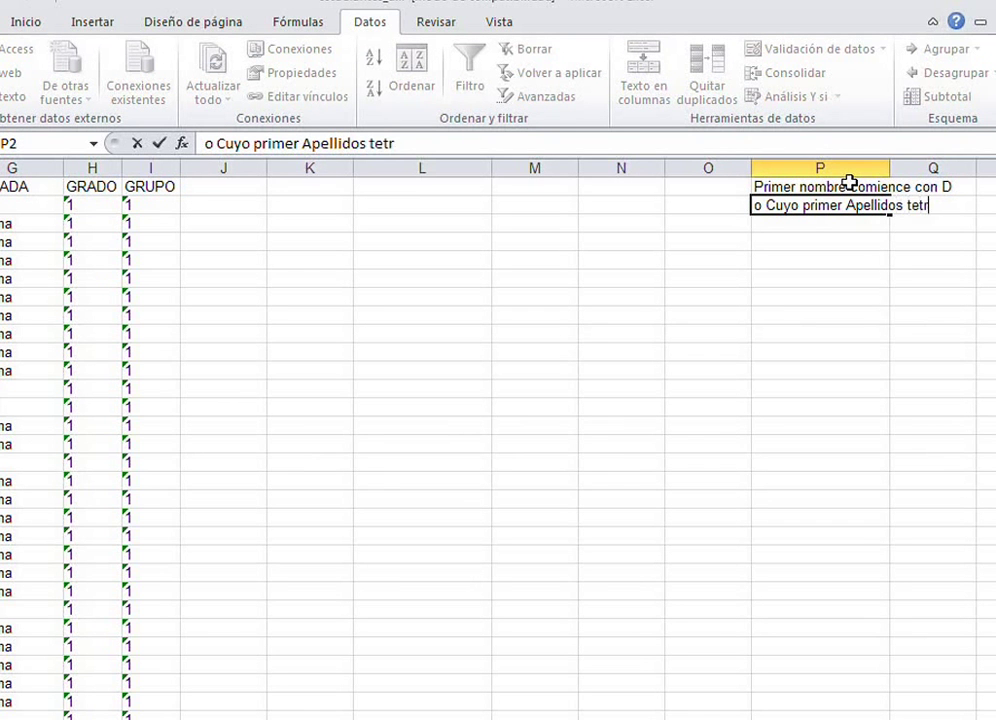
pyautogui.press('BackSpace')
pyautogui.press('BackSpace')
pyautogui.write('r')
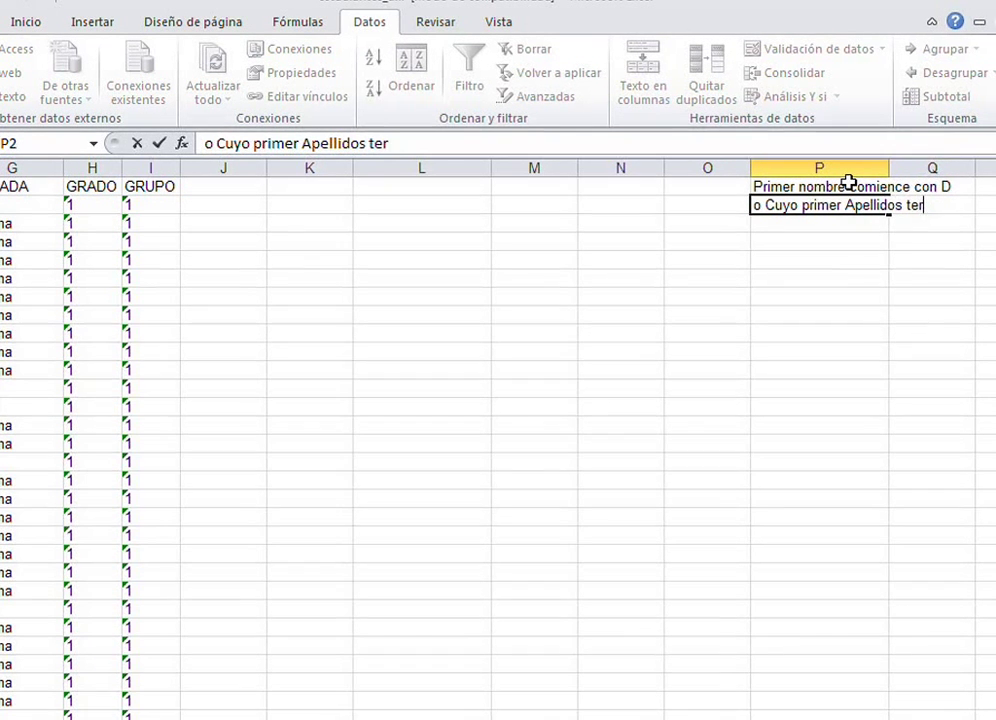
pyautogui.write('mine c')
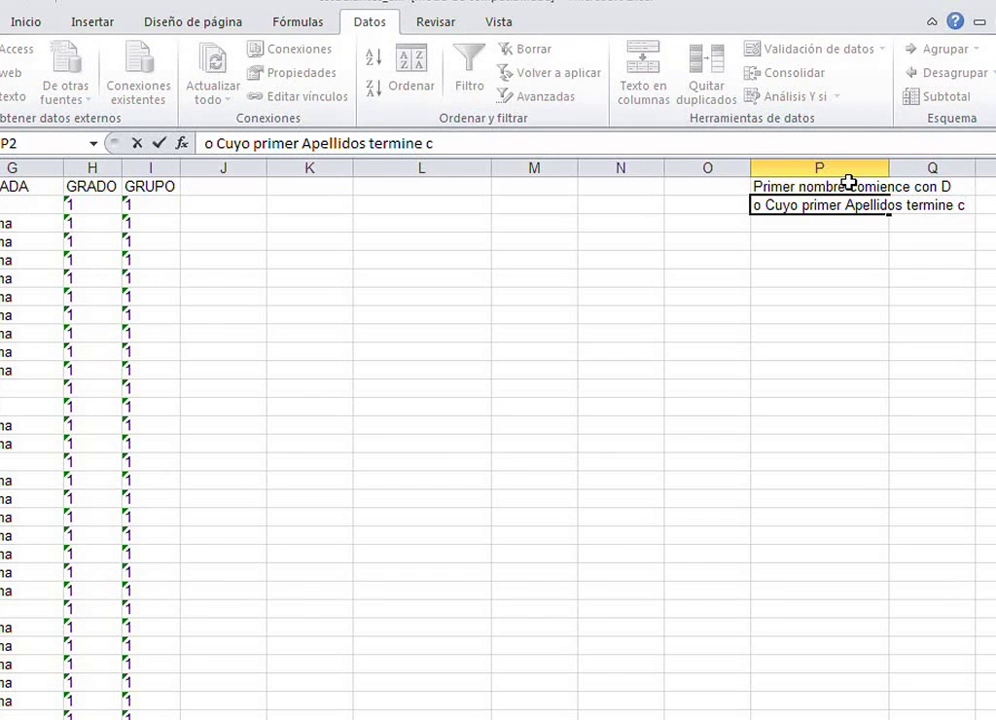
pyautogui.write('on O')
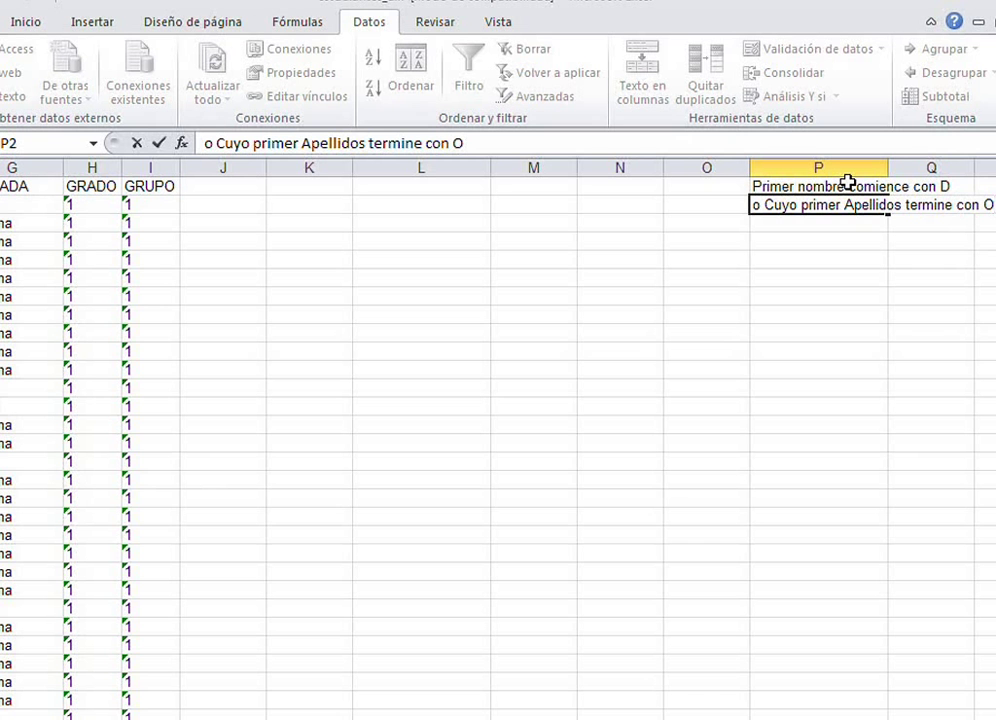
pyautogui.press('Return')
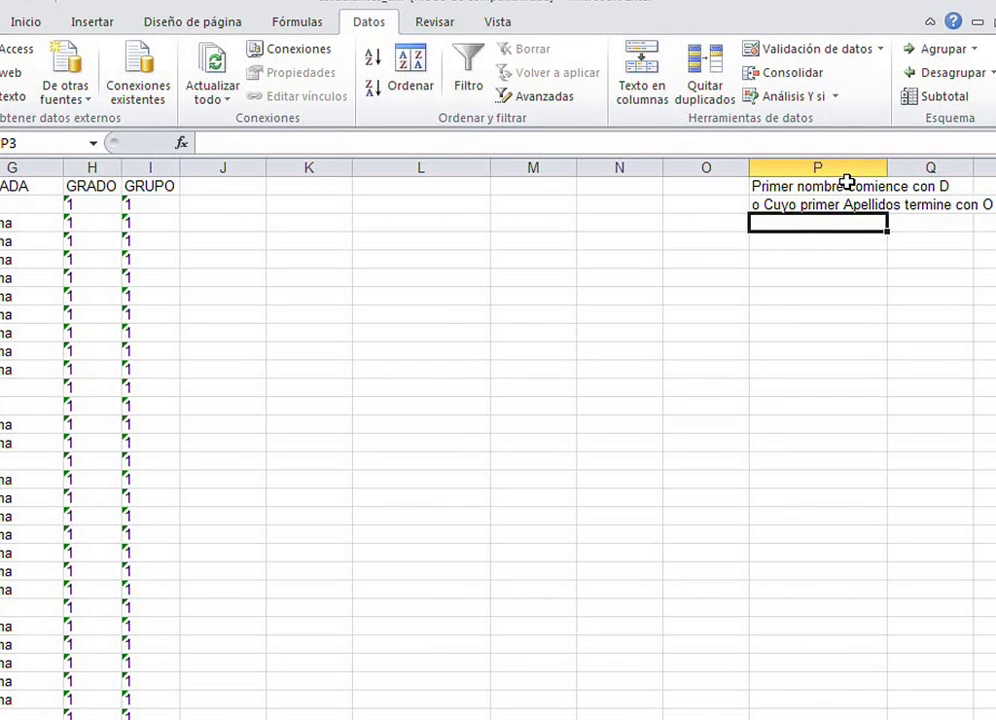
pyautogui.write('o')
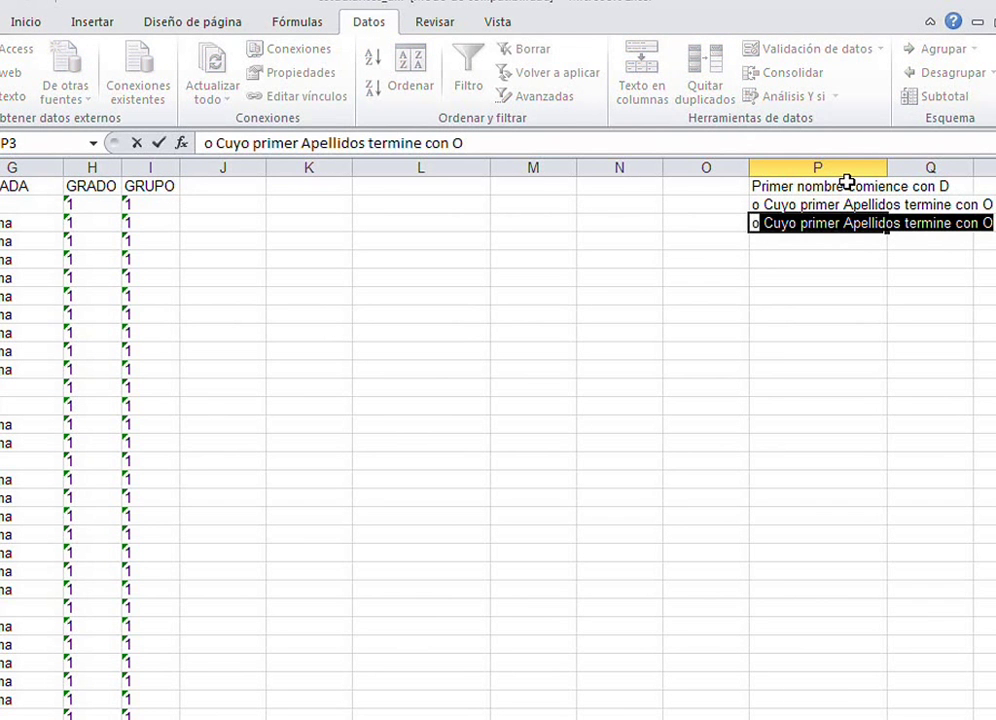
pyautogui.press('Tab')
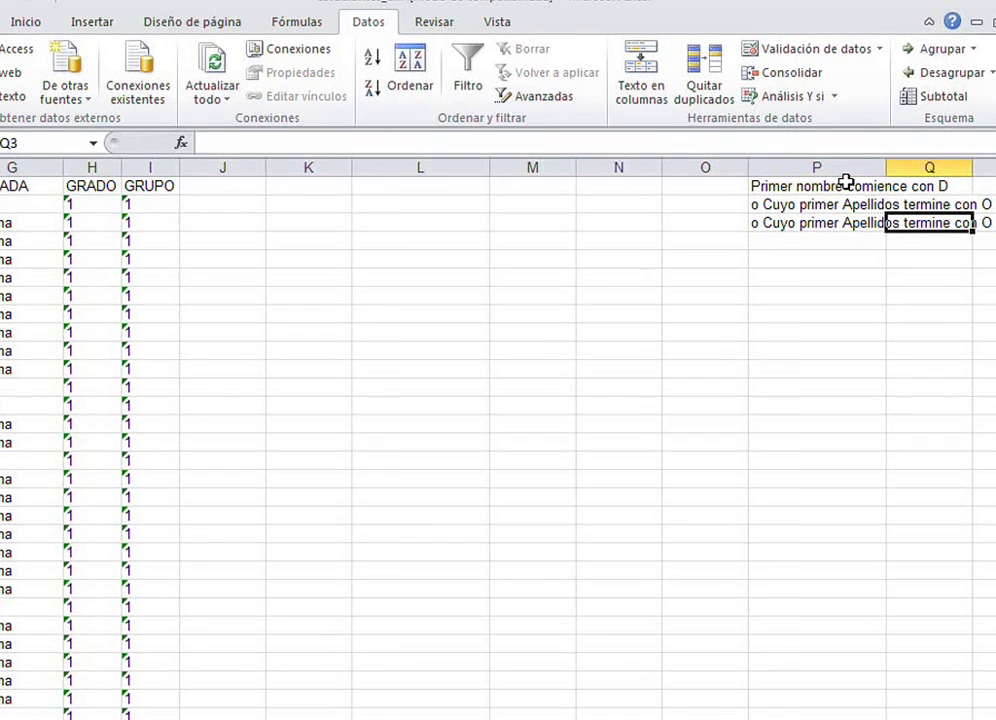
pyautogui.press('Tab')
pyautogui.press('Left')
pyautogui.press('Right')
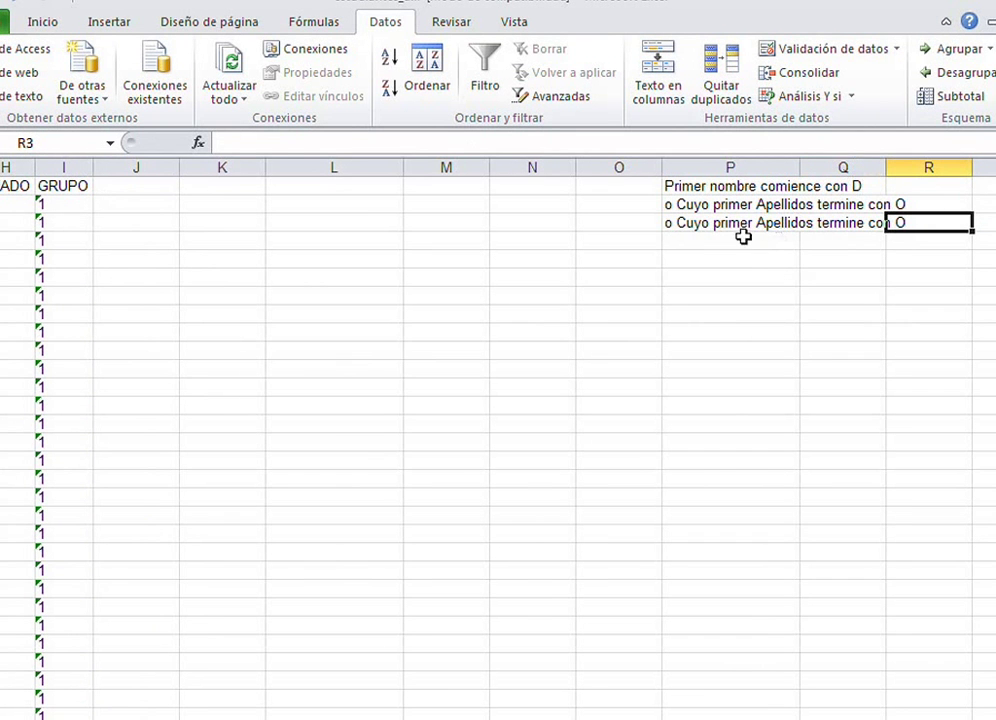
# Step: Change the note in cell P3 to the third condition, "o que no sea de la jornada de la mañana"
pyautogui.click(697, 226)
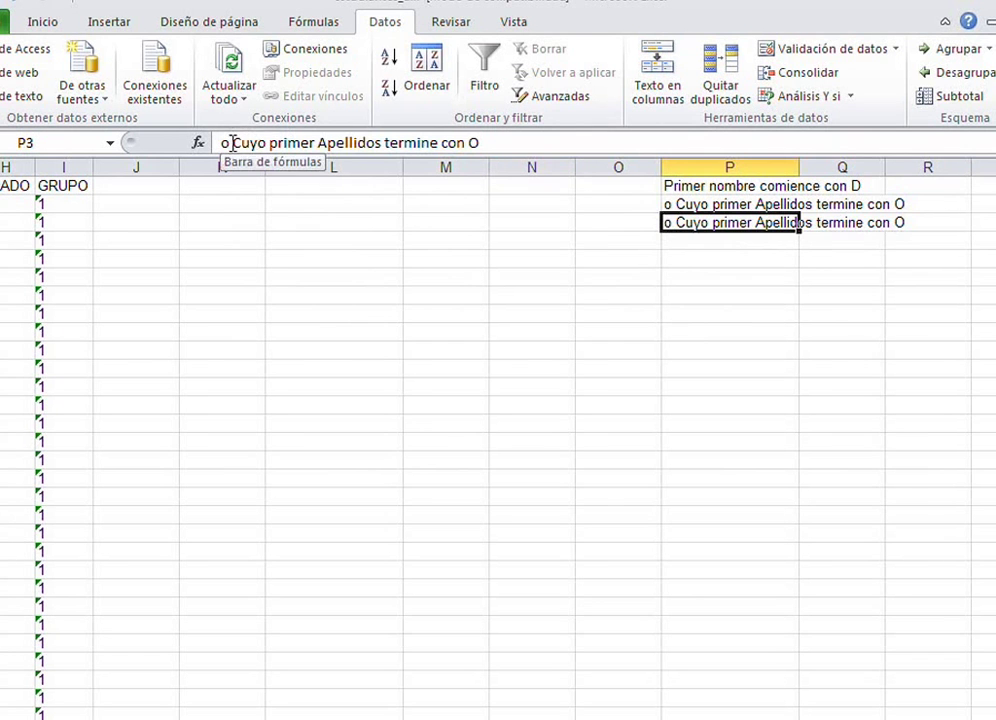
pyautogui.moveTo(232, 143); pyautogui.dragTo(611, 142)
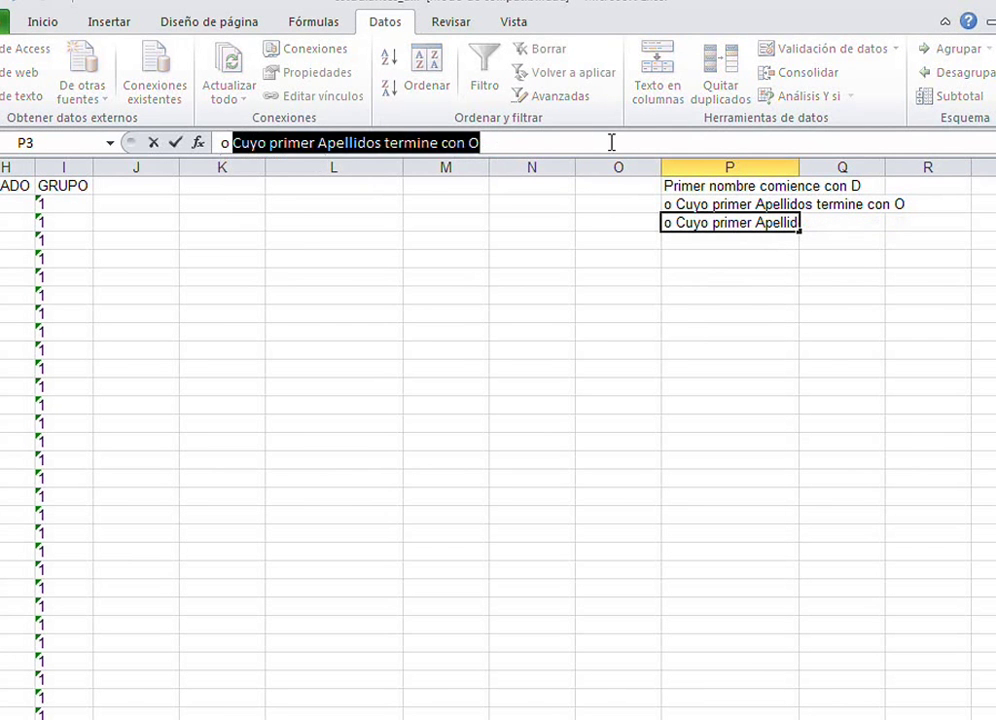
pyautogui.write('q')
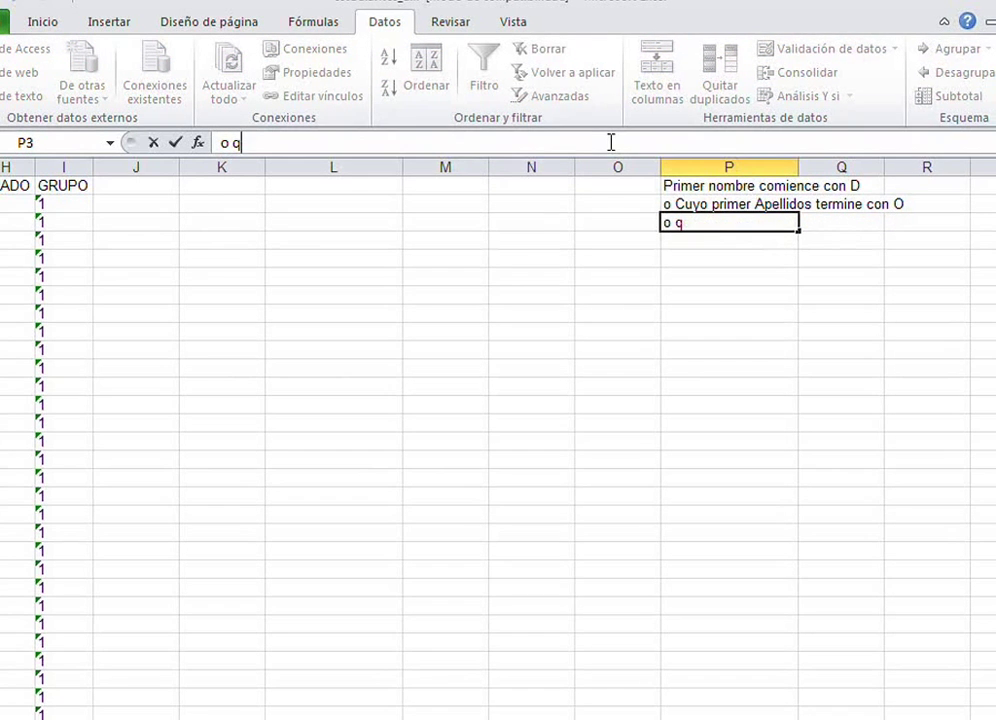
pyautogui.write('een')
pyautogui.press('BackSpace')
pyautogui.write('no sea d')
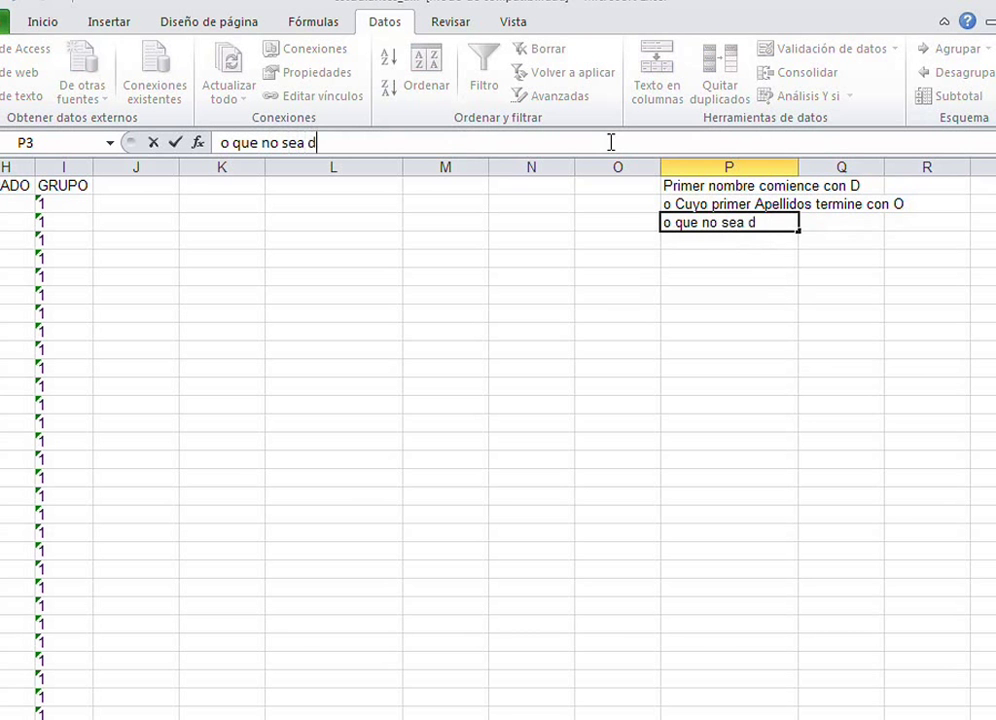
pyautogui.write('e la jona')
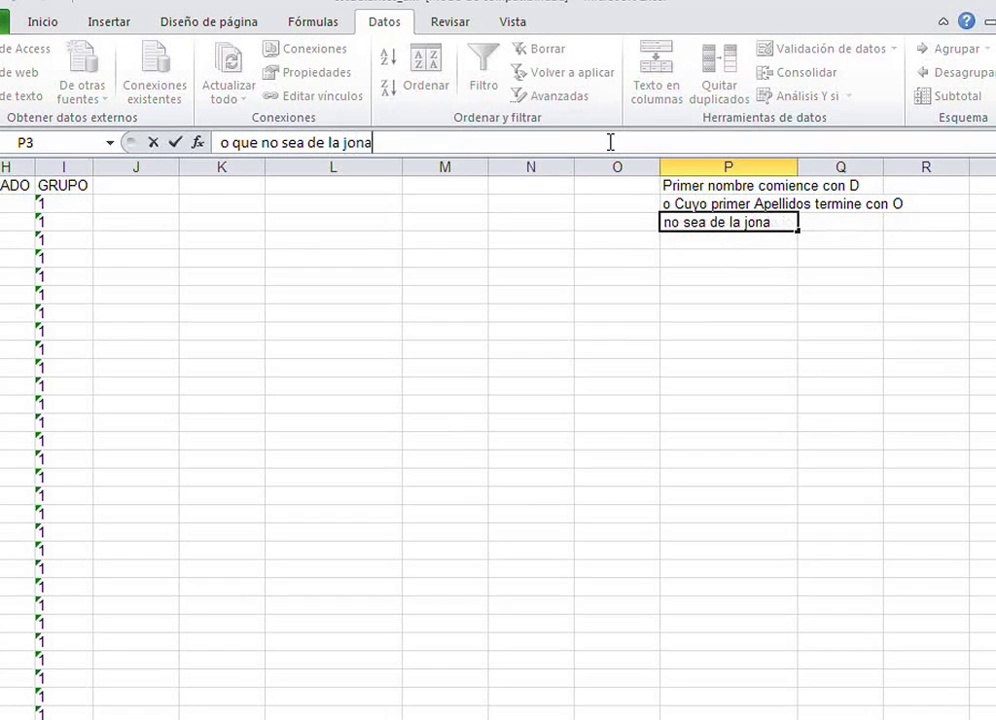
pyautogui.press('BackSpace')
pyautogui.press('BackSpace')
pyautogui.write('rnada de ')
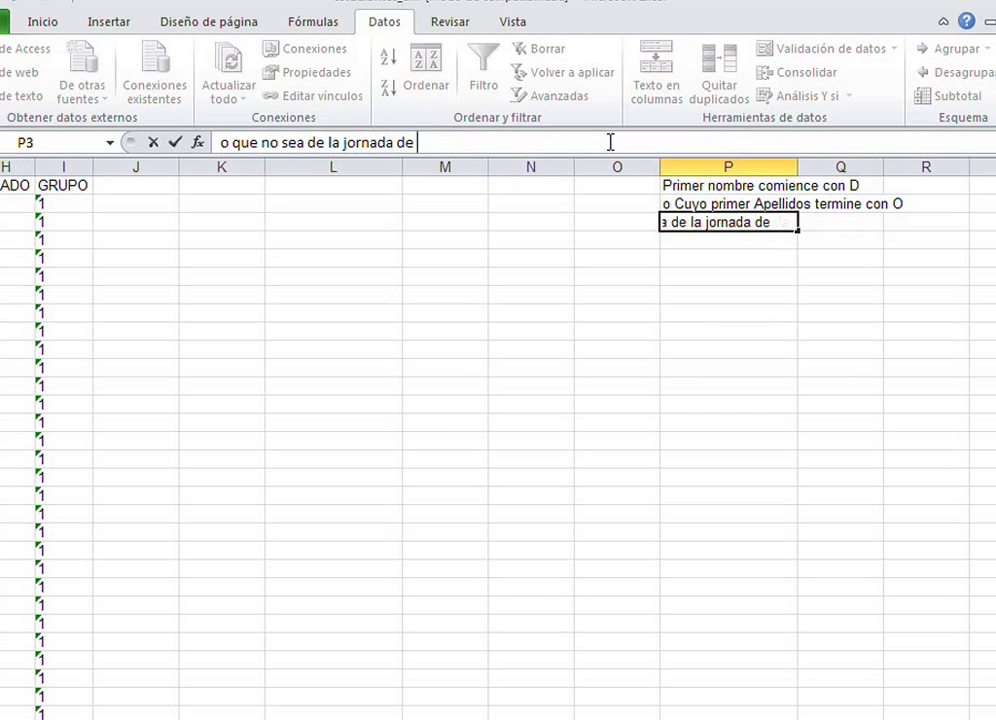
pyautogui.write('la ma')
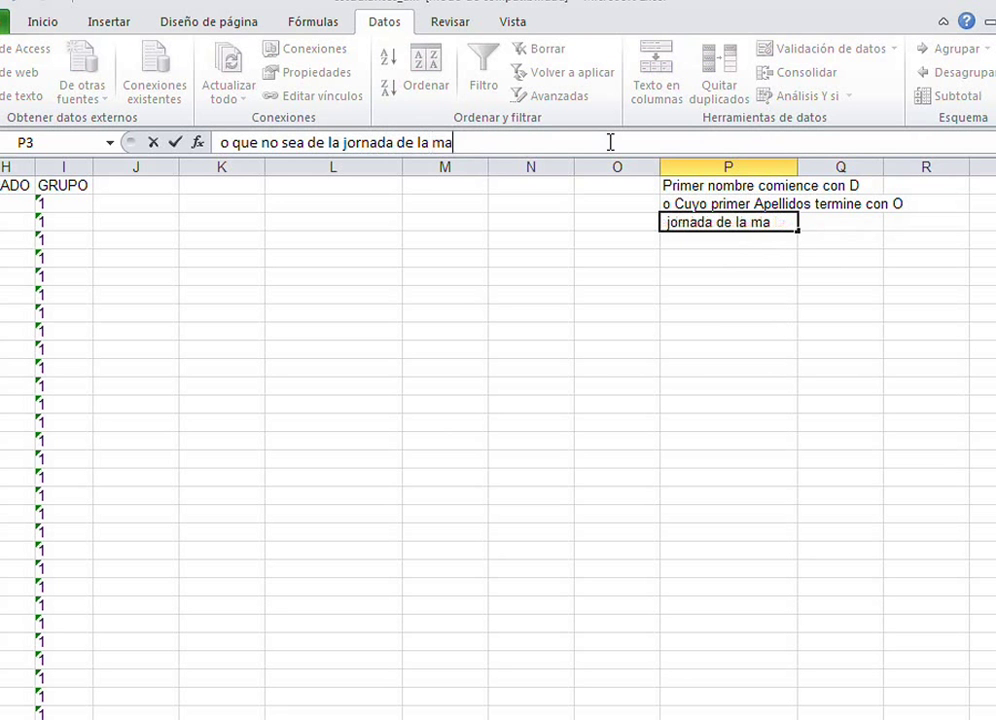
pyautogui.write('ñana')
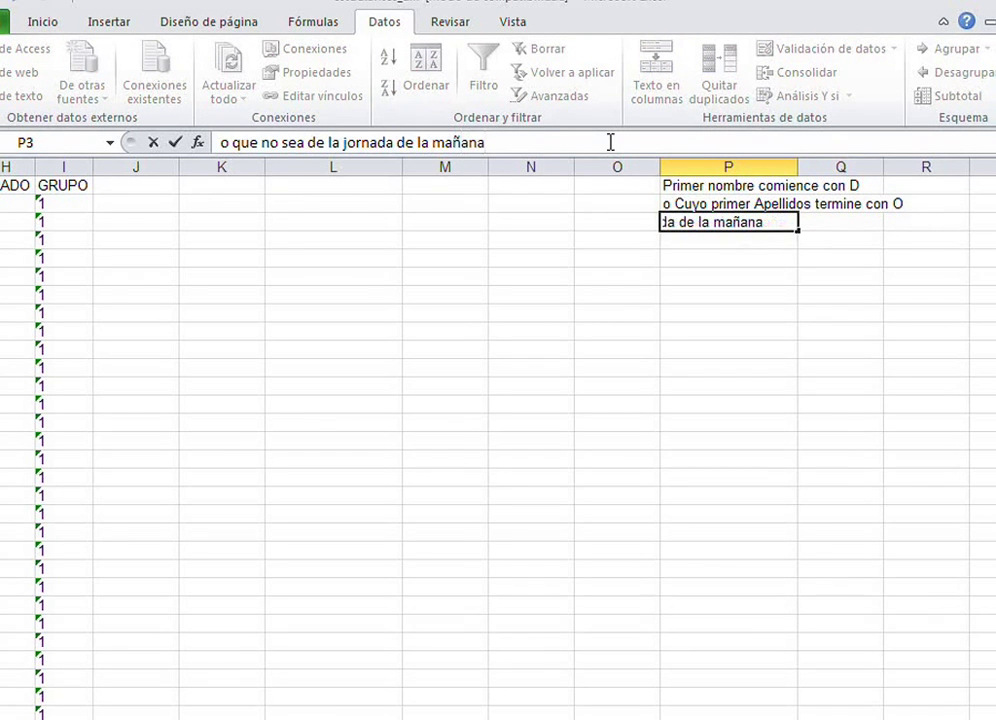
pyautogui.press('Return')
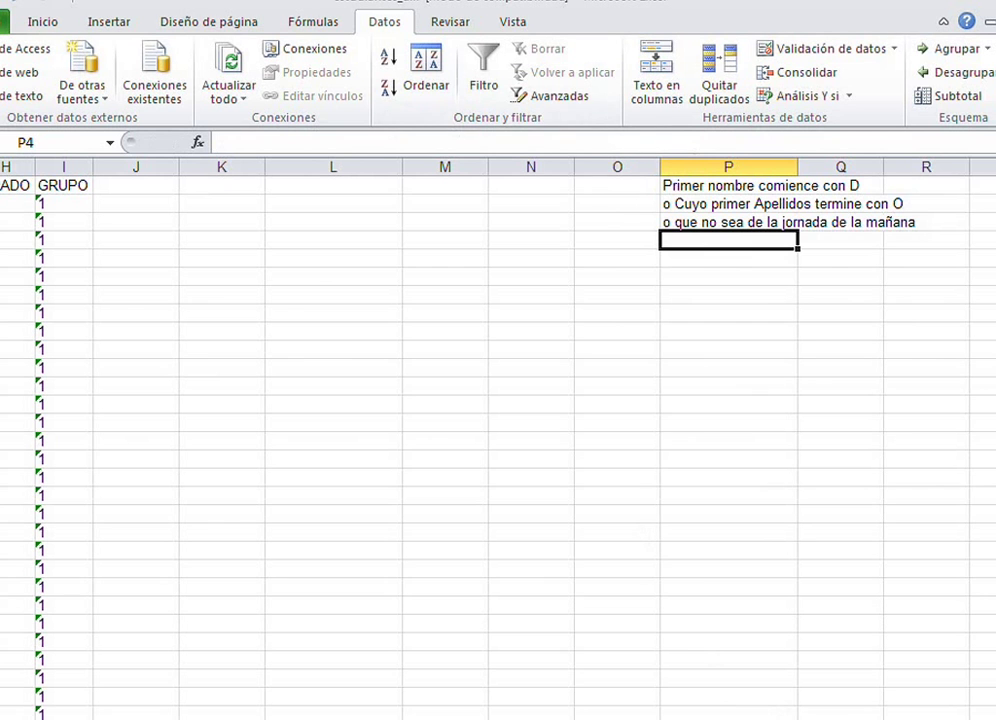
# Step: Copy the NOMBRE1 header from the student table into K1 as a criteria heading and select K2 below it
pyautogui.hscroll(-1, 498, 440)
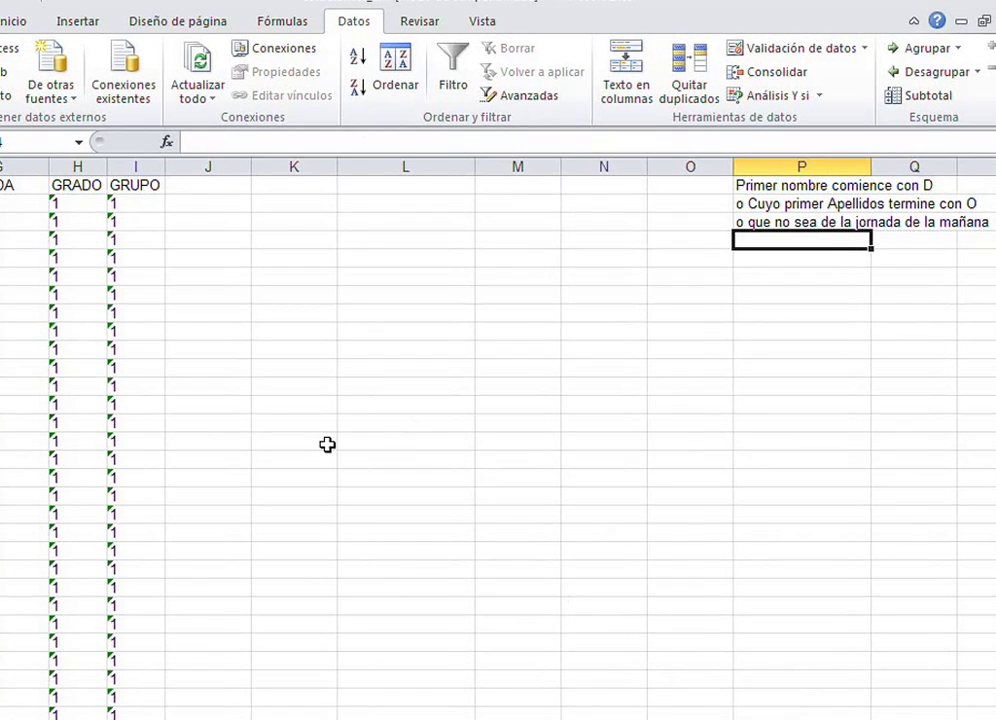
pyautogui.hscroll(-4, 498, 440)
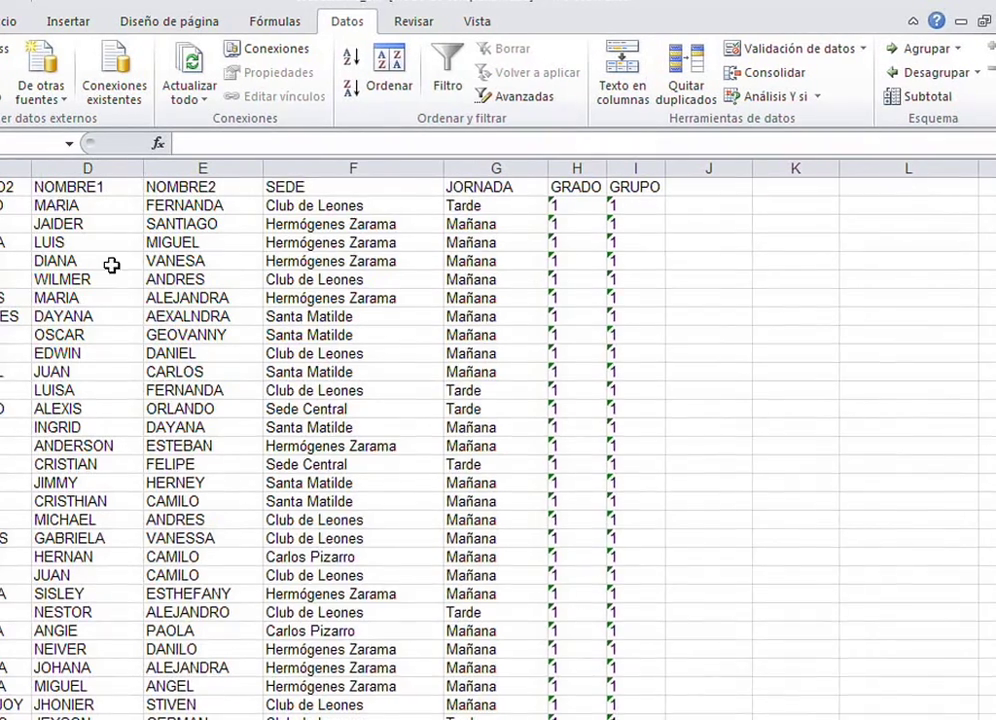
pyautogui.click(66, 189)
pyautogui.hotkey('ctrl', 'c')
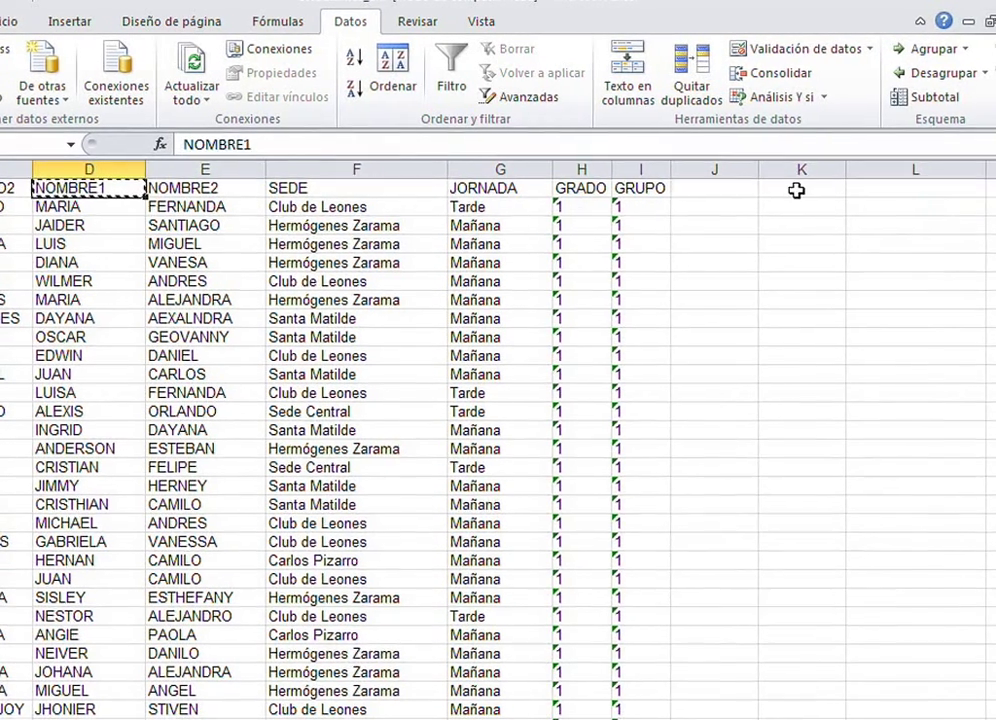
pyautogui.click(796, 188)
pyautogui.hotkey('ctrl', 'v')
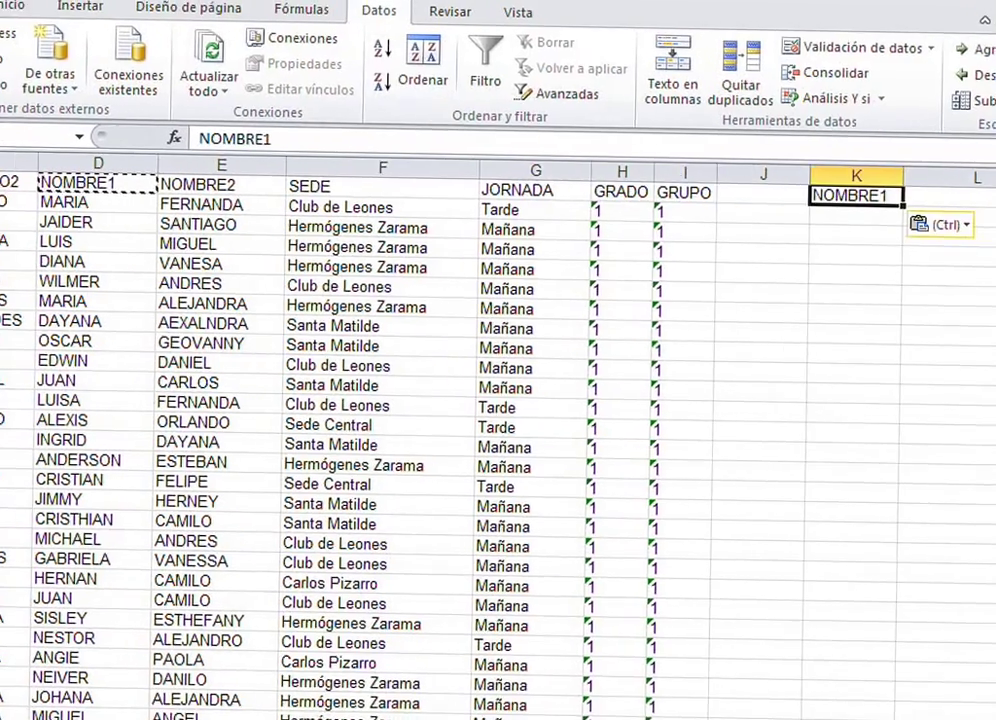
pyautogui.hscroll(5, 500, 450)
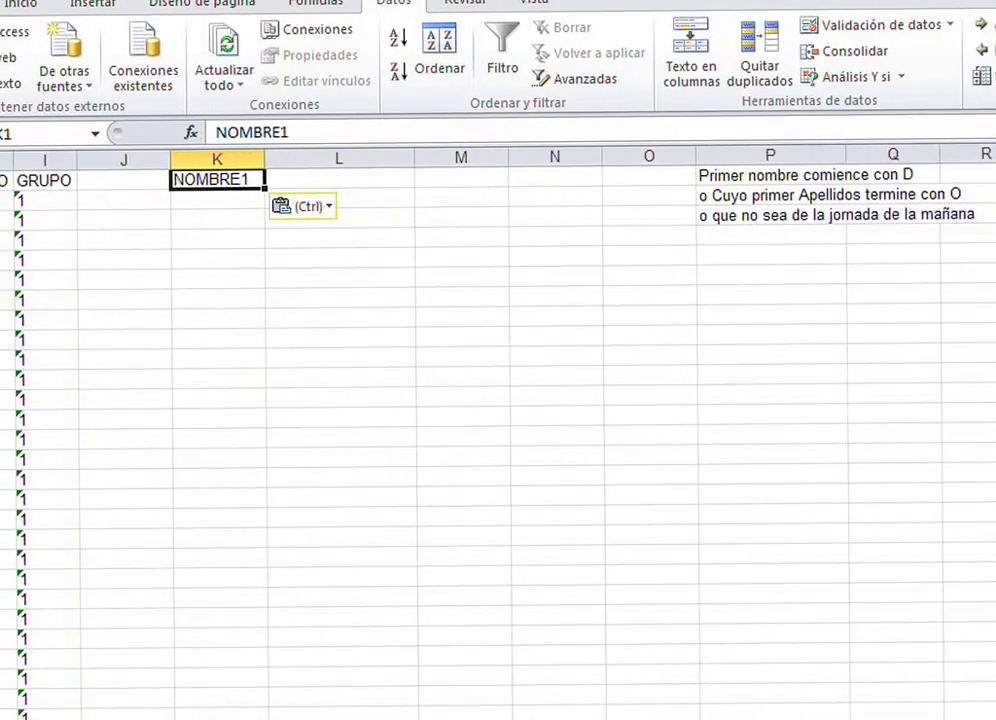
pyautogui.hscroll(-3, 500, 450)
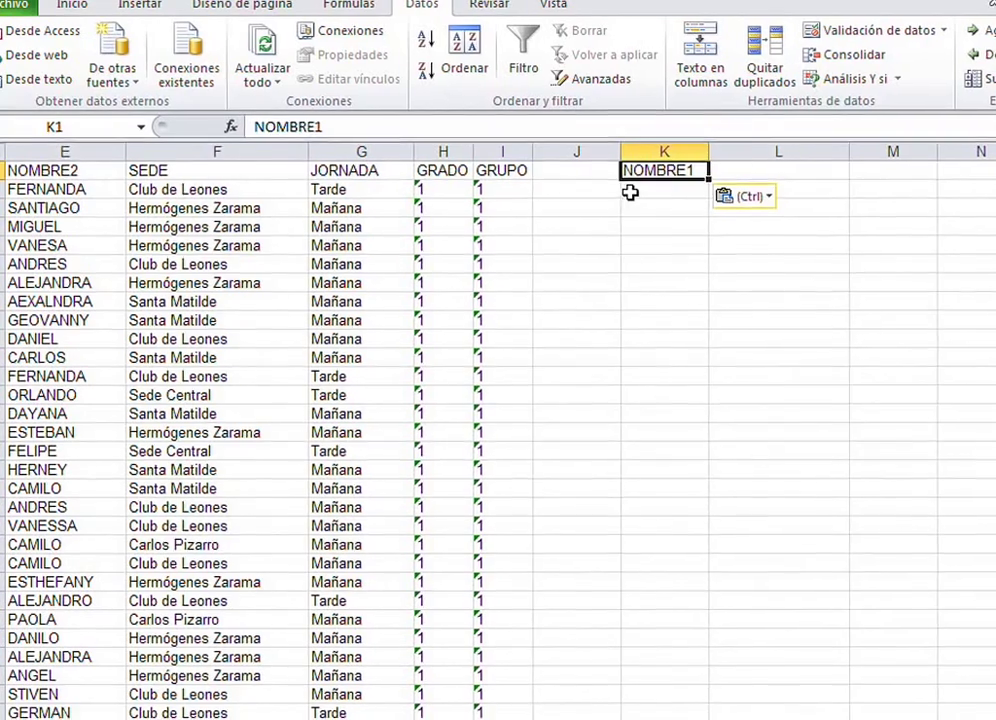
pyautogui.click(668, 195)
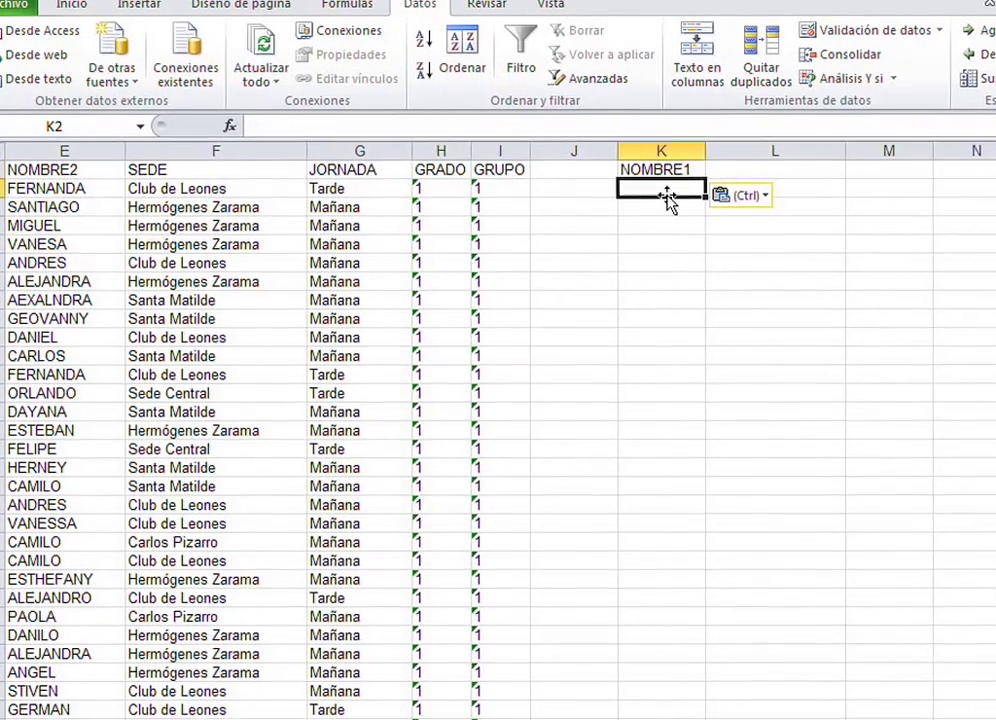
# Step: Enter the criterion ="D*" in cell K2 under the NOMBRE1 heading
pyautogui.write('="D*')
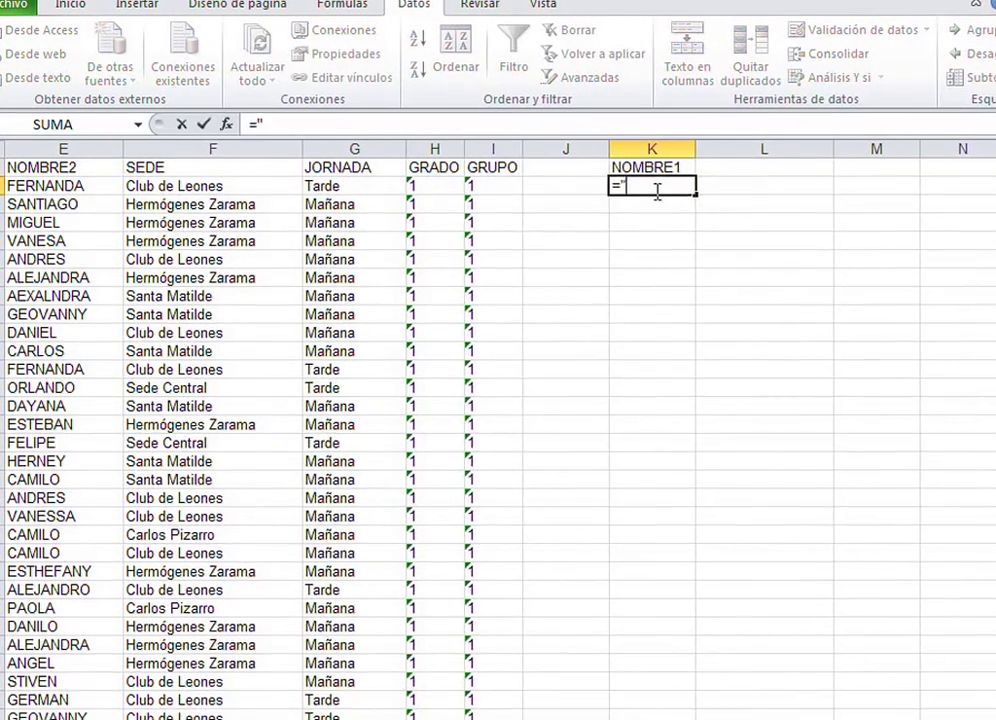
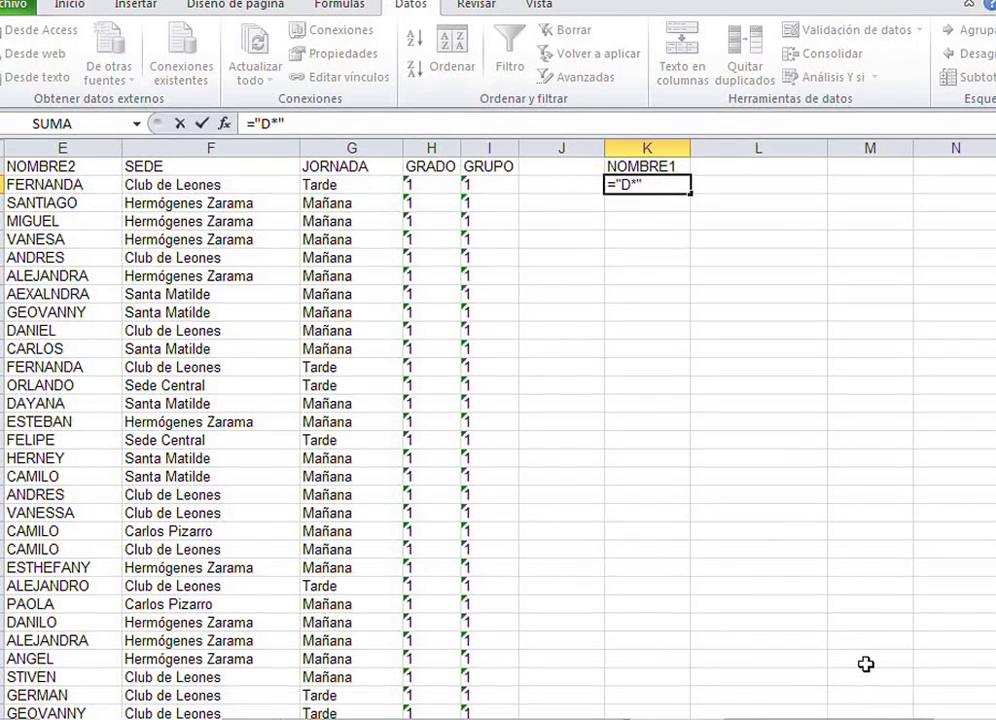
pyautogui.press('Return')
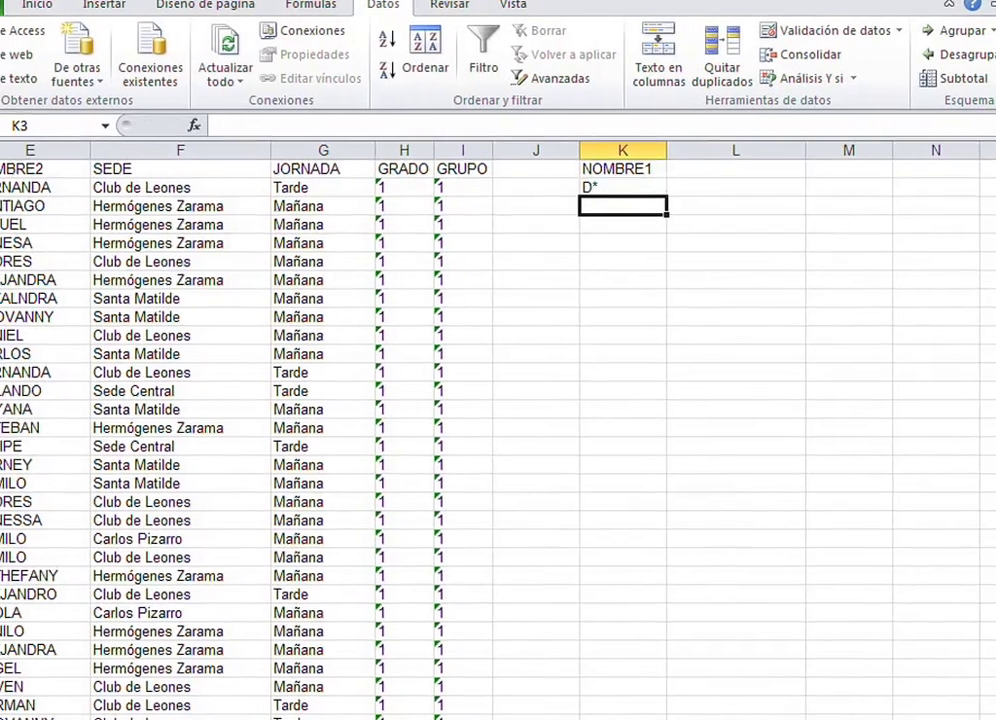
# Step: Copy the APELLIDO1 header from B1 of the student table into L1 as the second criteria heading
pyautogui.hscroll(3, 498, 440)
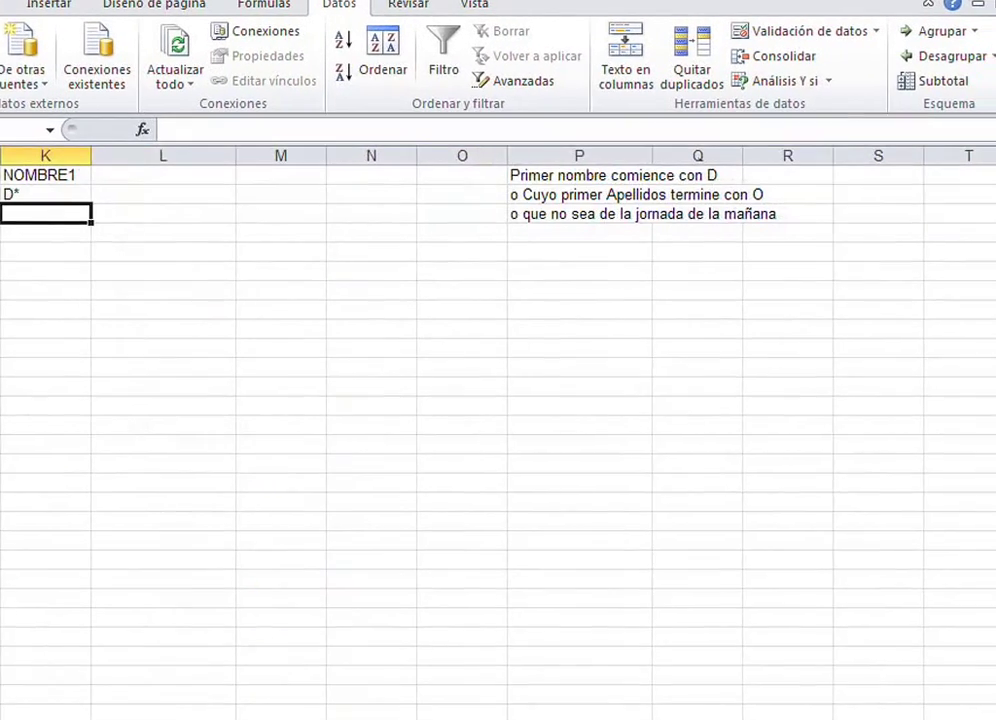
pyautogui.hscroll(-3, 498, 440)
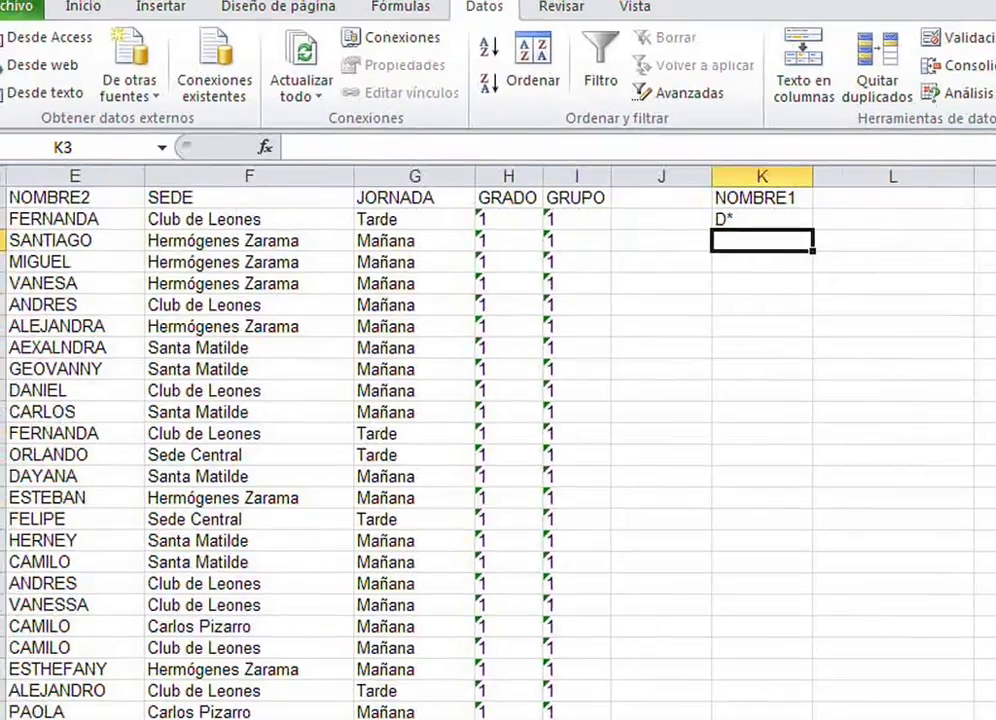
pyautogui.hscroll(-3, 498, 440)
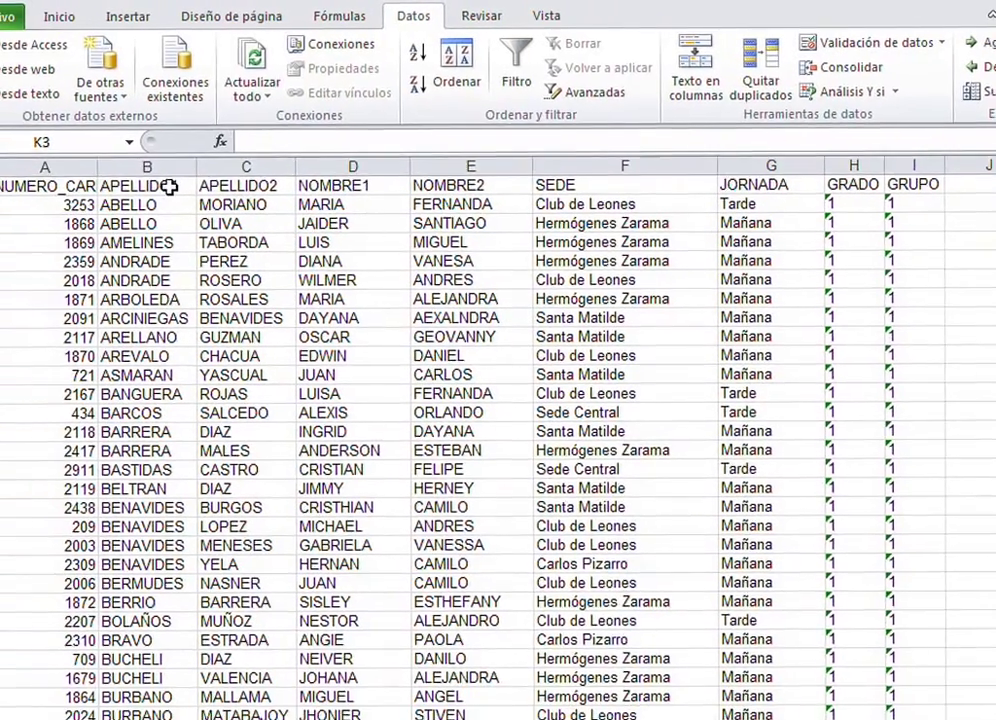
pyautogui.click(170, 187)
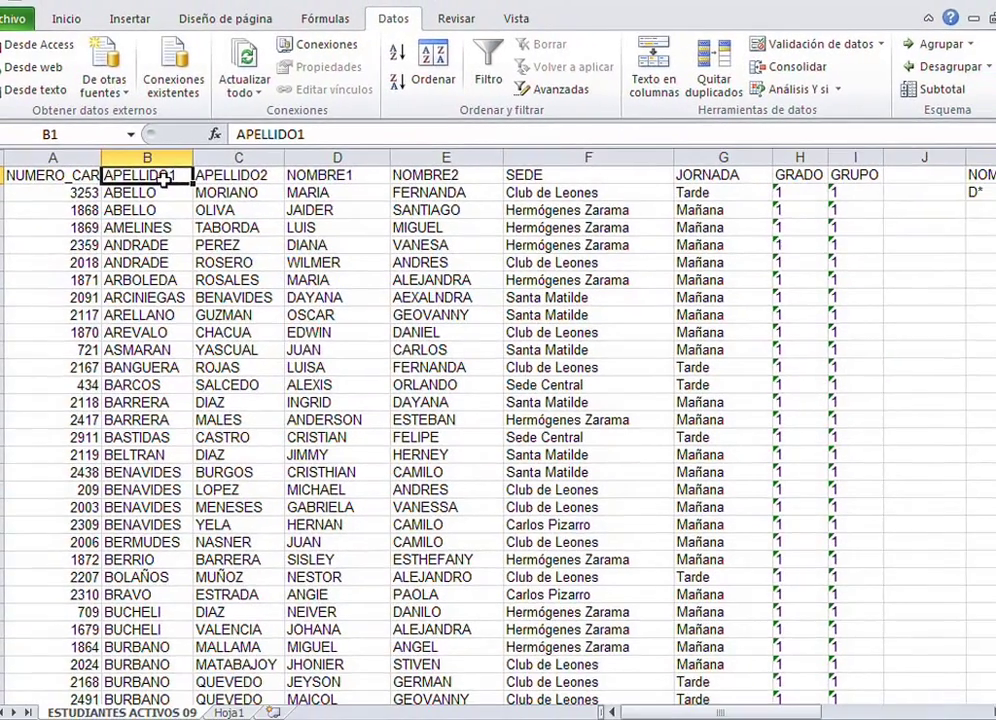
pyautogui.hotkey('ctrl', 'c')
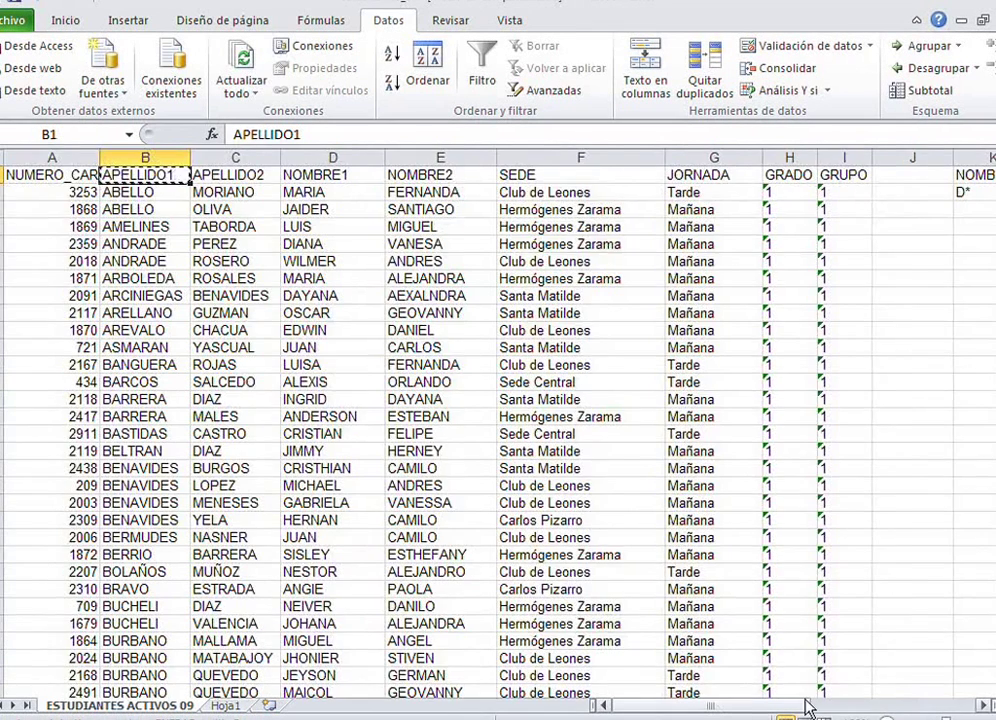
pyautogui.moveTo(808, 707); pyautogui.dragTo(898, 707)
pyautogui.click(558, 172)
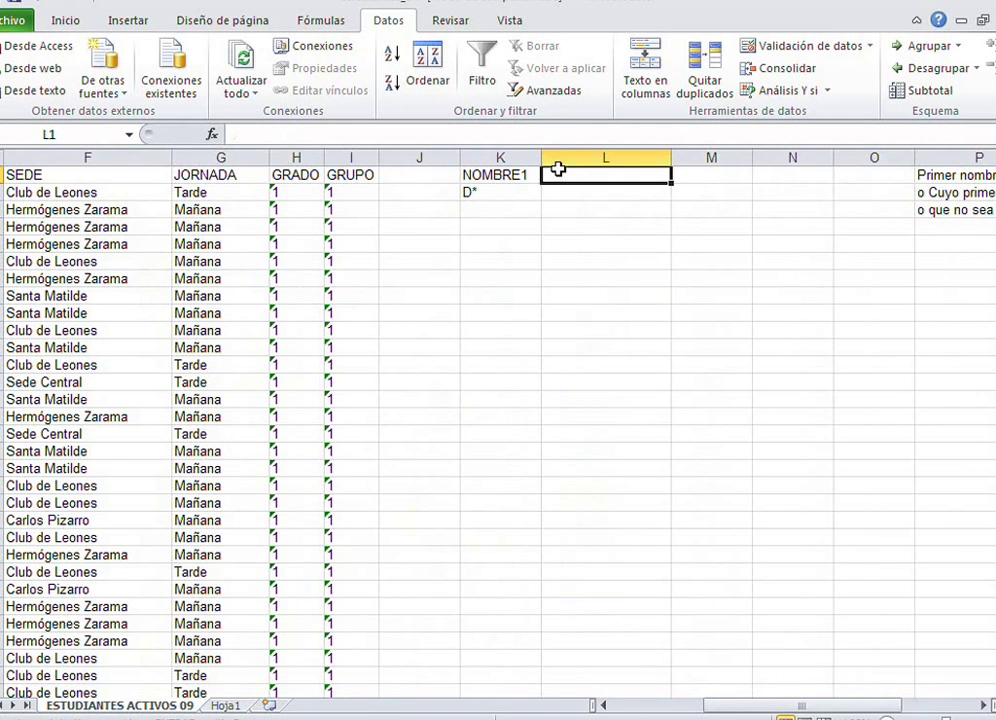
pyautogui.hotkey('ctrl', 'v')
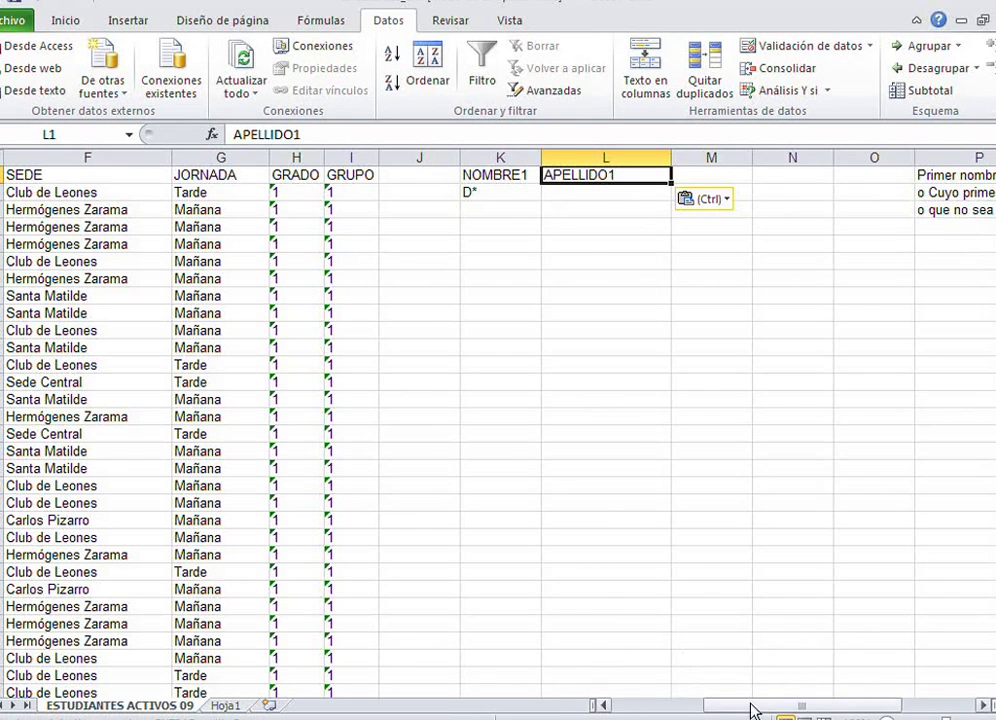
# Step: Enter the criterion ="*O" in cell L3 under APELLIDO1, one row below the first name condition
pyautogui.moveTo(751, 707); pyautogui.dragTo(789, 702)
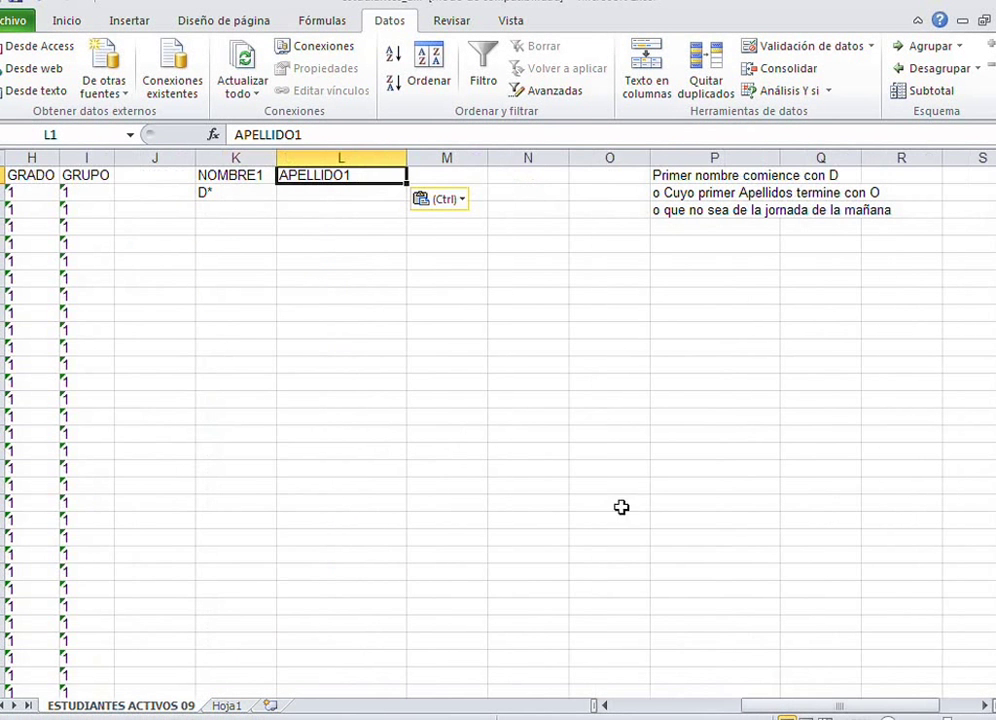
pyautogui.click(310, 208)
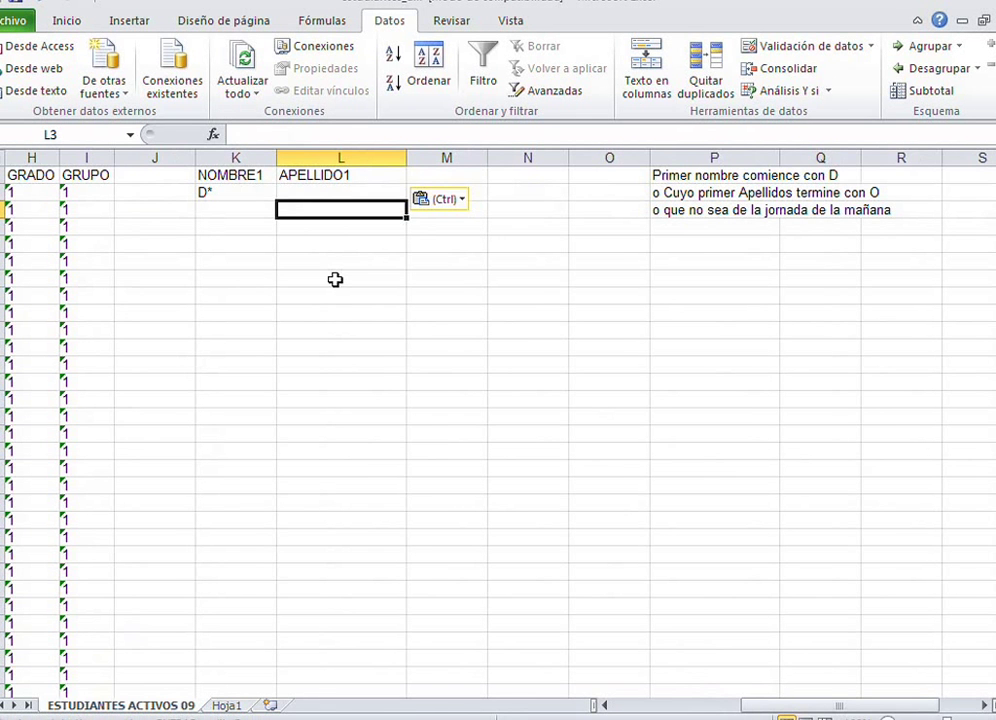
pyautogui.write('="*O')
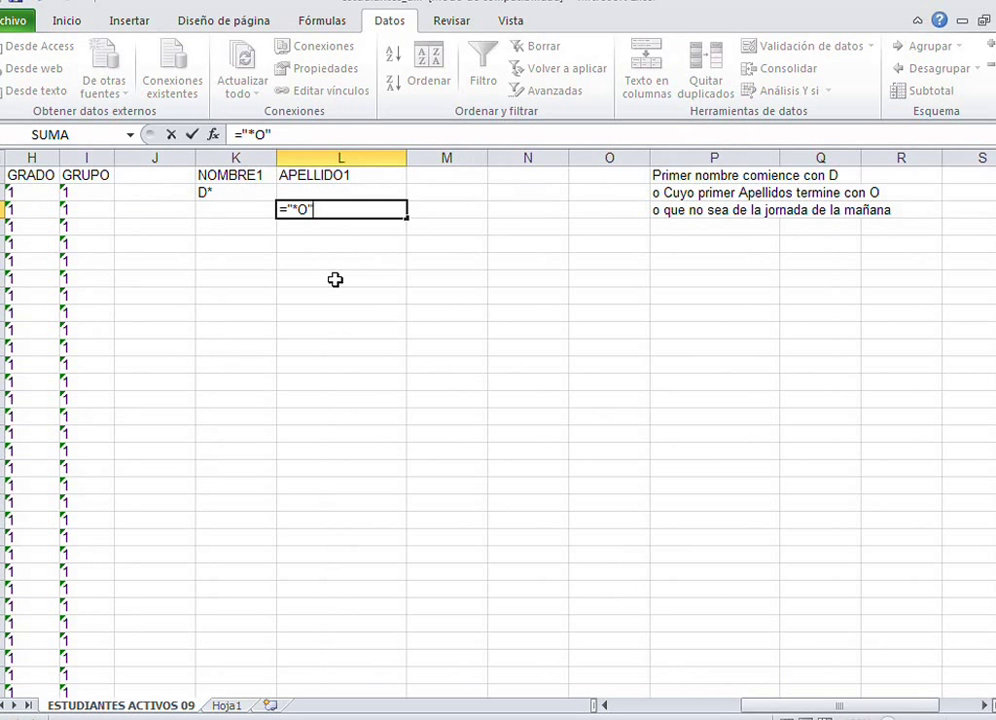
pyautogui.press('Return')
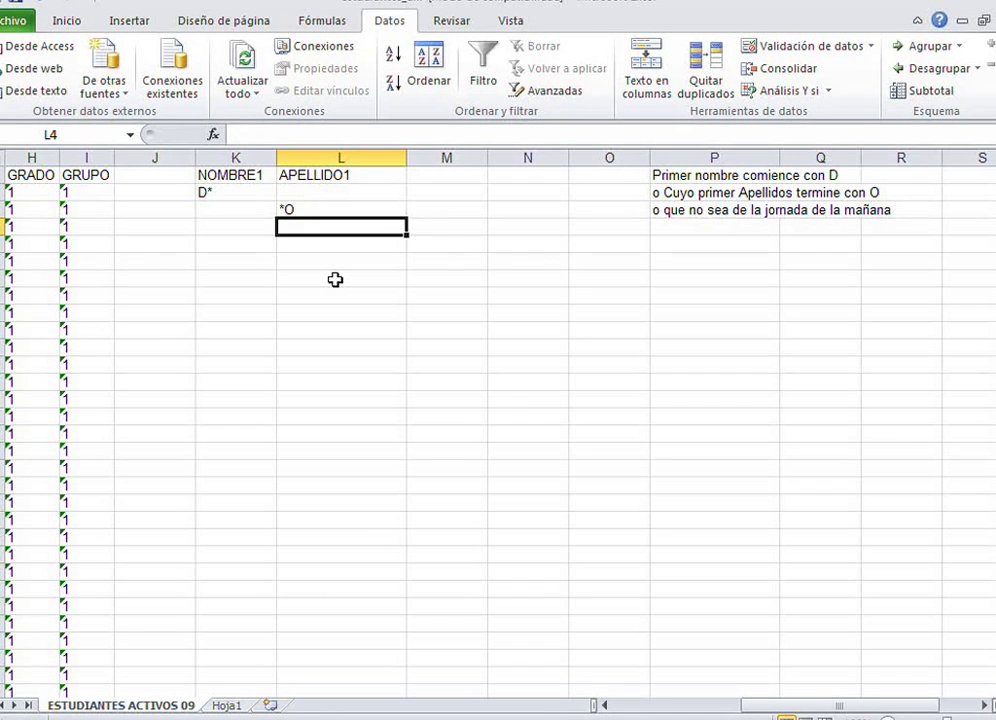
# Step: Build the criterion <>"Mañana" in cell L4, using the word Mañana copied from the JORNADA column
pyautogui.write('<>"')
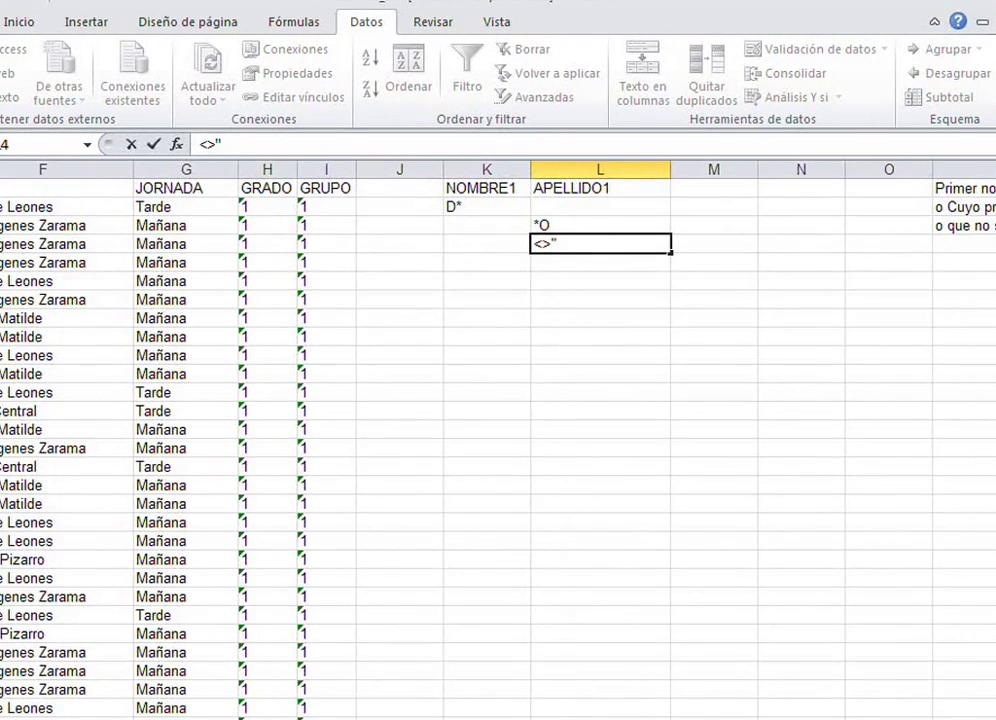
pyautogui.click(192, 225)
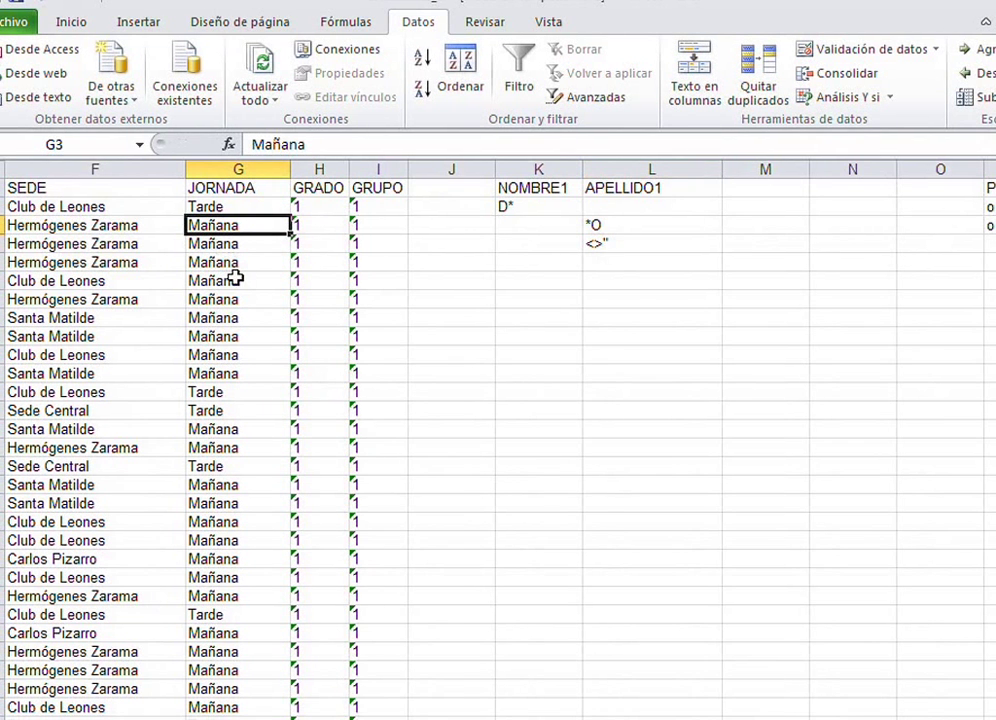
pyautogui.hotkey('ctrl', 'c')
pyautogui.click(620, 241)
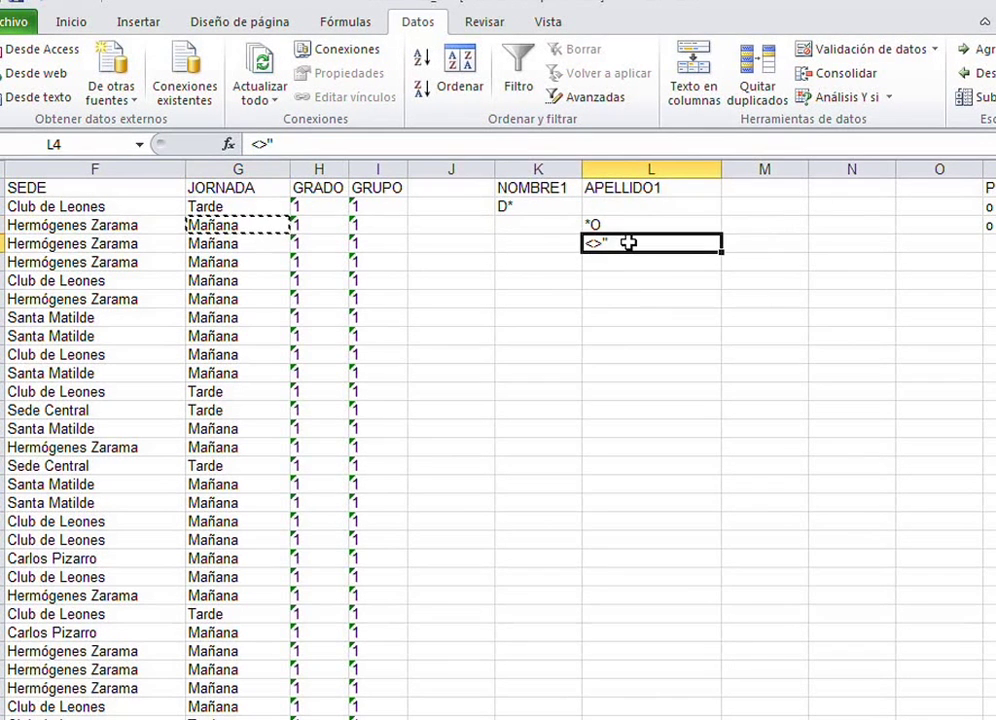
pyautogui.hotkey('ctrl', 'v')
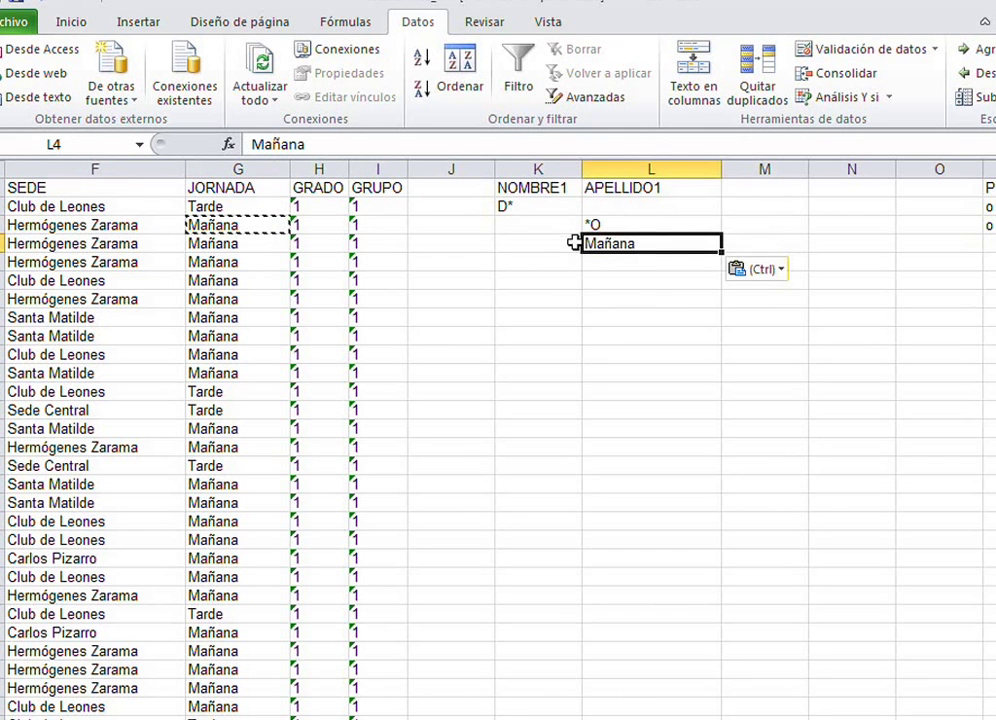
pyautogui.click(252, 144)
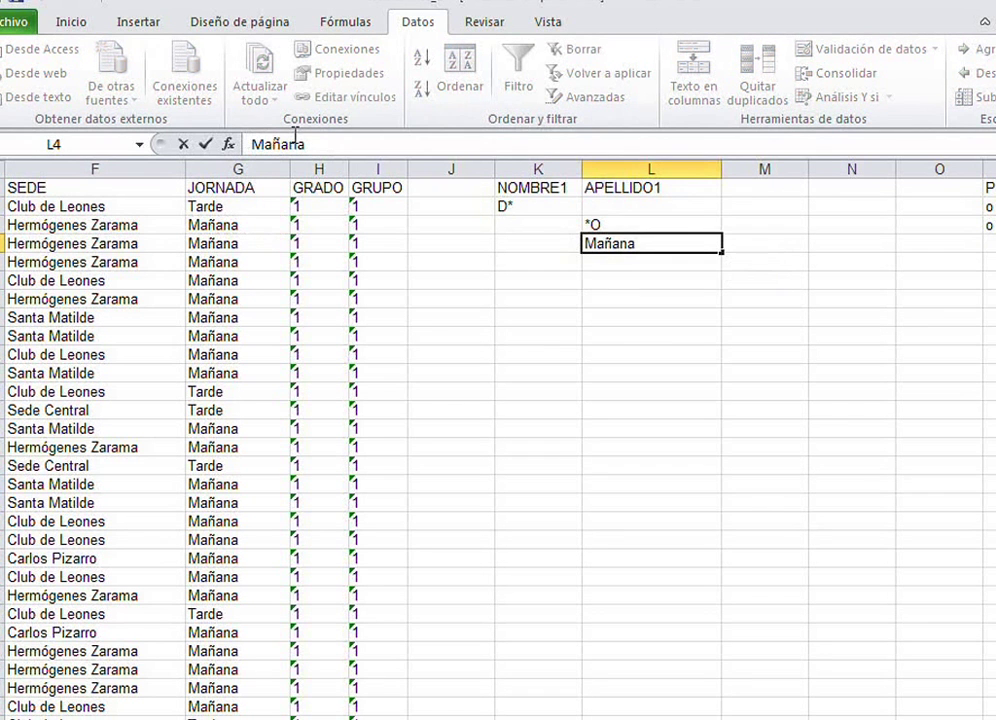
pyautogui.write('<>')
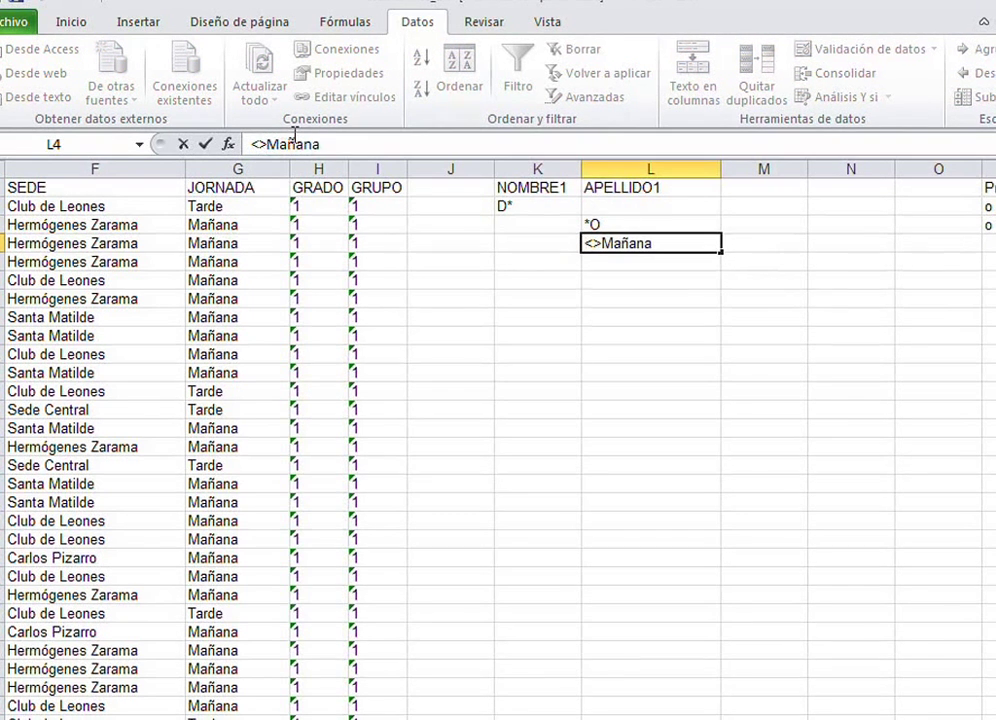
pyautogui.write('"')
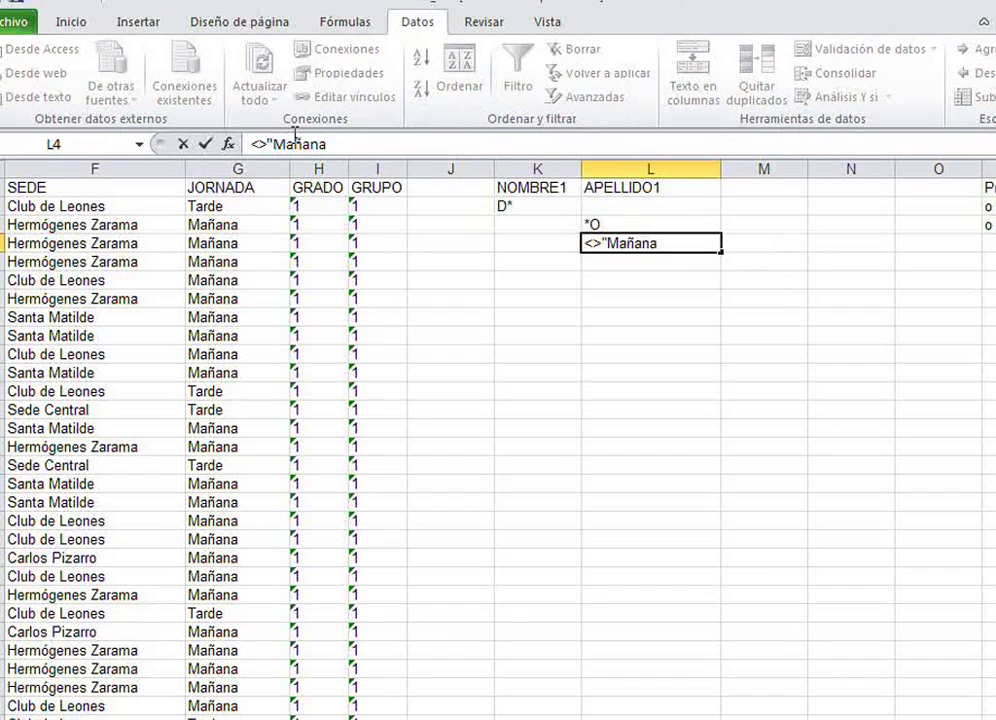
pyautogui.write('"')
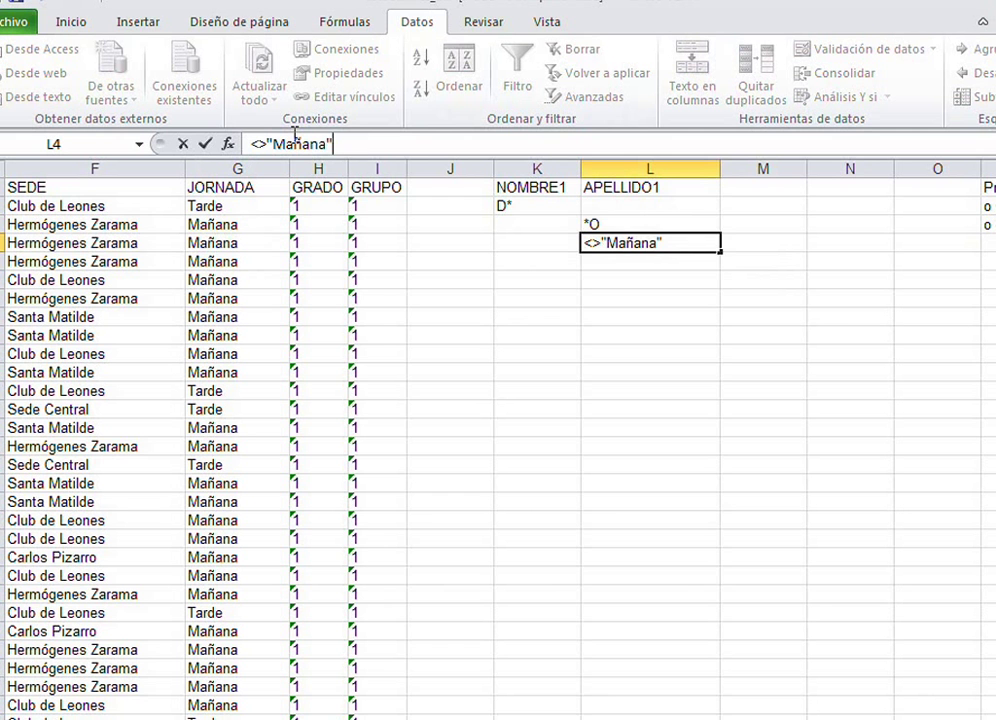
pyautogui.press('Return')
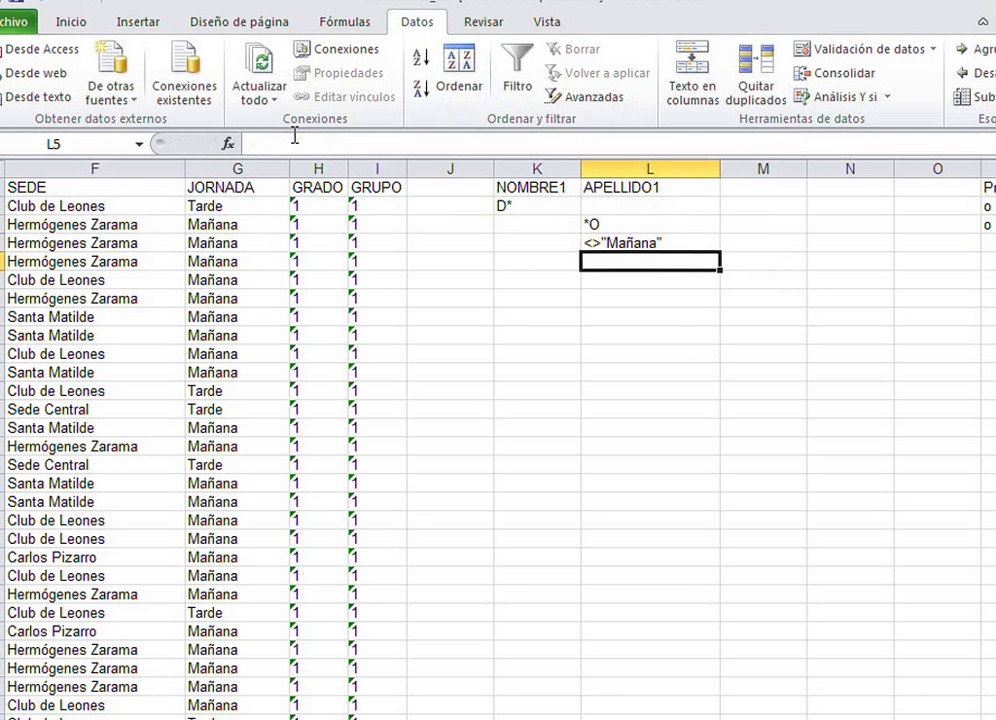
# Step: Move the <>"Mañana" criterion from L4 to M4
pyautogui.click(643, 242)
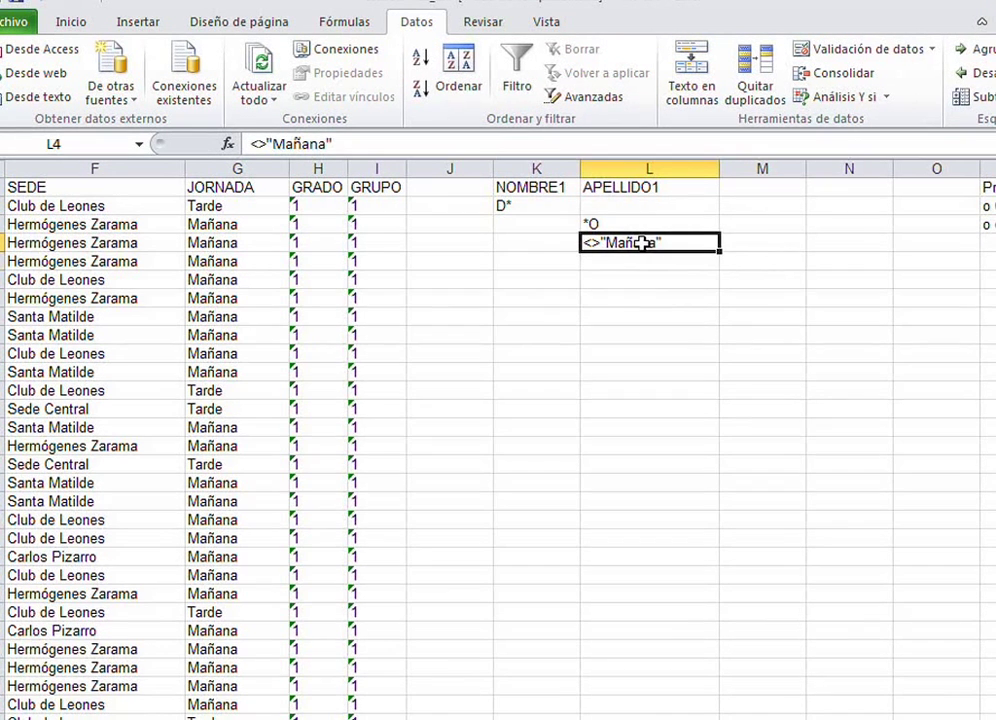
pyautogui.hotkey('ctrl', 'c')
pyautogui.click(738, 243)
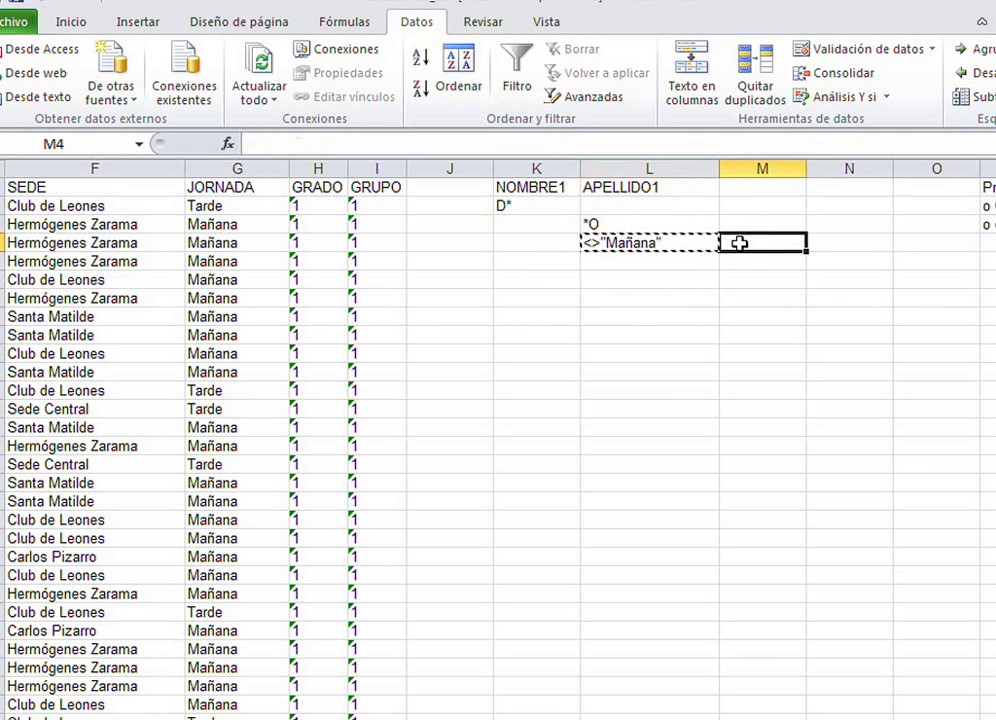
pyautogui.hotkey('ctrl', 'v')
# Step: Copy the JORNADA header from G1 into M1 as the third criteria heading
pyautogui.click(244, 187)
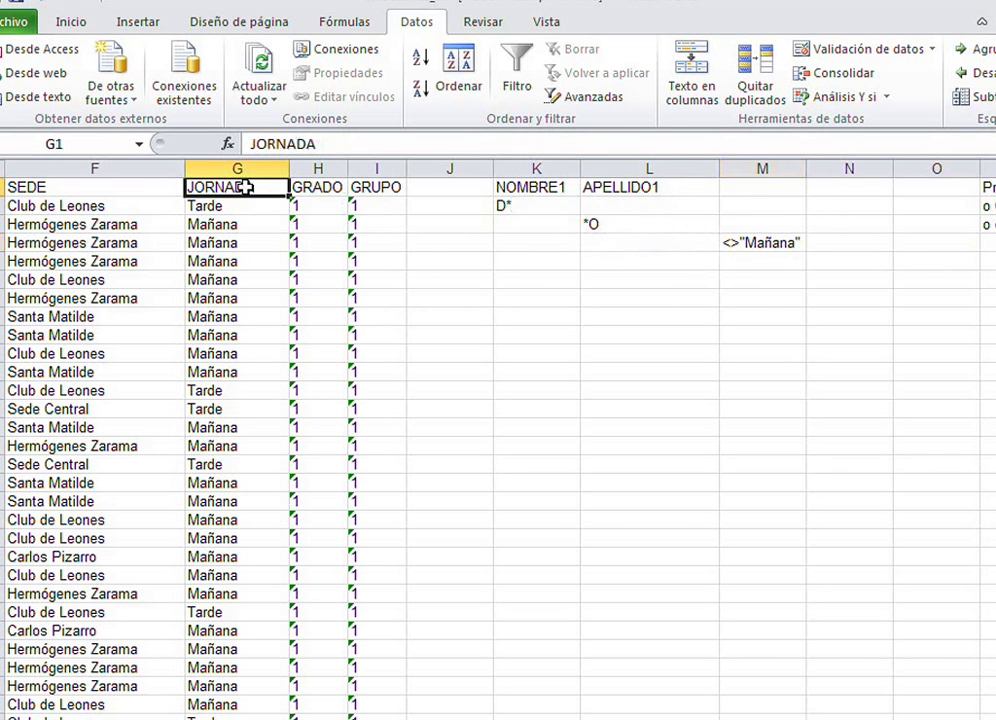
pyautogui.hotkey('ctrl', 'c')
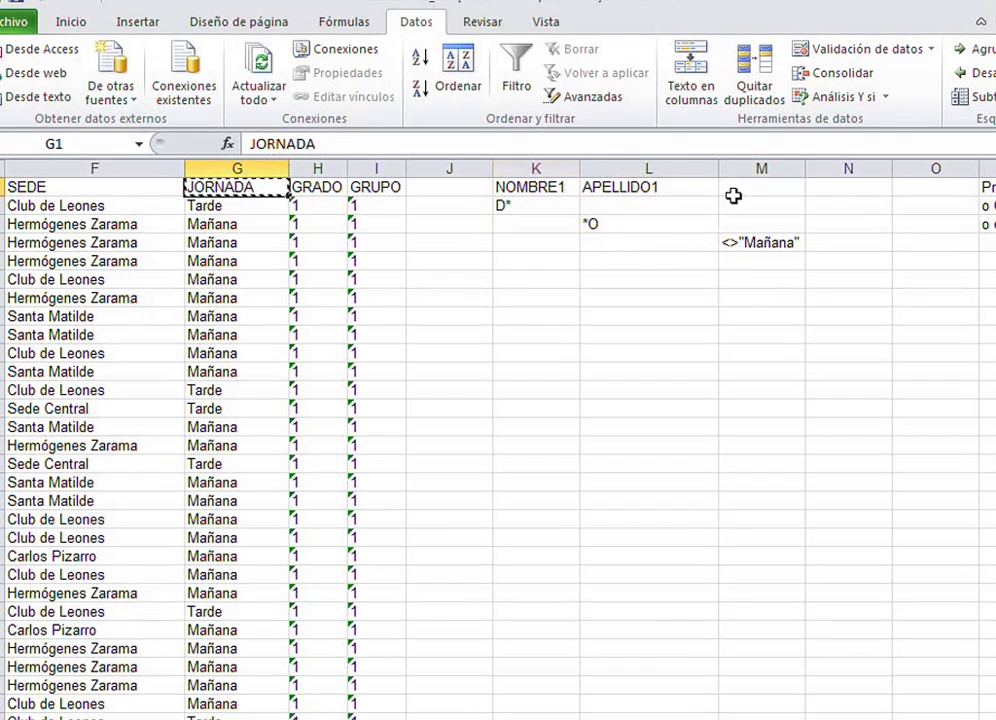
pyautogui.click(736, 187)
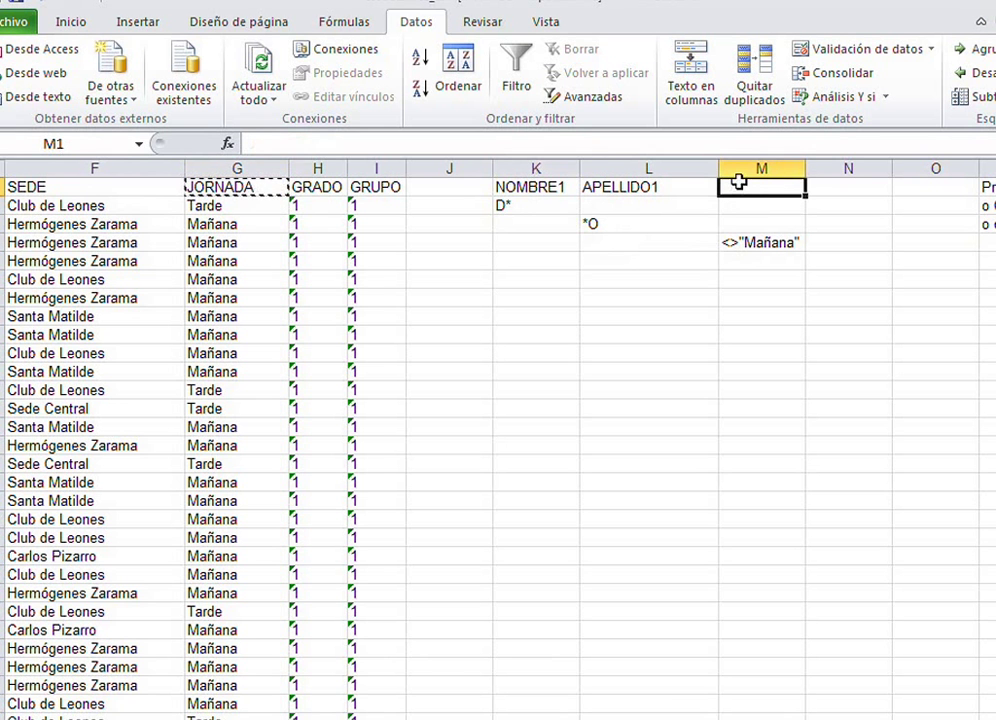
pyautogui.hotkey('ctrl', 'v')
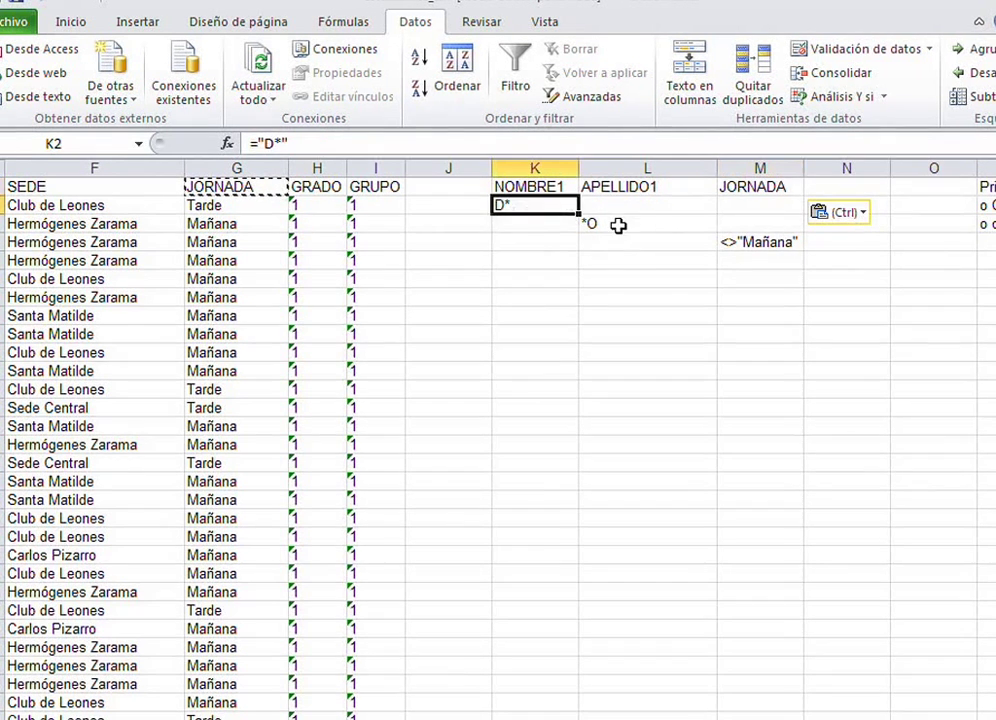
# Step: Review the criteria in L3 and M4 and the complete criteria block K1:M4
pyautogui.click(645, 226)
pyautogui.click(737, 241)
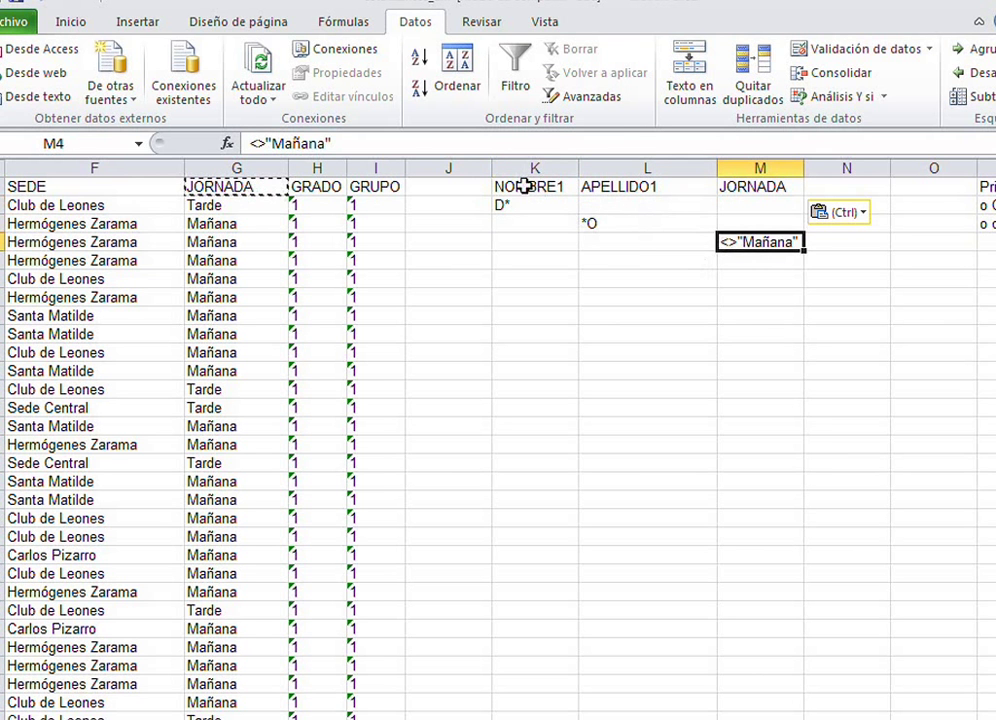
pyautogui.moveTo(522, 185); pyautogui.dragTo(757, 241)
pyautogui.click(503, 298)
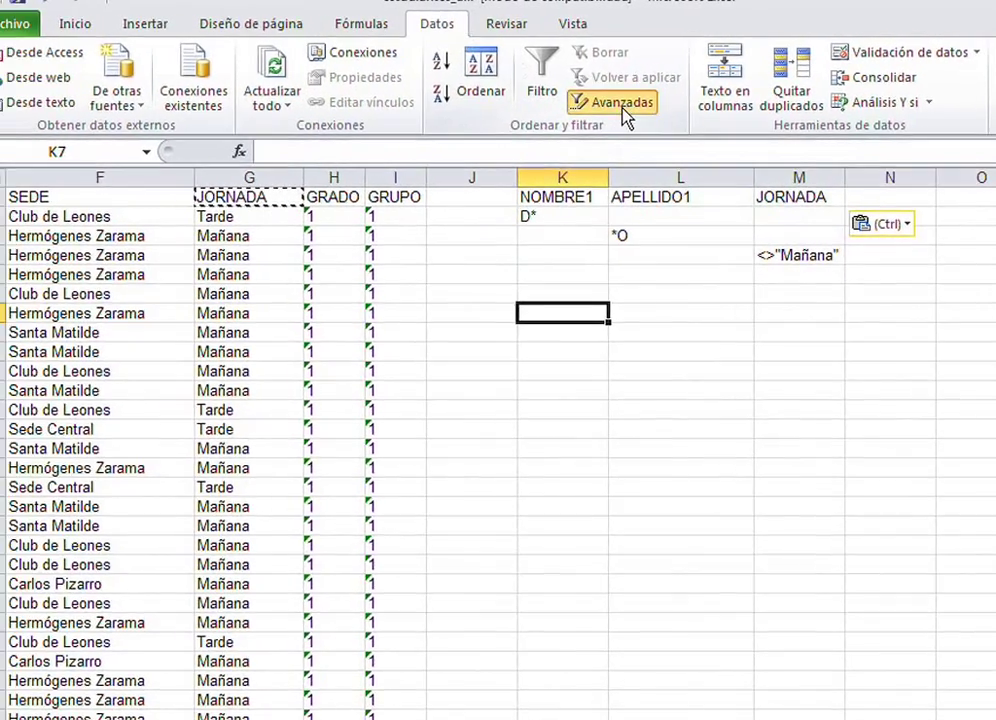
# Step: Start an advanced filter that copies to another location, with K1:M4 as the criteria range for list A1:I3064
pyautogui.click(552, 103)
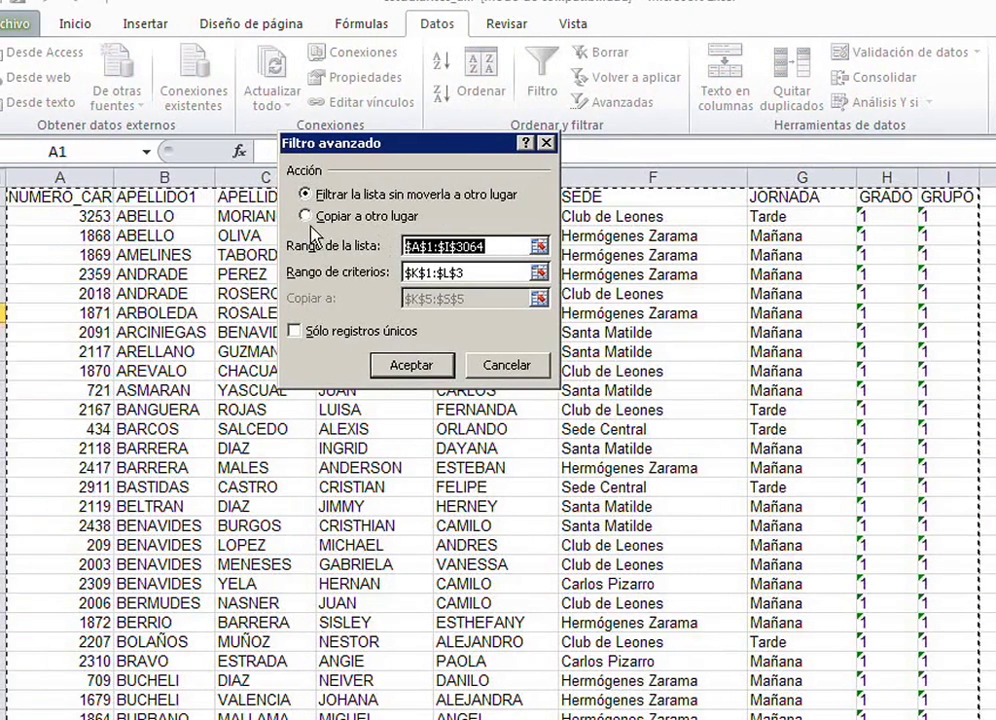
pyautogui.click(318, 218)
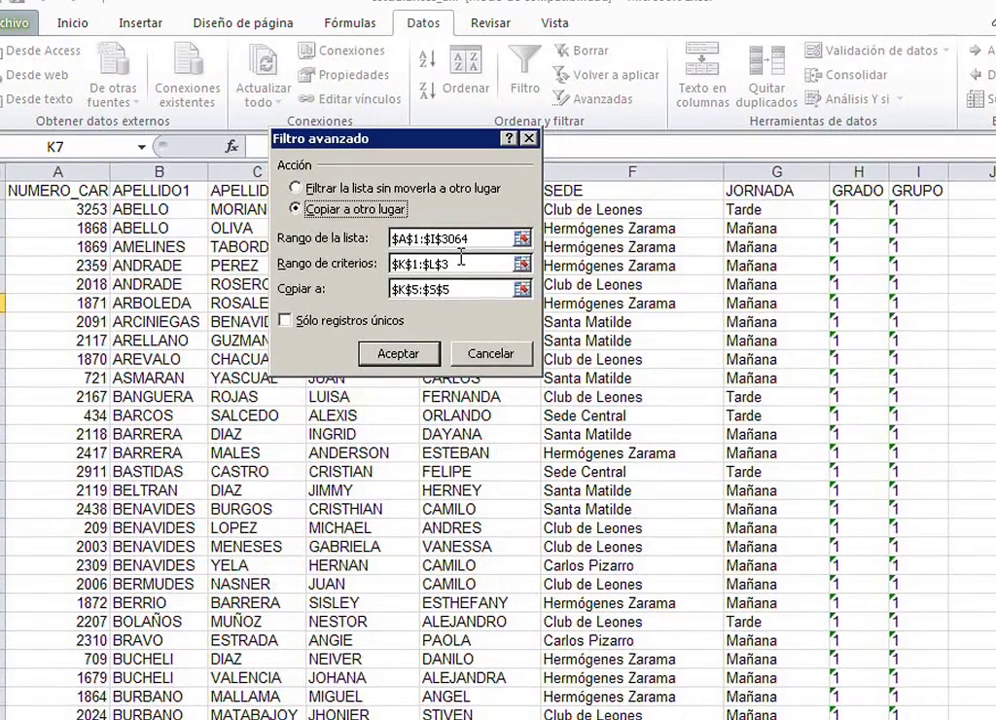
pyautogui.click(460, 258)
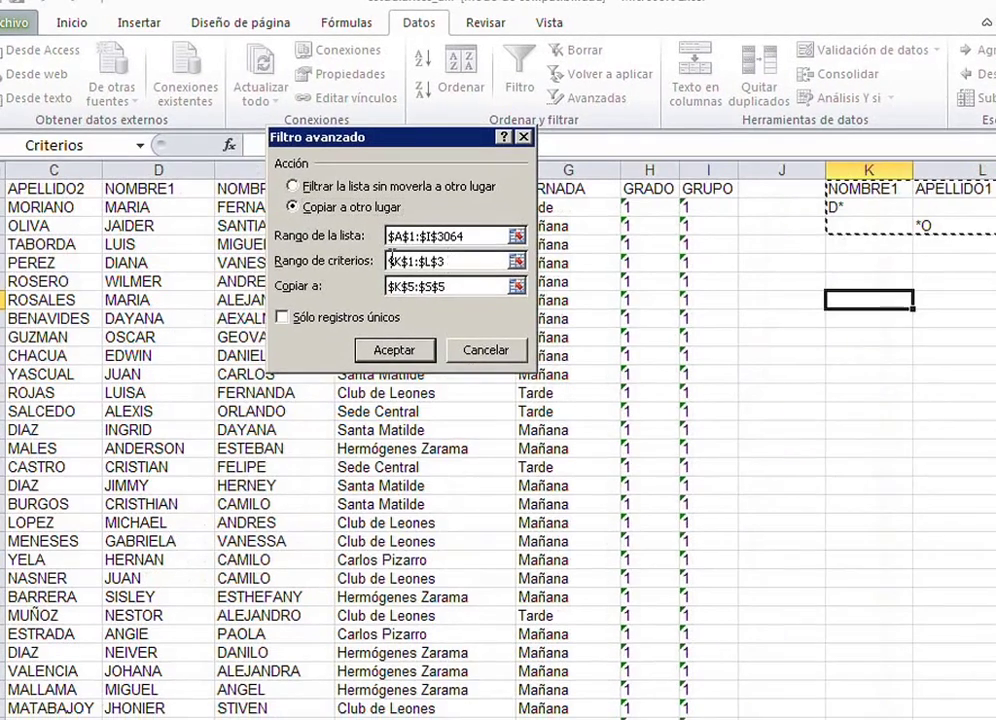
pyautogui.moveTo(453, 263); pyautogui.dragTo(390, 263)
pyautogui.press('BackSpace')
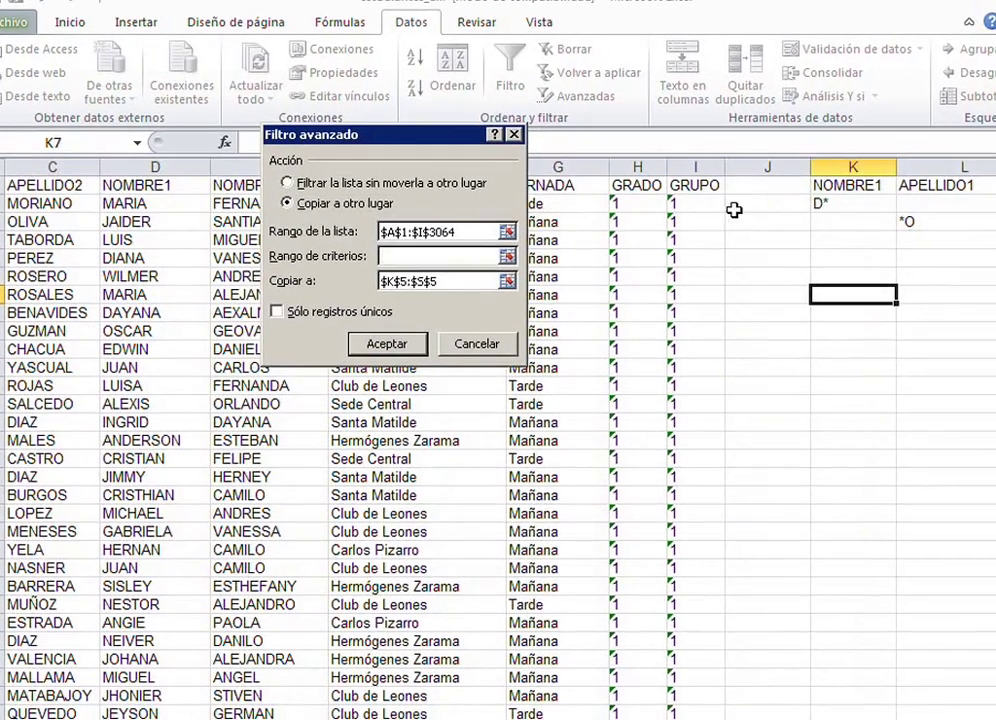
pyautogui.click(812, 187)
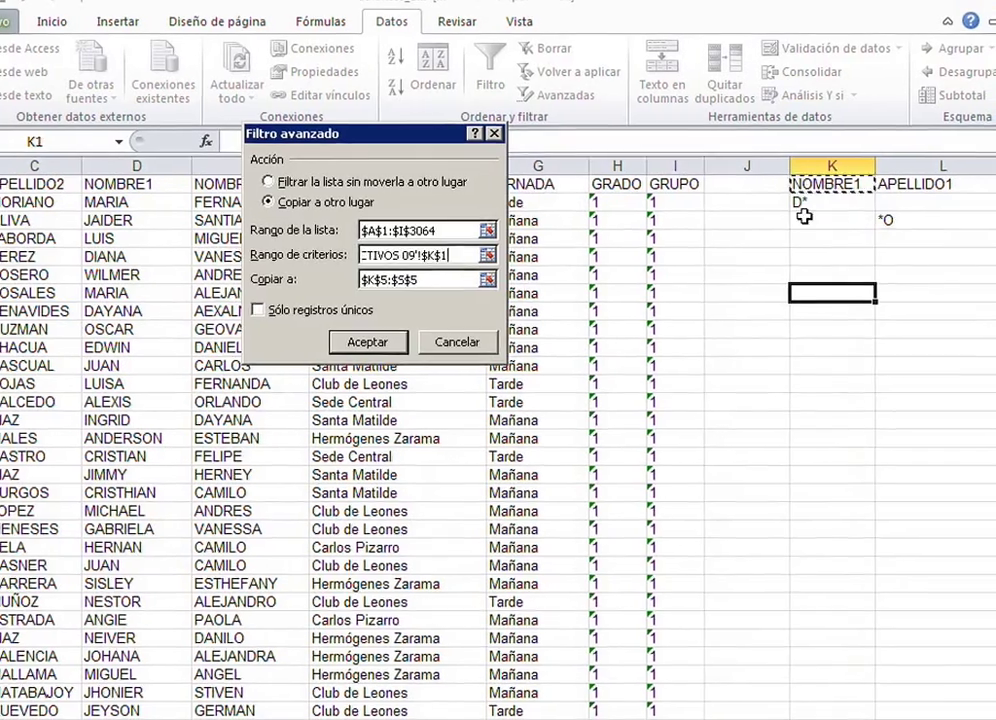
pyautogui.moveTo(812, 190); pyautogui.dragTo(880, 240)
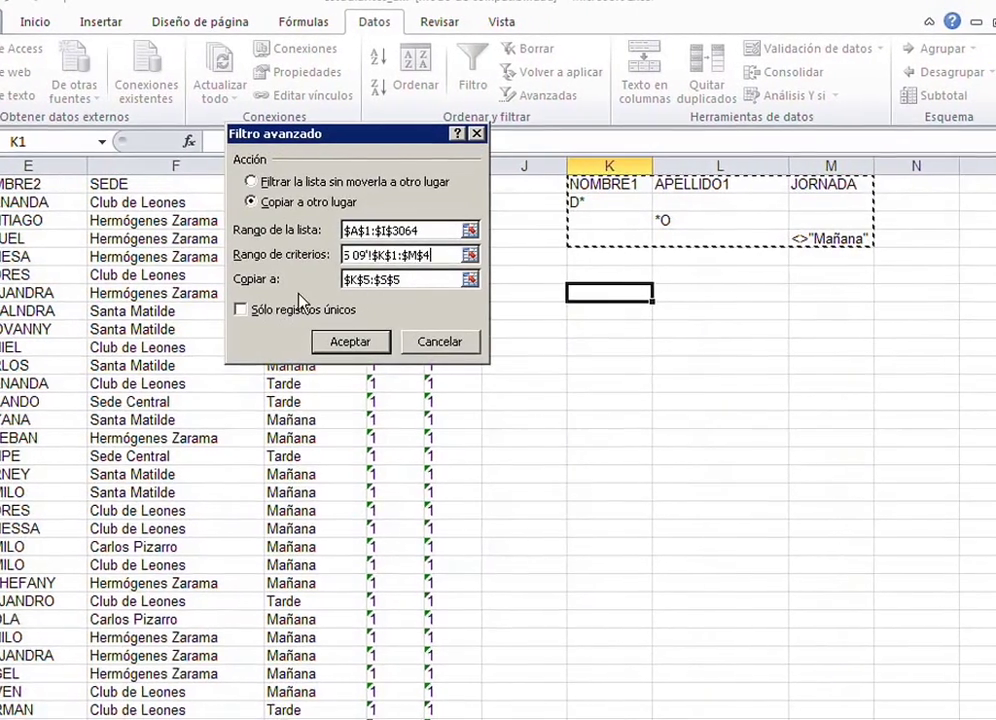
# Step: Replace the copy destination with cell K6 and run the advanced filter
pyautogui.click(411, 279)
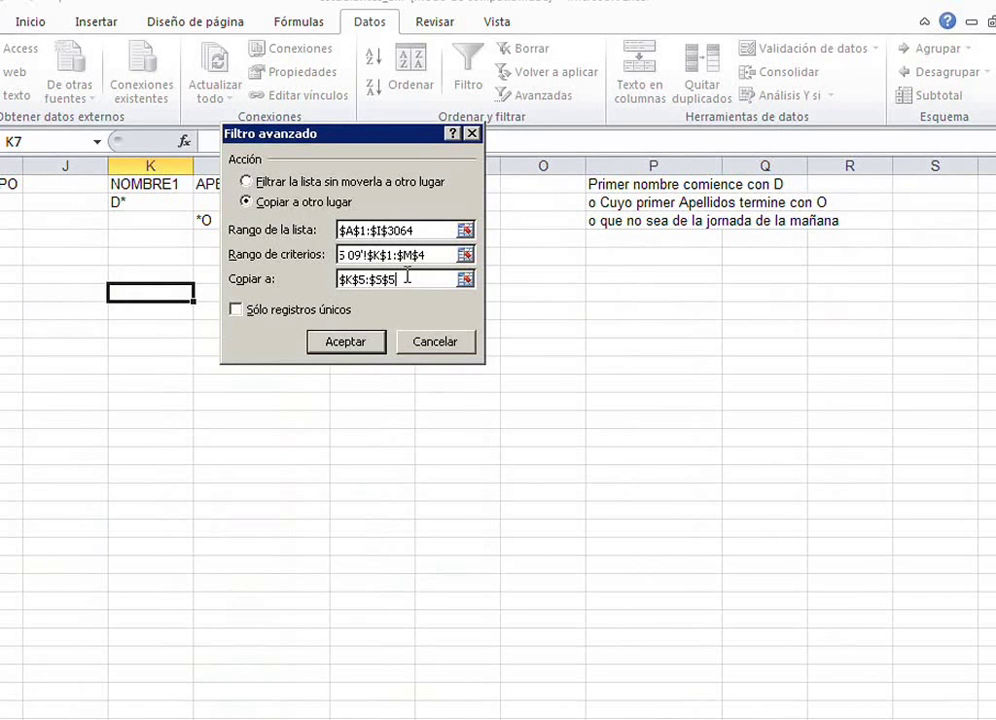
pyautogui.press('BackSpace')
pyautogui.press('BackSpace')
pyautogui.press('BackSpace')
pyautogui.press('BackSpace')
pyautogui.press('BackSpace')
pyautogui.press('BackSpace')
pyautogui.press('BackSpace')
pyautogui.press('BackSpace')
pyautogui.press('BackSpace')
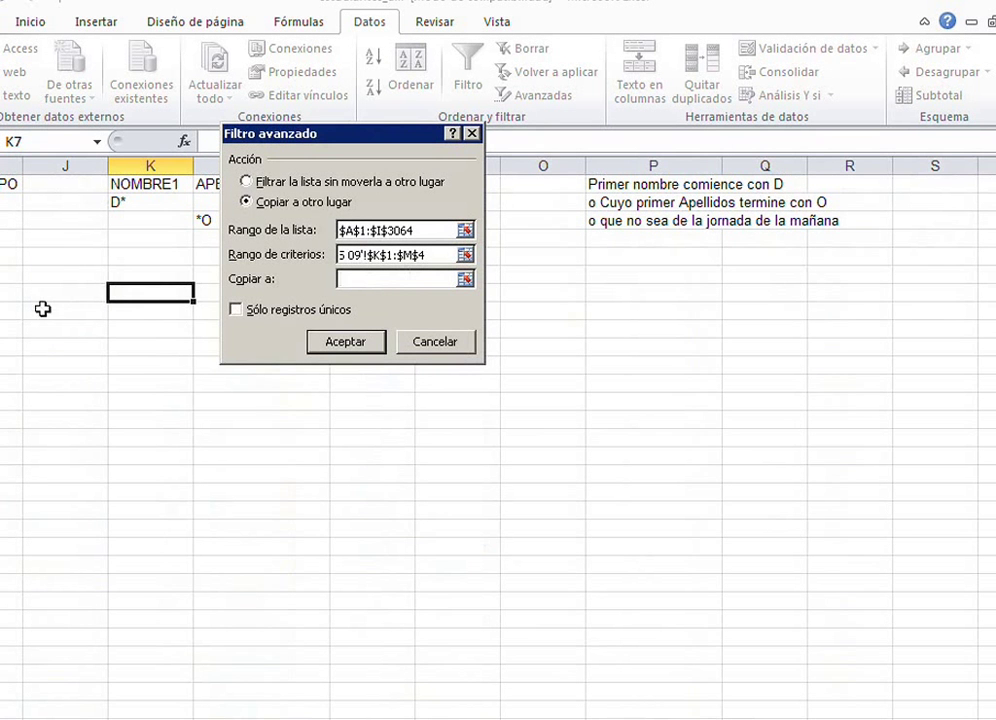
pyautogui.click(120, 276)
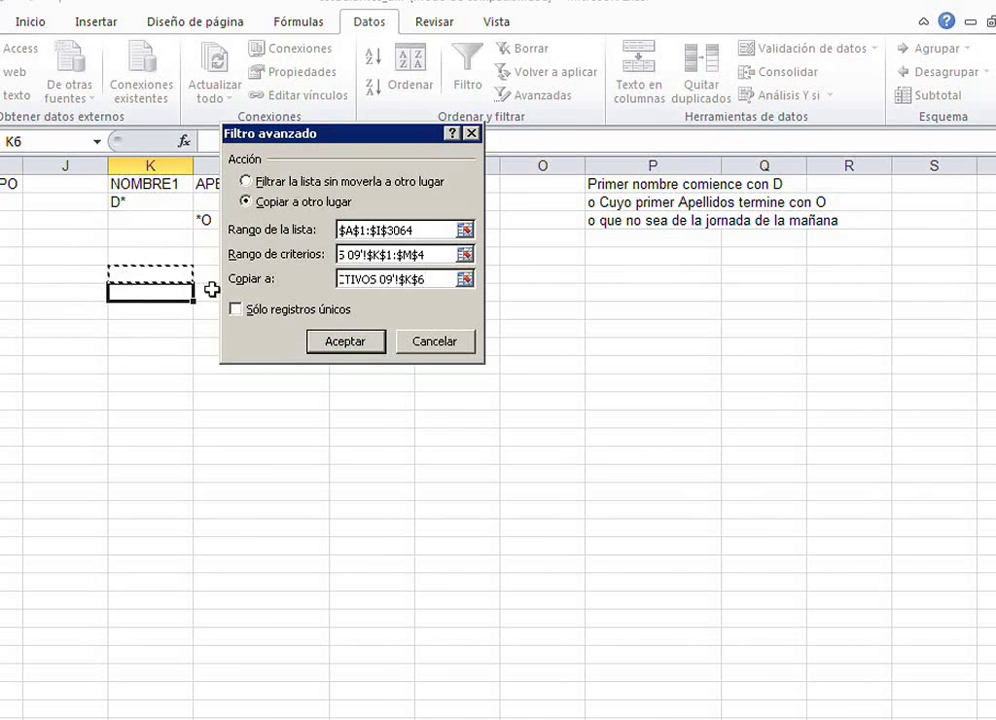
pyautogui.click(331, 342)
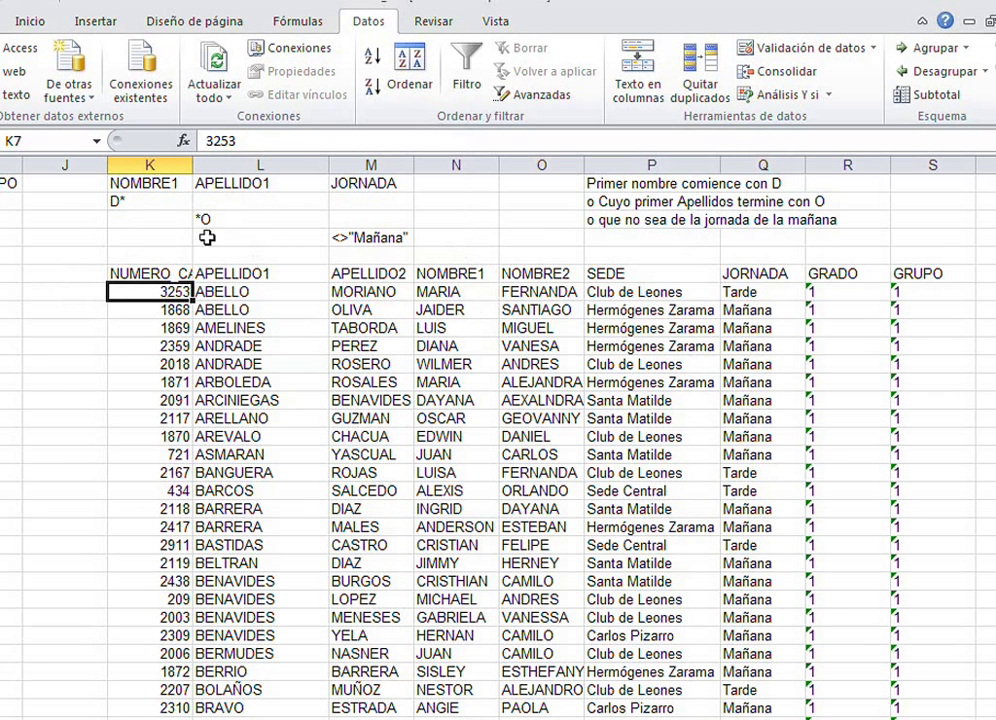
# Step: Check the first extracted rows' APELLIDO1, NOMBRE1 and JORNADA values against the three OR criteria
pyautogui.click(440, 294)
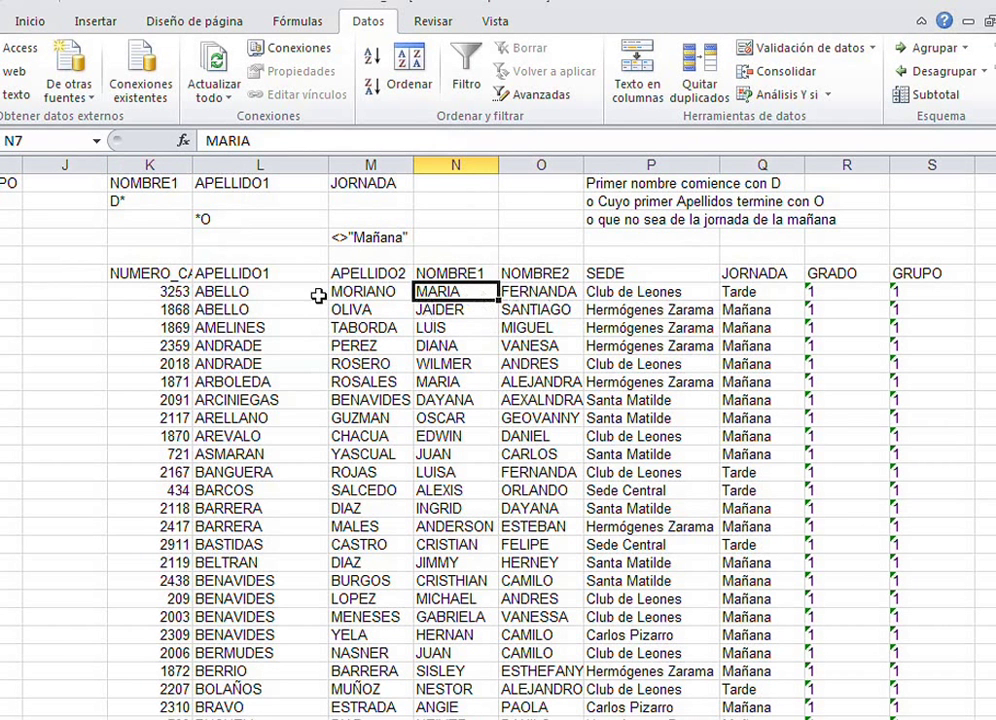
pyautogui.click(236, 293)
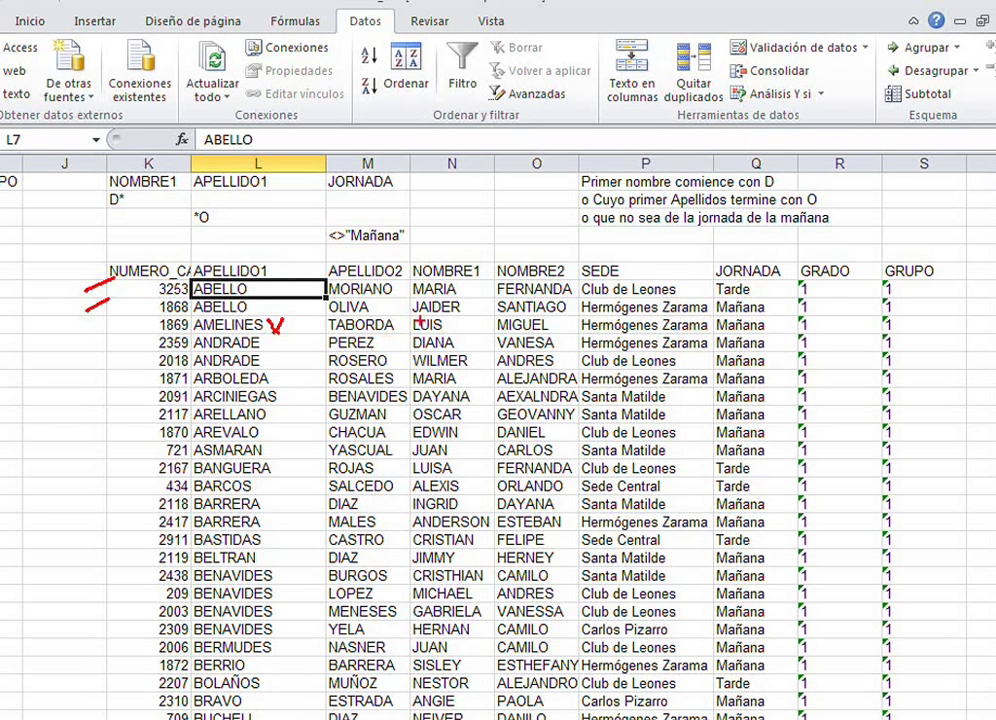
pyautogui.moveTo(450, 324); pyautogui.dragTo(430, 336)
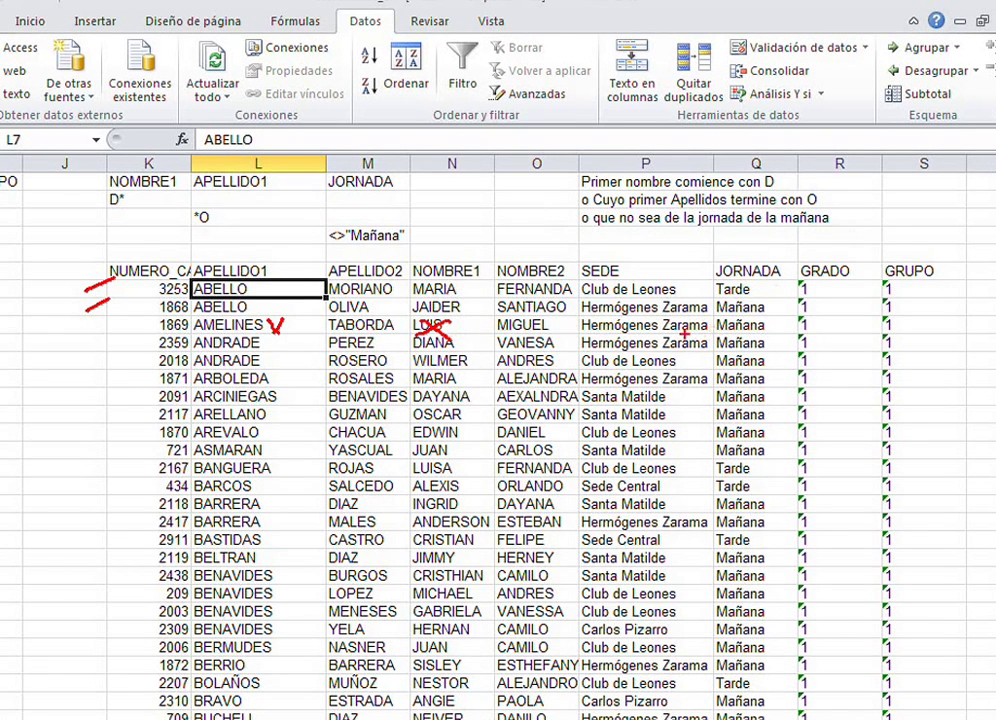
pyautogui.moveTo(721, 324)
pyautogui.mouseDown()
pyautogui.moveTo(741, 328)
pyautogui.moveTo(736, 335)
pyautogui.mouseUp()
pyautogui.press('Escape')
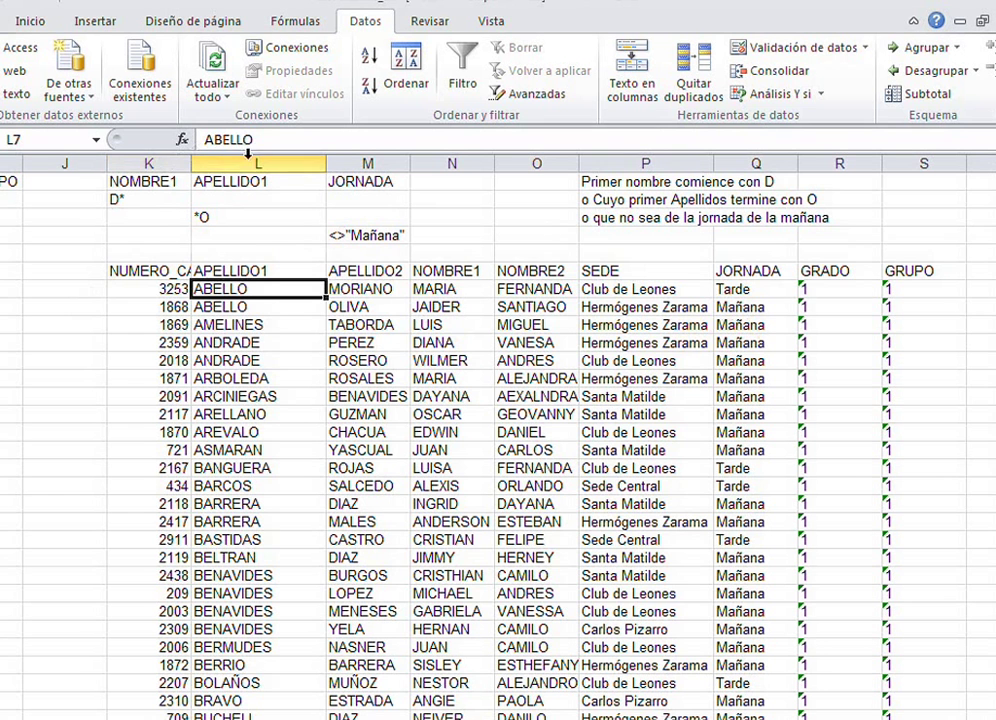
# Step: Remove the quotation marks from the criterion in M4 so that it reads <>Mañana
pyautogui.click(331, 235)
pyautogui.click(335, 138)
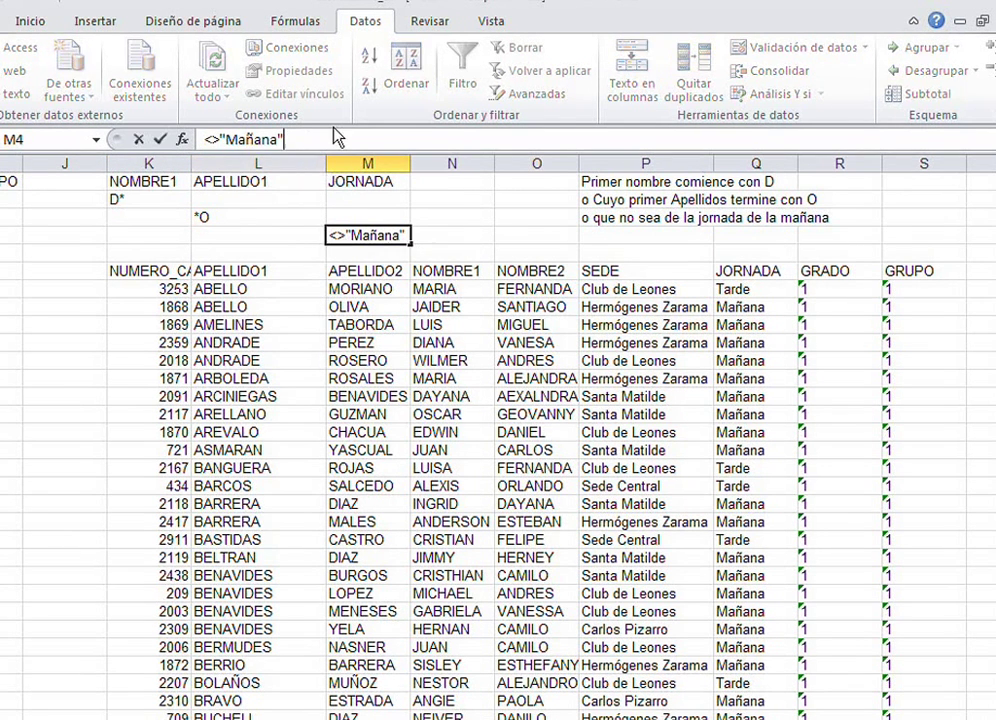
pyautogui.press('BackSpace')
pyautogui.press('Left')
pyautogui.press('Left')
pyautogui.press('Left')
pyautogui.press('Left')
pyautogui.press('Left')
pyautogui.press('Left')
pyautogui.press('BackSpace')
pyautogui.press('Return')
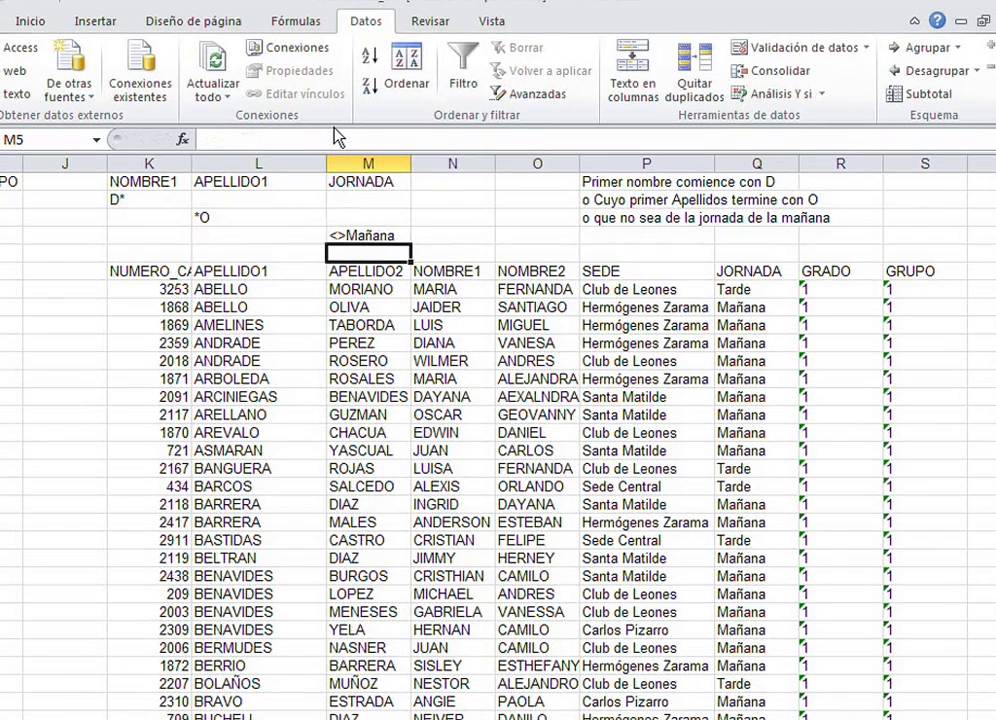
# Step: Delete the whole extracted results table starting at K6, including its headers, through column S
pyautogui.click(137, 271)
pyautogui.hotkey('shift', 'Right')
pyautogui.hotkey('shift', 'Right')
pyautogui.hotkey('shift', 'Right')
pyautogui.hotkey('shift', 'Right')
pyautogui.hotkey('shift', 'Right')
pyautogui.hotkey('shift', 'Right')
pyautogui.hotkey('shift', 'Right')
pyautogui.hotkey('shift', 'Right')
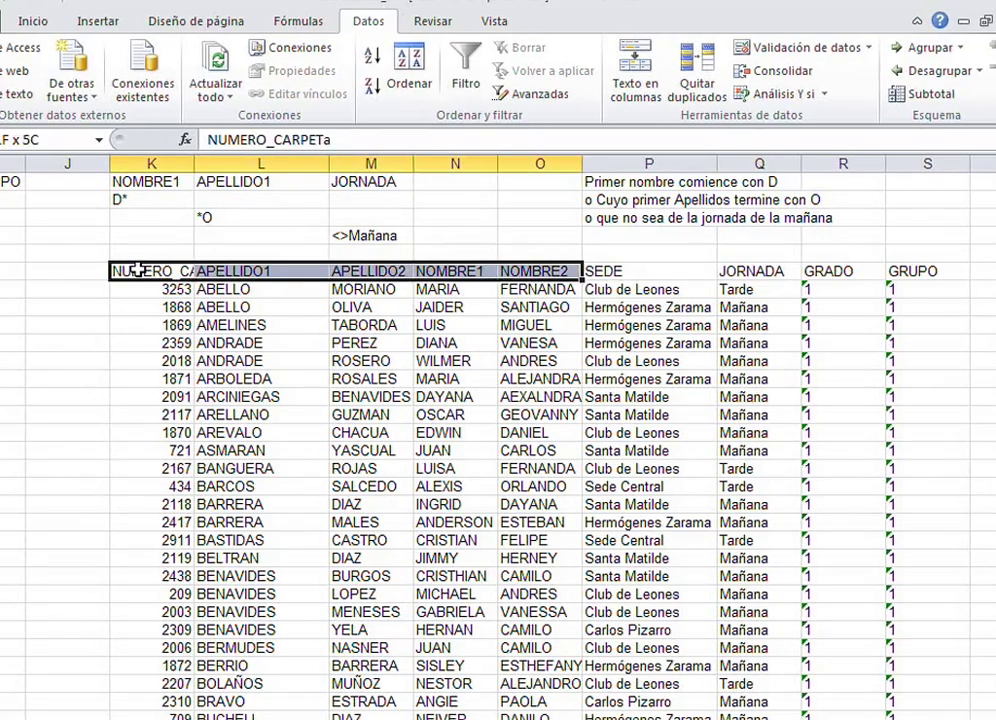
pyautogui.hotkey('shift', 'Down')
pyautogui.hotkey('shift', 'Down')
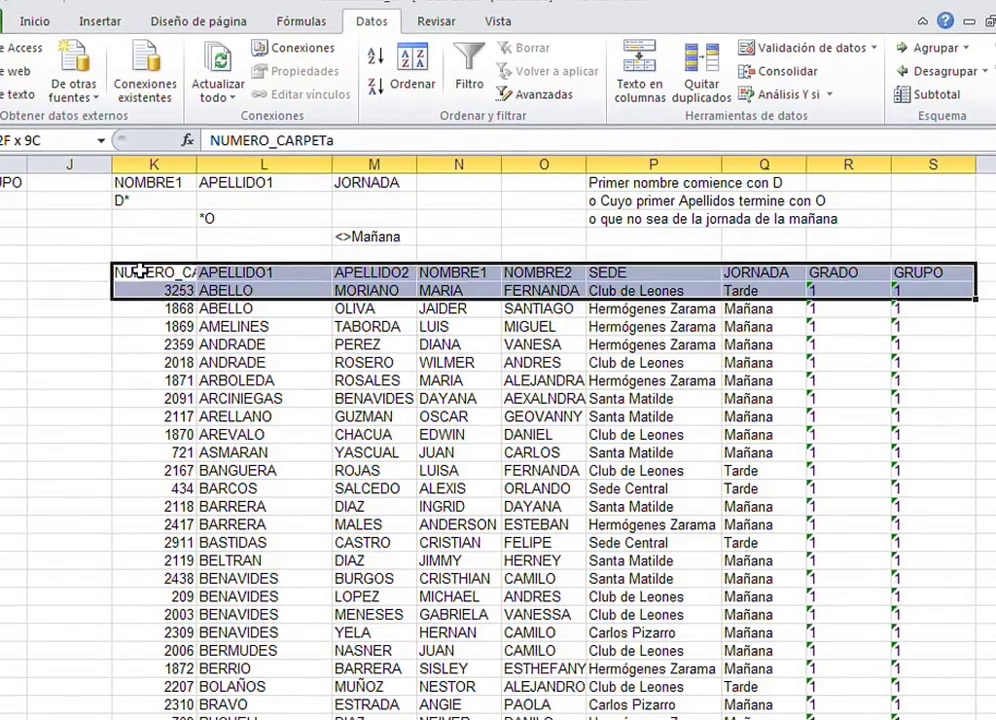
pyautogui.hotkey('shift', 'Down')
pyautogui.hotkey('shift', 'Down')
pyautogui.hotkey('shift', 'Down')
pyautogui.hotkey('shift', 'Down')
pyautogui.hotkey('shift', 'Down')
pyautogui.hotkey('shift', 'Down')
pyautogui.hotkey('shift', 'Down')
pyautogui.hotkey('shift', 'Down')
pyautogui.hotkey('shift', 'Down')
pyautogui.hotkey('shift', 'Down')
pyautogui.hotkey('shift', 'Down')
pyautogui.hotkey('shift', 'Down')
pyautogui.hotkey('shift', 'Down')
pyautogui.hotkey('shift', 'Down')
pyautogui.hotkey('shift', 'Down')
pyautogui.hotkey('shift', 'Down')
pyautogui.hotkey('shift', 'Down')
pyautogui.hotkey('shift', 'Down')
pyautogui.hotkey('shift', 'Down')
pyautogui.hotkey('shift', 'Down')
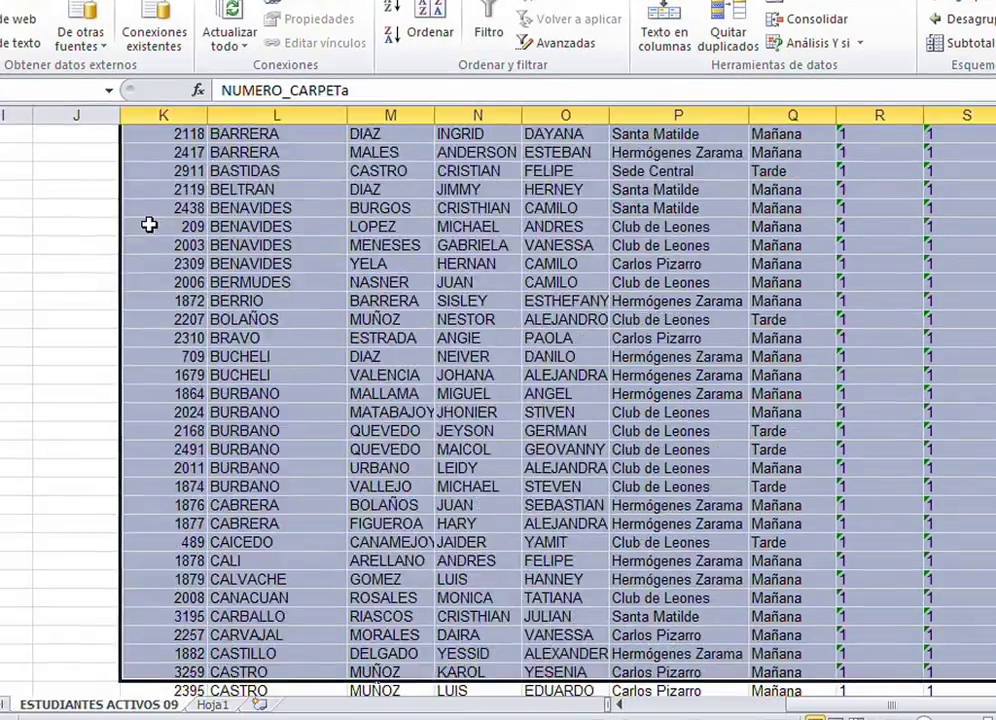
pyautogui.hotkey('shift', 'Down')
pyautogui.hotkey('shift', 'Down')
pyautogui.hotkey('shift', 'Down')
pyautogui.hotkey('shift', 'Down')
pyautogui.hotkey('shift', 'Down')
pyautogui.hotkey('shift', 'Down')
pyautogui.hotkey('shift', 'Down')
pyautogui.hotkey('shift', 'Down')
pyautogui.hotkey('shift', 'Down')
pyautogui.hotkey('shift', 'Down')
pyautogui.hotkey('shift', 'Down')
pyautogui.hotkey('shift', 'Down')
pyautogui.hotkey('shift', 'Down')
pyautogui.hotkey('shift', 'Down')
pyautogui.hotkey('shift', 'Down')
pyautogui.hotkey('shift', 'Down')
pyautogui.hotkey('shift', 'Down')
pyautogui.hotkey('shift', 'Down')
pyautogui.hotkey('shift', 'Down')
pyautogui.hotkey('shift', 'Down')
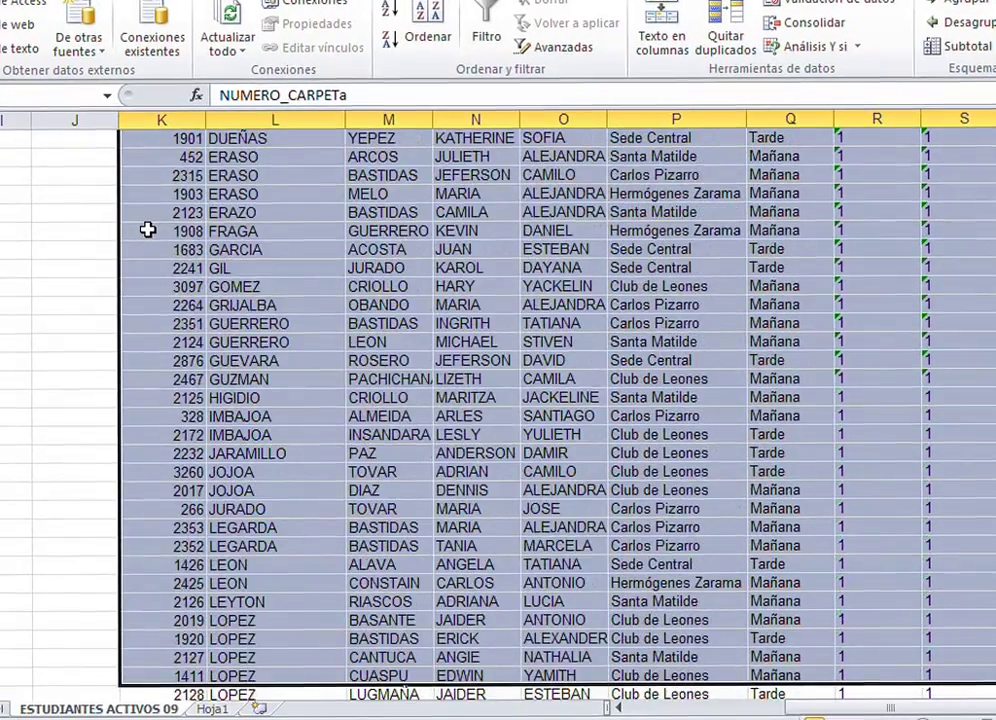
pyautogui.hotkey('shift', 'Down')
pyautogui.hotkey('shift', 'Down')
pyautogui.hotkey('shift', 'Down')
pyautogui.hotkey('shift', 'Down')
pyautogui.hotkey('shift', 'Down')
pyautogui.hotkey('shift', 'Down')
pyautogui.hotkey('shift', 'Down')
pyautogui.hotkey('shift', 'Down')
pyautogui.hotkey('shift', 'Down')
pyautogui.hotkey('shift', 'Down')
pyautogui.hotkey('shift', 'Down')
pyautogui.hotkey('shift', 'Down')
pyautogui.hotkey('shift', 'Down')
pyautogui.hotkey('shift', 'Down')
pyautogui.hotkey('shift', 'Down')
pyautogui.hotkey('shift', 'Down')
pyautogui.hotkey('shift', 'Down')
pyautogui.hotkey('shift', 'Down')
pyautogui.hotkey('shift', 'Down')
pyautogui.hotkey('shift', 'Down')
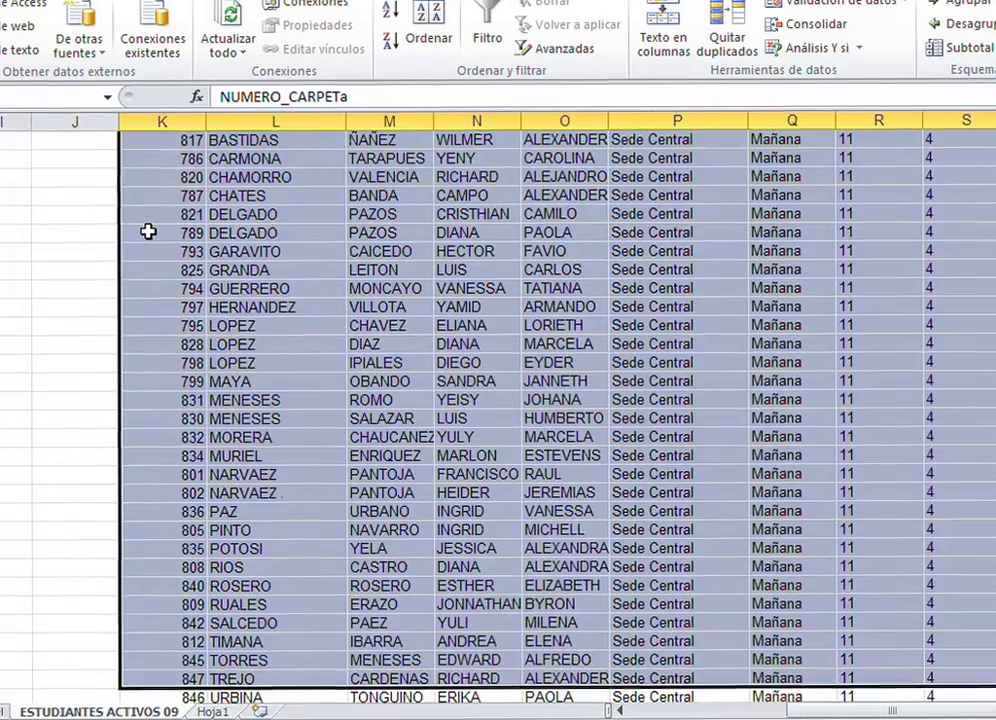
pyautogui.hotkey('shift', 'Down')
pyautogui.hotkey('shift', 'Down')
pyautogui.hotkey('shift', 'Down')
pyautogui.hotkey('shift', 'Down')
pyautogui.hotkey('shift', 'Down')
pyautogui.hotkey('shift', 'Down')
pyautogui.hotkey('shift', 'Down')
pyautogui.hotkey('shift', 'Down')
pyautogui.hotkey('shift', 'Down')
pyautogui.hotkey('shift', 'Down')
pyautogui.hotkey('shift', 'Down')
pyautogui.hotkey('shift', 'Down')
pyautogui.hotkey('shift', 'Down')
pyautogui.hotkey('shift', 'Down')
pyautogui.hotkey('shift', 'Down')
pyautogui.hotkey('shift', 'Down')
pyautogui.hotkey('shift', 'Down')
pyautogui.hotkey('shift', 'Down')
pyautogui.hotkey('shift', 'Down')
pyautogui.hotkey('shift', 'Down')
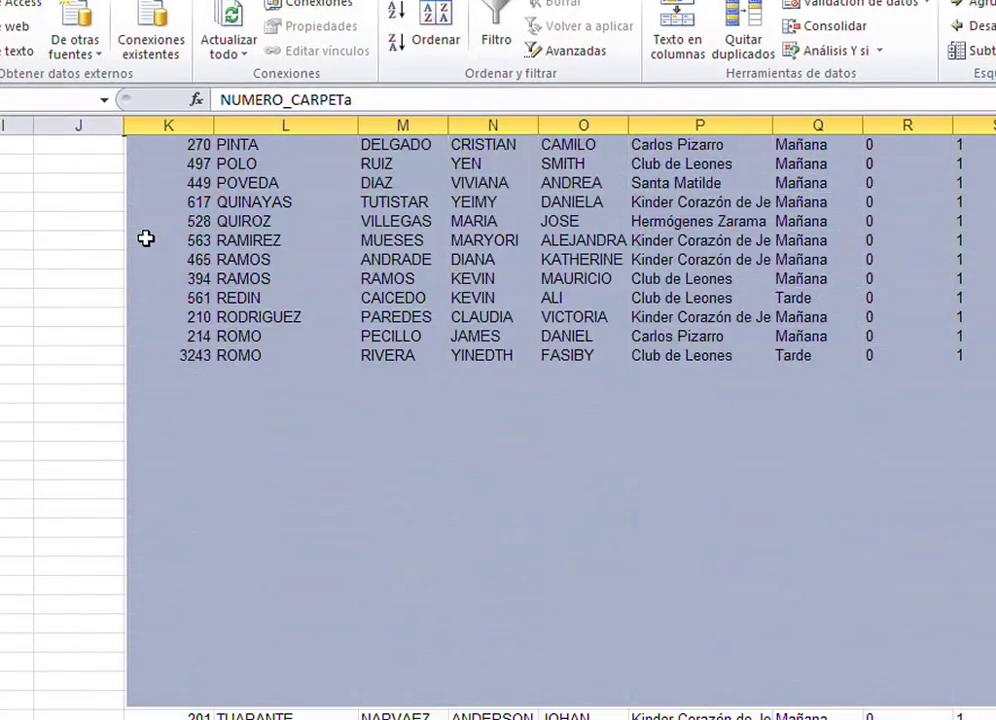
pyautogui.press('Delete')
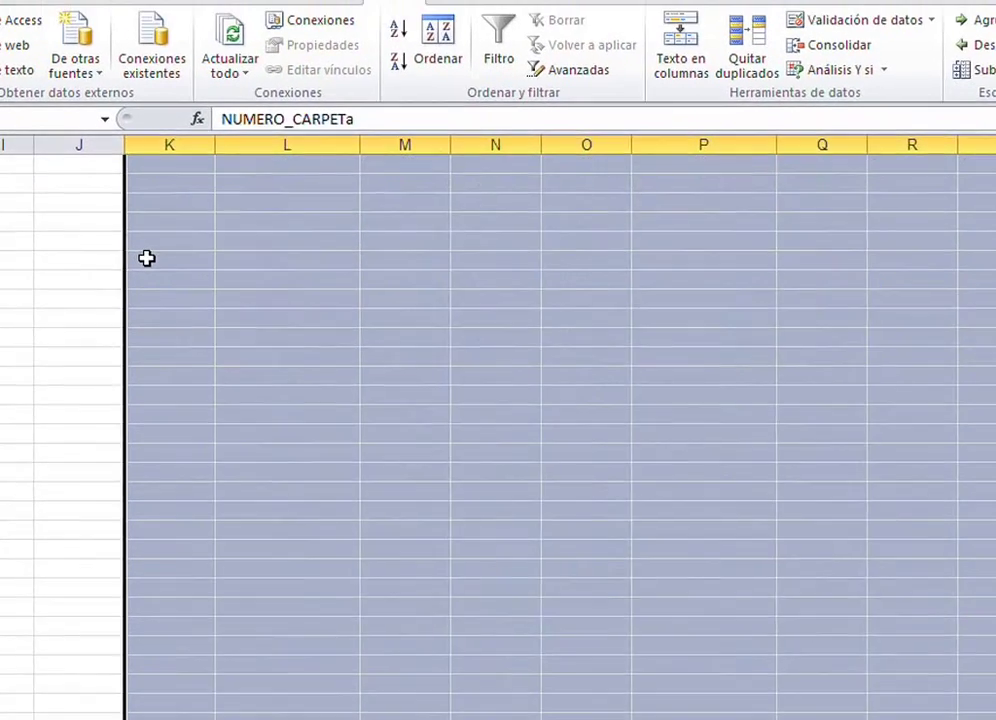
pyautogui.scroll(5, 150, 260)
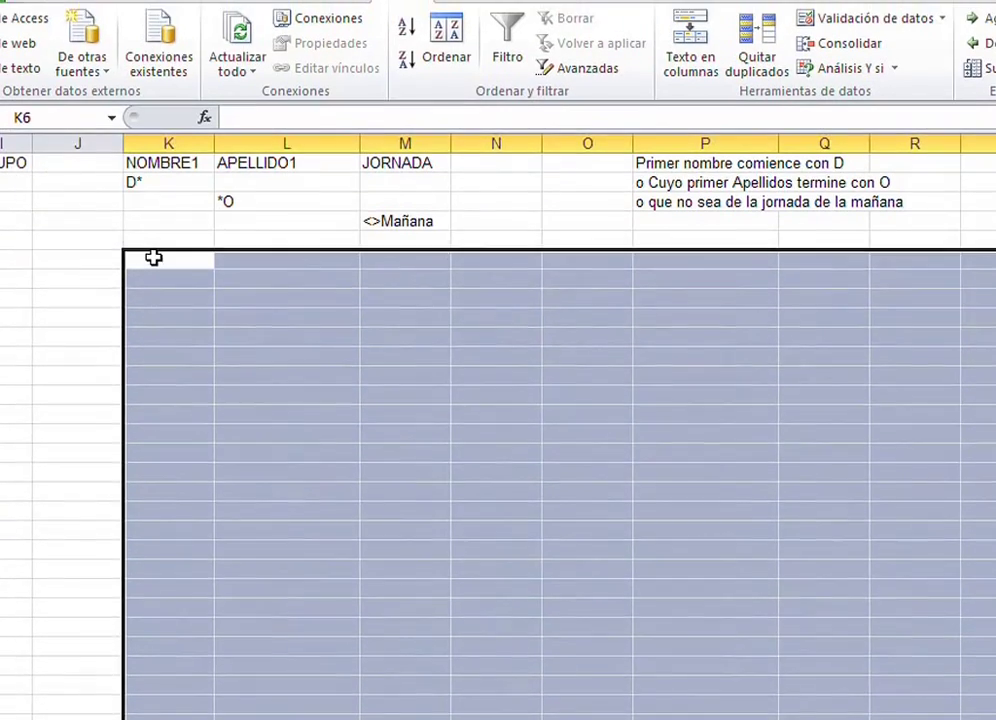
pyautogui.press('Up')
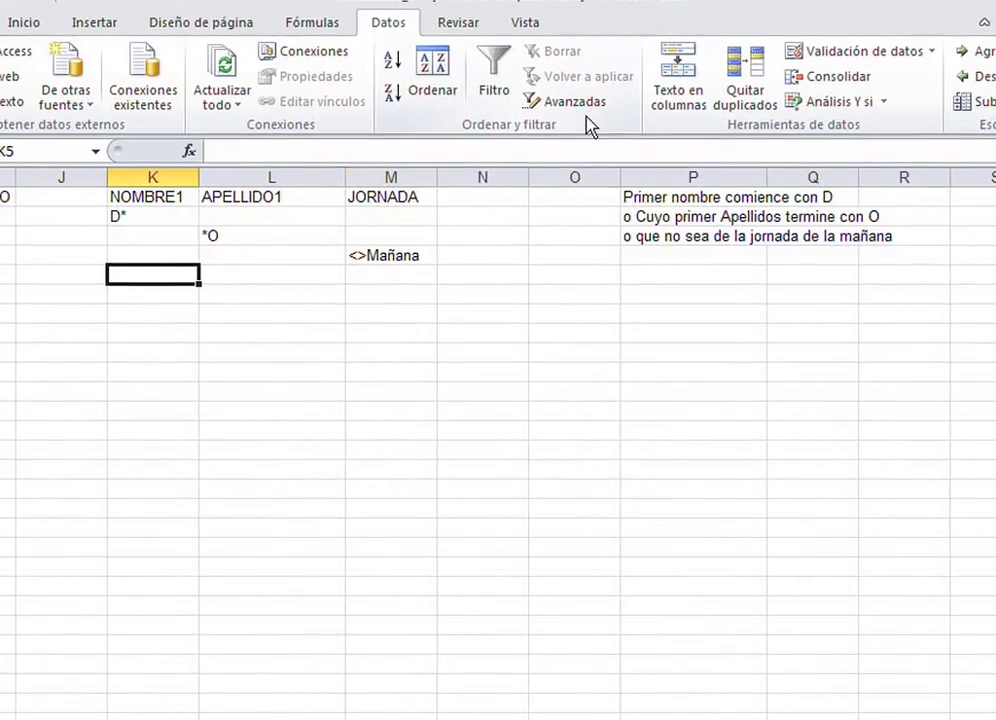
# Step: Filter the list A1:I3064 in place with the advanced filter, using K1:M4 as the criteria range
pyautogui.click(578, 104)
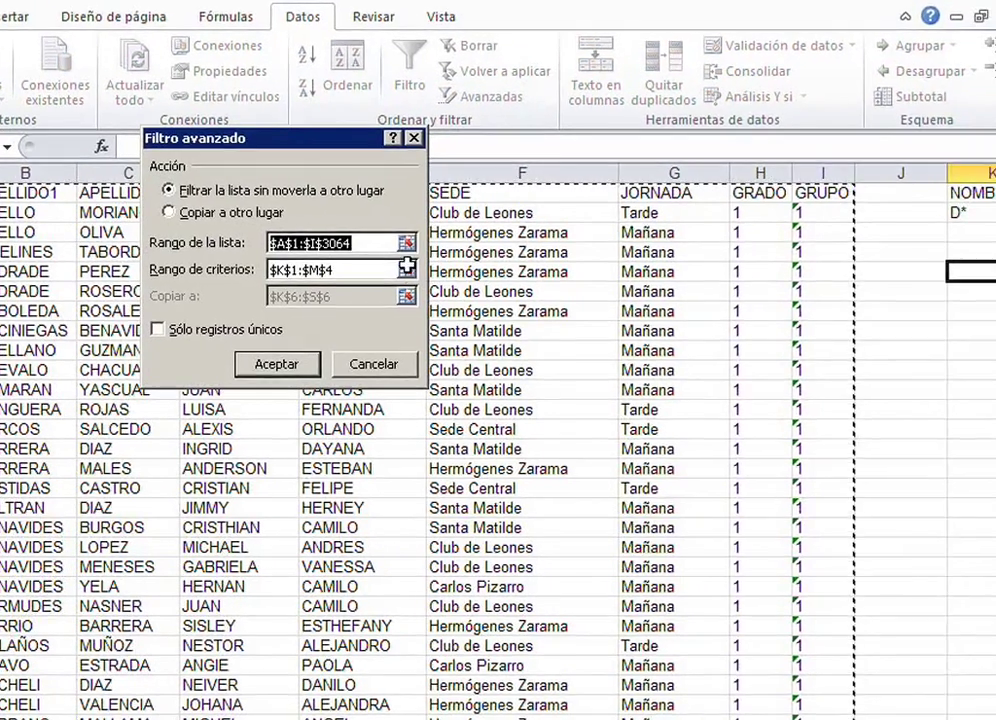
pyautogui.click(417, 271)
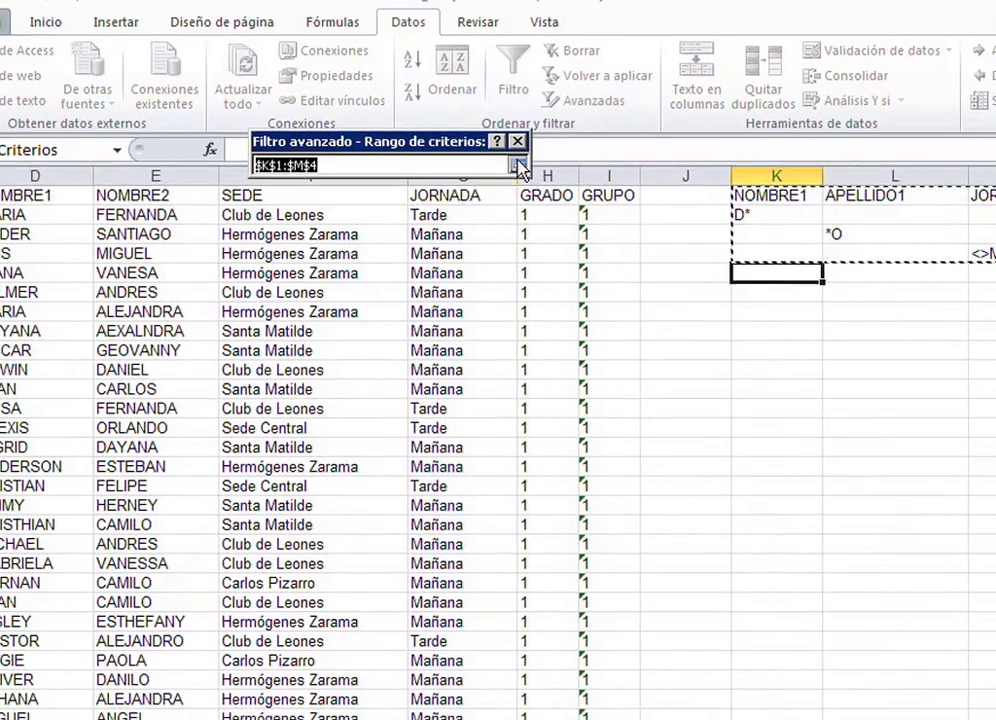
pyautogui.click(523, 166)
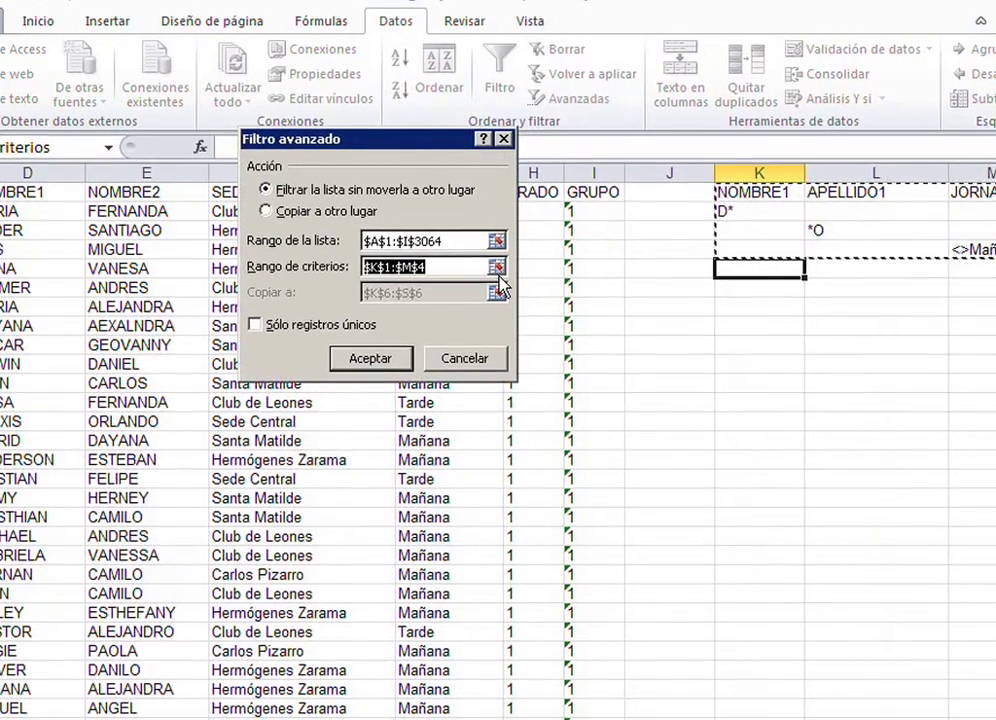
pyautogui.click(498, 270)
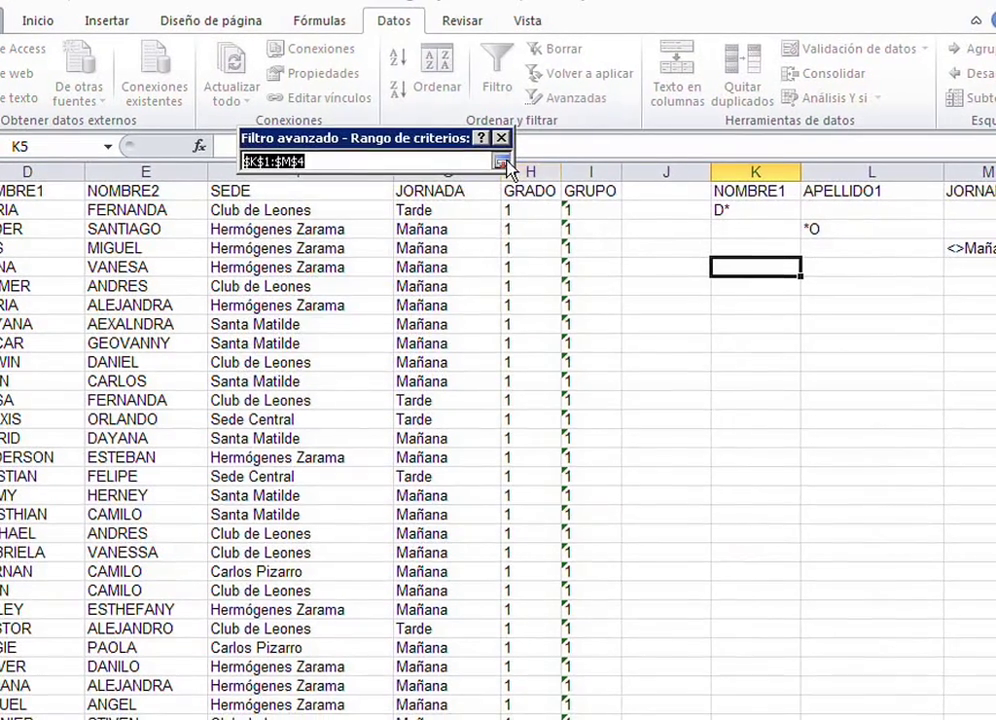
pyautogui.click(501, 162)
pyautogui.click(367, 358)
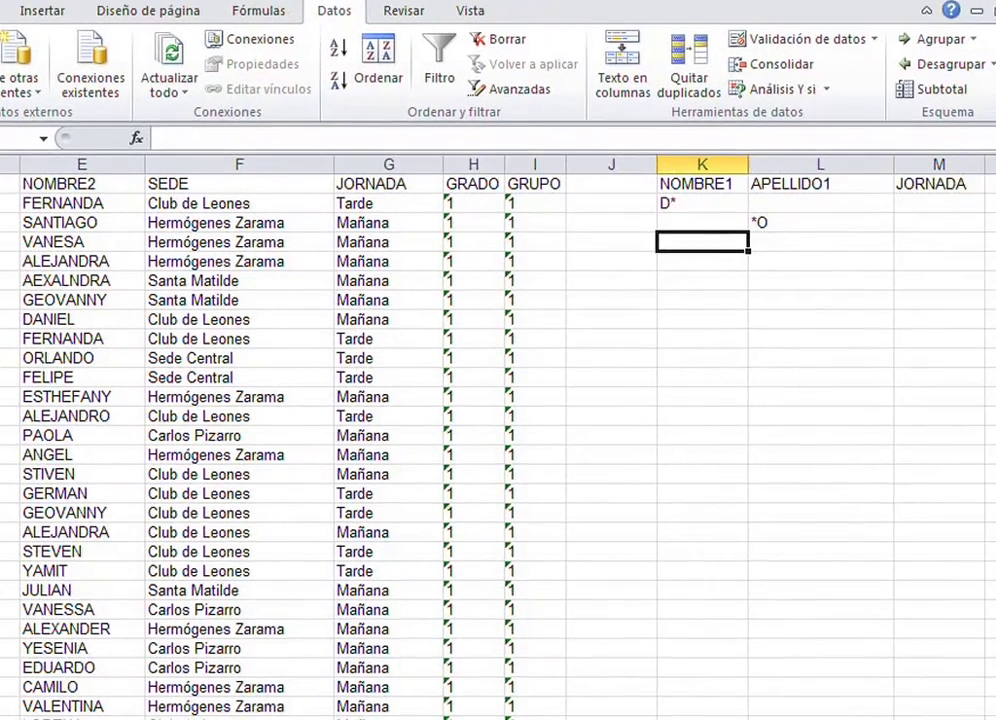
pyautogui.hscroll(3, 500, 450)
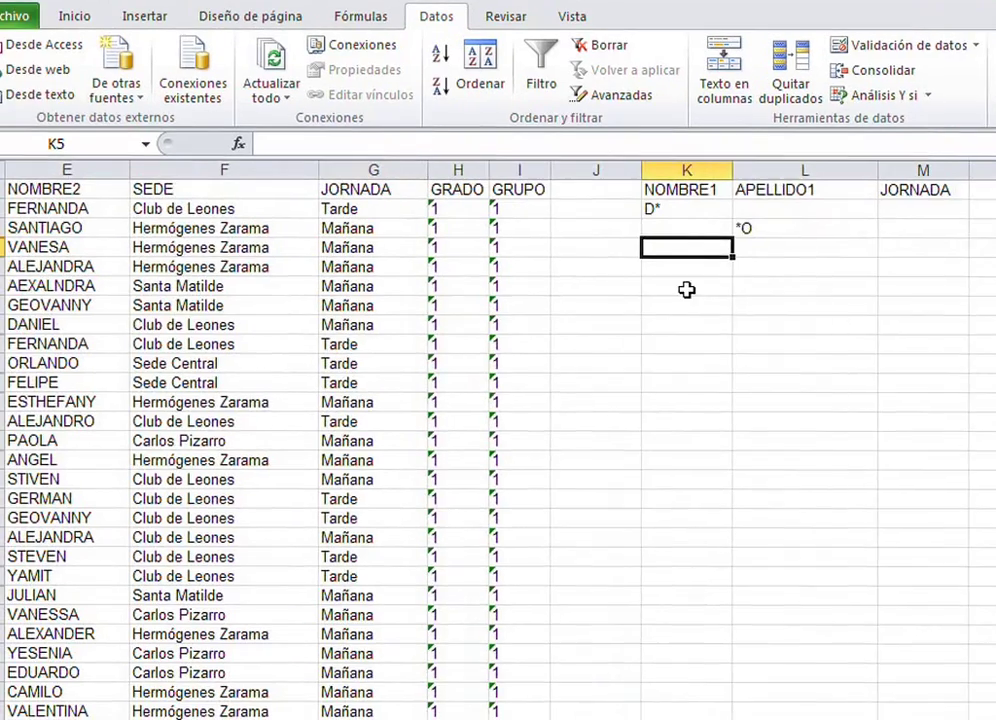
pyautogui.click(571, 292)
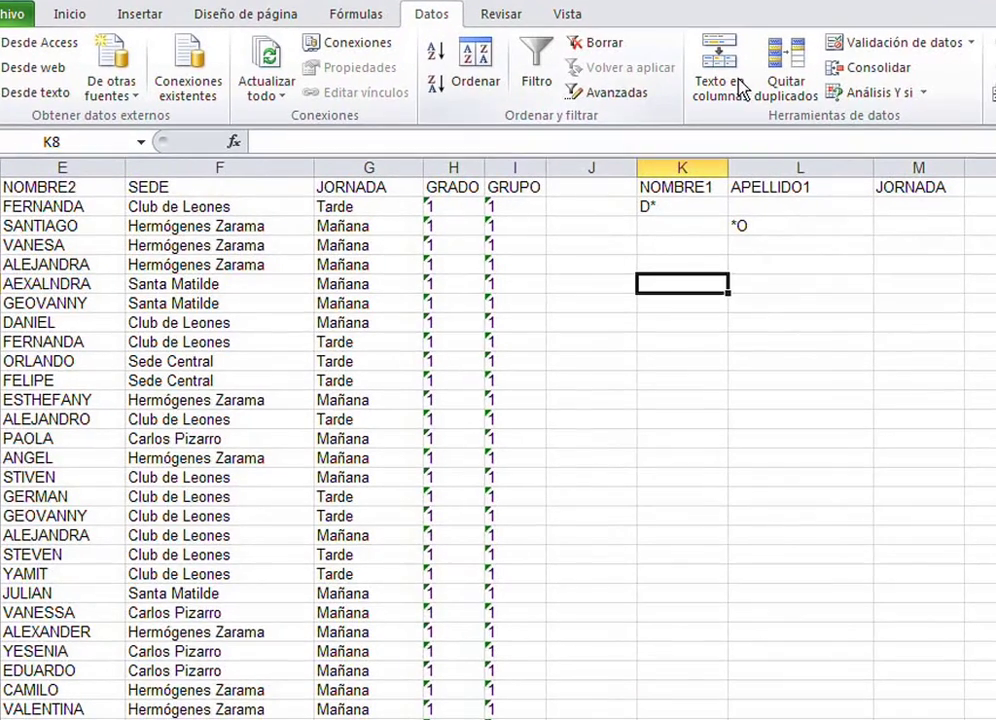
pyautogui.click(597, 98)
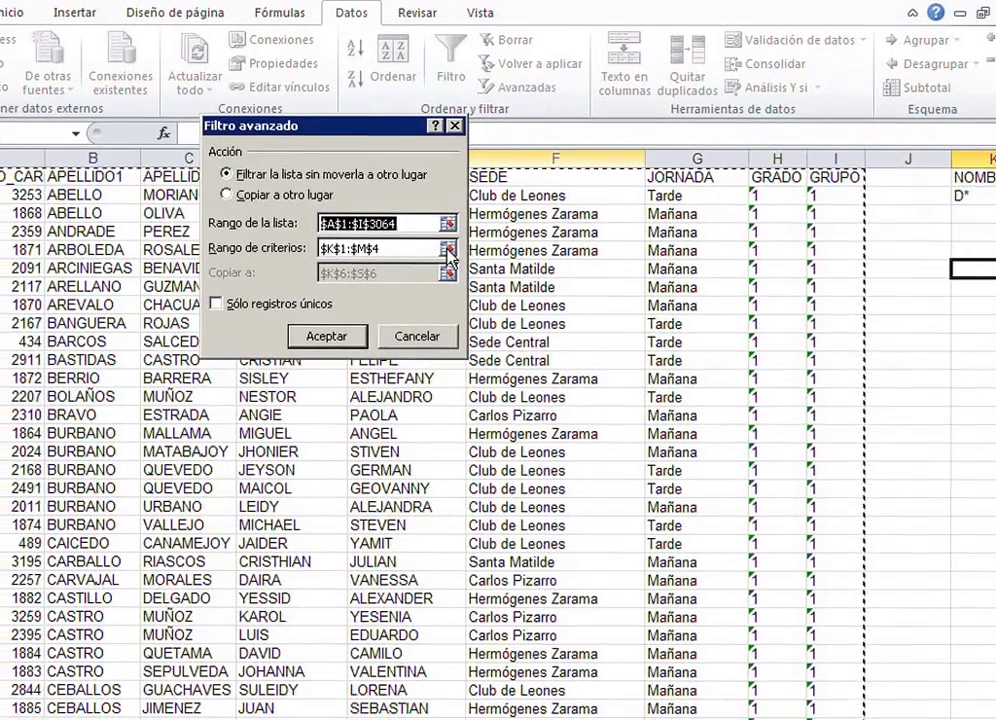
pyautogui.click(449, 250)
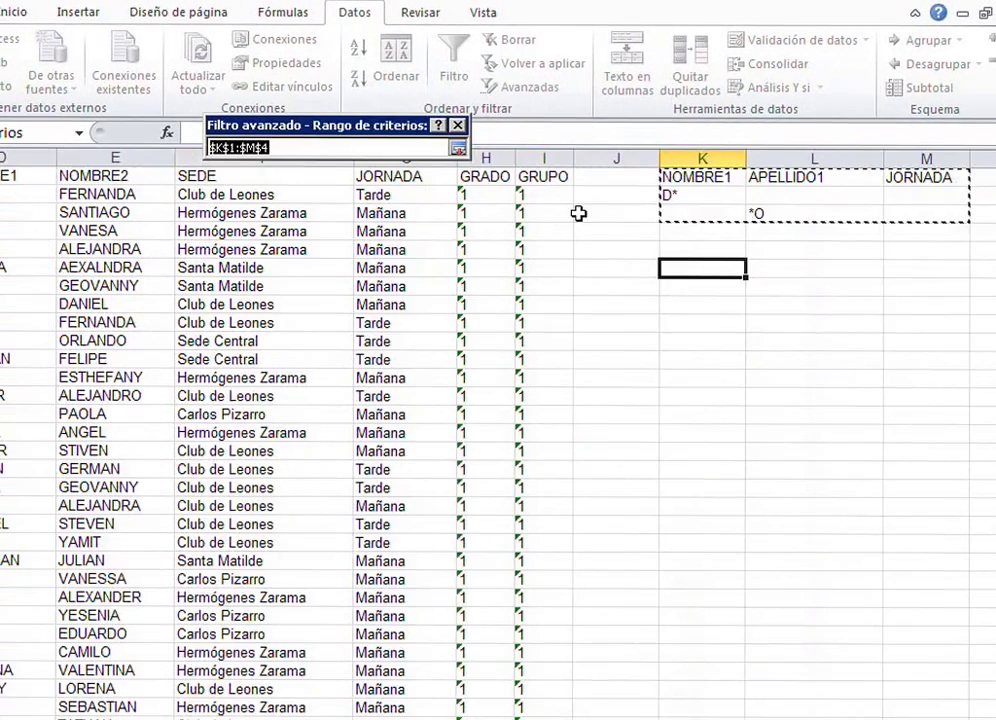
pyautogui.moveTo(667, 176); pyautogui.dragTo(926, 218)
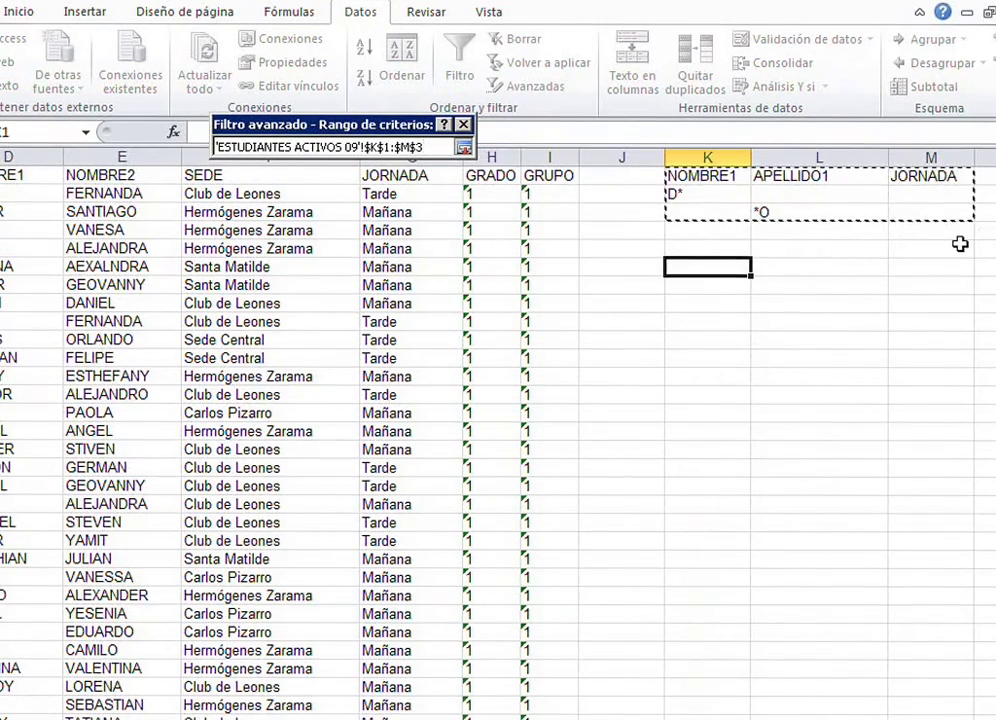
pyautogui.scroll(-1, 969, 240)
pyautogui.scroll(1, 969, 238)
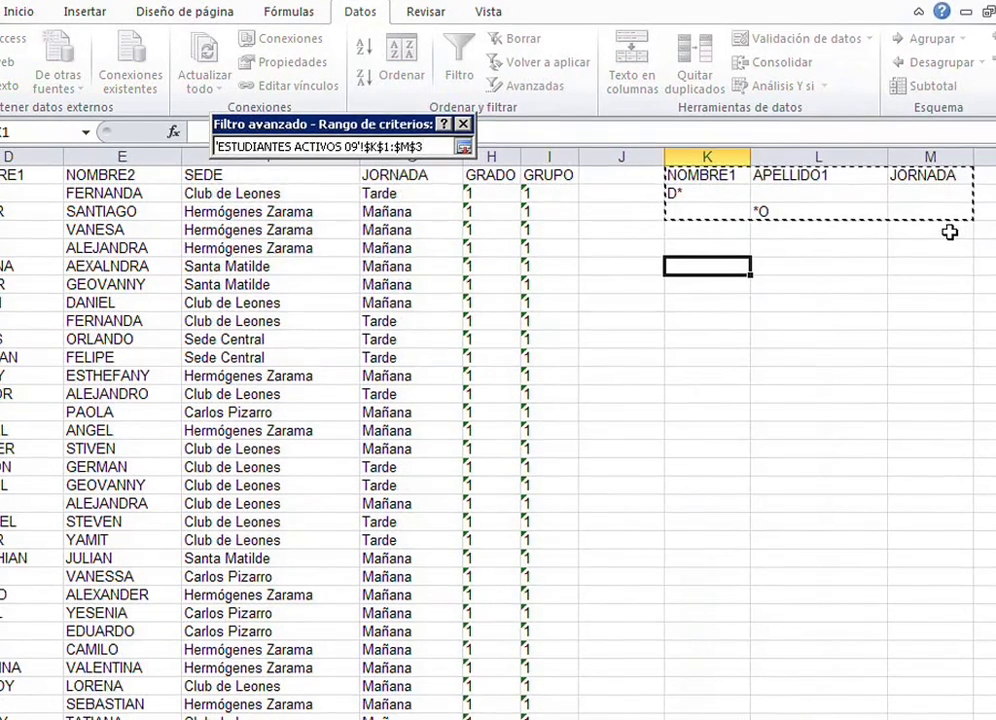
pyautogui.press('Return')
pyautogui.press('Return')
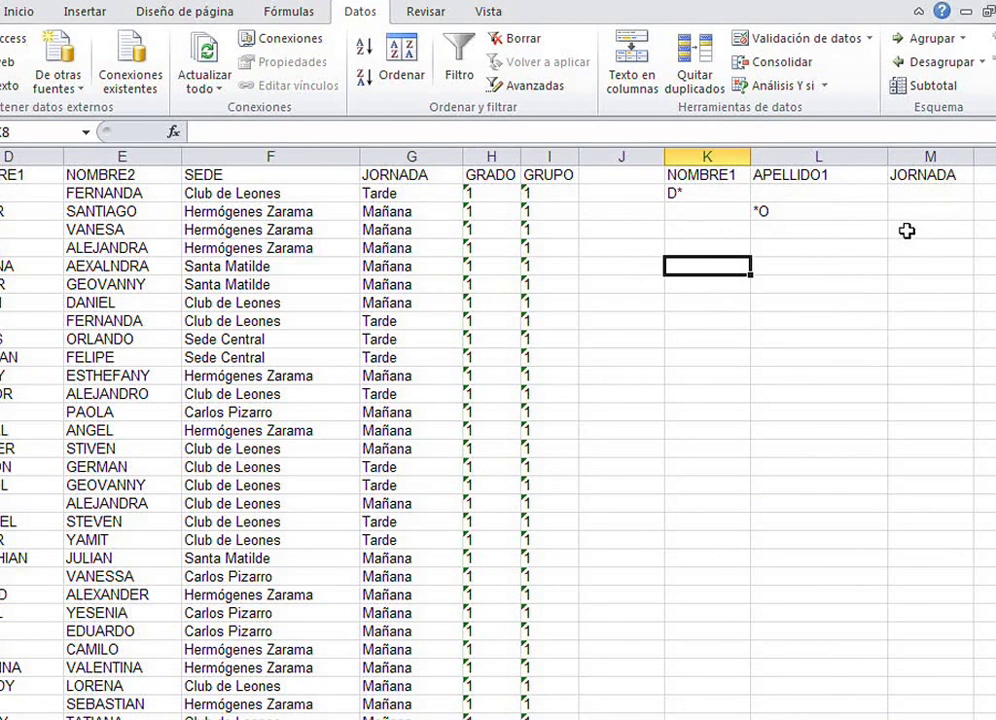
# Step: Enter the criterion <>Mañana in cell M5, under the JORNADA criteria header
pyautogui.click(934, 224)
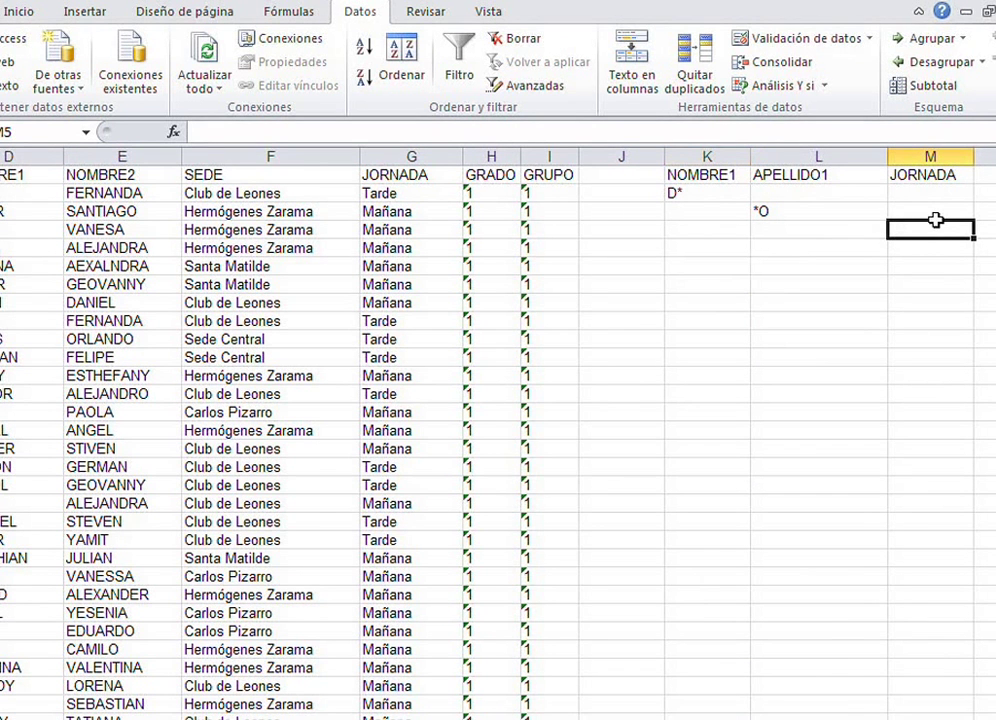
pyautogui.write('>')
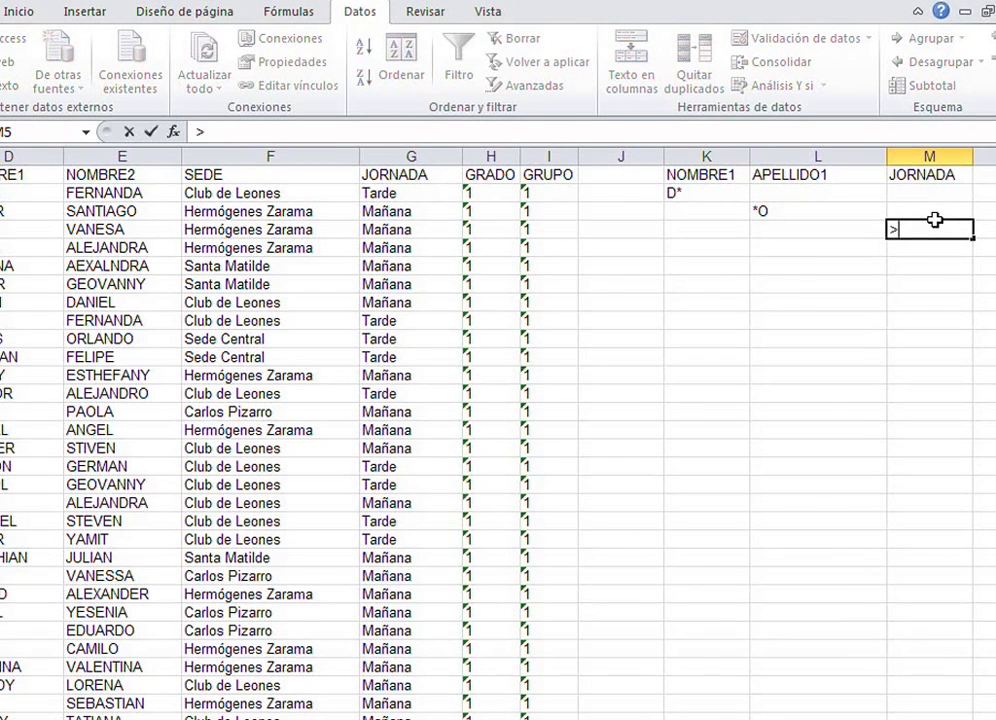
pyautogui.press('Escape')
pyautogui.write('<>Mañana')
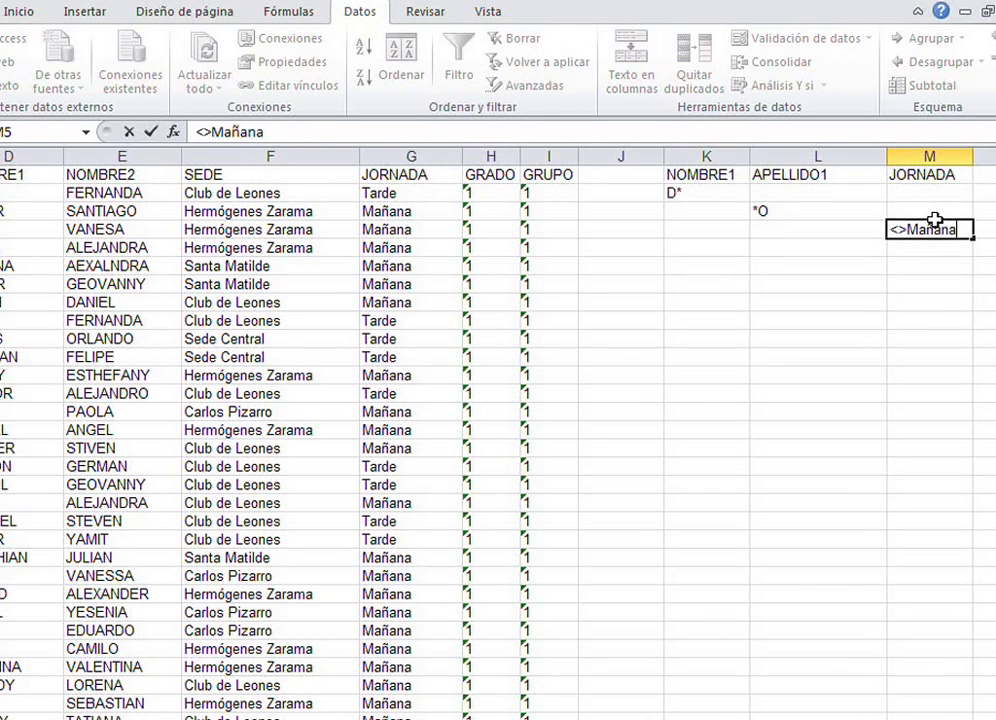
pyautogui.press('Return')
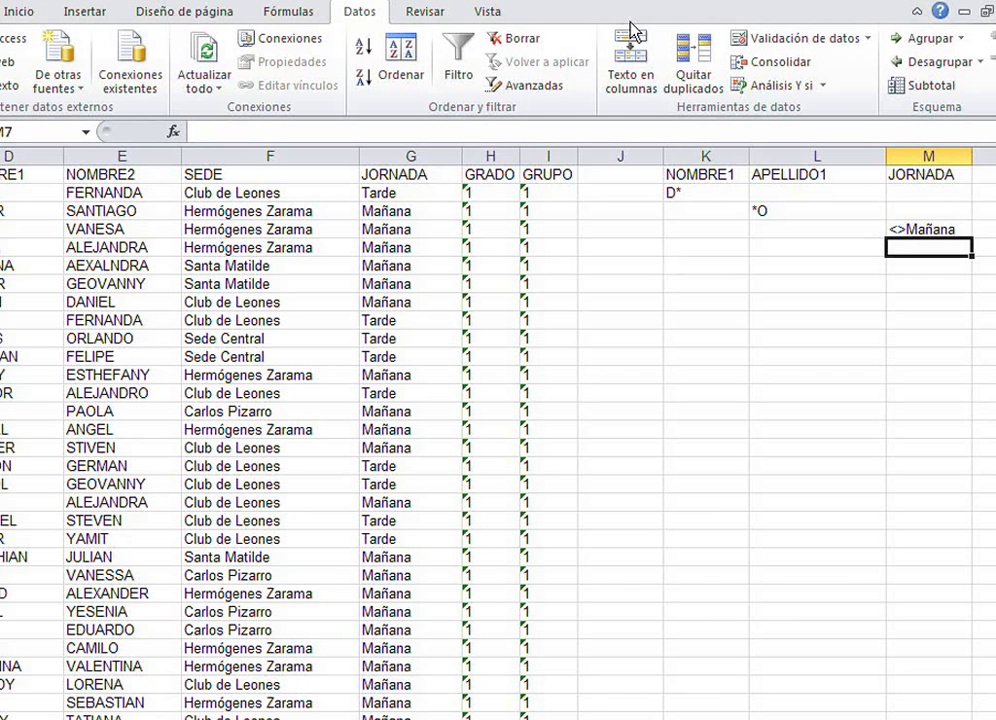
# Step: Extract the matching records of A1:I3064 to another location starting at K7 with the advanced filter, using K1:M5 as the criteria range
pyautogui.click(691, 265)
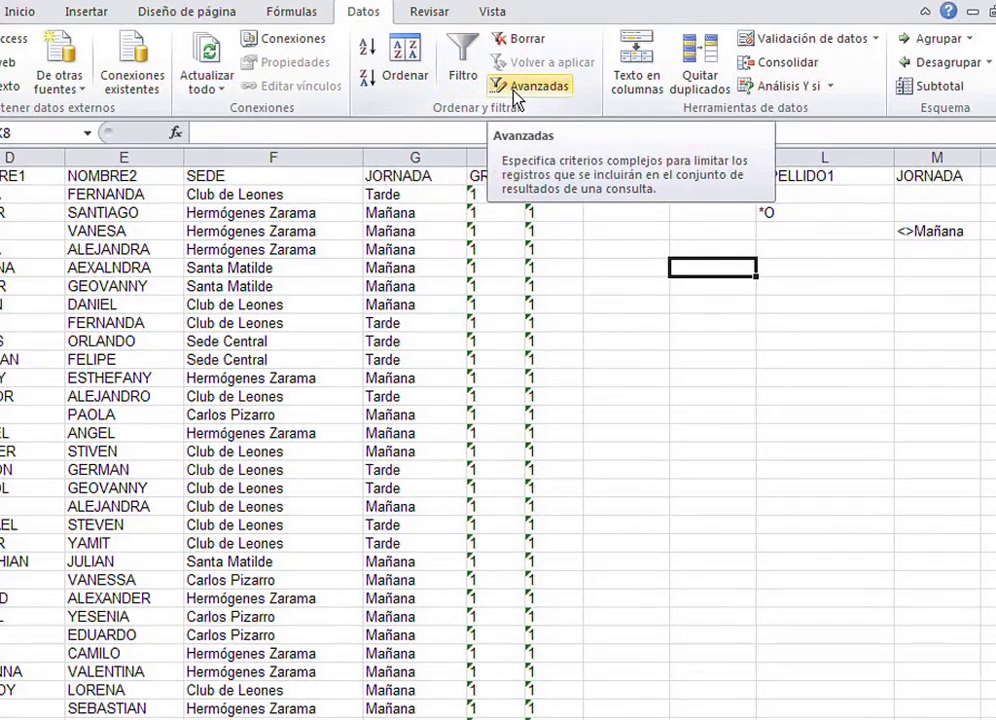
pyautogui.click(516, 90)
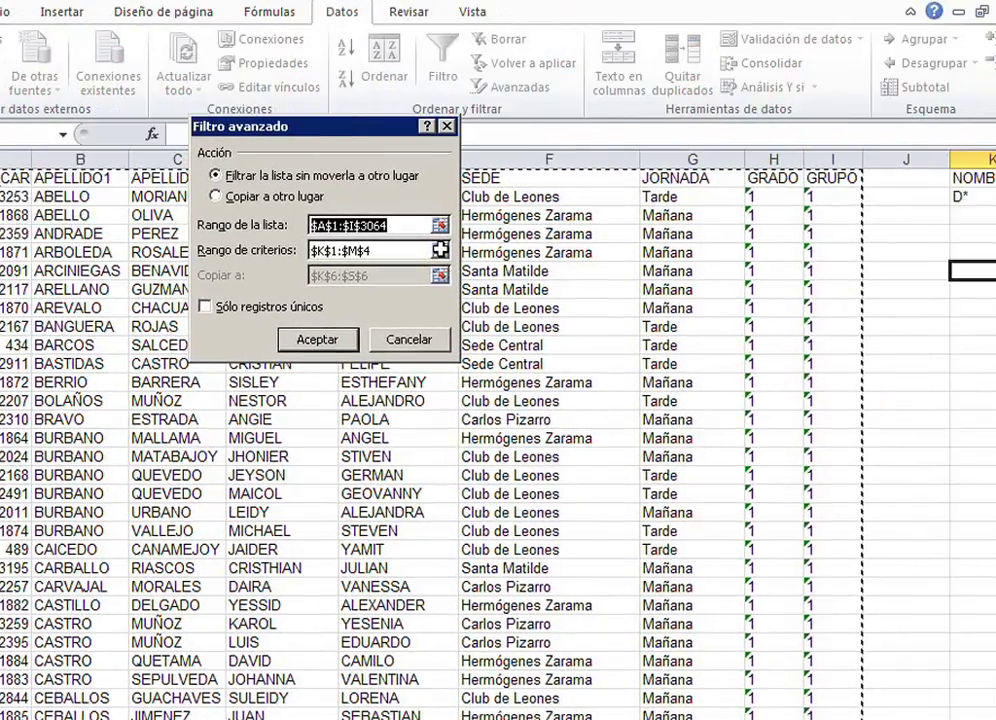
pyautogui.click(440, 250)
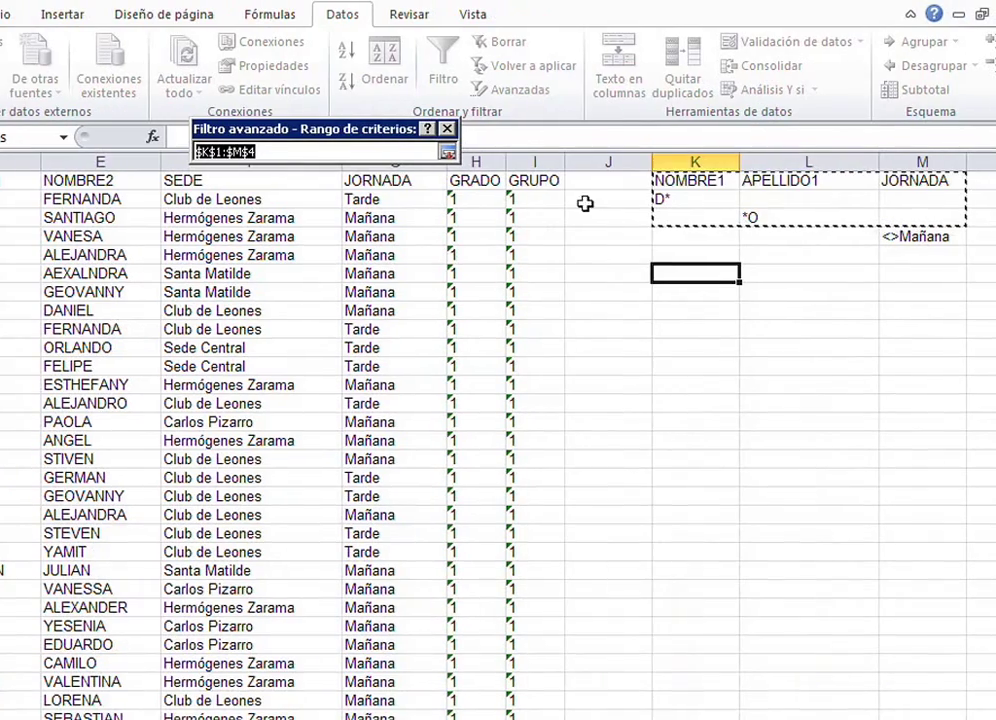
pyautogui.moveTo(680, 181); pyautogui.dragTo(898, 240)
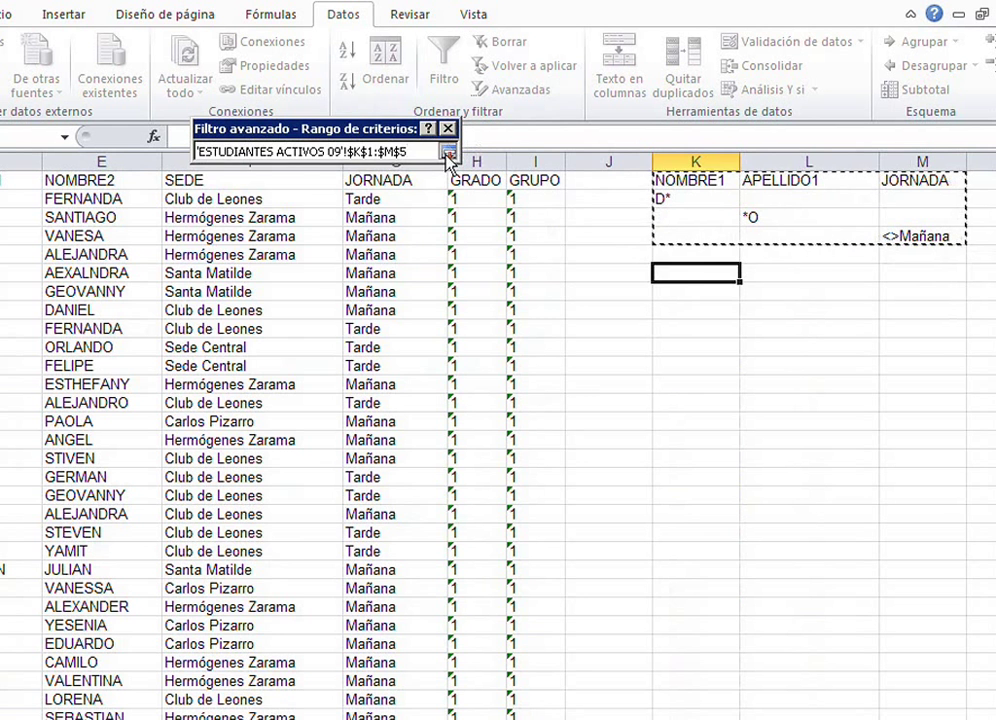
pyautogui.click(448, 152)
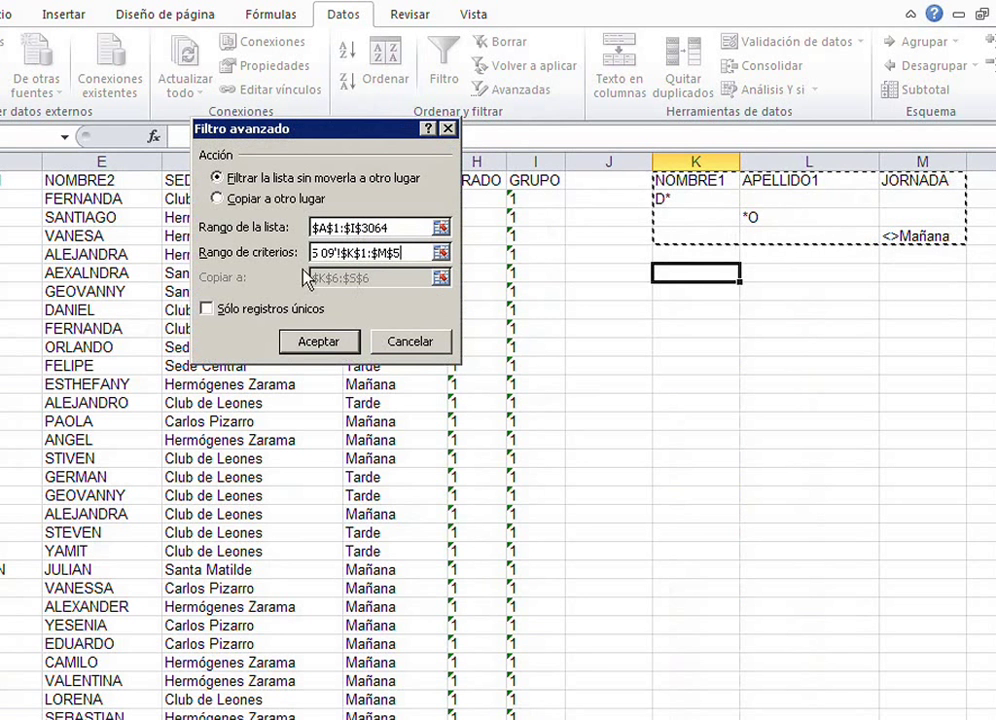
pyautogui.click(240, 205)
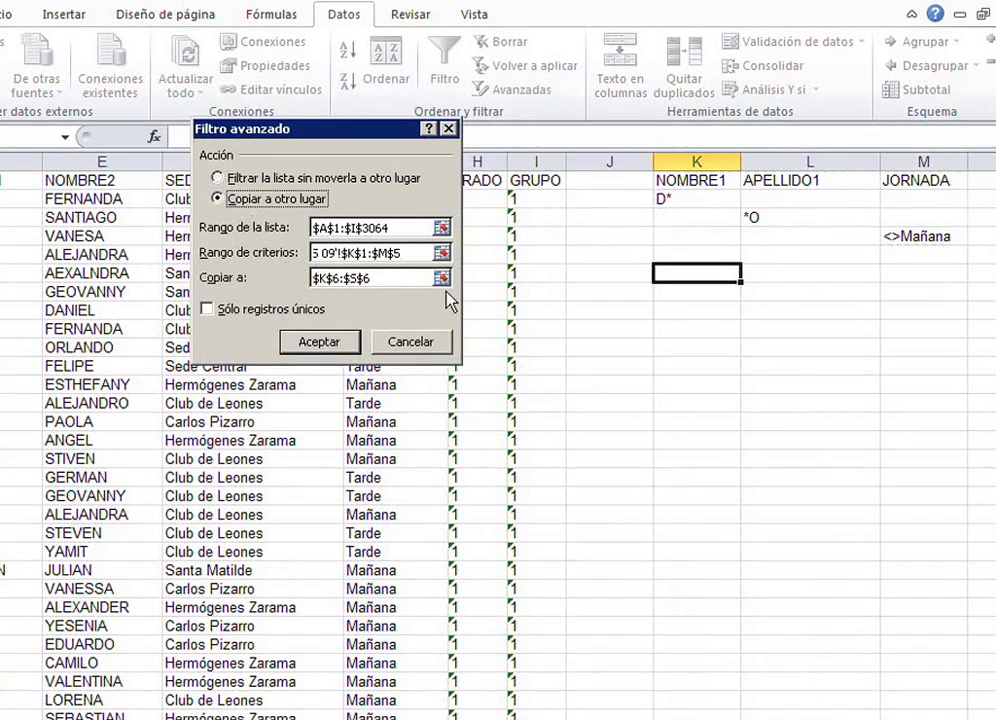
pyautogui.click(415, 277)
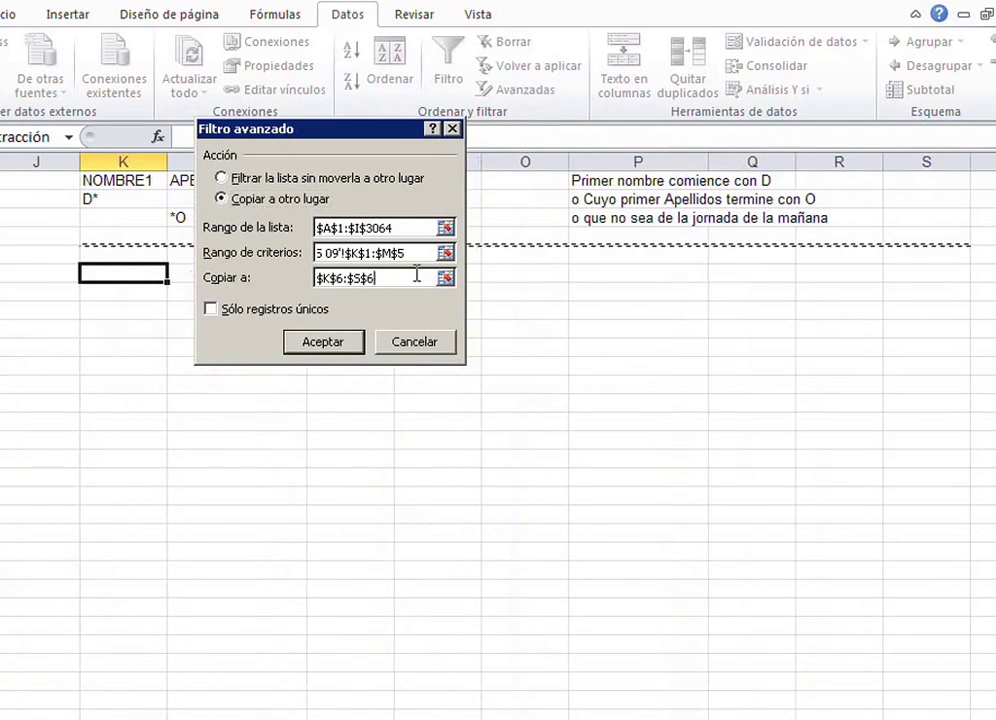
pyautogui.click(103, 254)
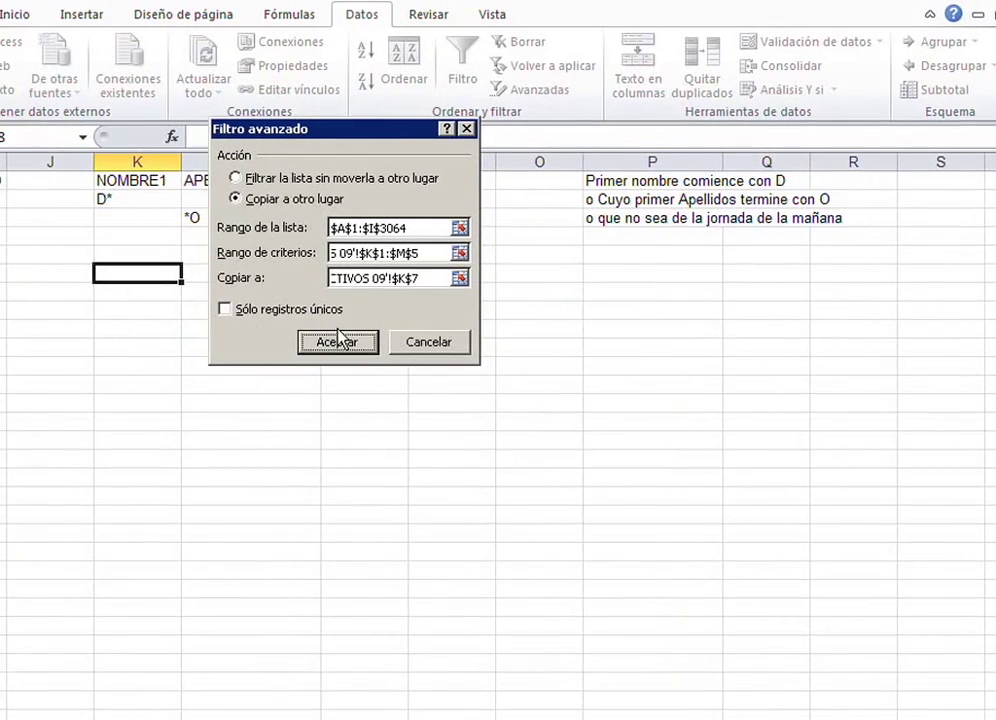
pyautogui.click(338, 342)
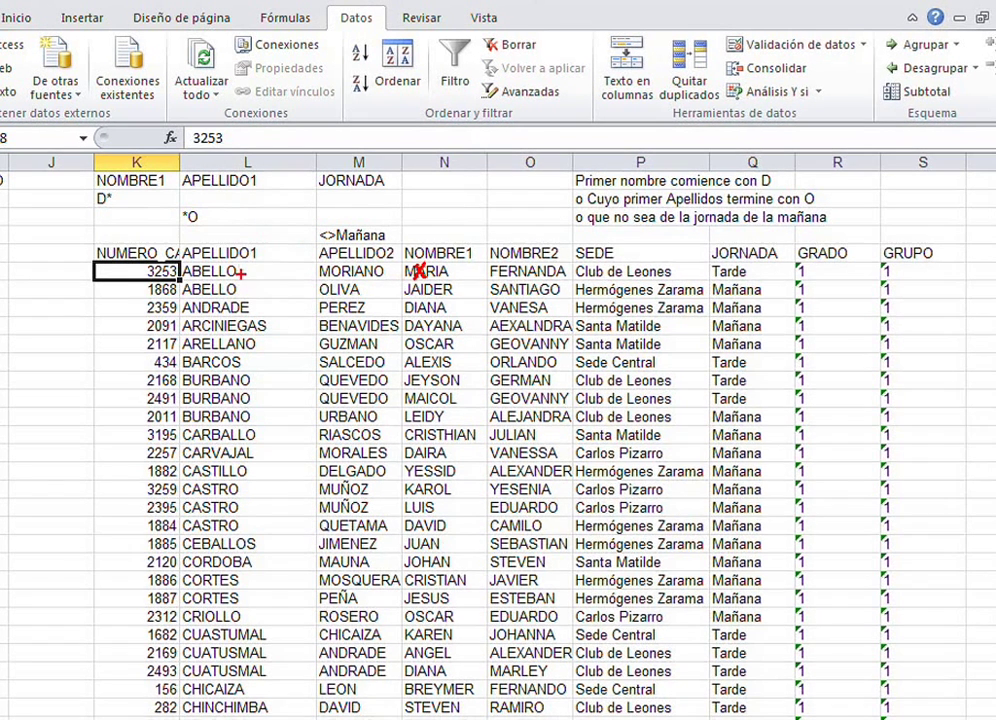
# Step: Check the APELLIDO1, NOMBRE1 and JORNADA values of the rows extracted below K7 against the three OR criteria
pyautogui.moveTo(241, 271); pyautogui.dragTo(254, 265)
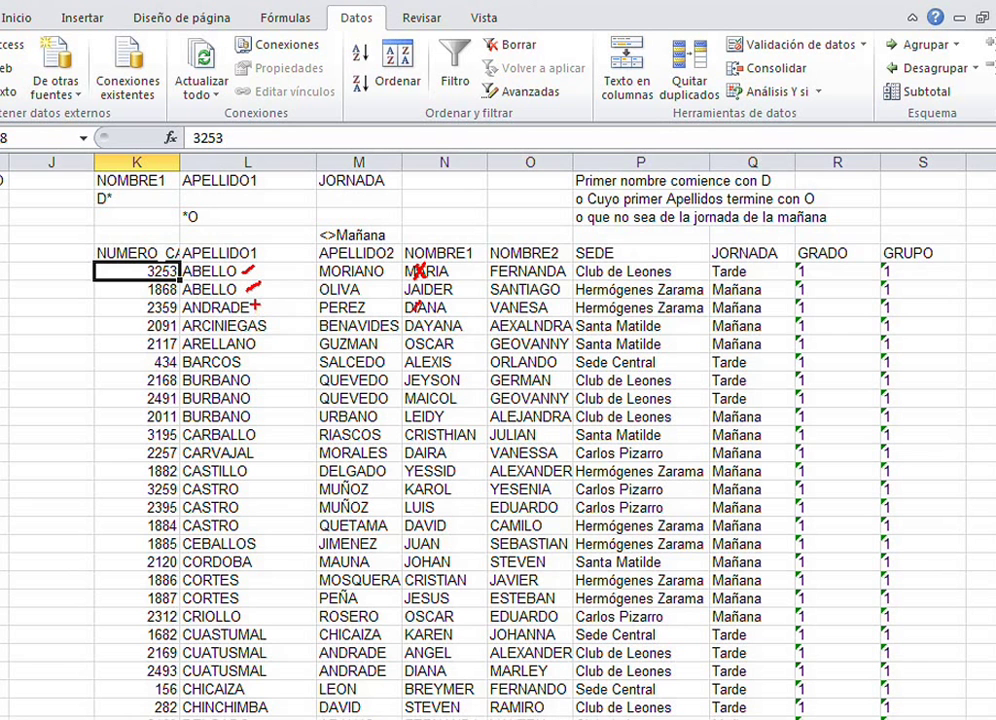
pyautogui.moveTo(256, 303); pyautogui.dragTo(276, 314)
pyautogui.moveTo(776, 300)
pyautogui.mouseDown()
pyautogui.moveTo(789, 312)
pyautogui.moveTo(771, 312)
pyautogui.mouseUp()
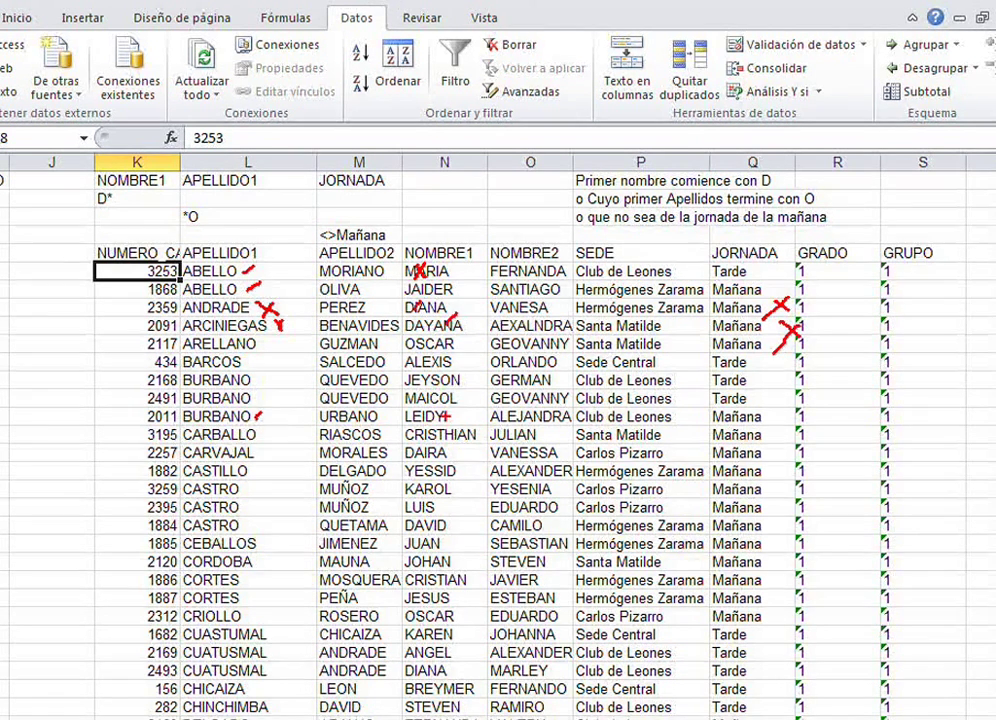
pyautogui.moveTo(457, 414); pyautogui.dragTo(440, 442)
pyautogui.moveTo(761, 412)
pyautogui.mouseDown()
pyautogui.moveTo(801, 430)
pyautogui.moveTo(776, 428)
pyautogui.mouseUp()
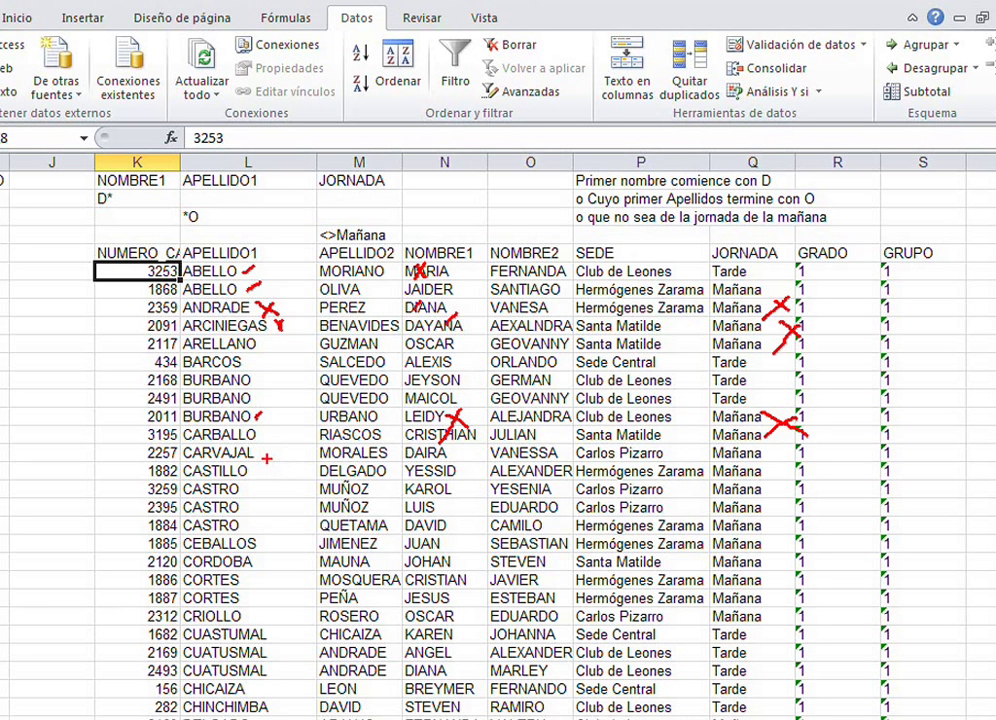
pyautogui.moveTo(265, 452)
pyautogui.mouseDown()
pyautogui.moveTo(283, 466)
pyautogui.moveTo(268, 466)
pyautogui.mouseUp()
pyautogui.moveTo(771, 441)
pyautogui.mouseDown()
pyautogui.moveTo(789, 461)
pyautogui.moveTo(727, 478)
pyautogui.mouseUp()
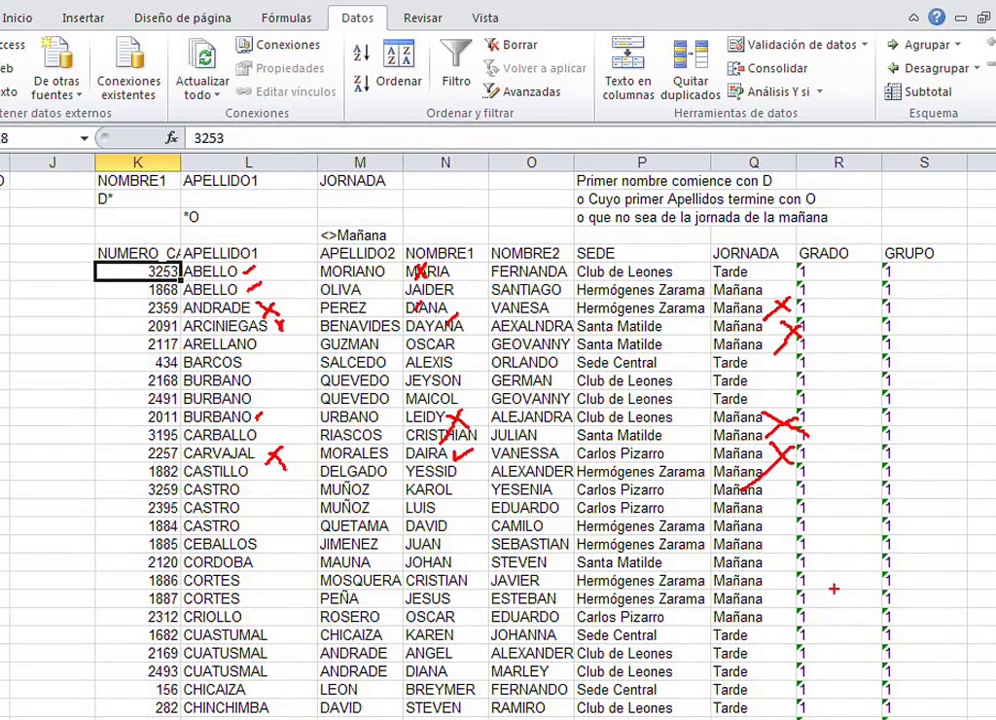